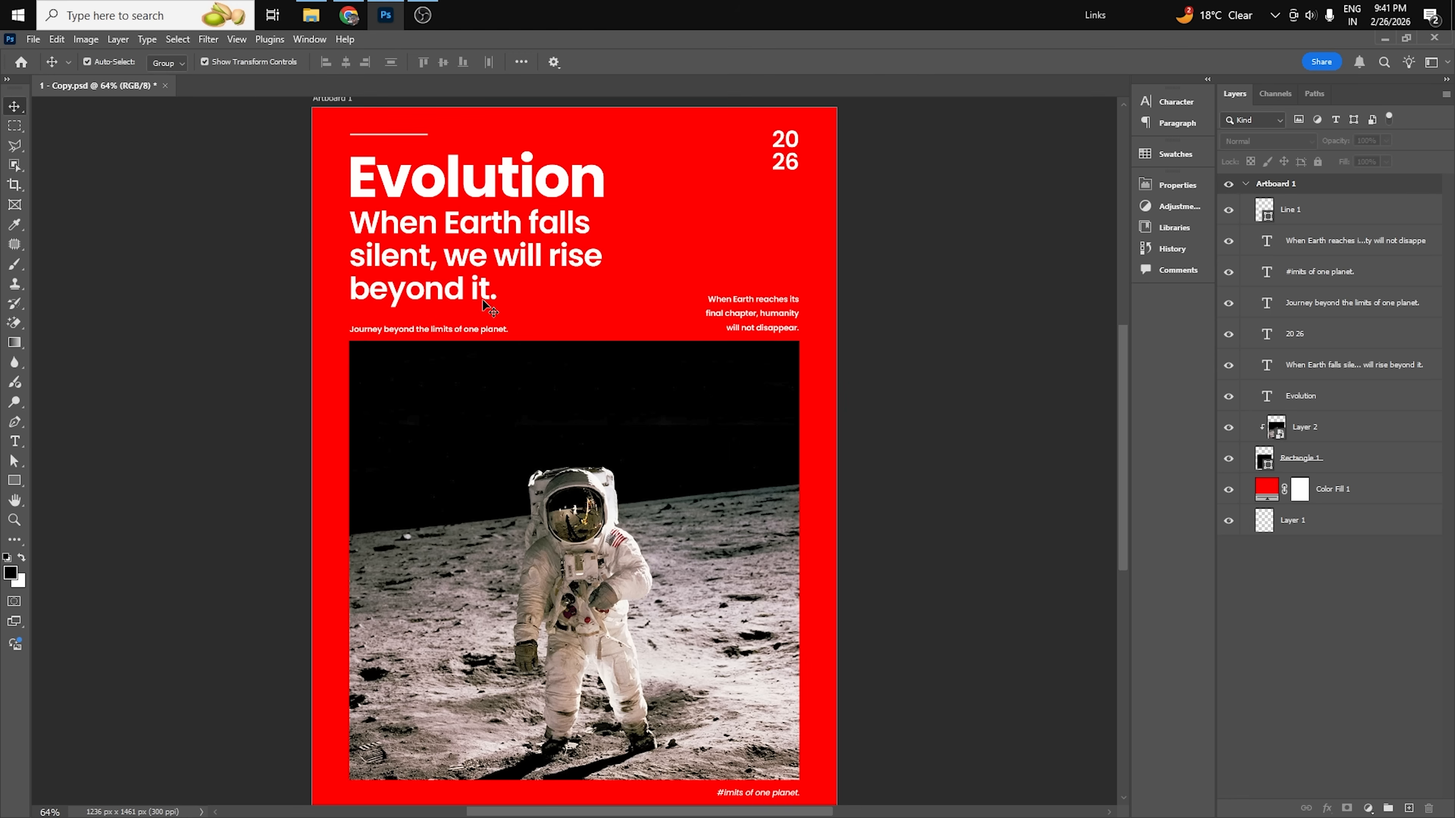
scroll(544, 378, "down", 1)
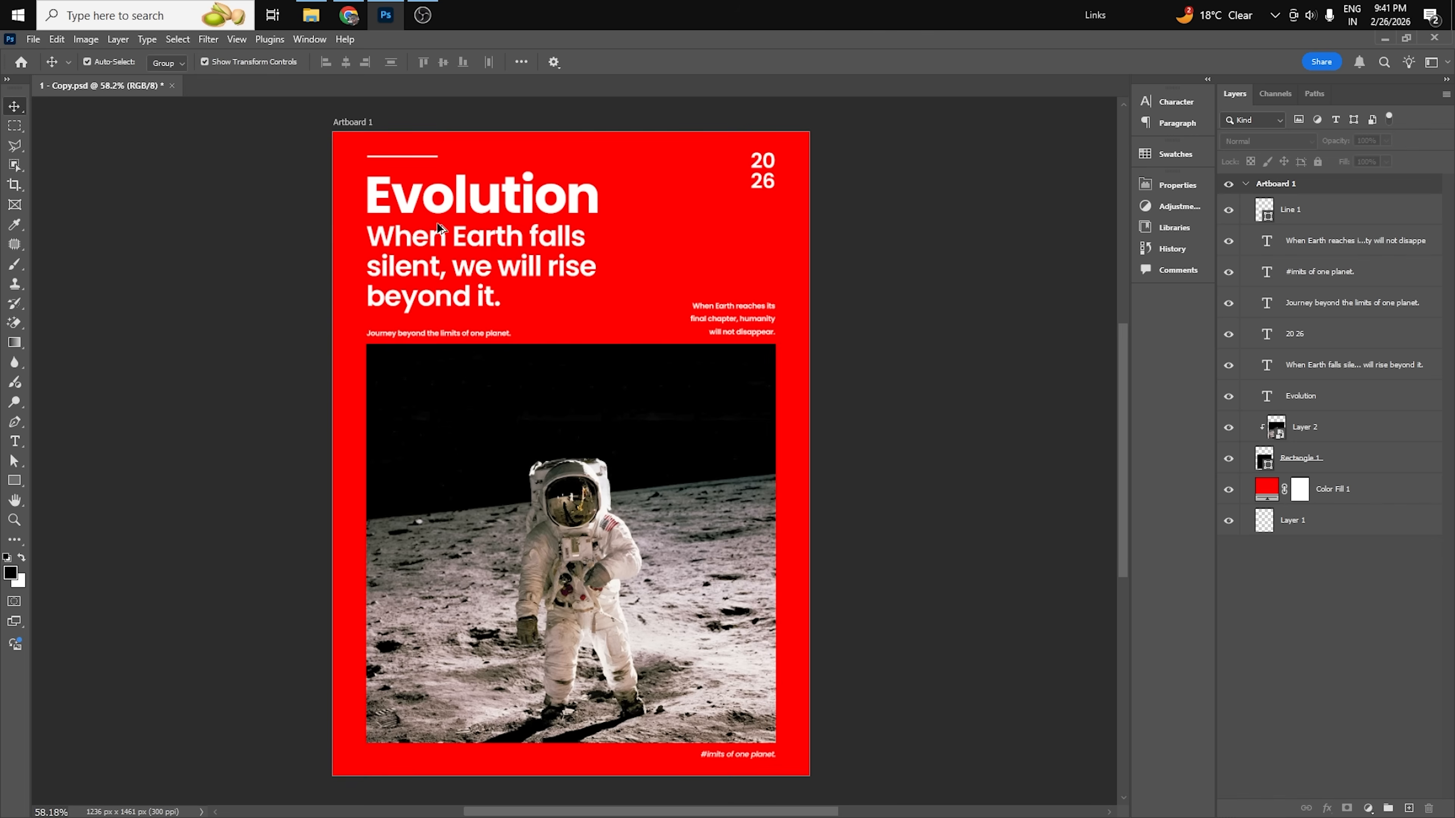
scroll(443, 204, "up", 1)
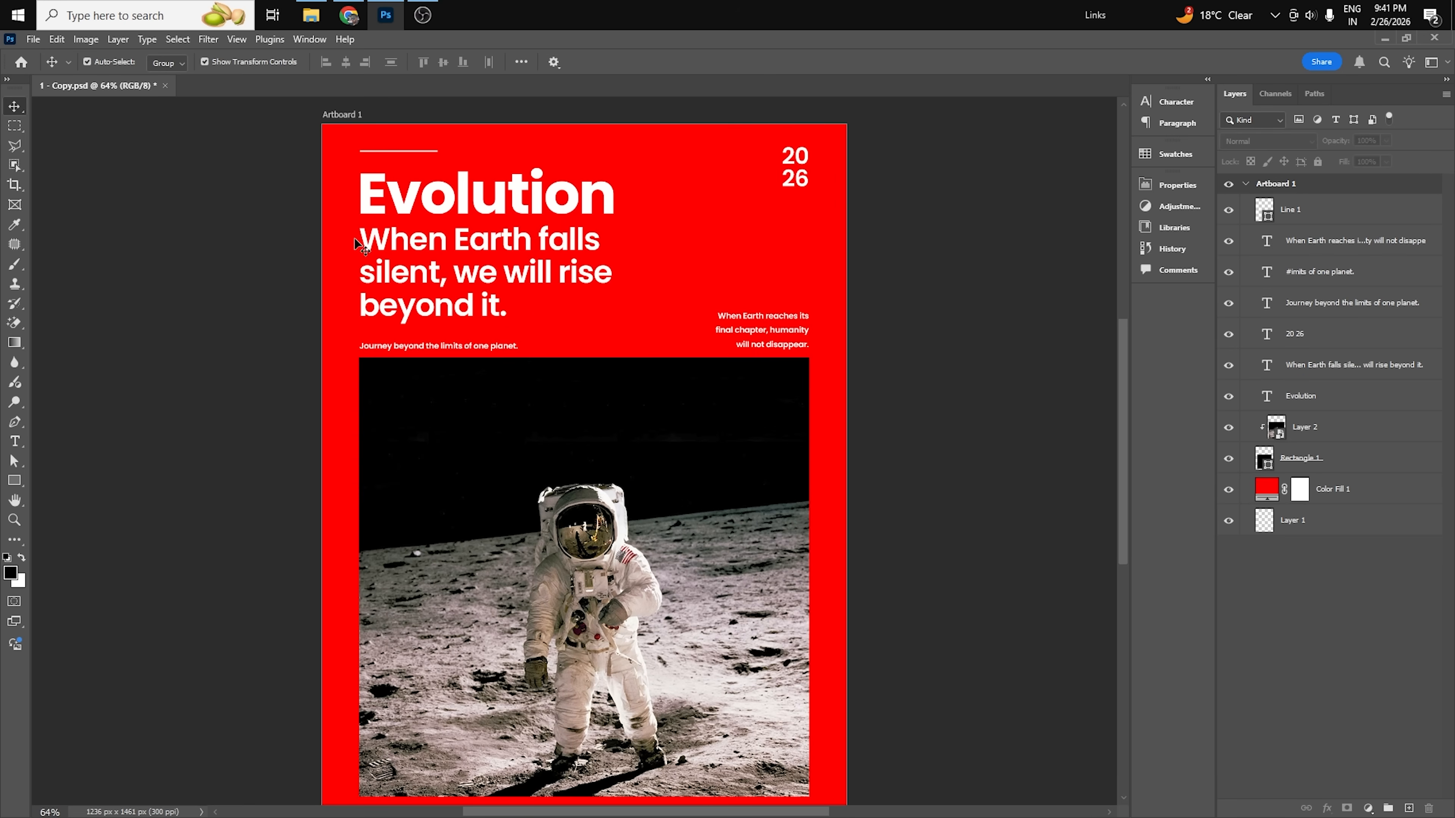
left_click(449, 271)
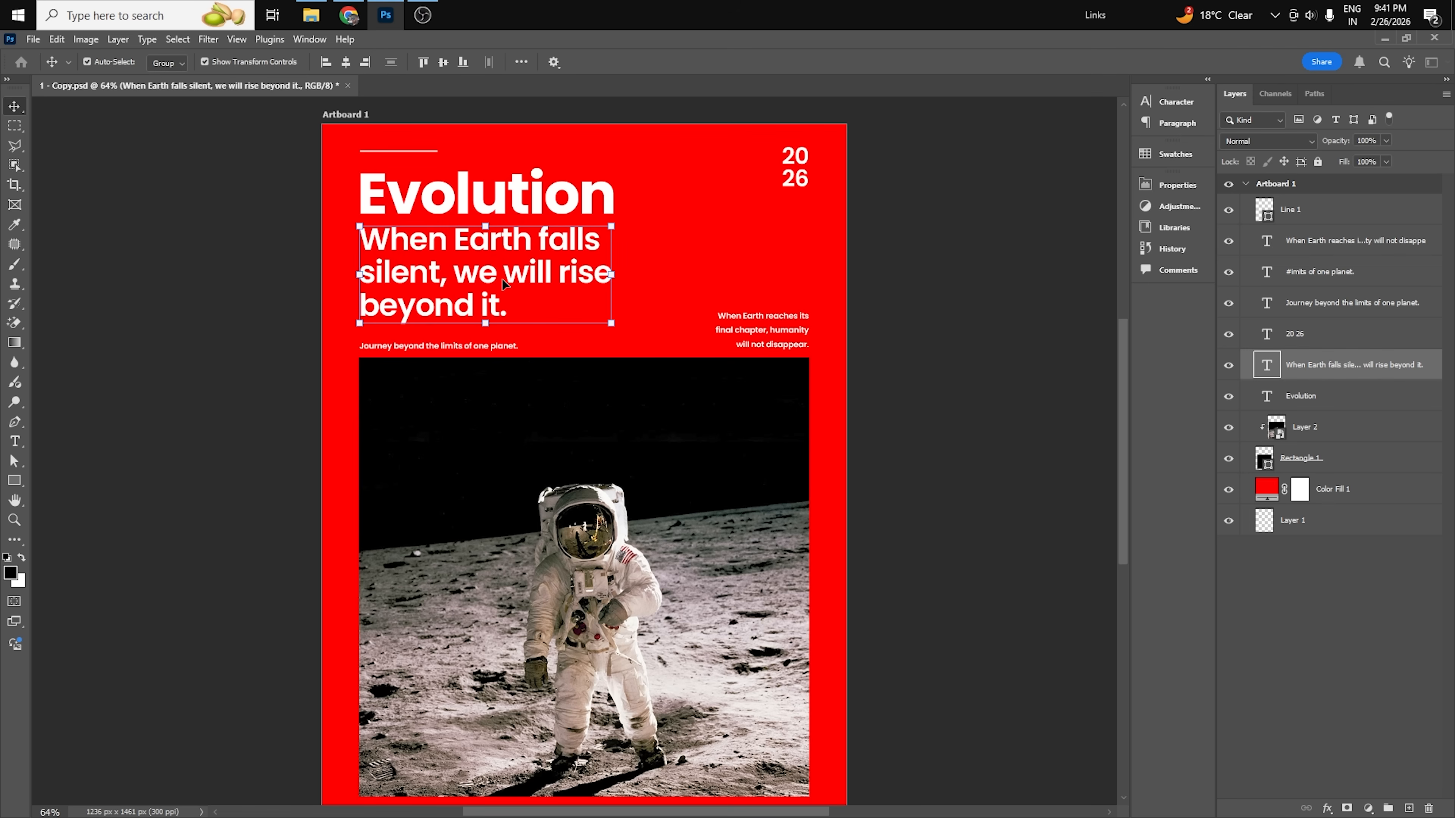
left_click(995, 377)
scroll(413, 281, "down", 2)
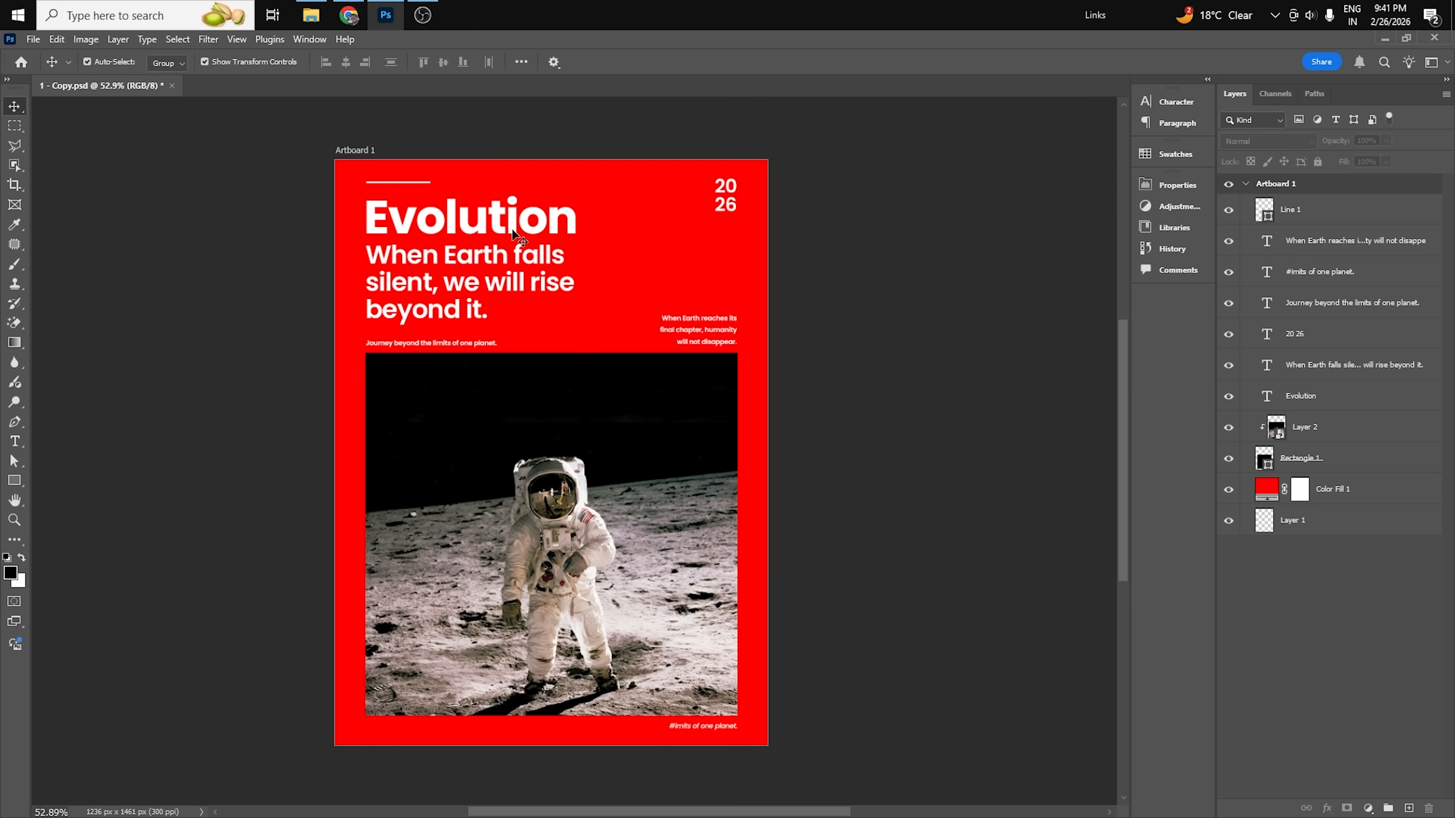
Duplicate Artboard 1 onto the canvas of the same document.
right_click(1289, 184)
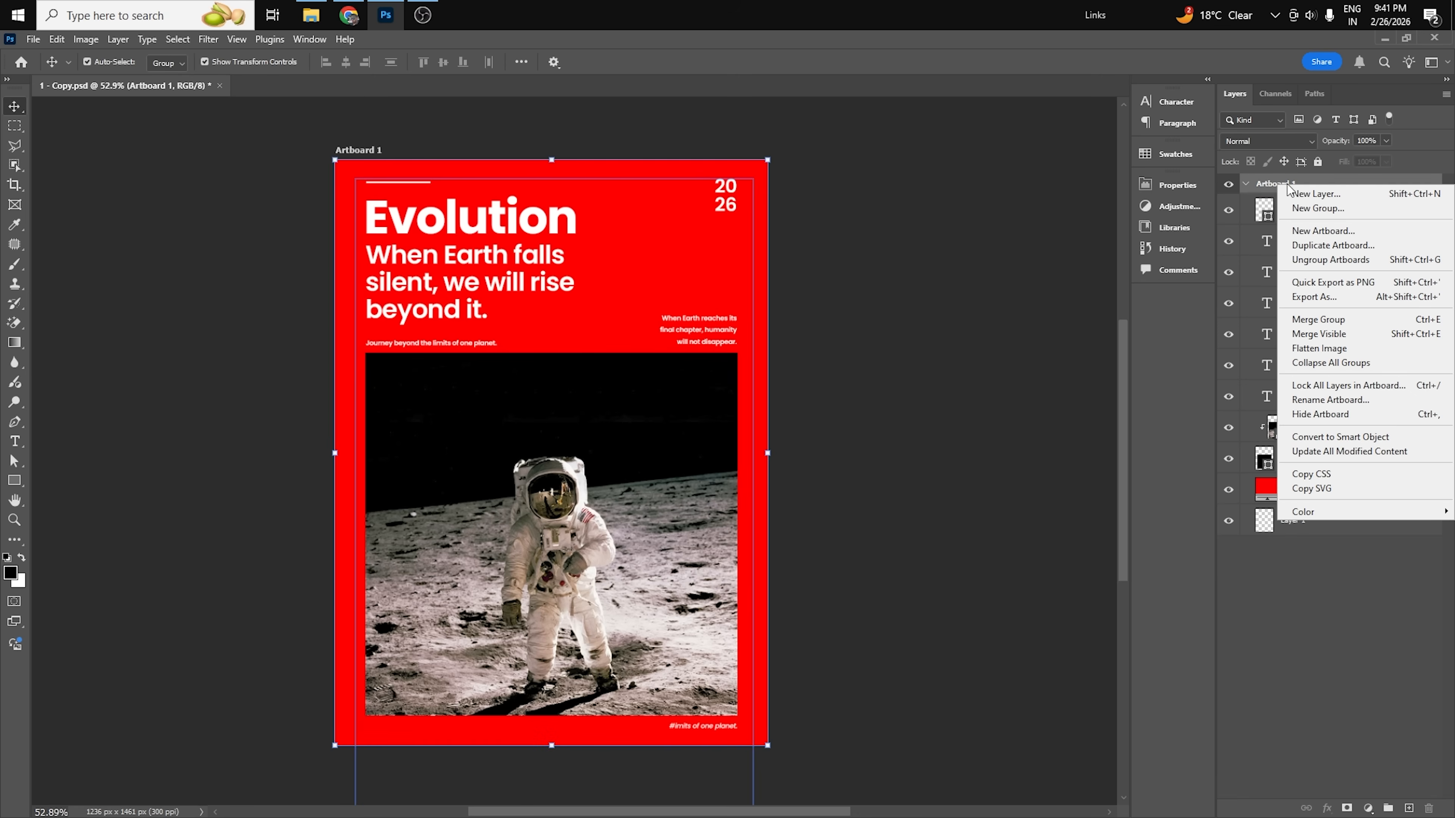
left_click(1293, 246)
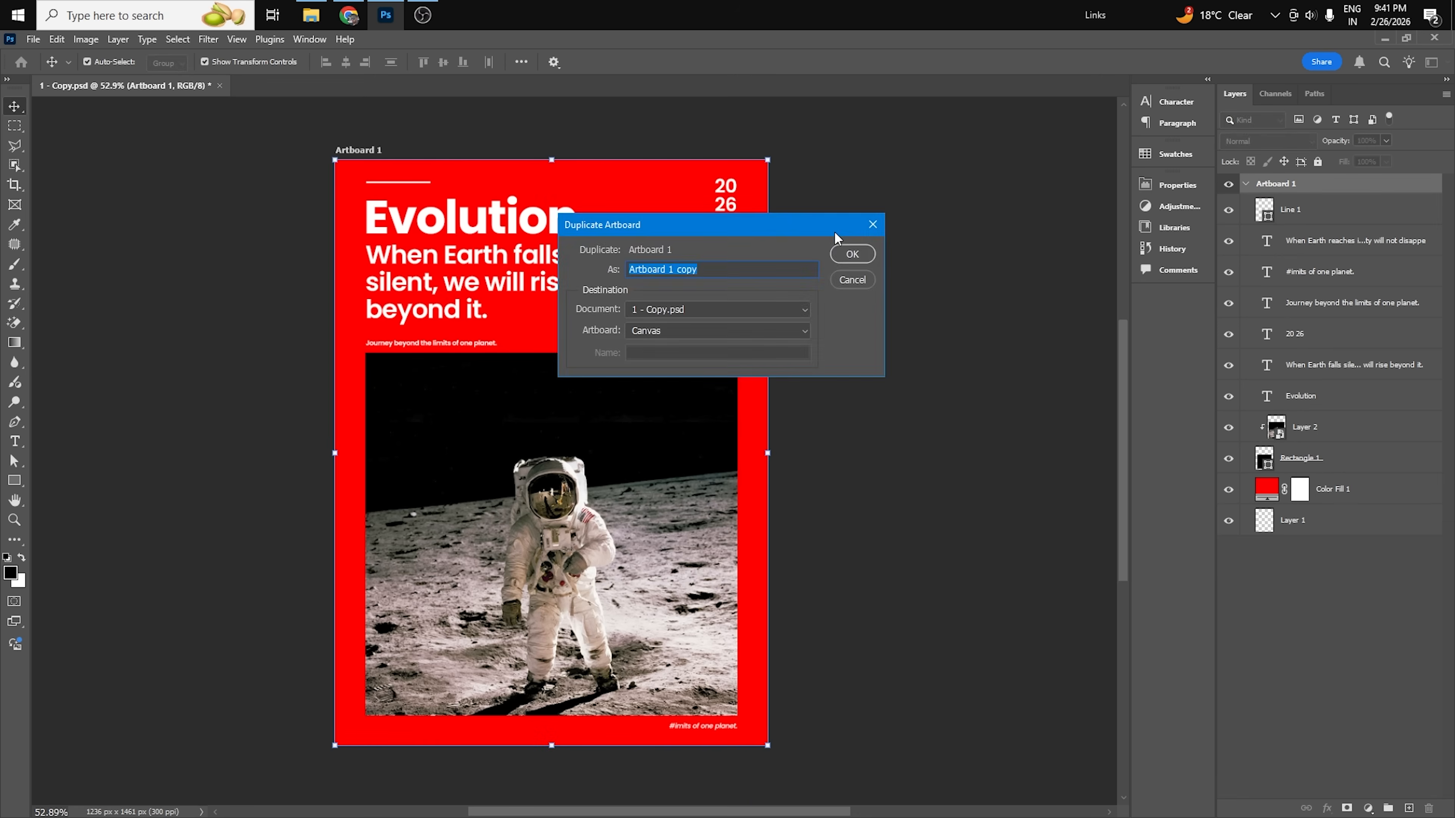
left_click(862, 254)
left_click(873, 299)
left_click_drag(515, 358, 779, 364)
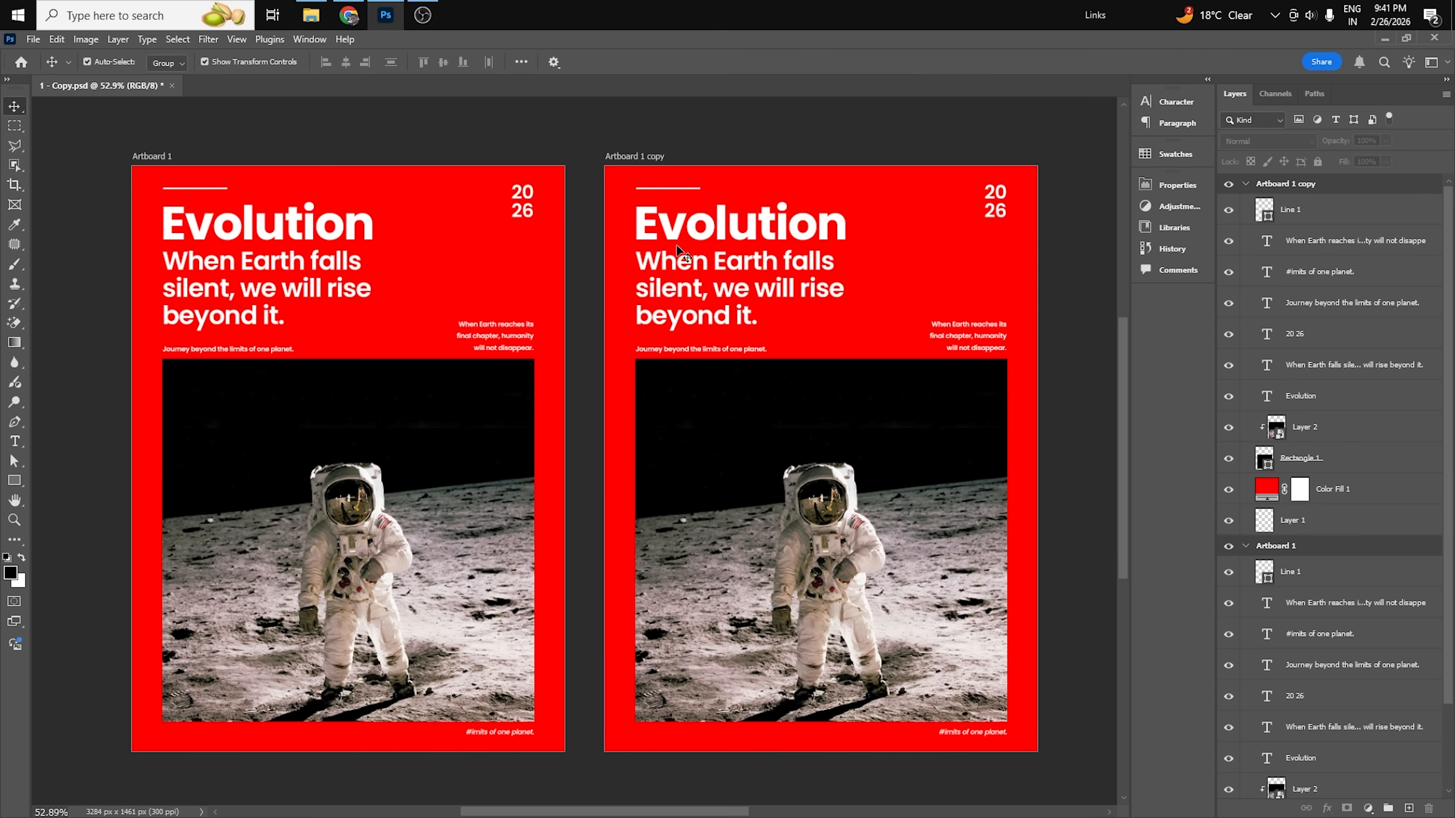
Examine the character settings of the Evolution title and the subtitle below it on the duplicated artboard.
left_click(722, 233)
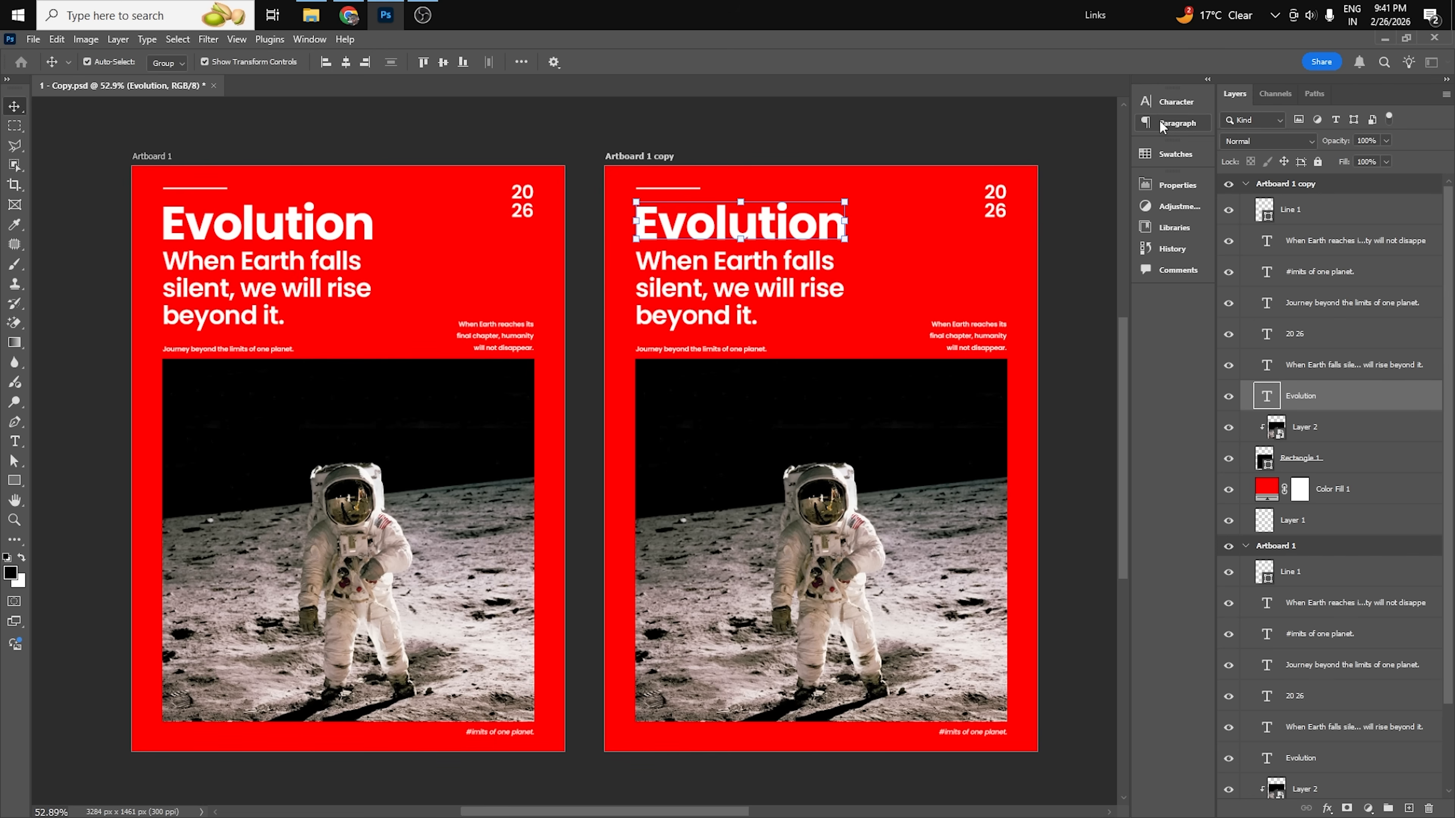
left_click(1173, 102)
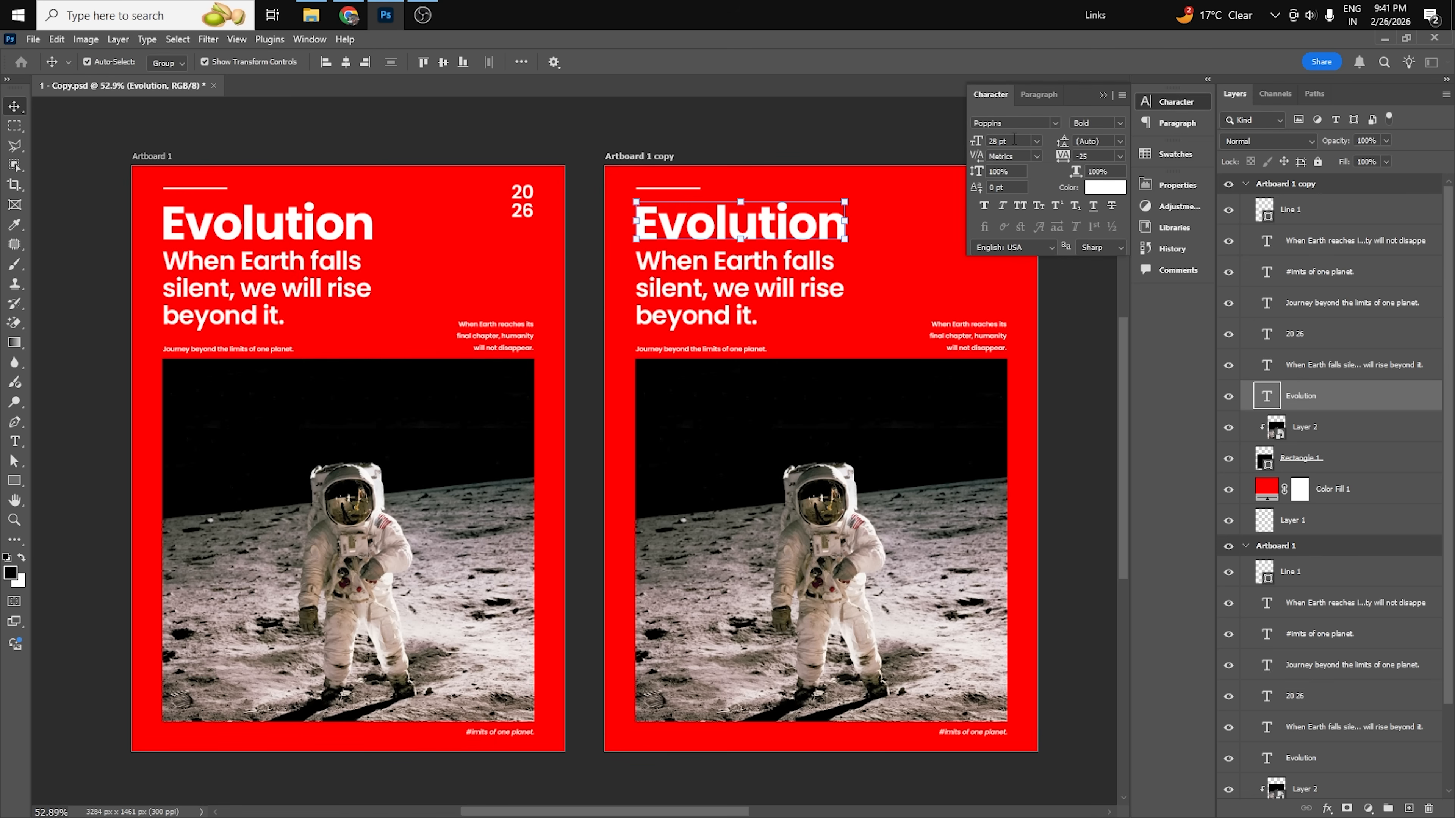
left_click(853, 158)
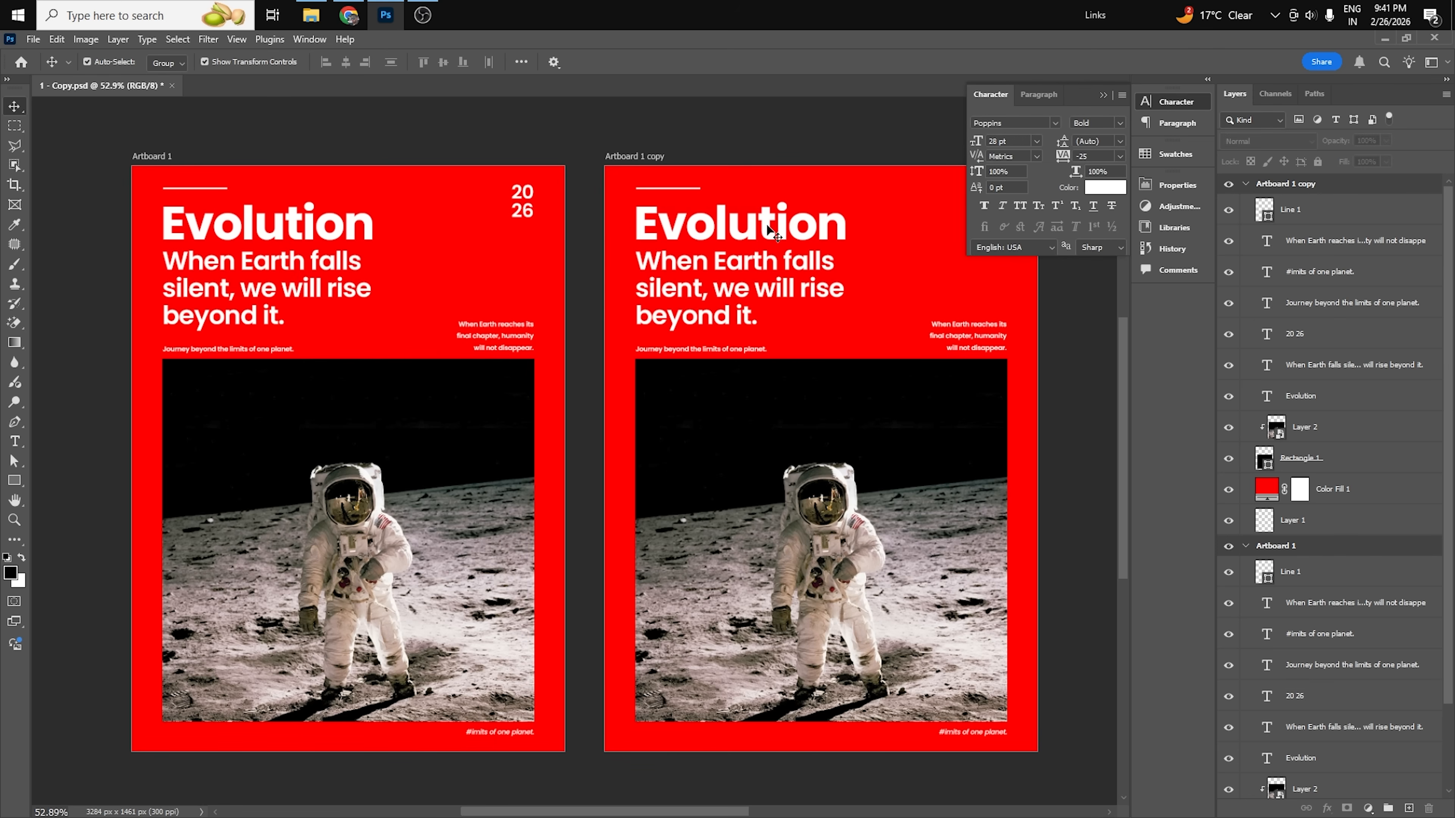
left_click(733, 269)
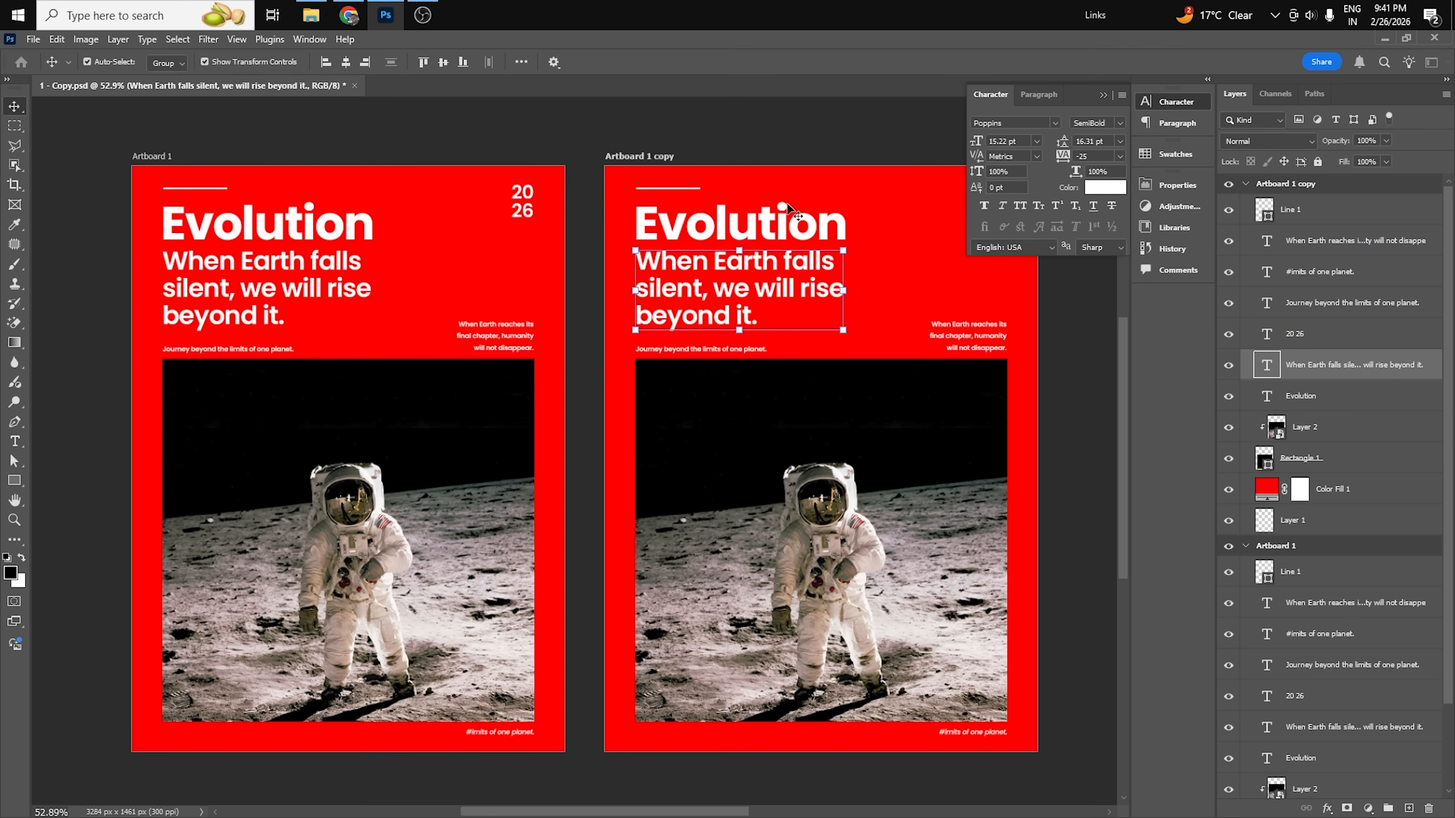
left_click(784, 212)
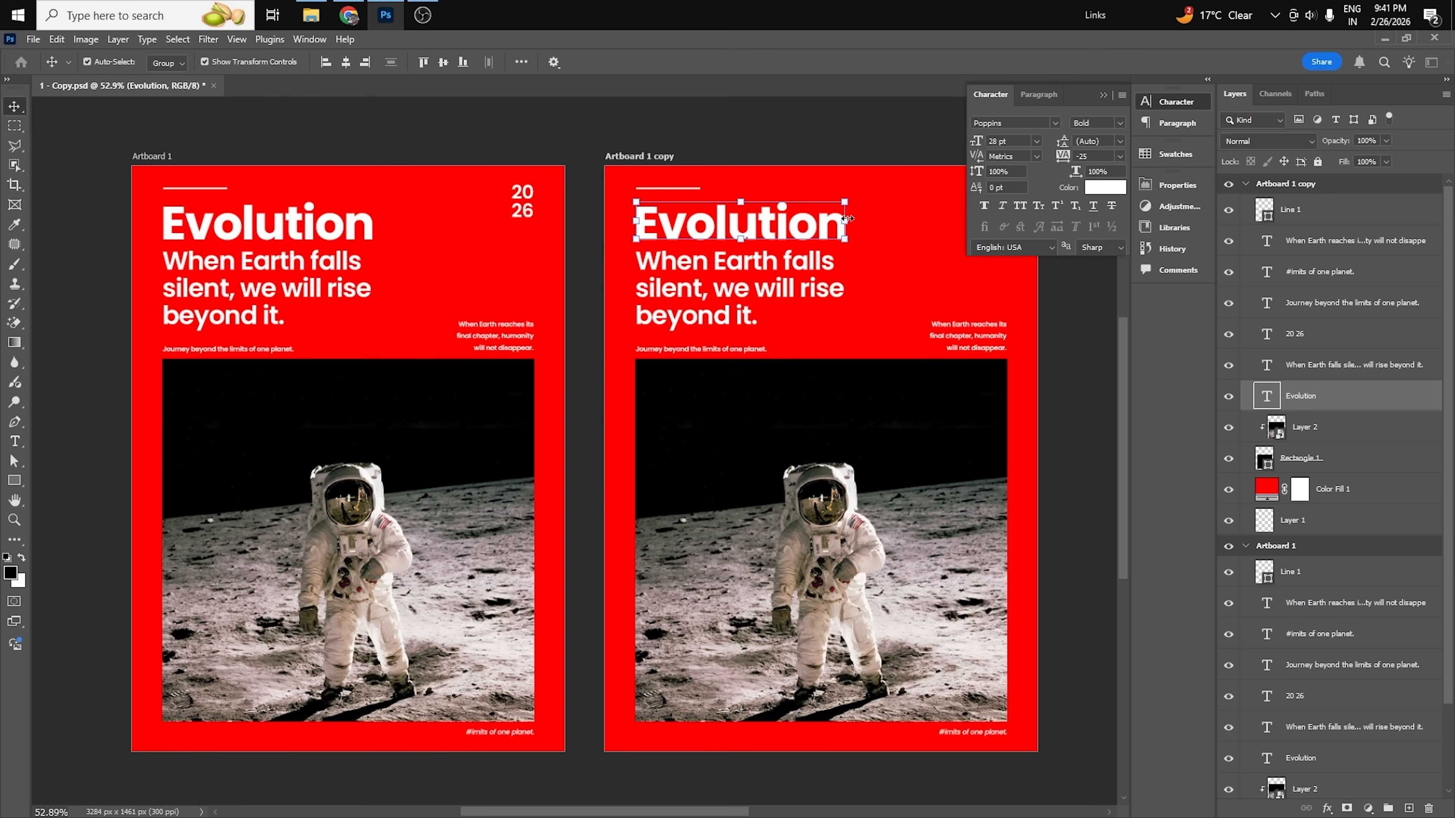
scroll(846, 219, "up", 1)
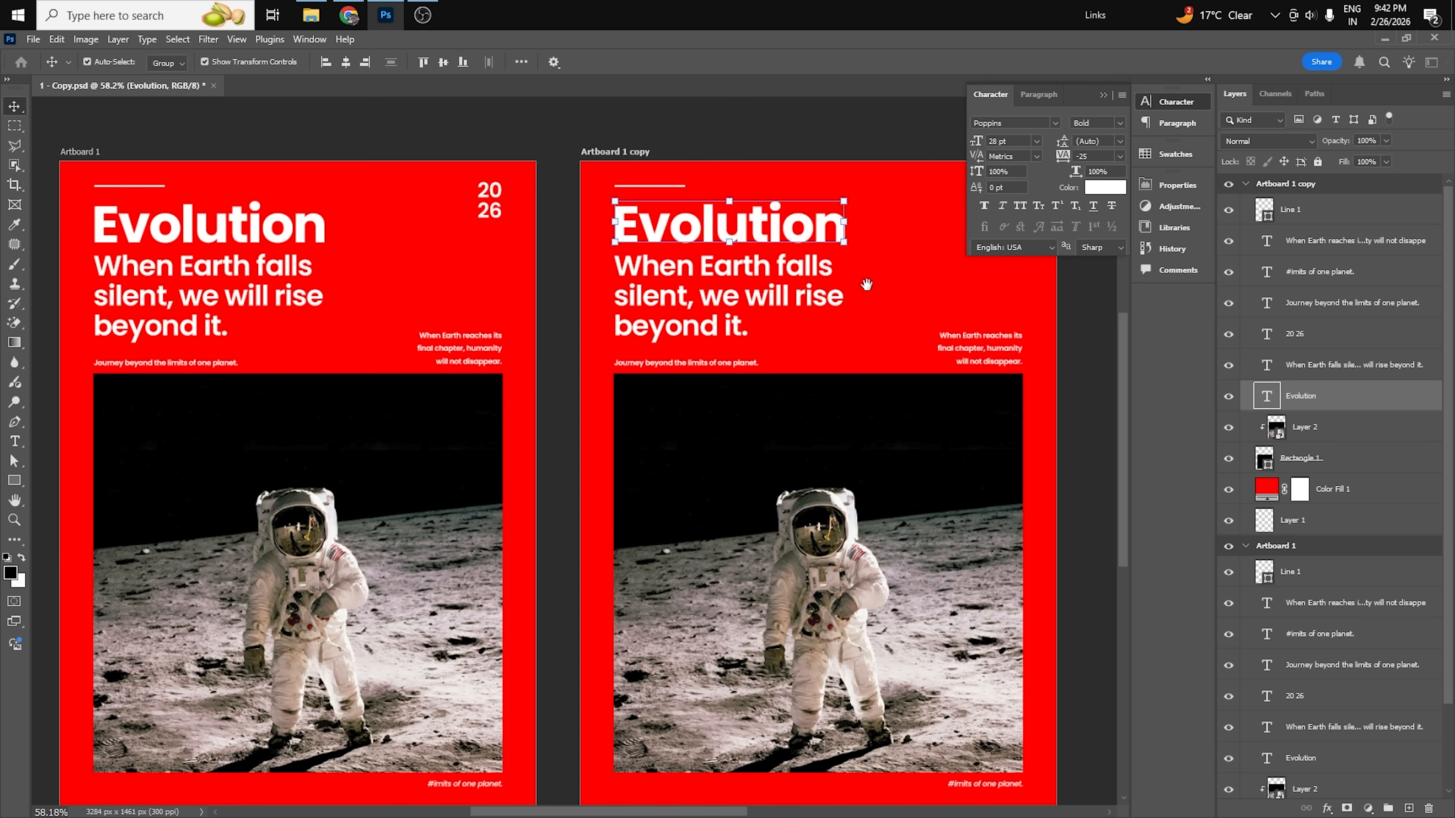
left_click_drag(866, 284, 754, 273)
left_click(1036, 364)
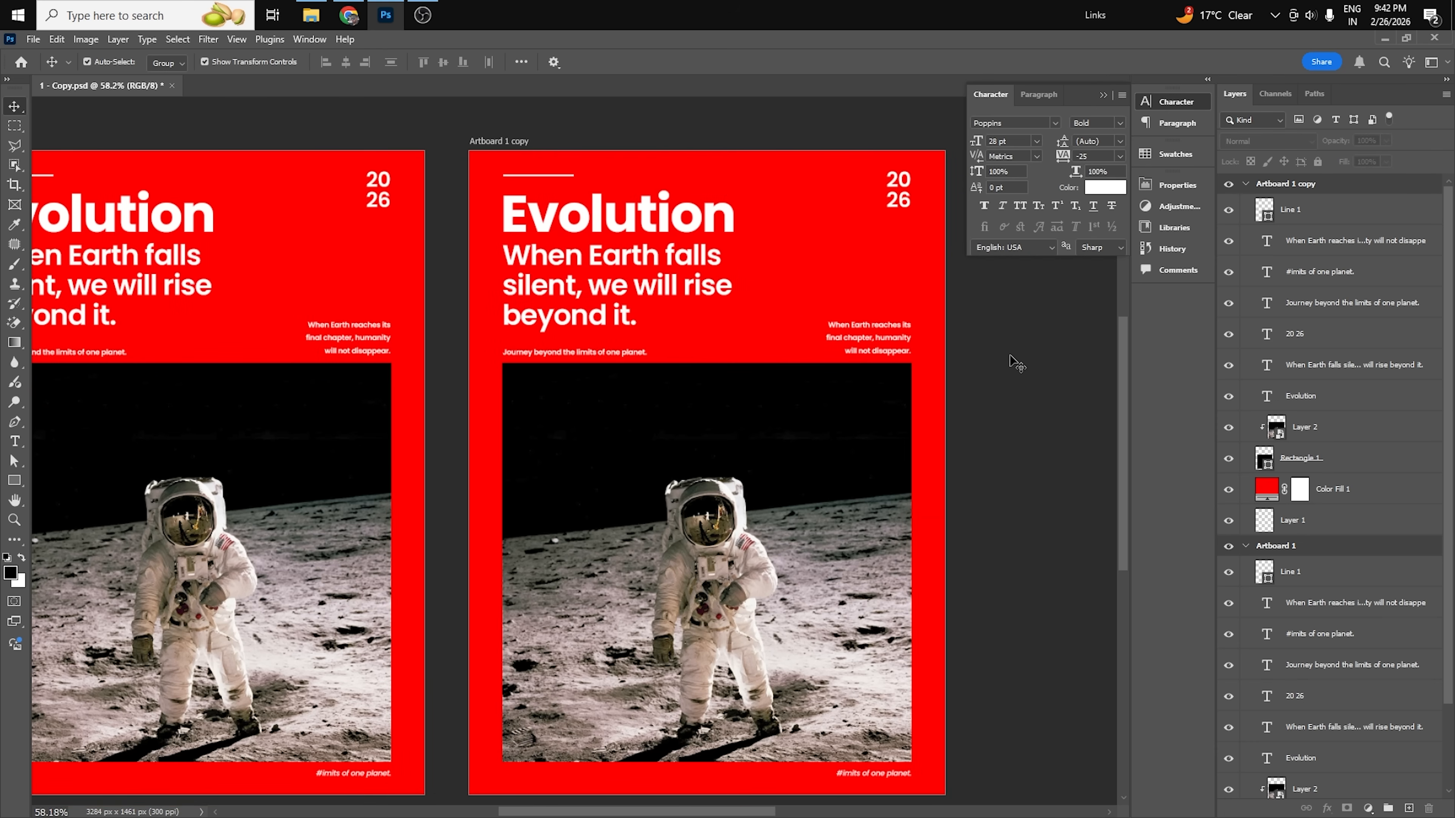
Set the duplicated artboard's subtitle to the title's 28 pt font size divided by 2.5, giving 11.2 pt.
left_click(584, 214)
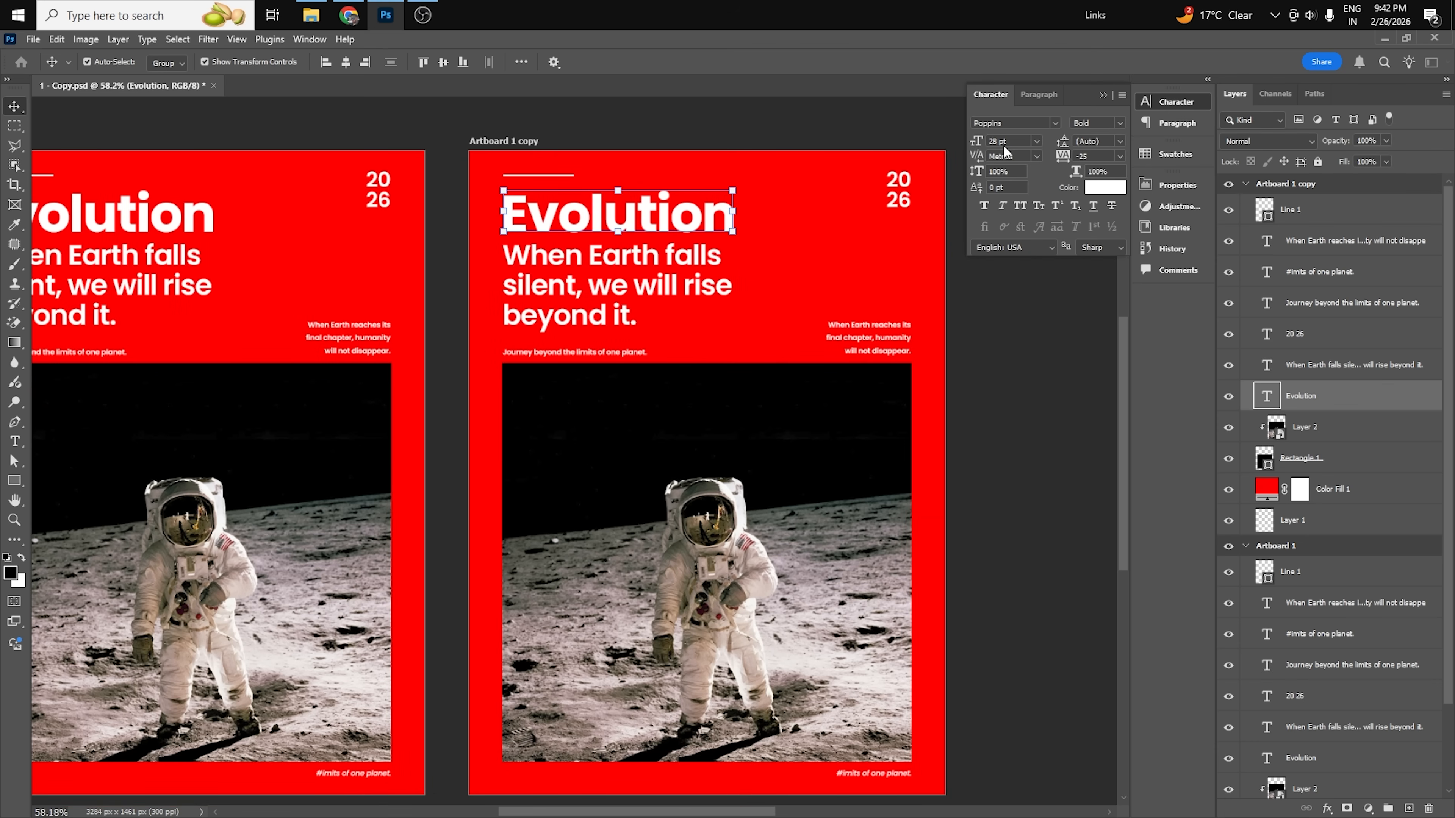
left_click(616, 288)
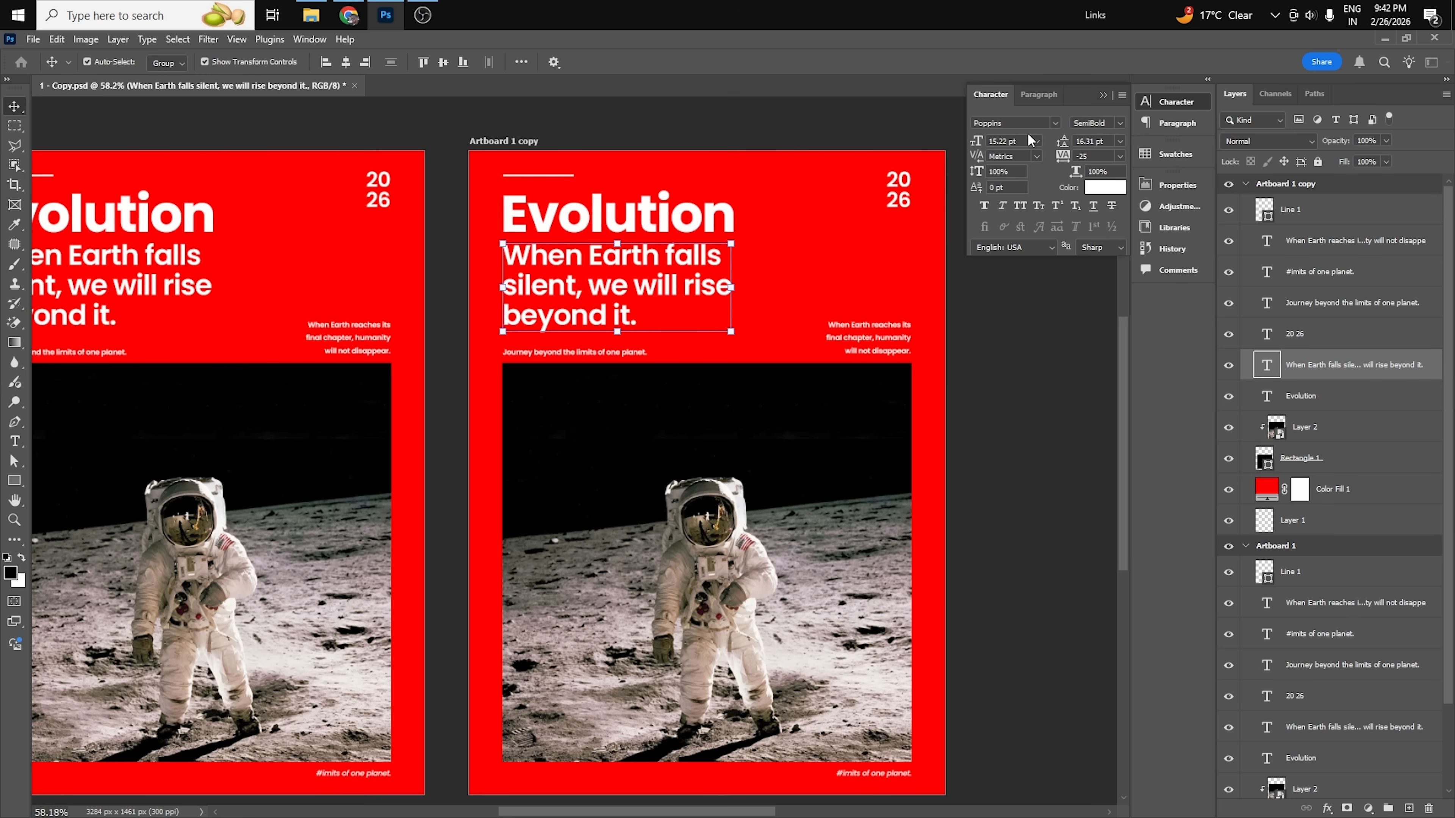
left_click_drag(1018, 141, 978, 147)
type("28")
key("Return")
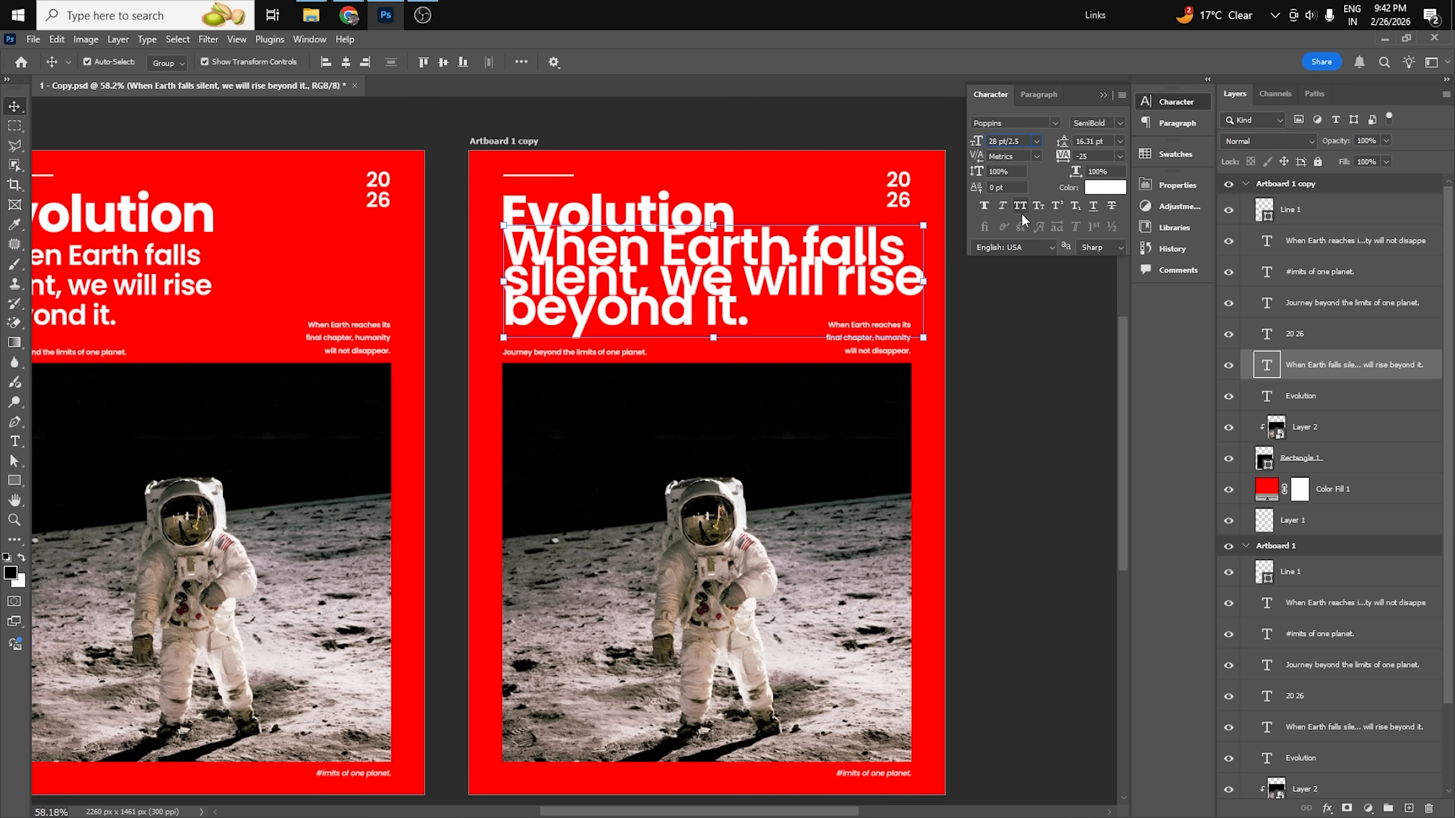
key("Return")
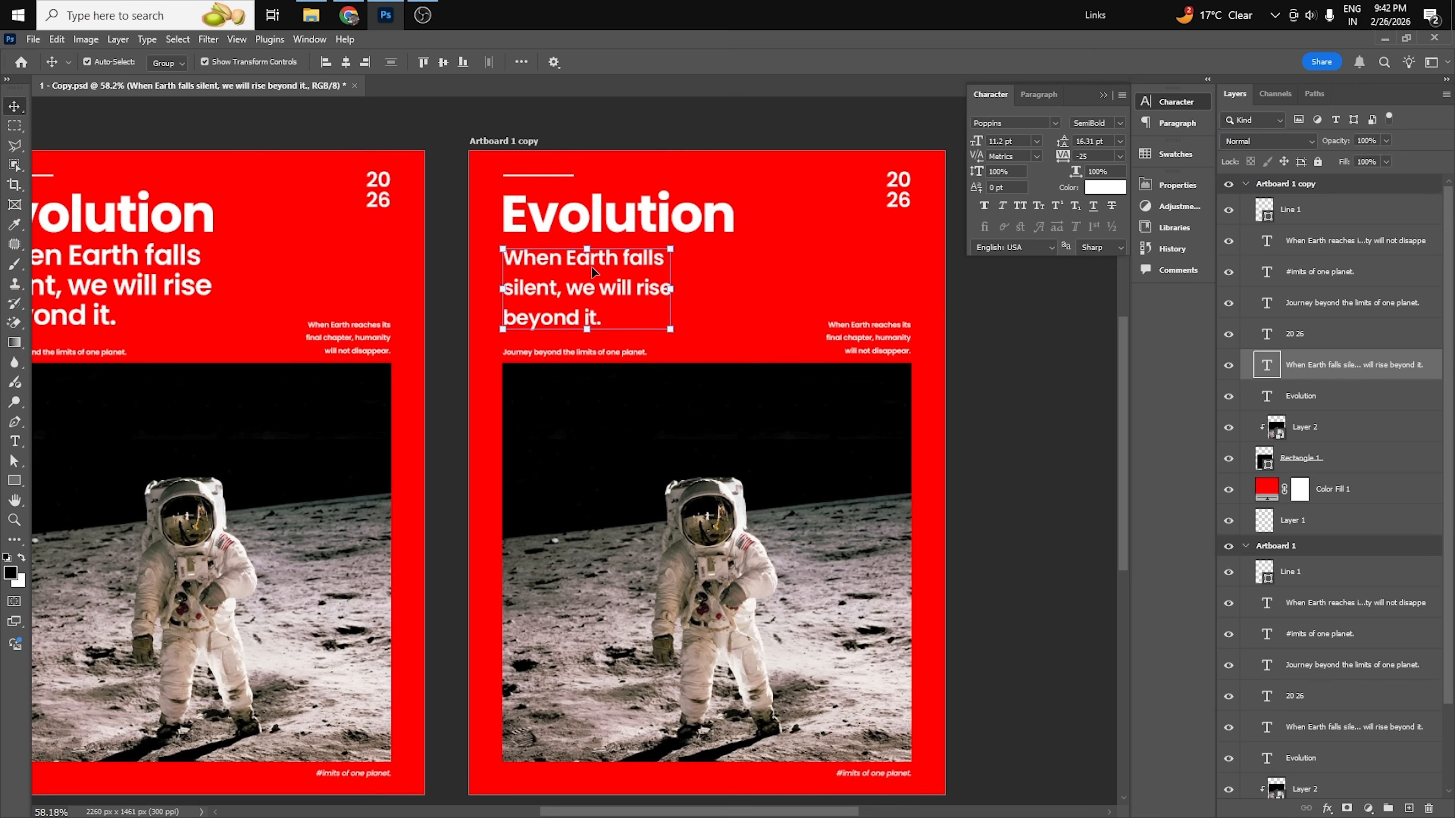
Rewrap the copy's subtitle as "When Earth falls silent," and "we will rise beyond it.", and tighten its leading to 11 pt.
scroll(842, 153, "up", 2)
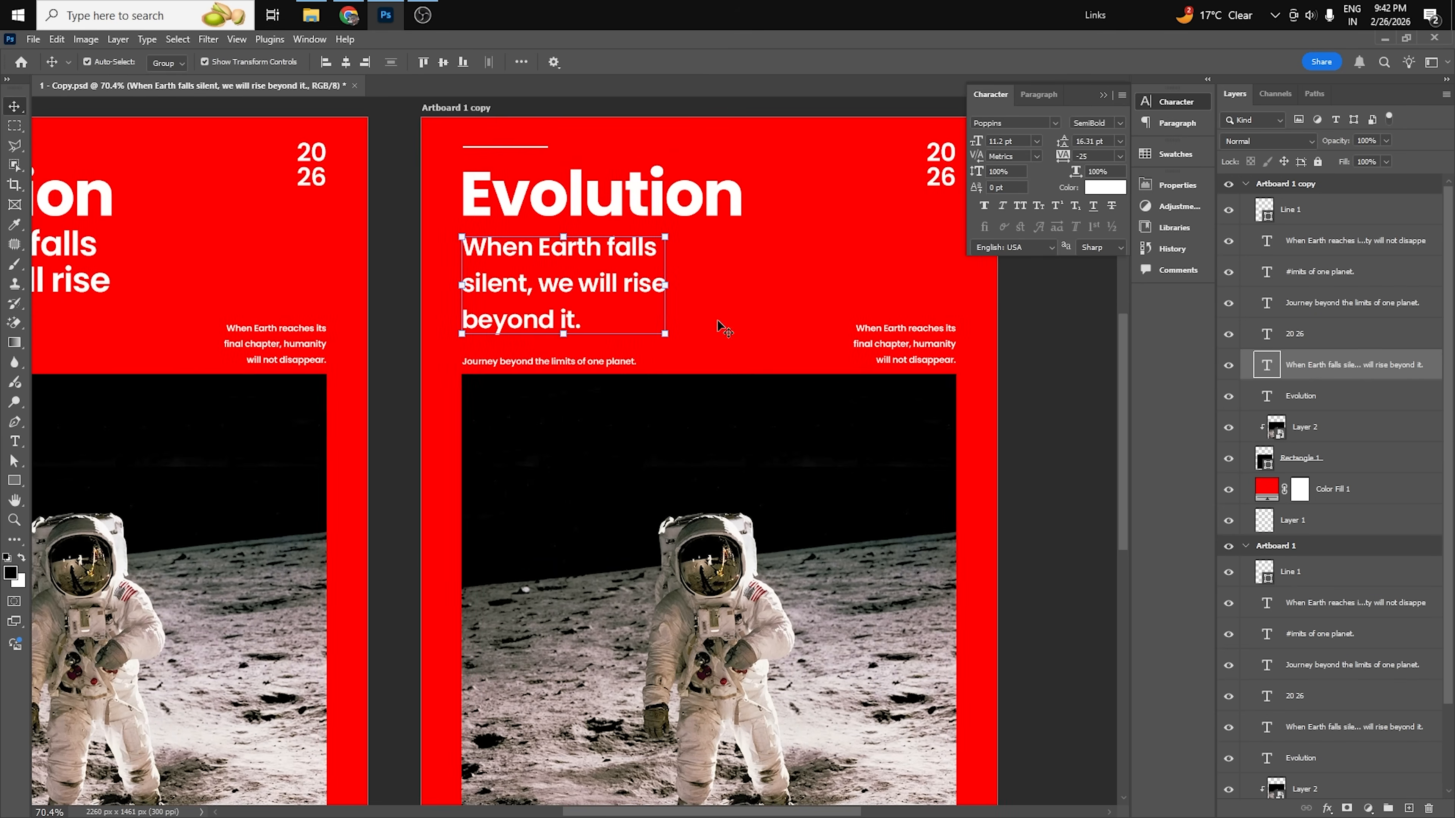
left_click_drag(774, 231, 747, 278)
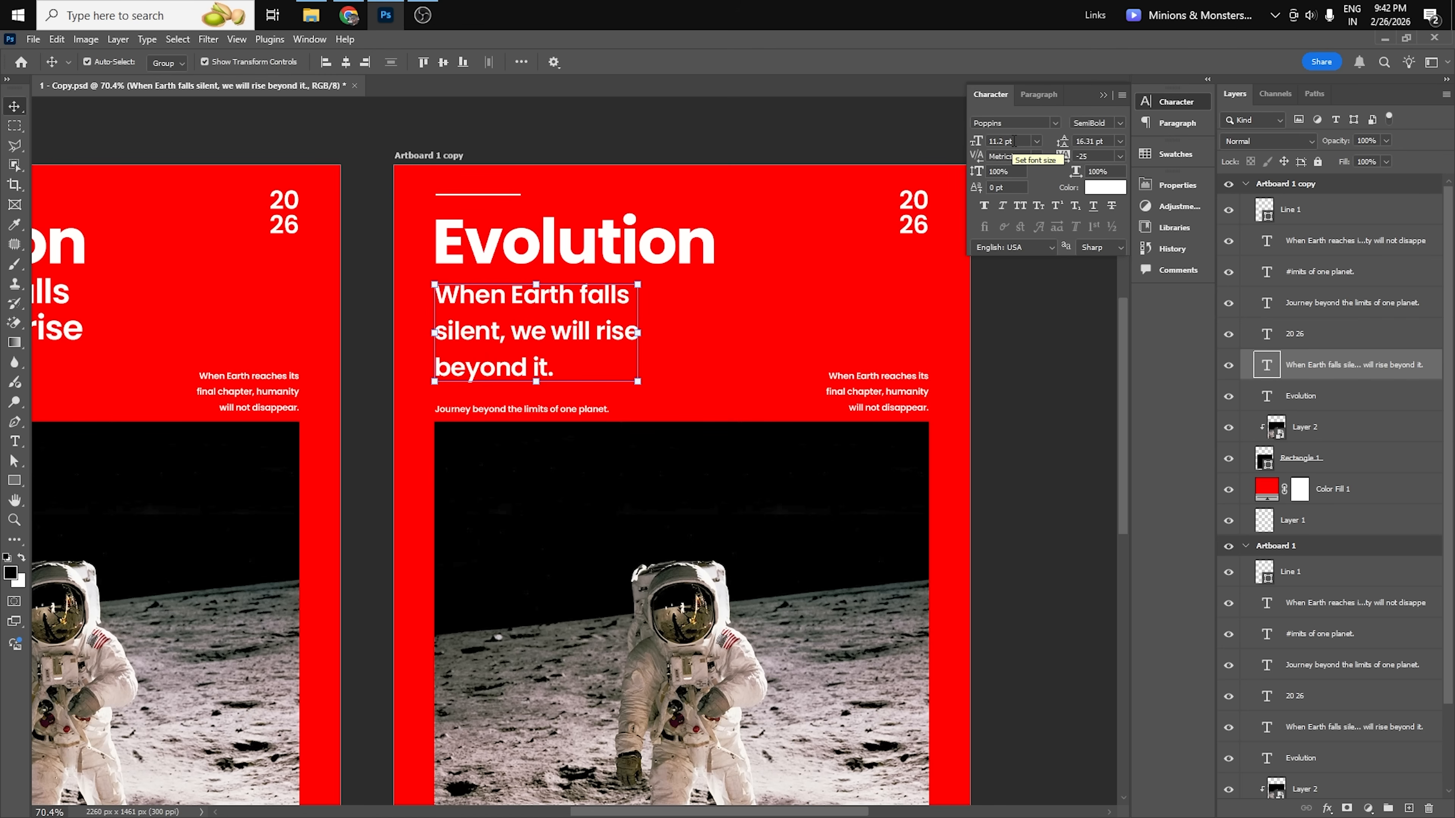
double_click(636, 299)
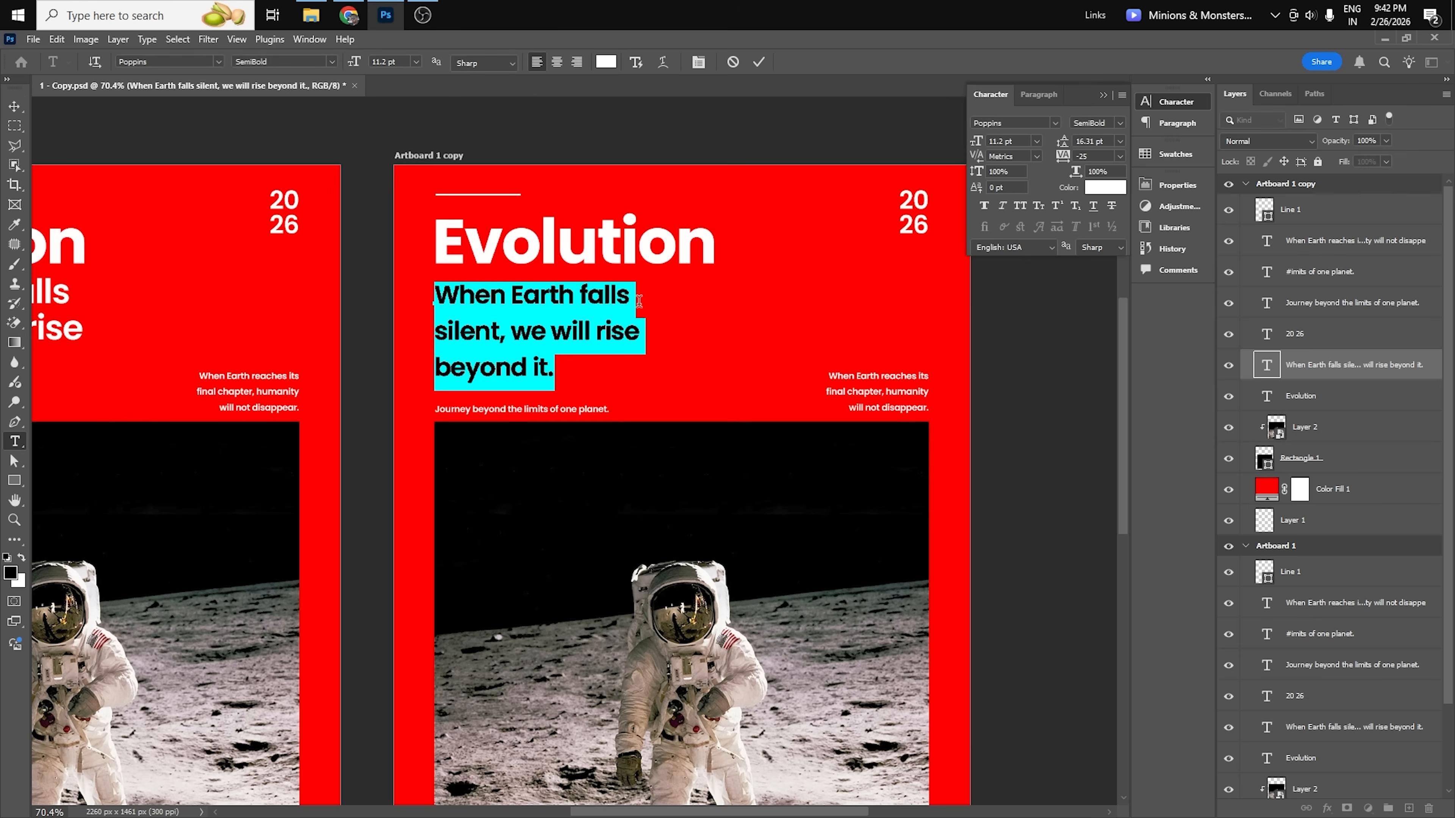
left_click(633, 297)
key("Delete")
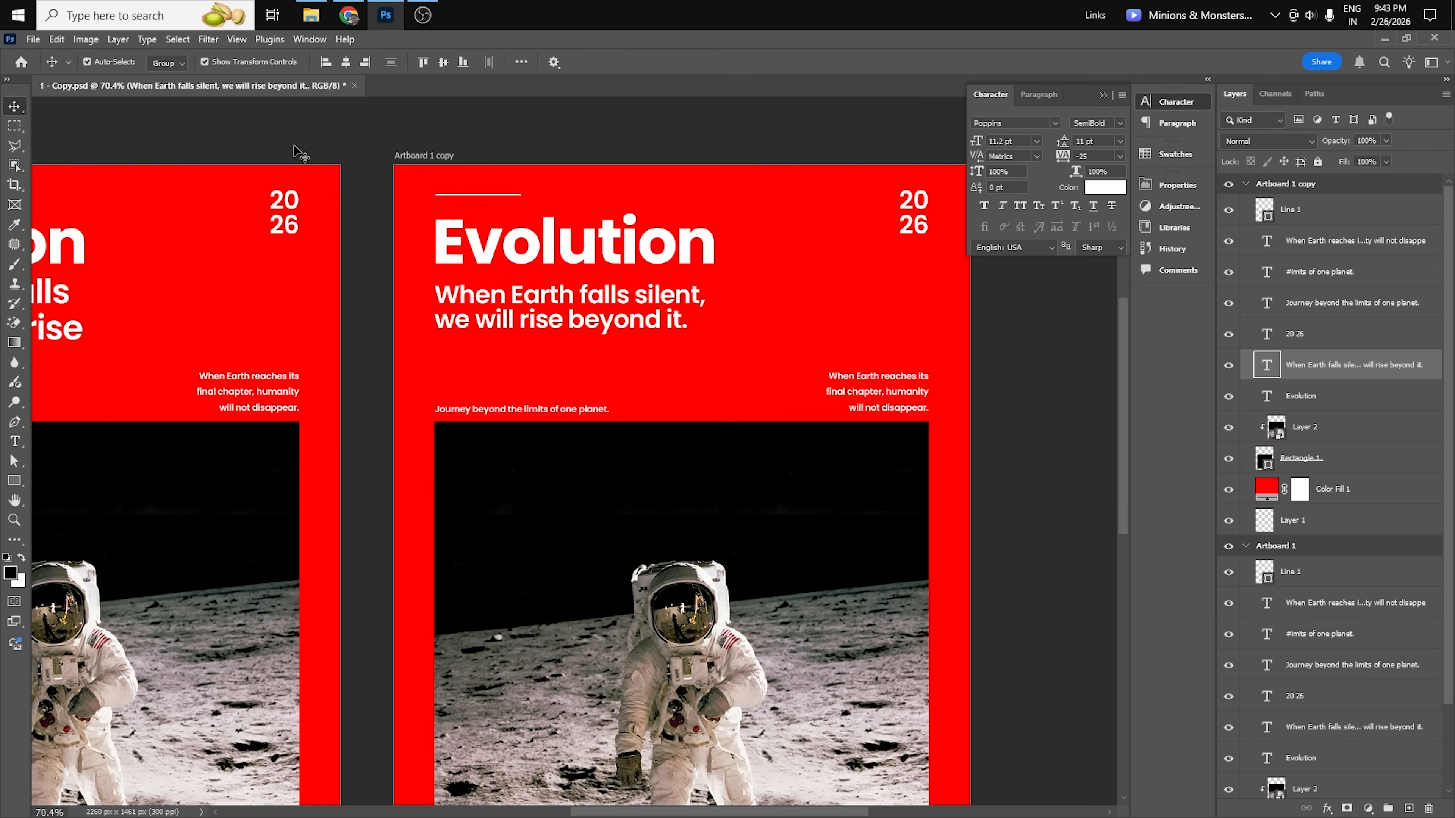
left_click(298, 152)
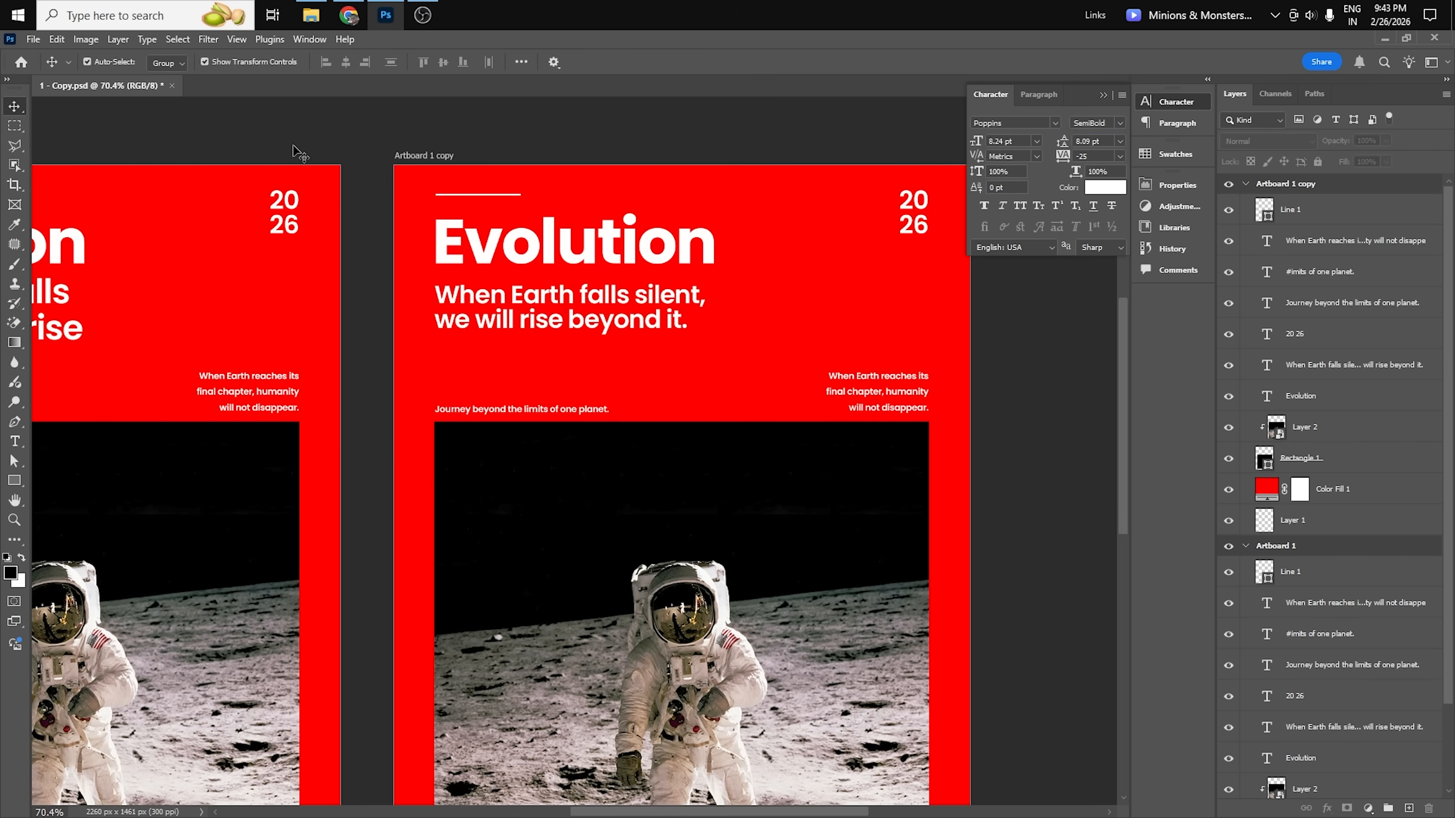
key("ctrl+plus")
key("ctrl+0")
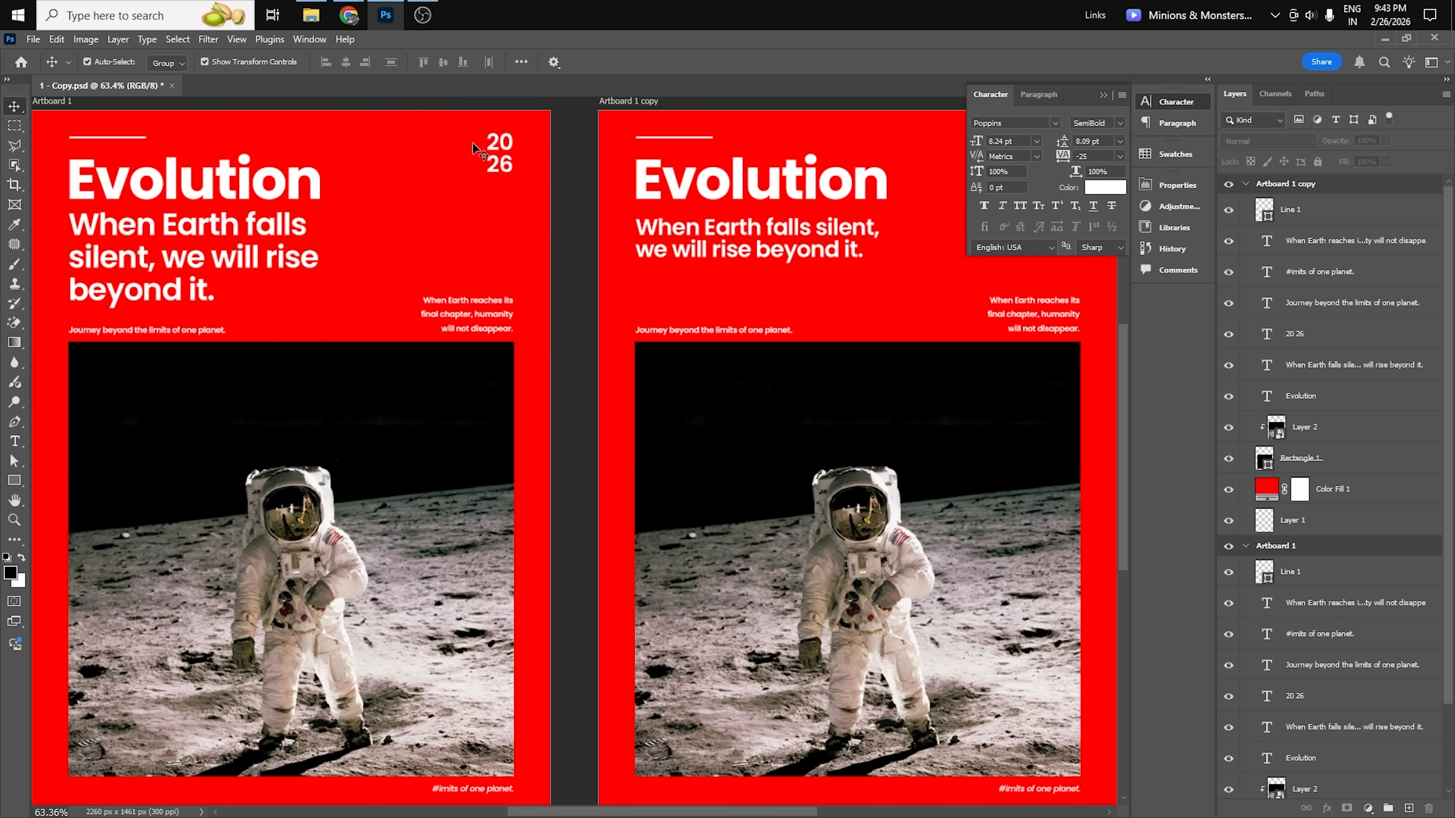
left_click(1097, 94)
Move the Evolution title and its two-line subtitle slightly down on the duplicated artboard, bringing them closer together.
scroll(649, 373, "down", 1)
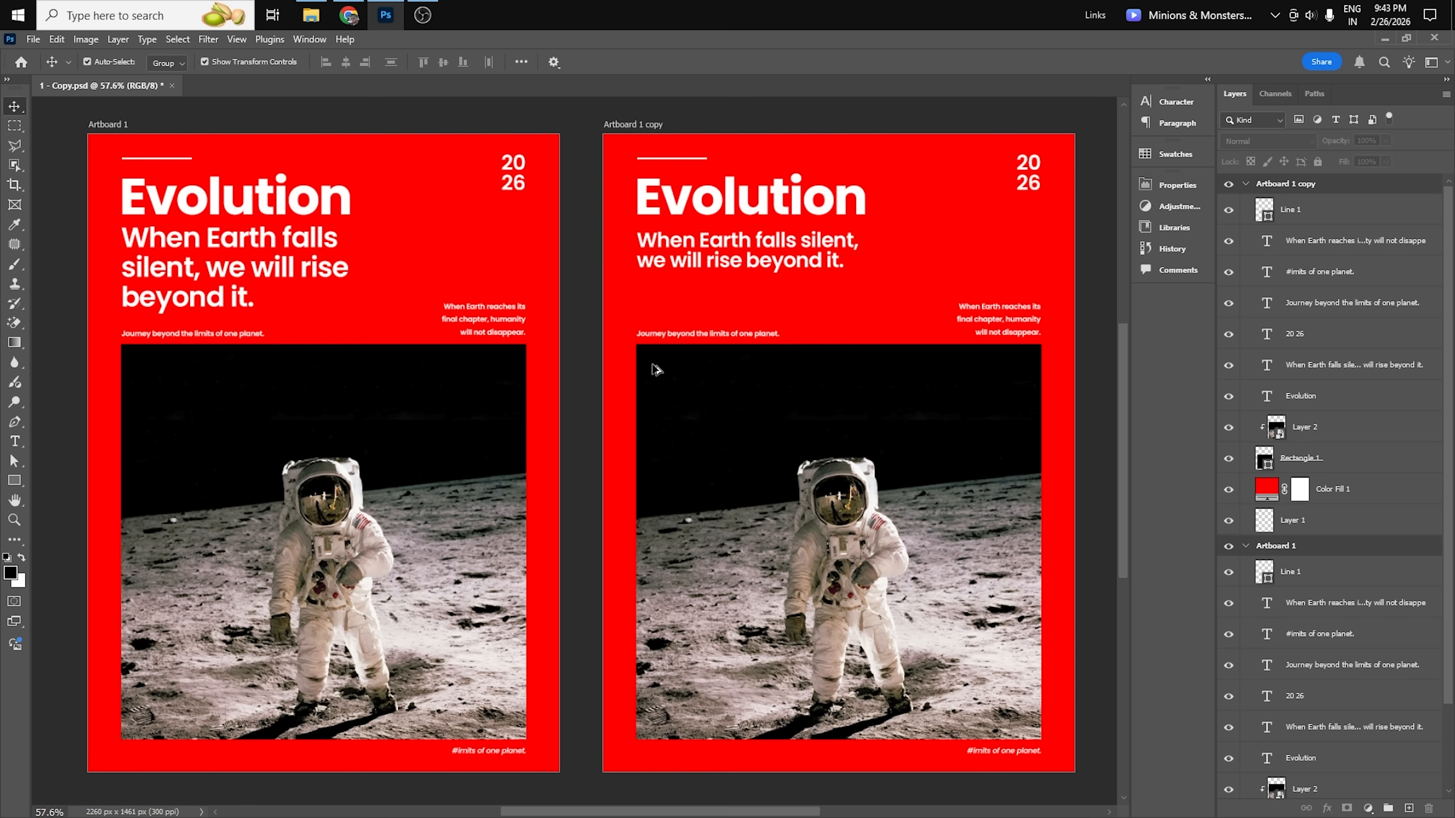
left_click(808, 264)
left_click(813, 217, "shift")
left_click_drag(814, 213, 813, 228)
left_click(572, 310)
left_click(773, 283)
left_click_drag(772, 278, 772, 271)
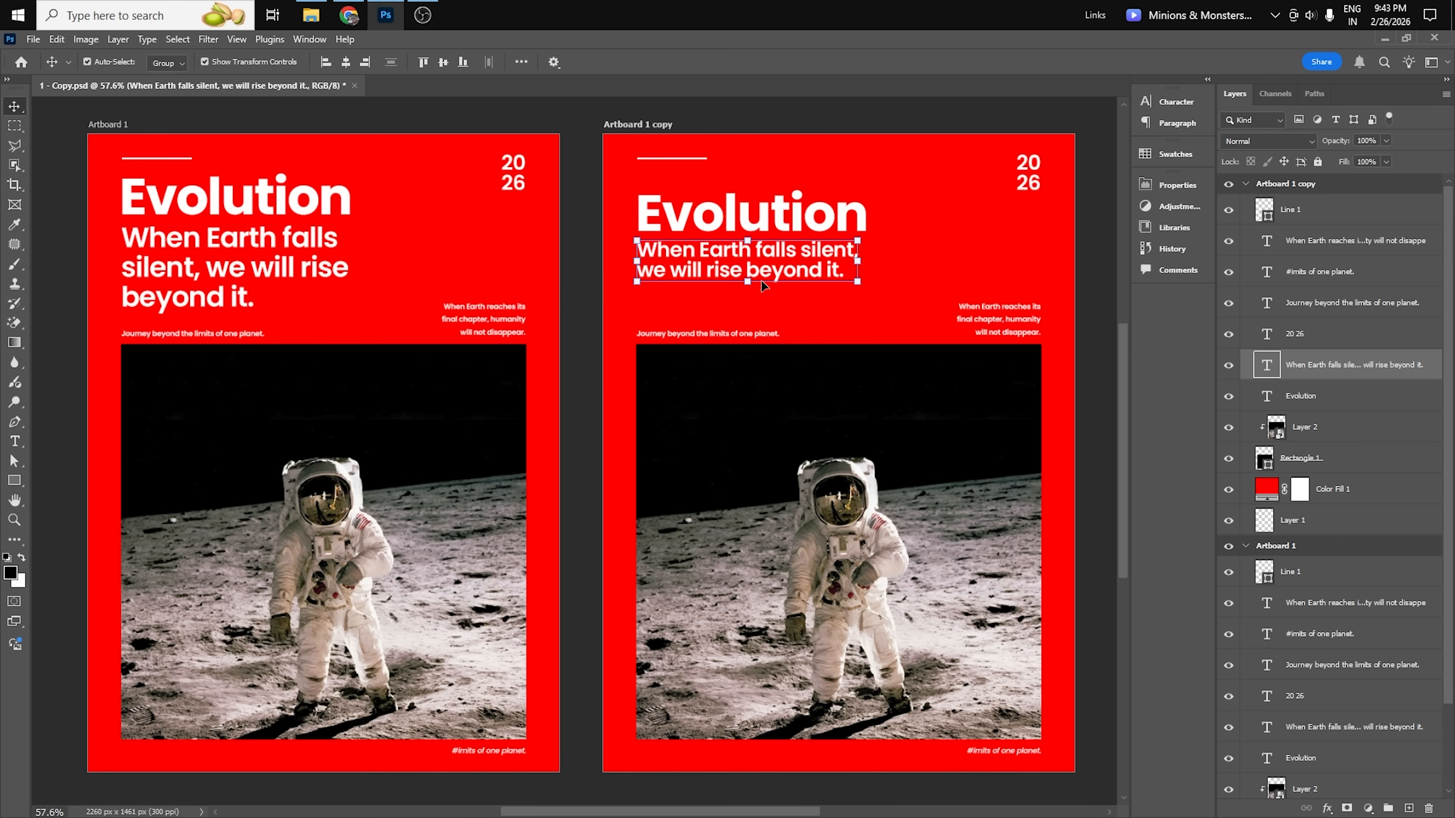
left_click(1094, 286)
Loosen the copy's subtitle line spacing by setting the leading to 12 pt and raising it one more increment.
left_click(819, 278)
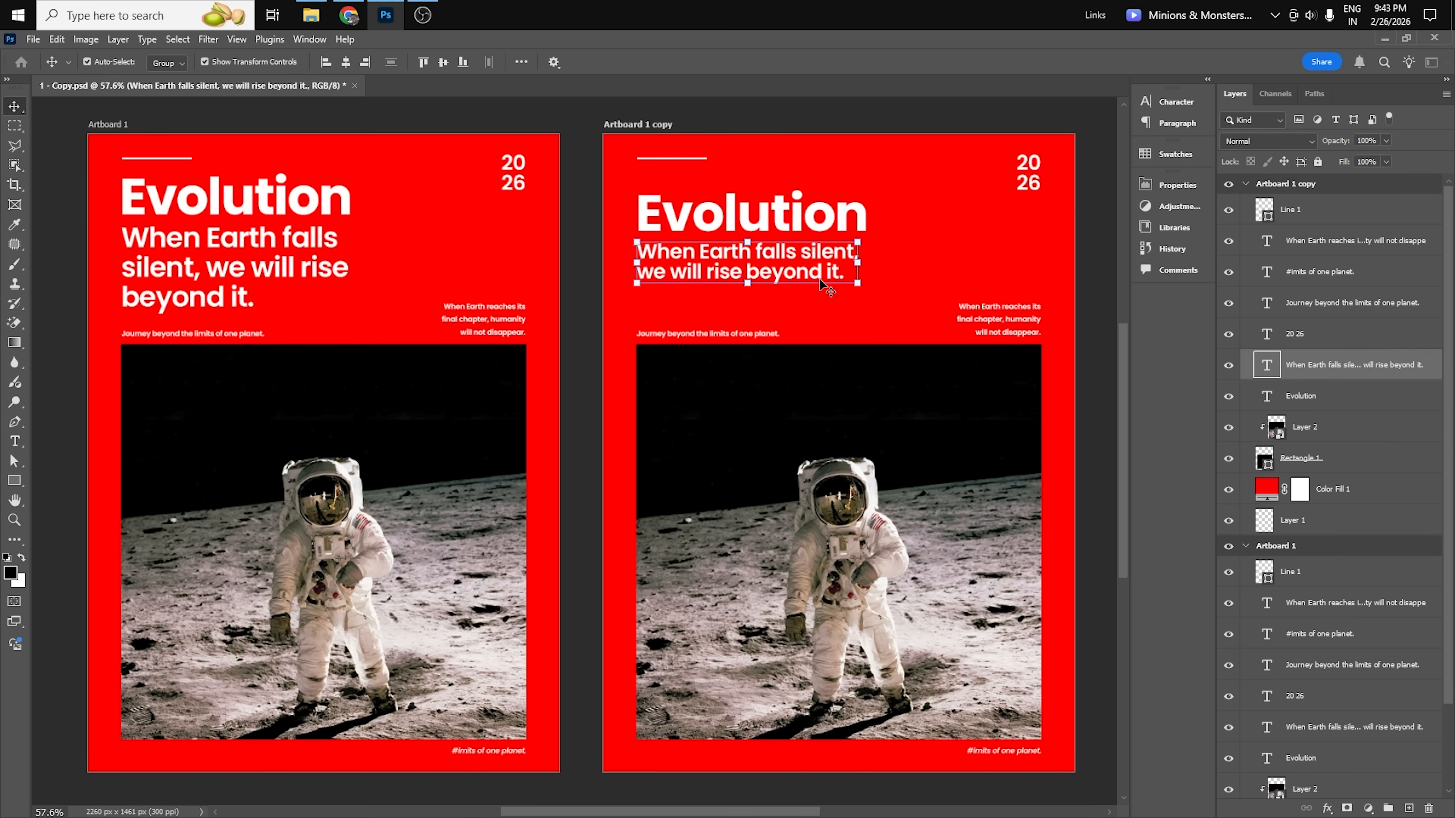
left_click(1165, 106)
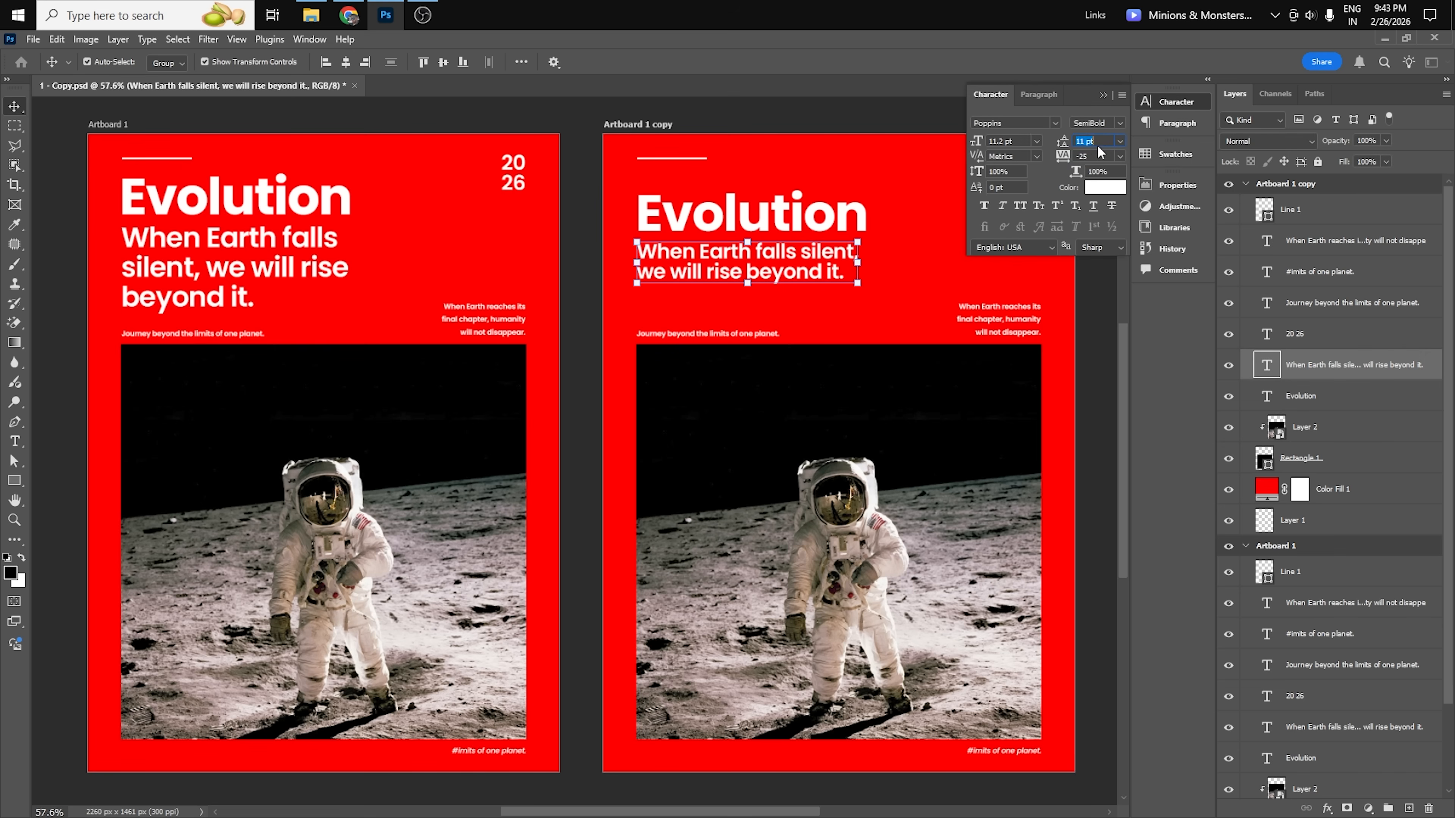
type("12")
key("Return")
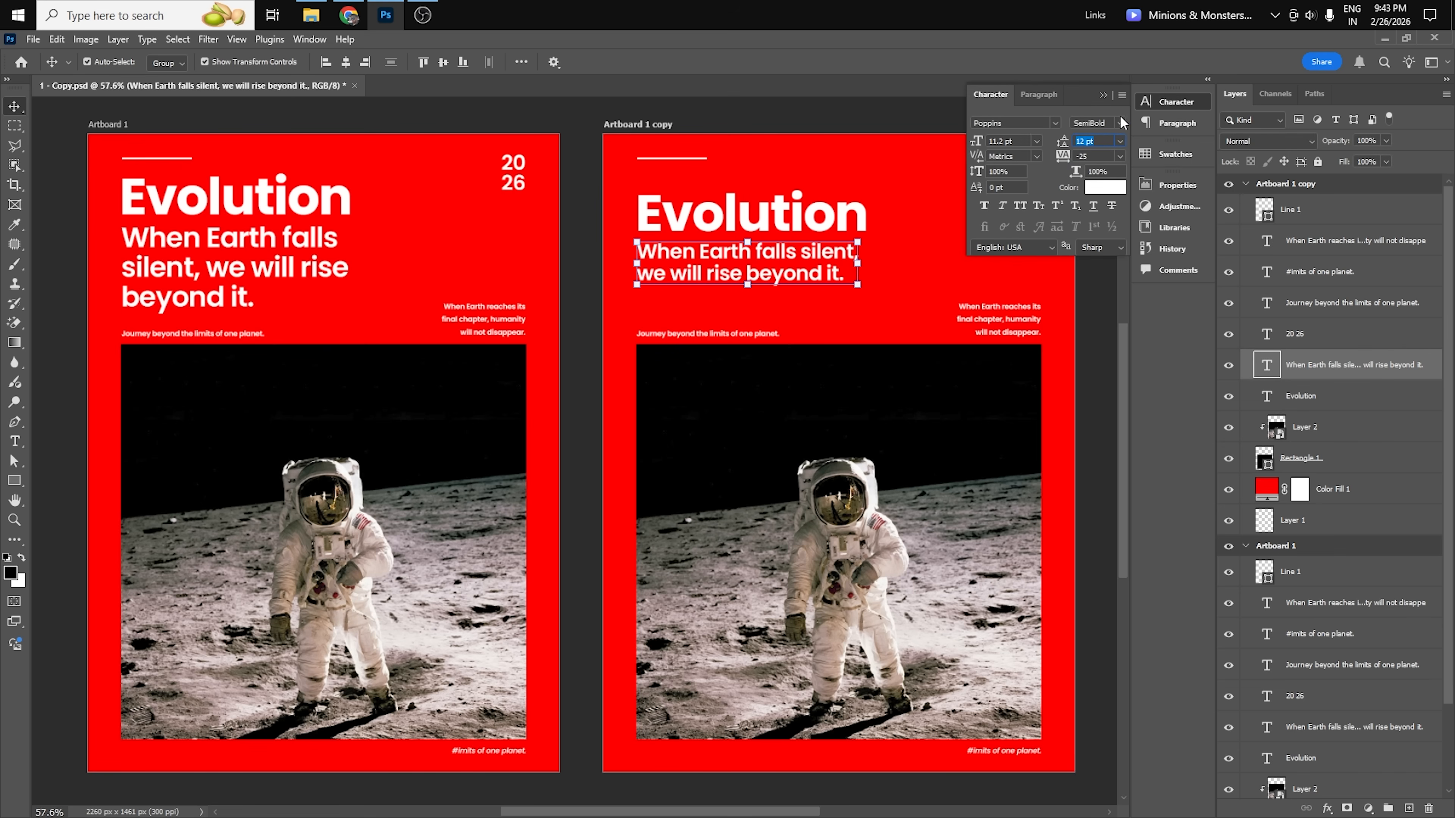
key("Up")
left_click(1103, 96)
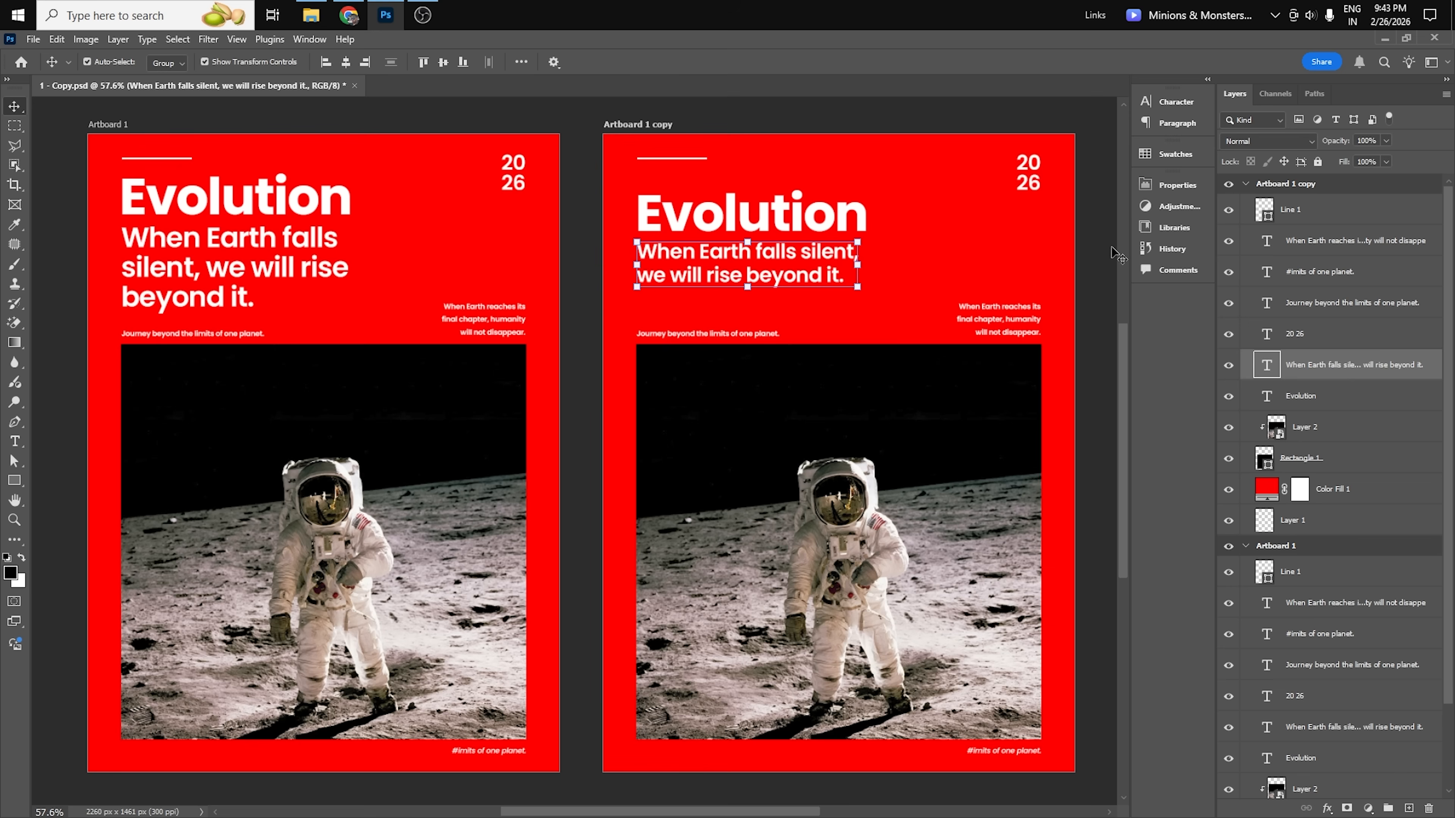
left_click(1101, 199)
Compare the title and subtitle size hierarchy between the original artboard and the duplicated one.
scroll(251, 249, "left", 3)
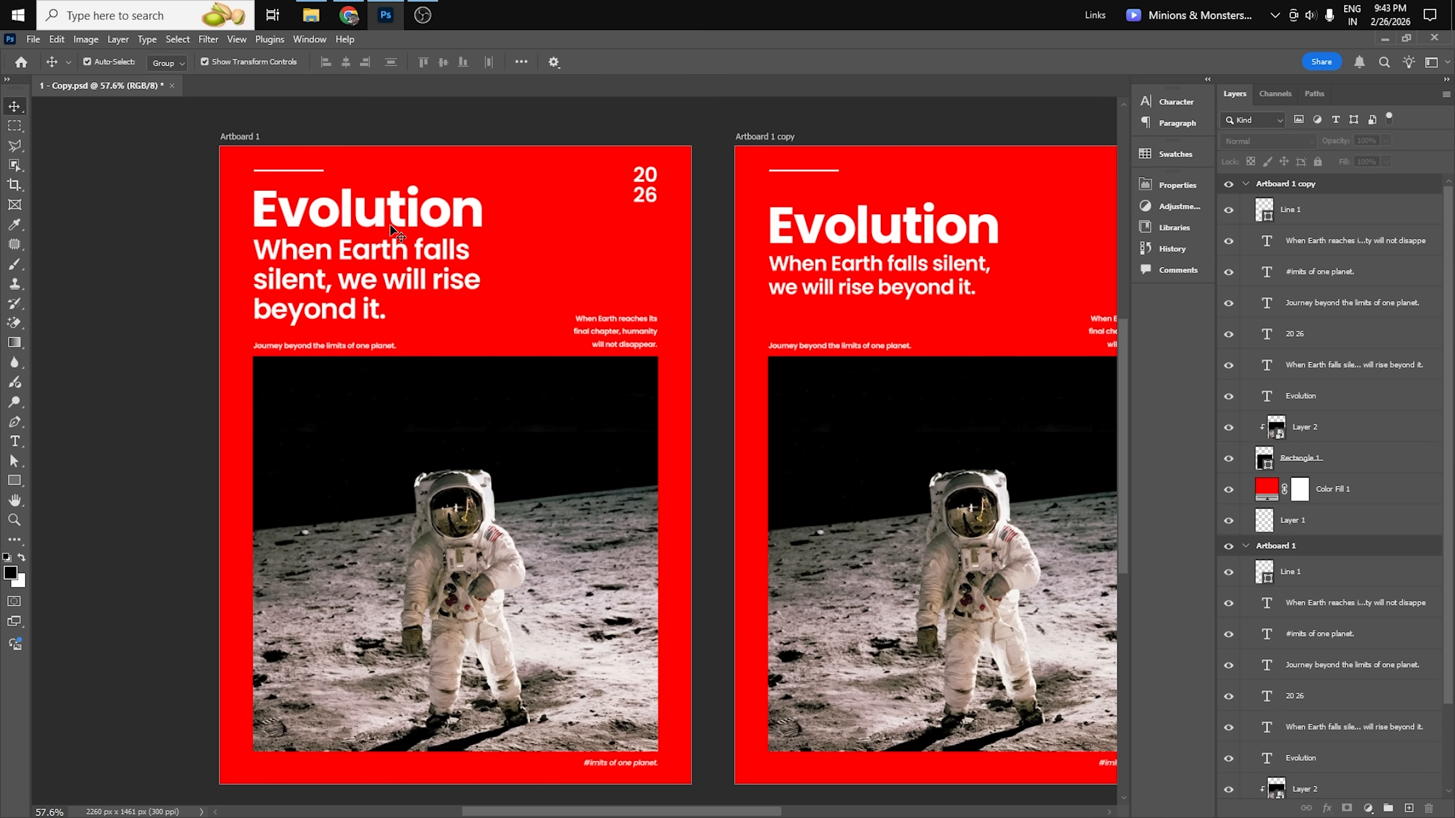
left_click(347, 223)
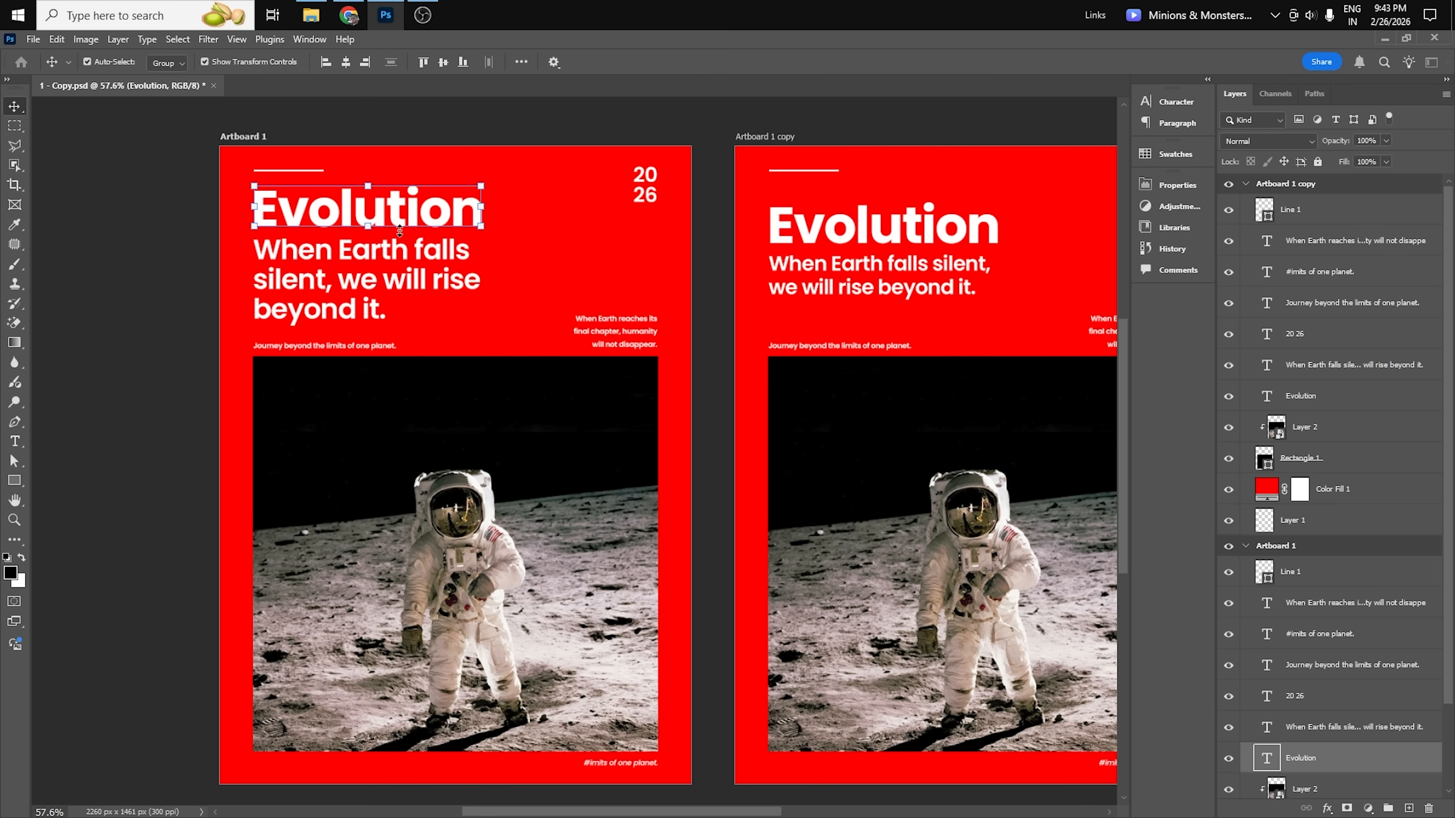
left_click(196, 314)
left_click_drag(968, 319, 783, 367)
left_click_drag(755, 432, 779, 436)
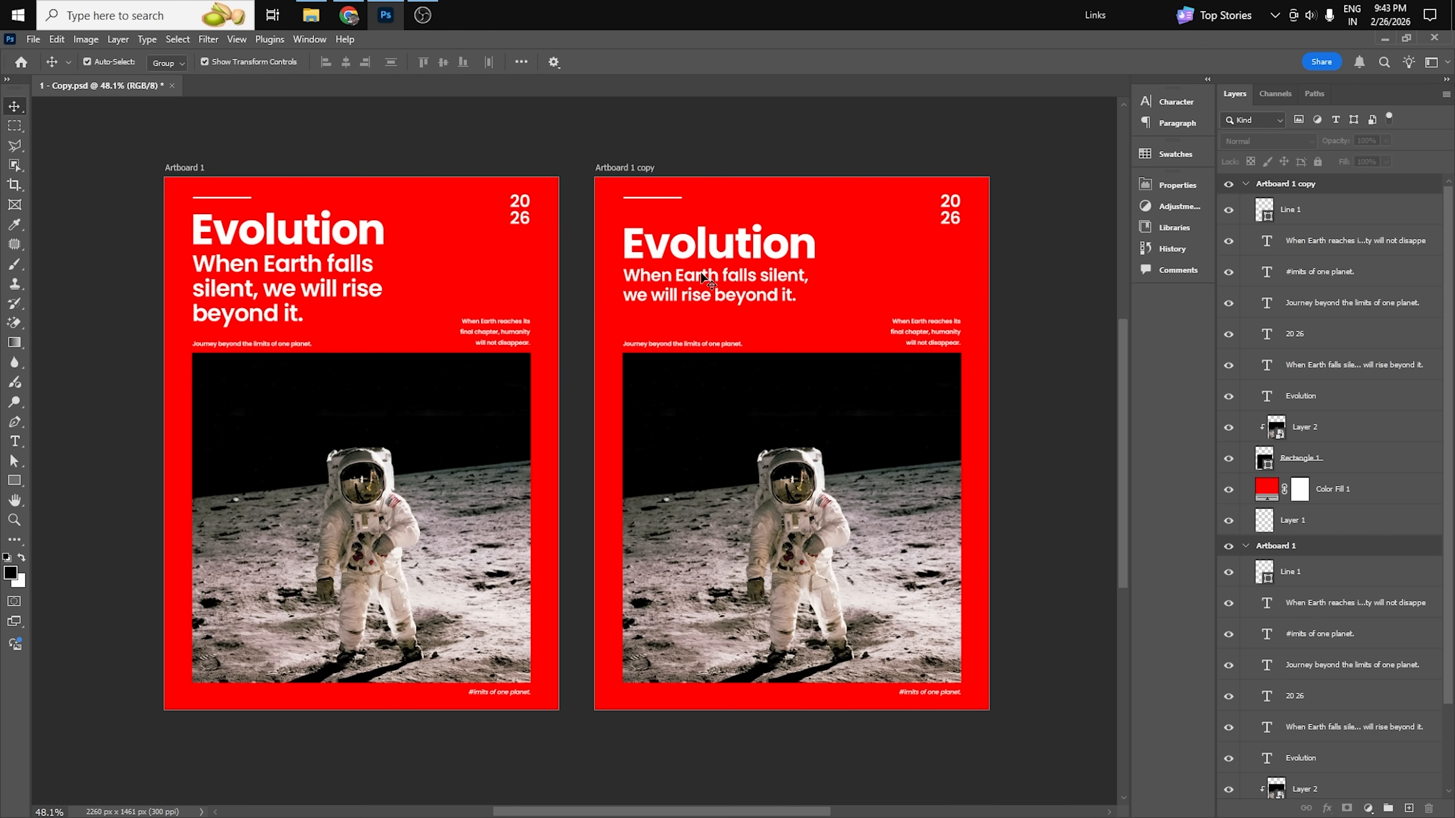
left_click(679, 293)
left_click(764, 137)
Open the character settings of the Evolution title on the duplicated artboard.
left_click(764, 251)
scroll(902, 212, "up", 3)
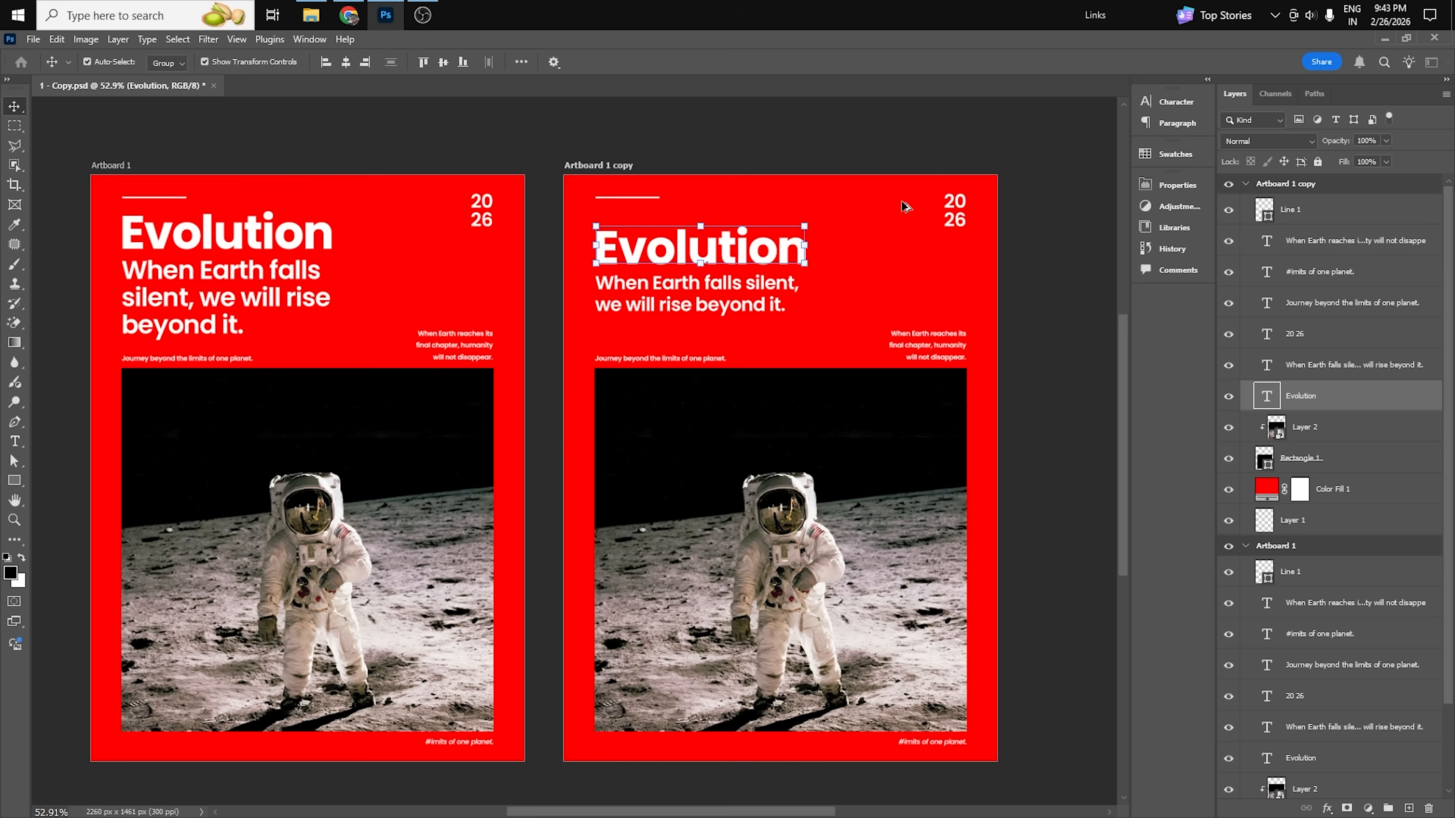
left_click(1174, 101)
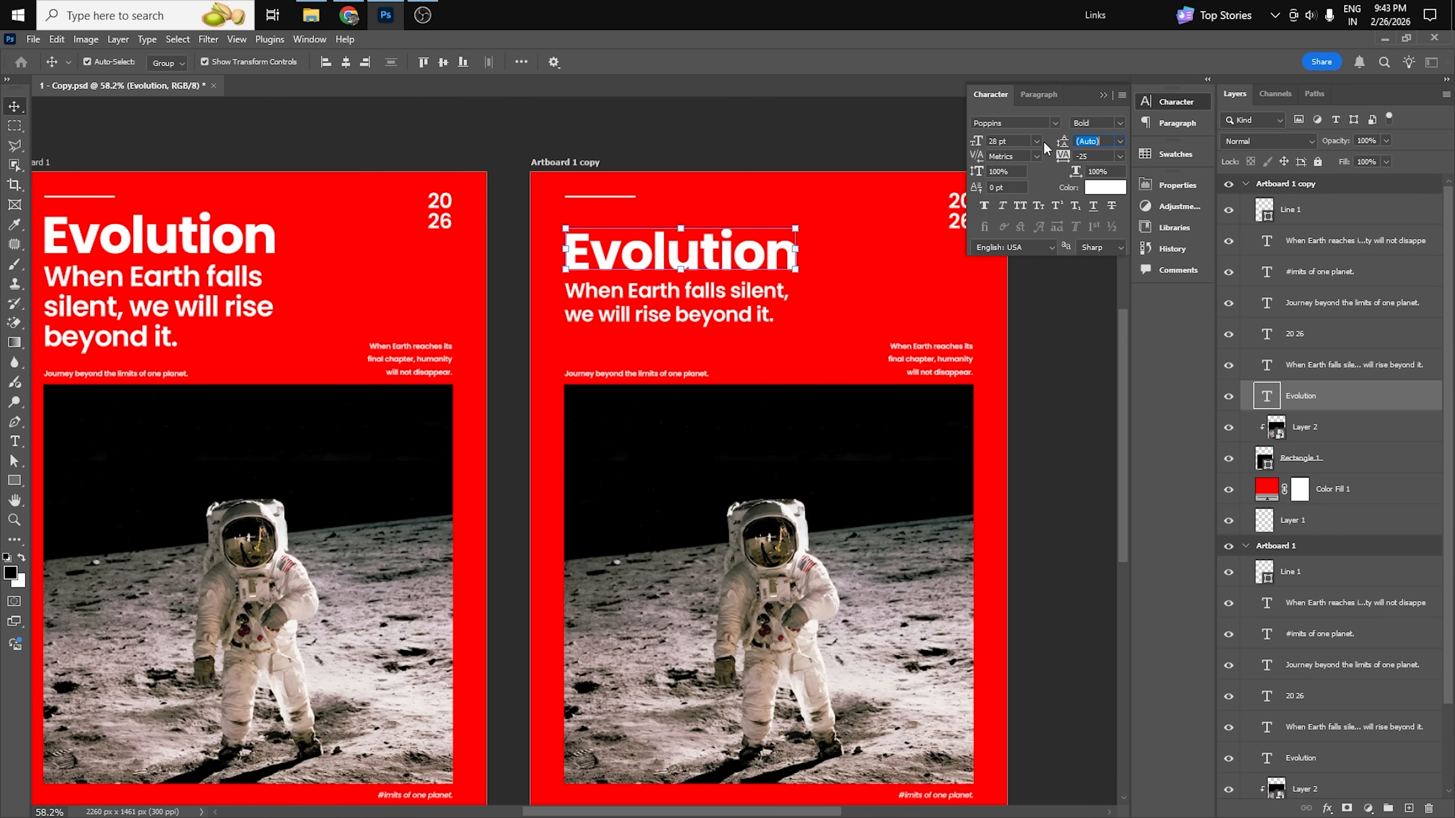
Set the font size of the Evolution title on the duplicated artboard to 30 pt.
left_click_drag(1017, 143, 965, 145)
type("30")
key("Return")
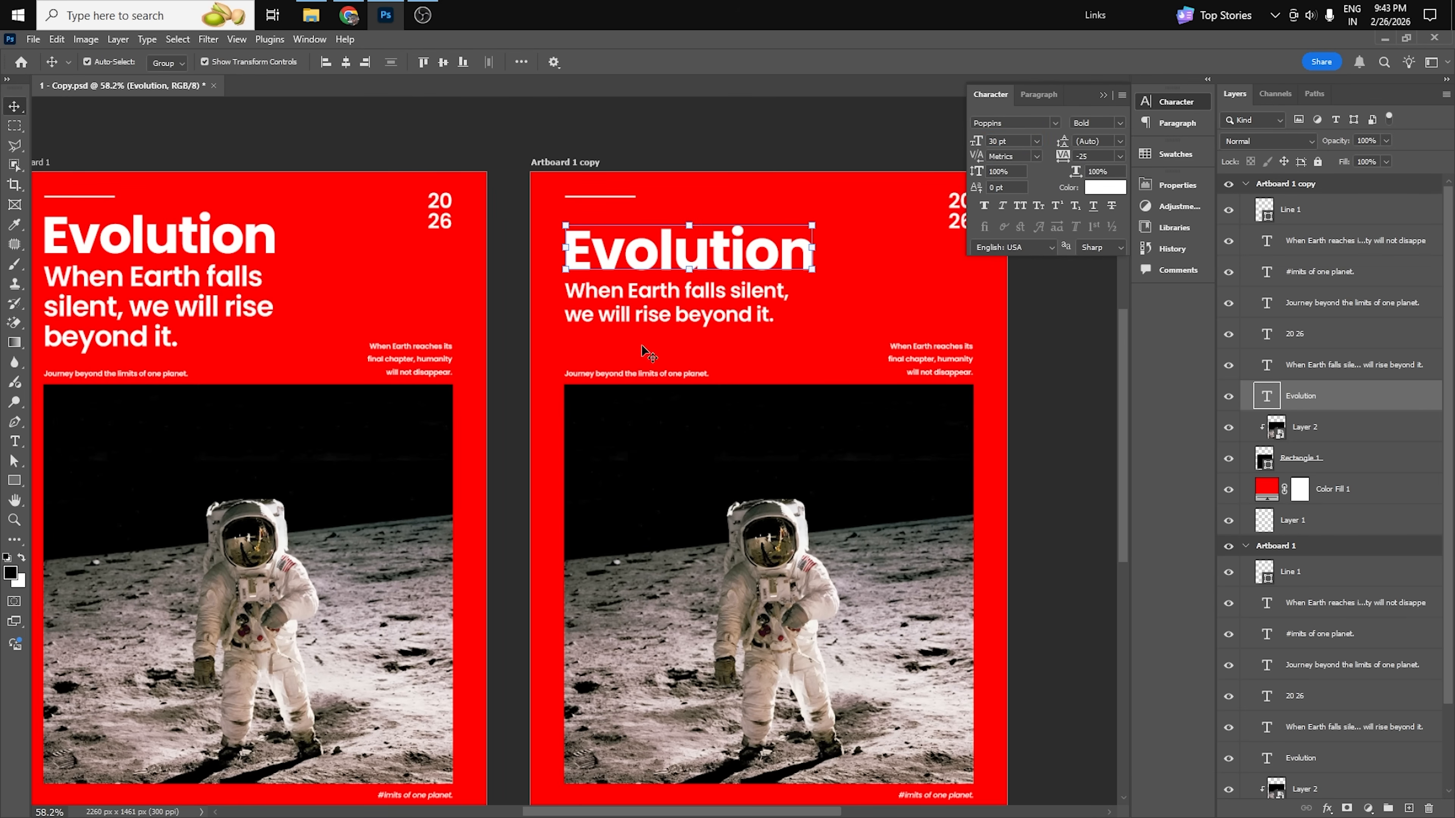
Set the copy's subtitle font size to the title's 30 pt divided by 2.5, giving 12 pt.
left_click(675, 312)
left_click_drag(1026, 142, 962, 139)
type("30")
key("Return")
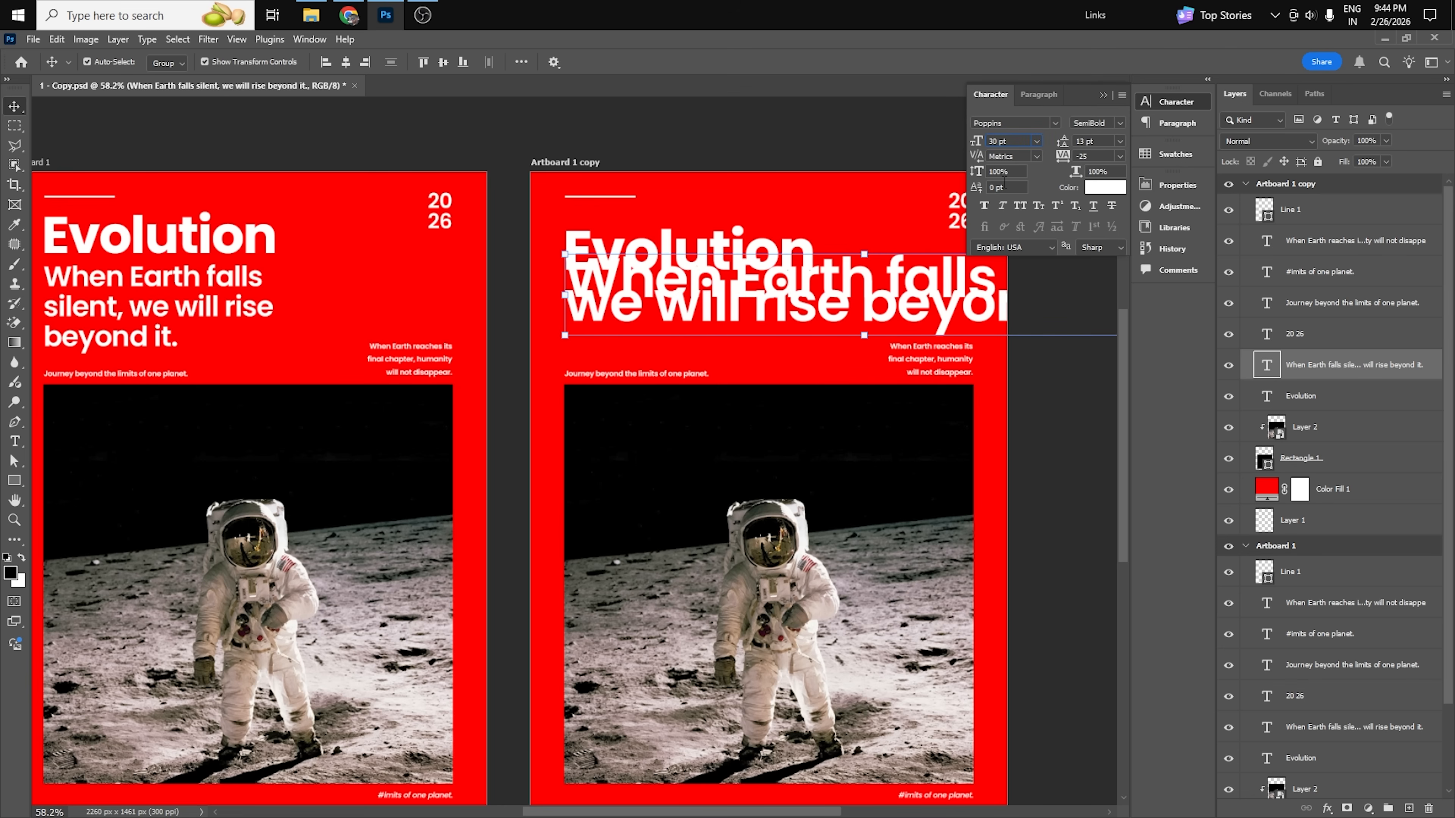
type("/2.5")
key("Return")
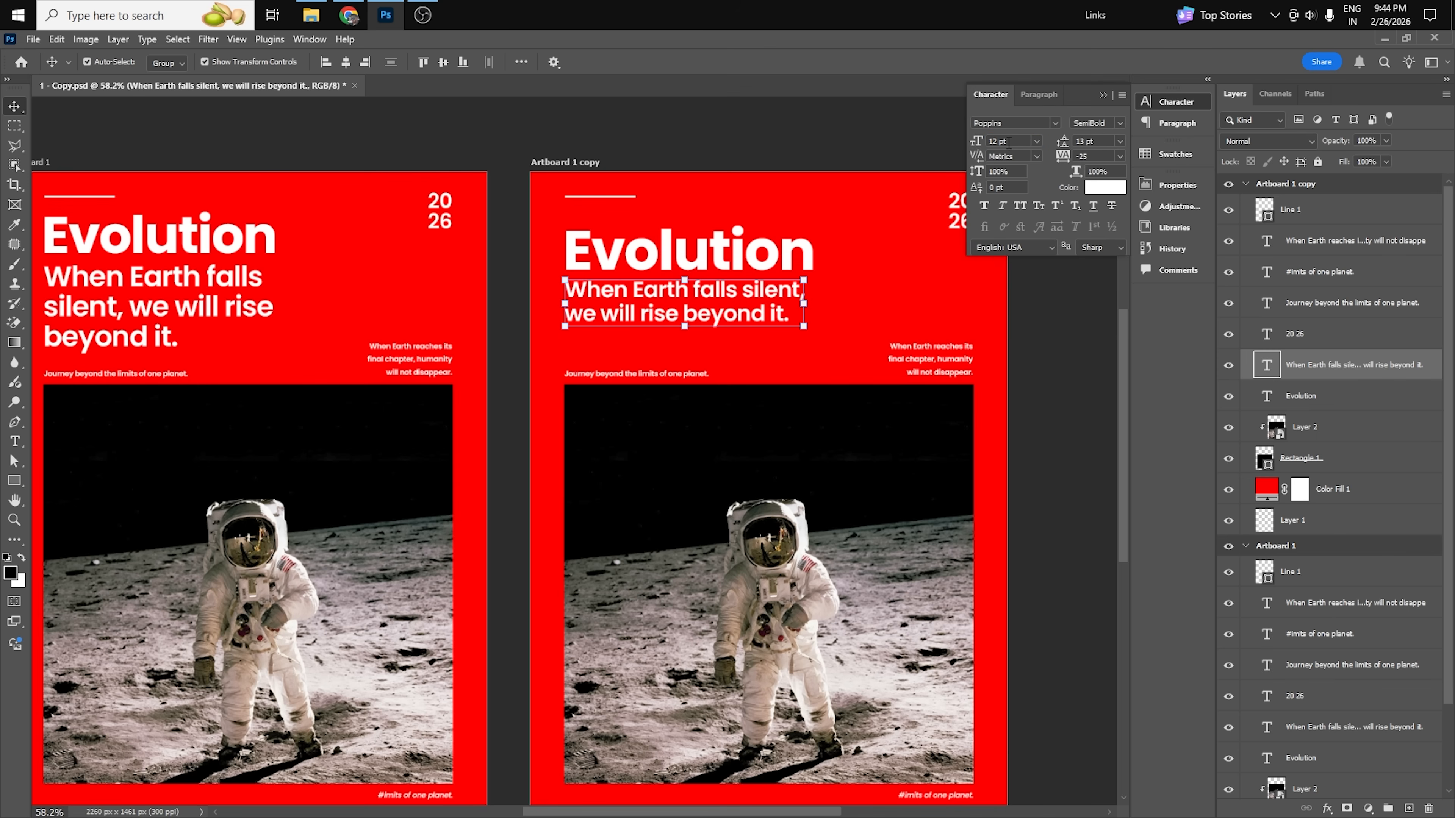
Close the character settings and compare the resized title and subtitle with the original Evolution artboard.
left_click(1050, 387)
scroll(726, 312, "down", 1)
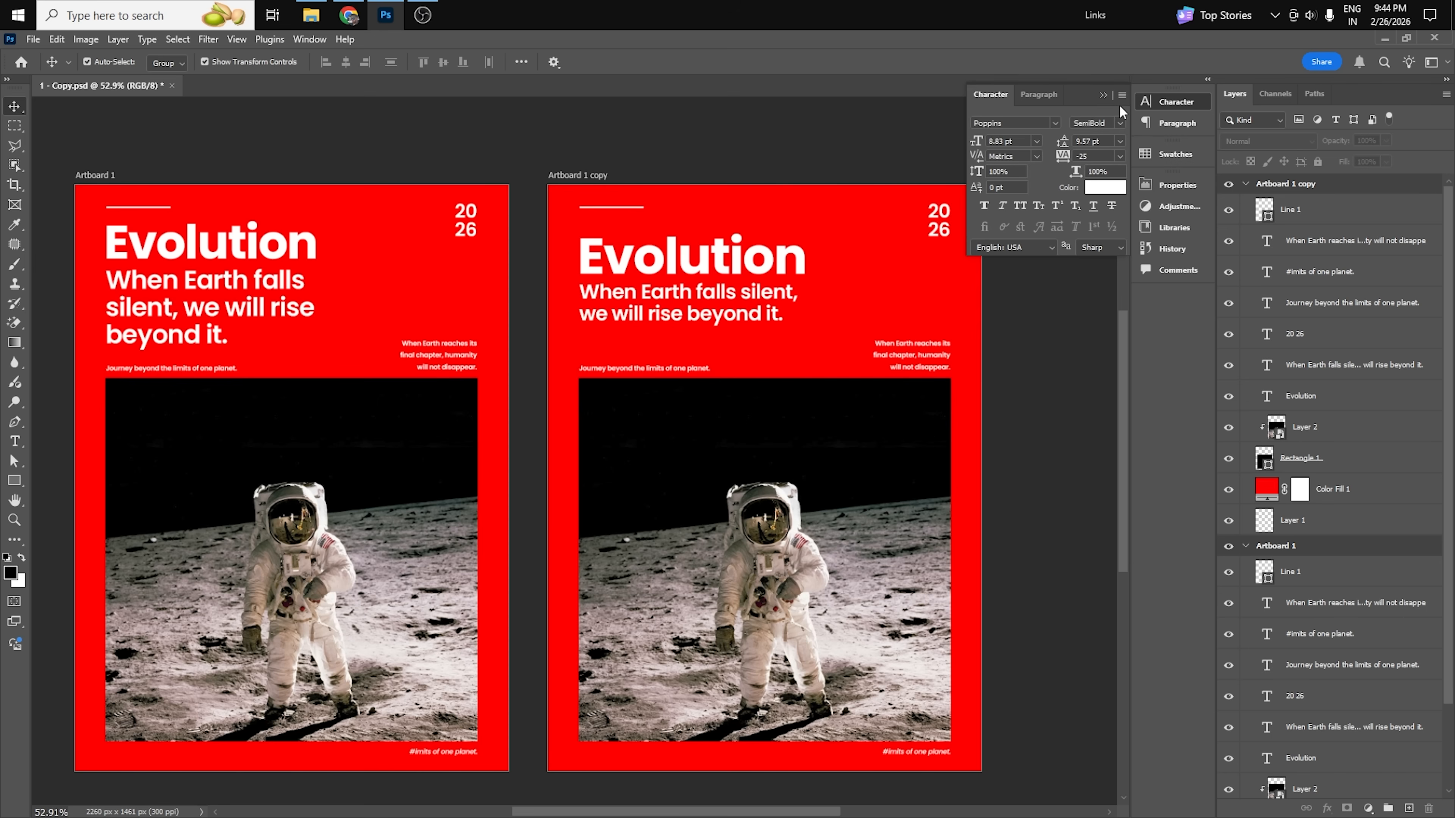
left_click(1102, 95)
left_click_drag(662, 439, 696, 435)
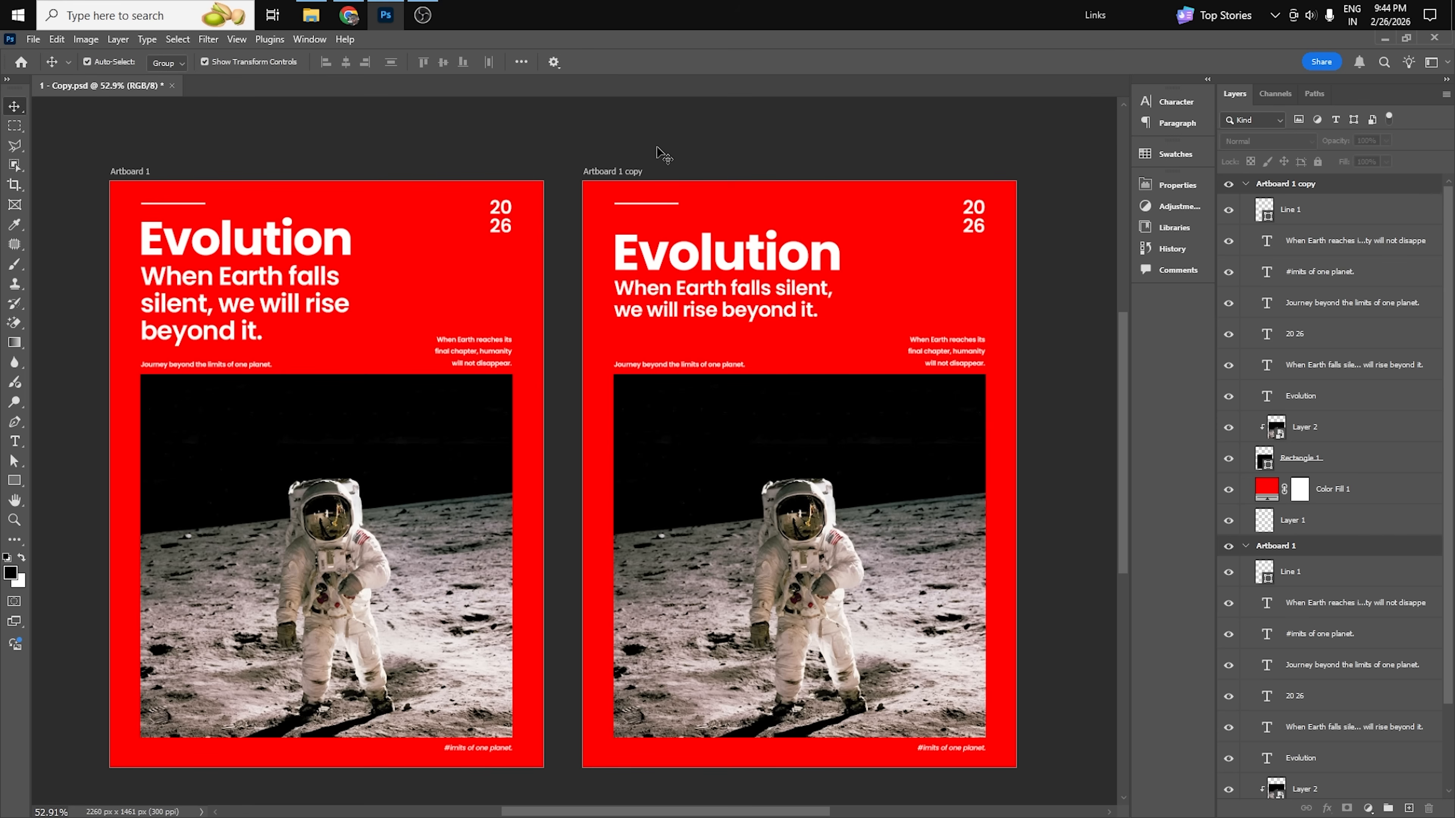
left_click(771, 264)
left_click(763, 138)
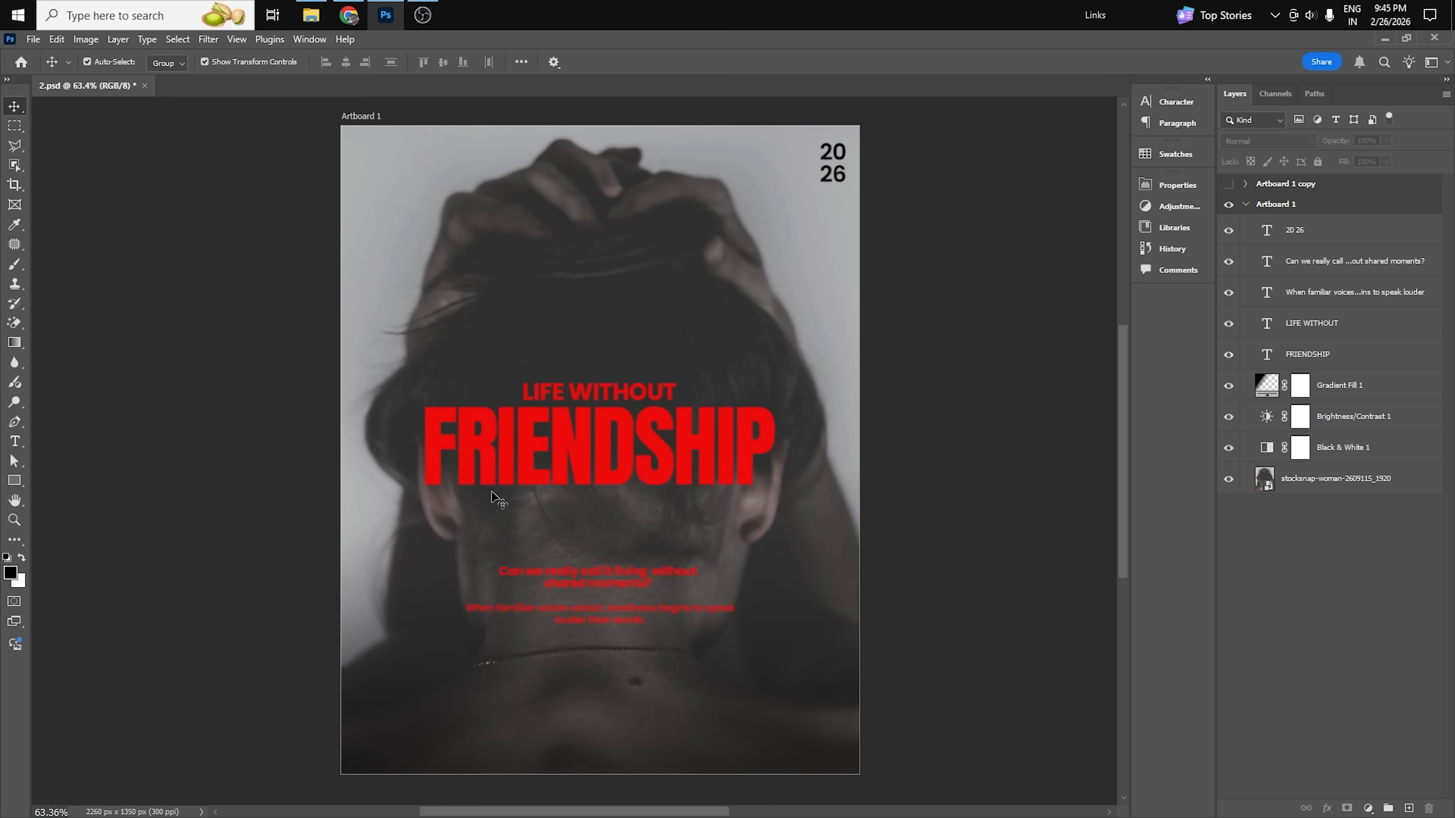
Examine the FRIENDSHIP title and its surrounding text on the 2.psd poster.
left_click(600, 473)
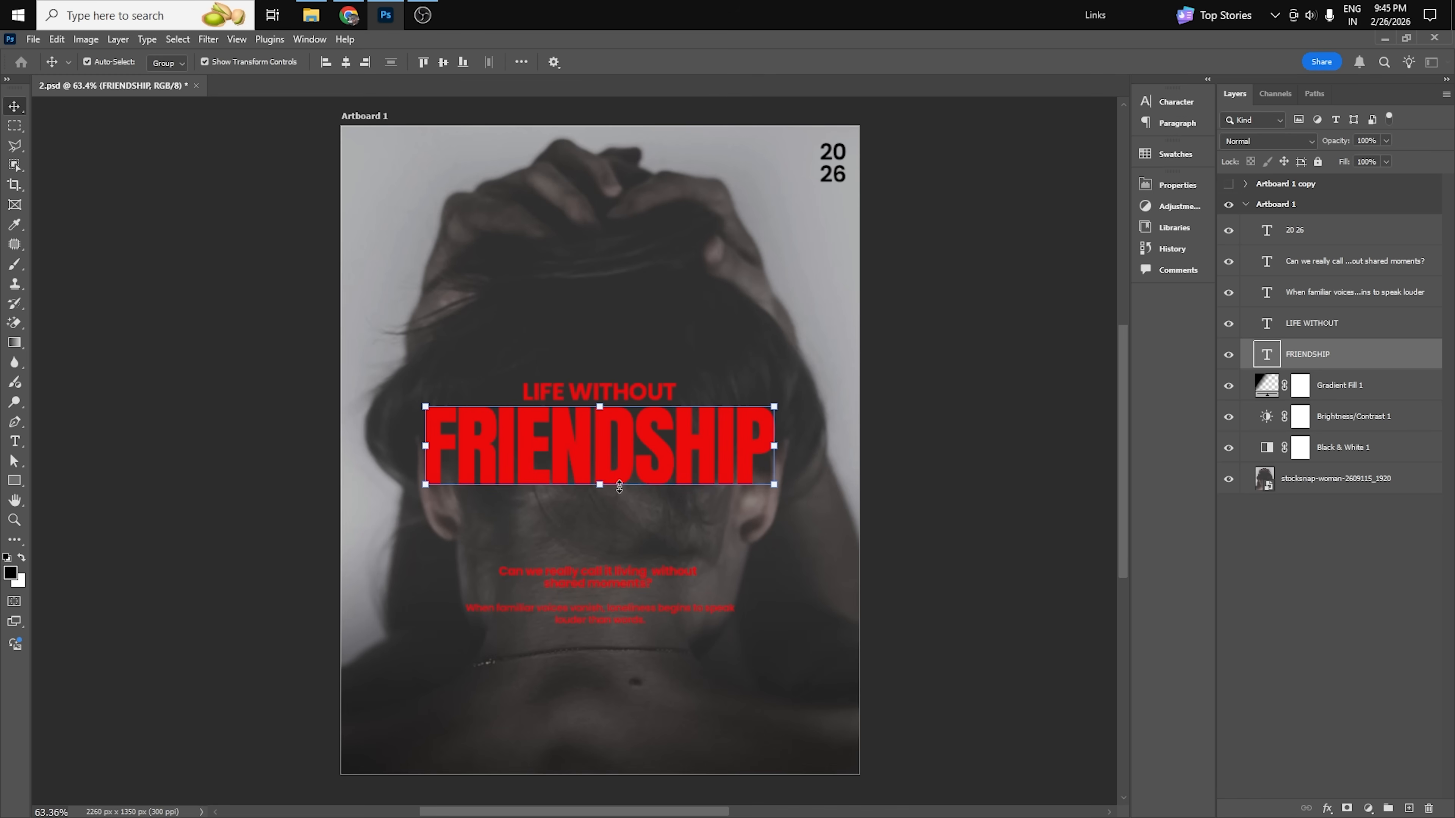
left_click(930, 450)
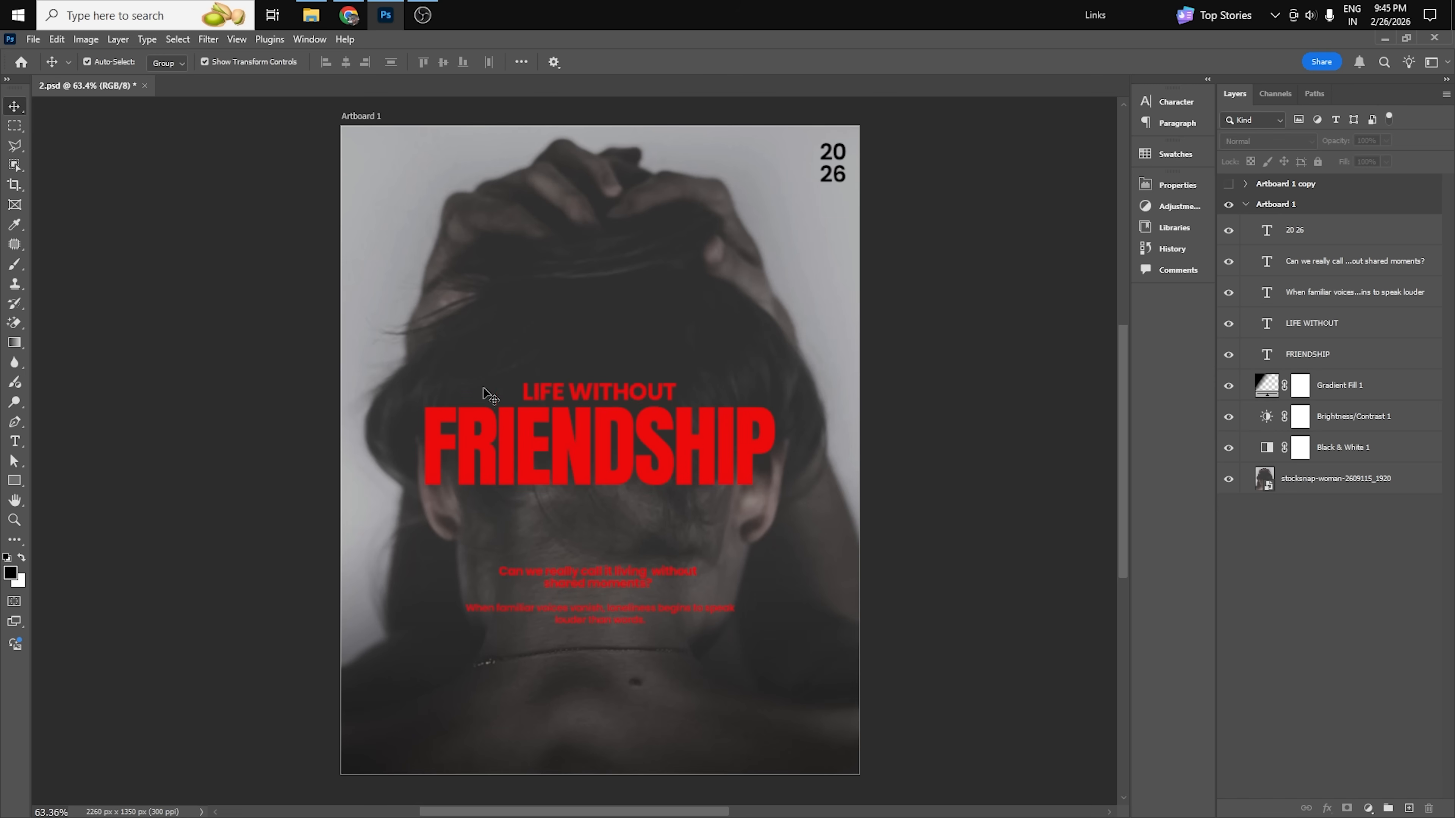
left_click(587, 403)
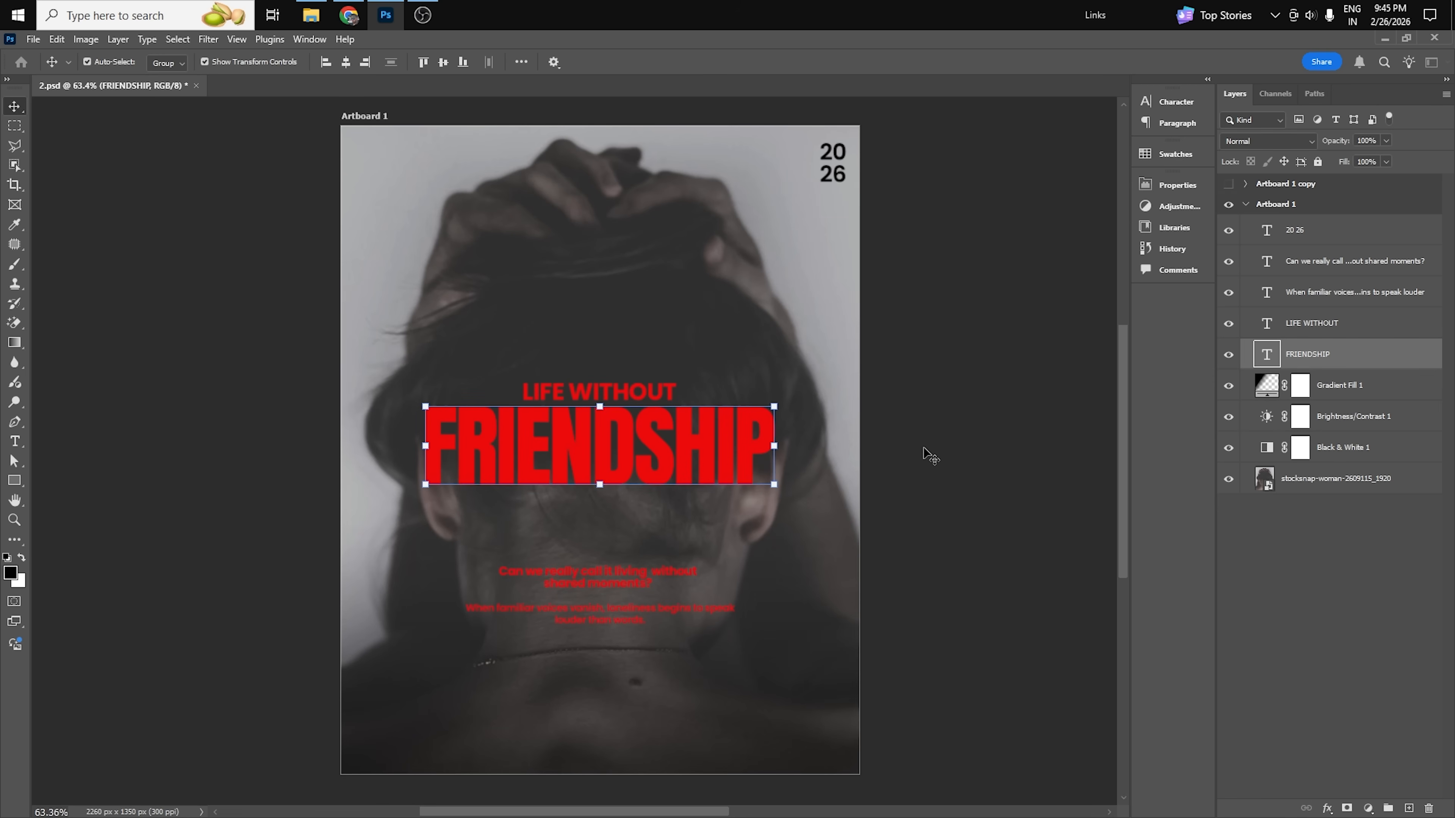
left_click(865, 540)
left_click_drag(944, 501, 829, 497)
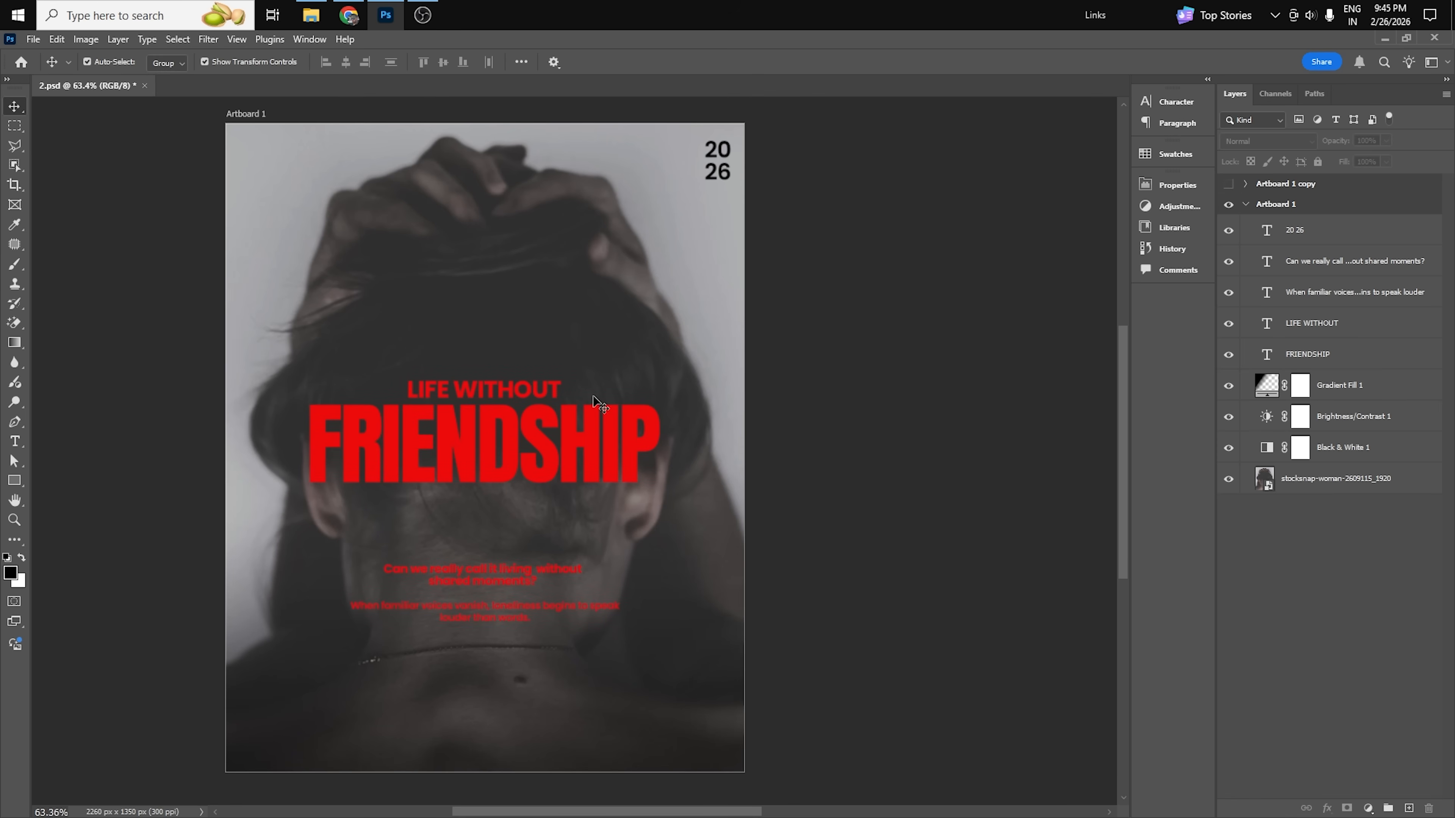
left_click(501, 443)
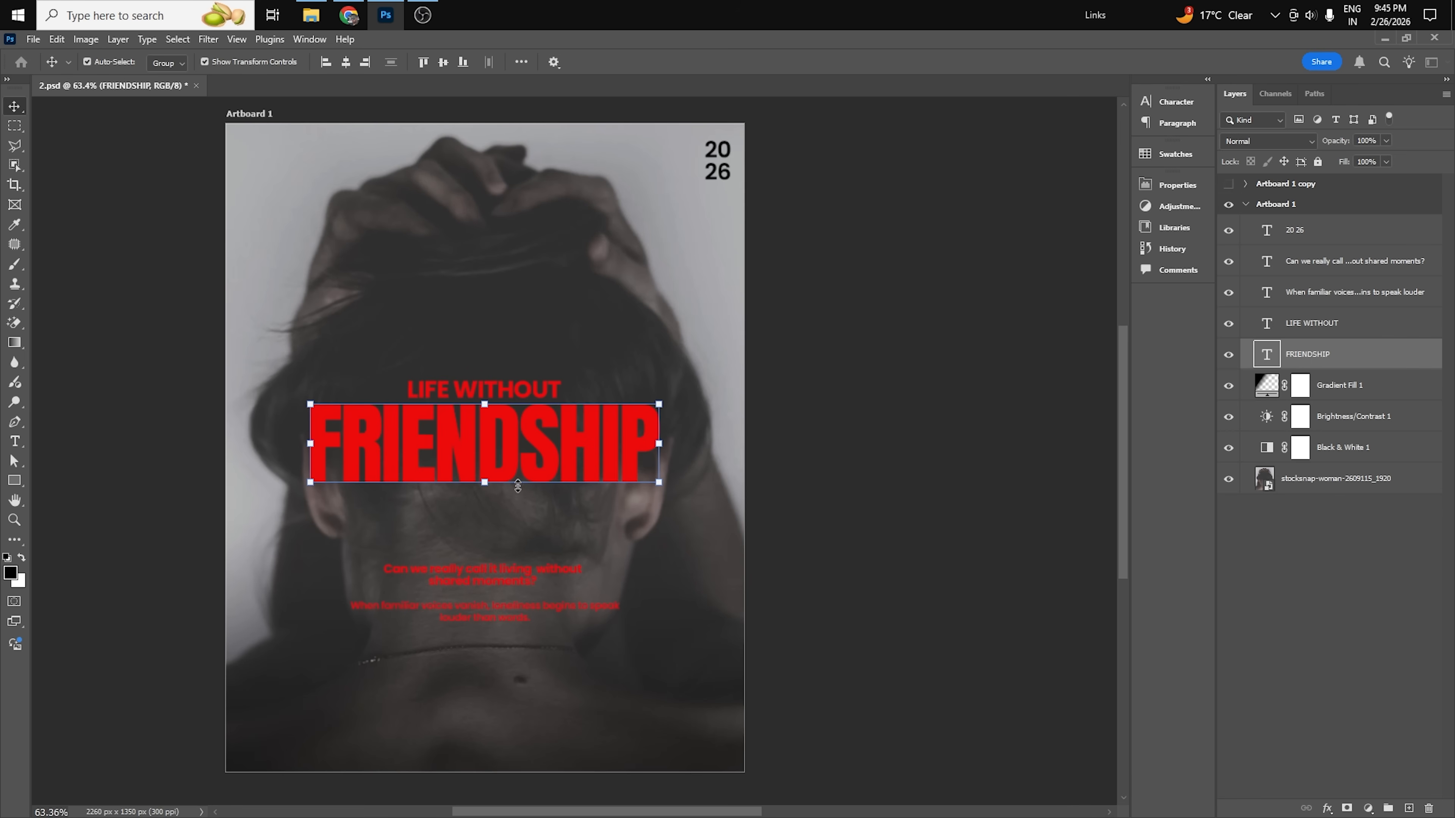
scroll(516, 459, "down", 1)
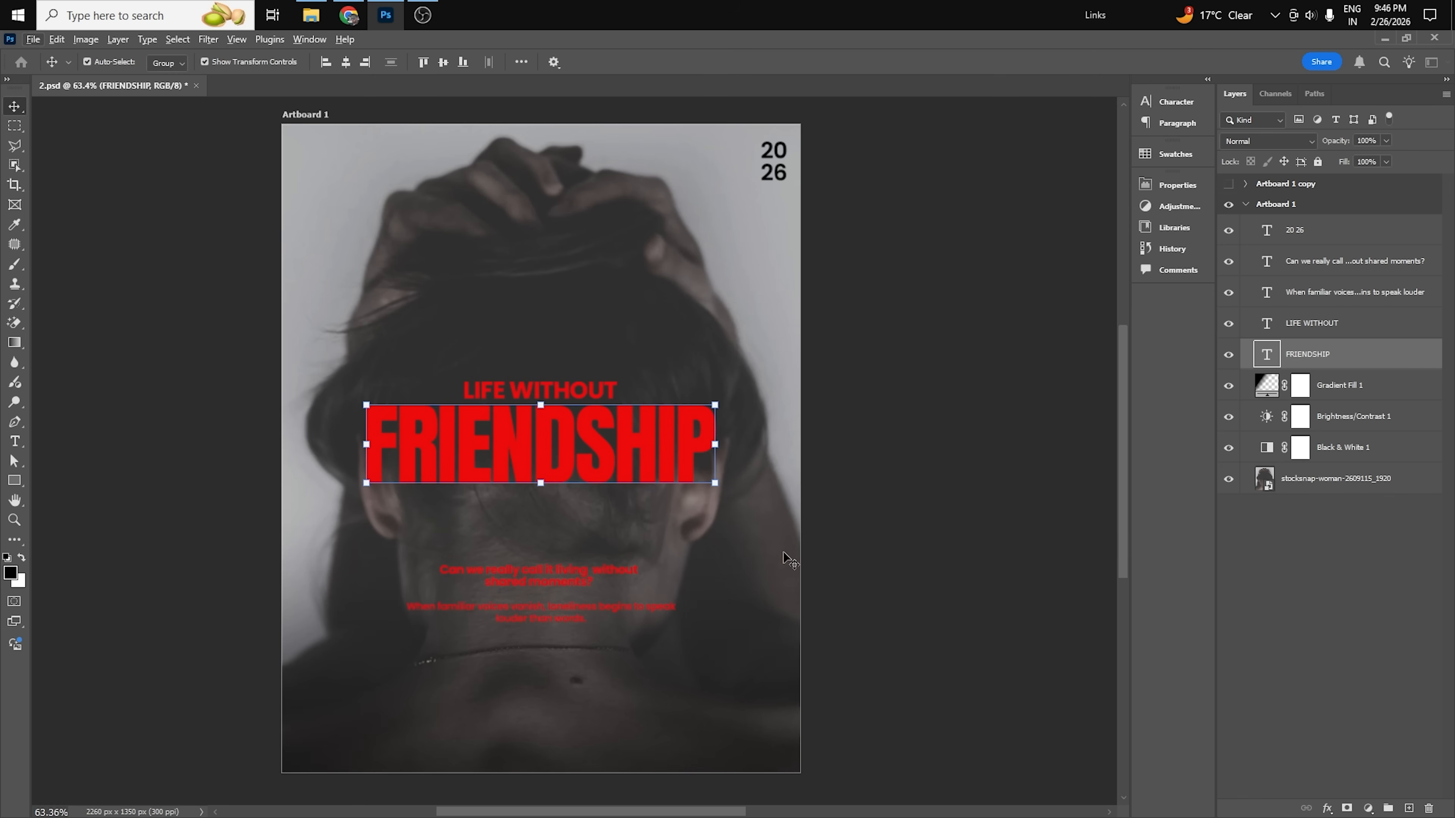
Duplicate Artboard 1 of the FRIENDSHIP poster within 2.psd, keeping the suggested name Artboard 1 copy 2.
left_click_drag(863, 532, 840, 534)
left_click(1283, 208)
right_click(1283, 209)
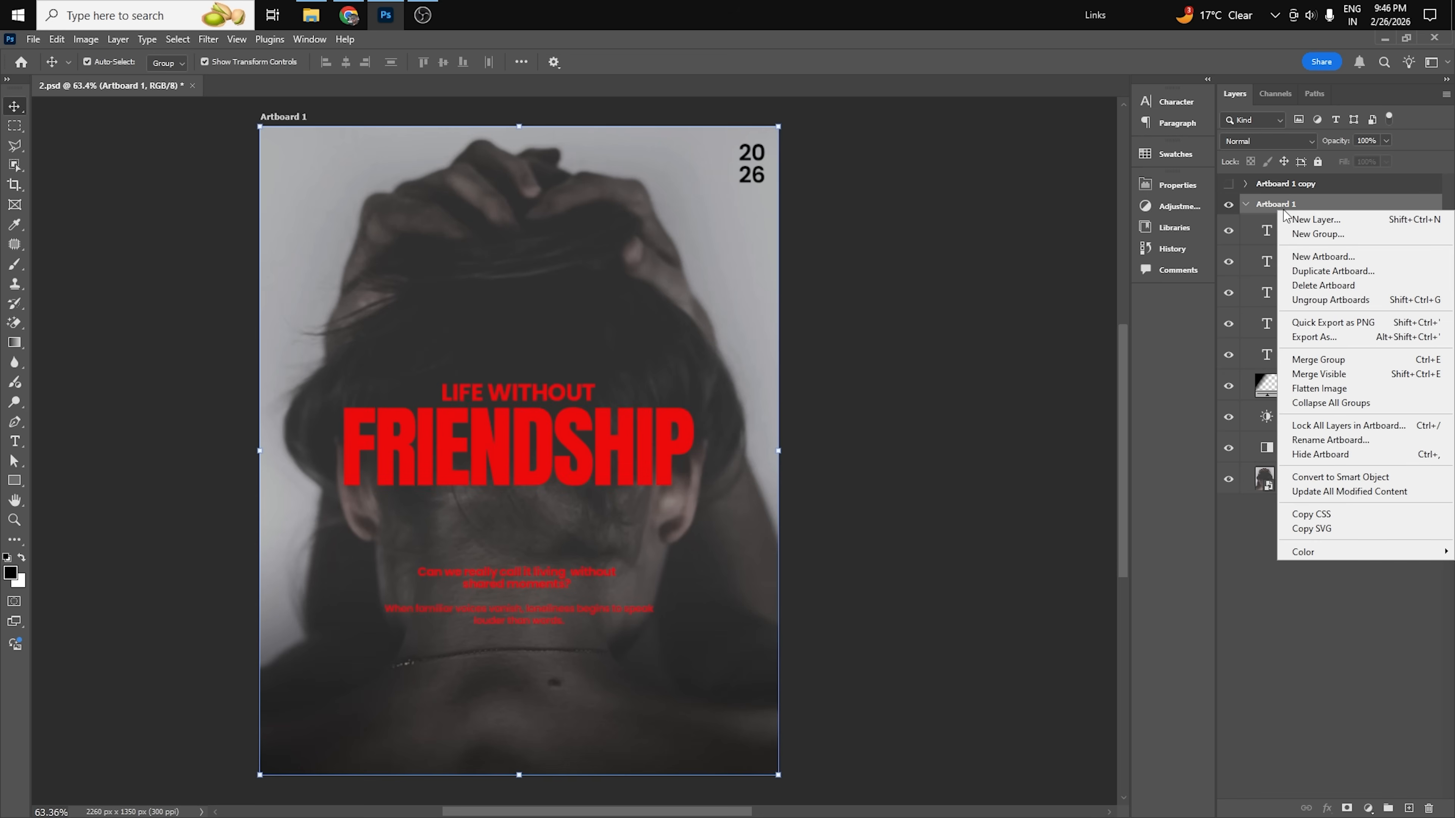
left_click(1328, 270)
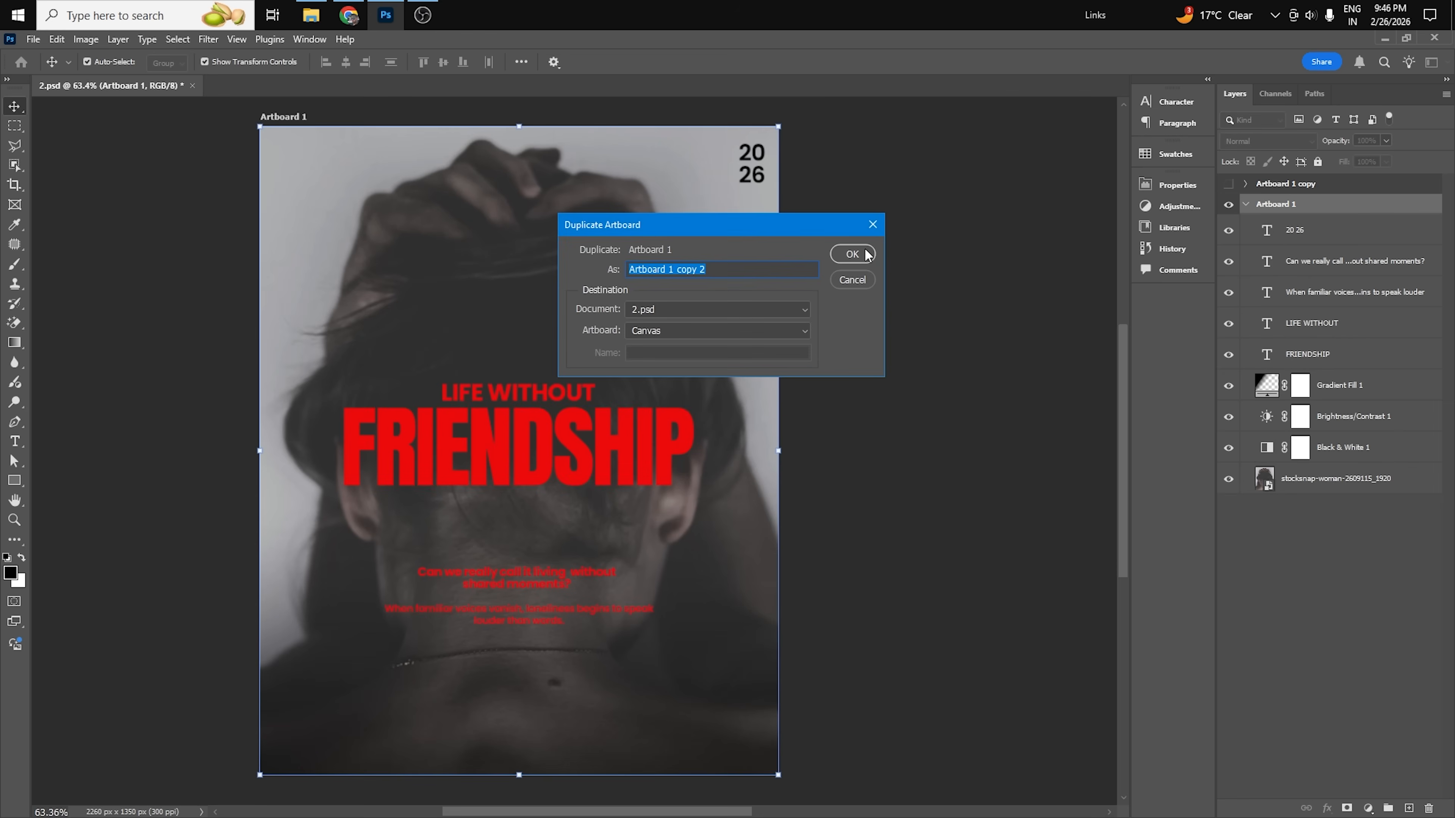
left_click(852, 254)
left_click_drag(688, 585, 828, 578)
left_click(1001, 519)
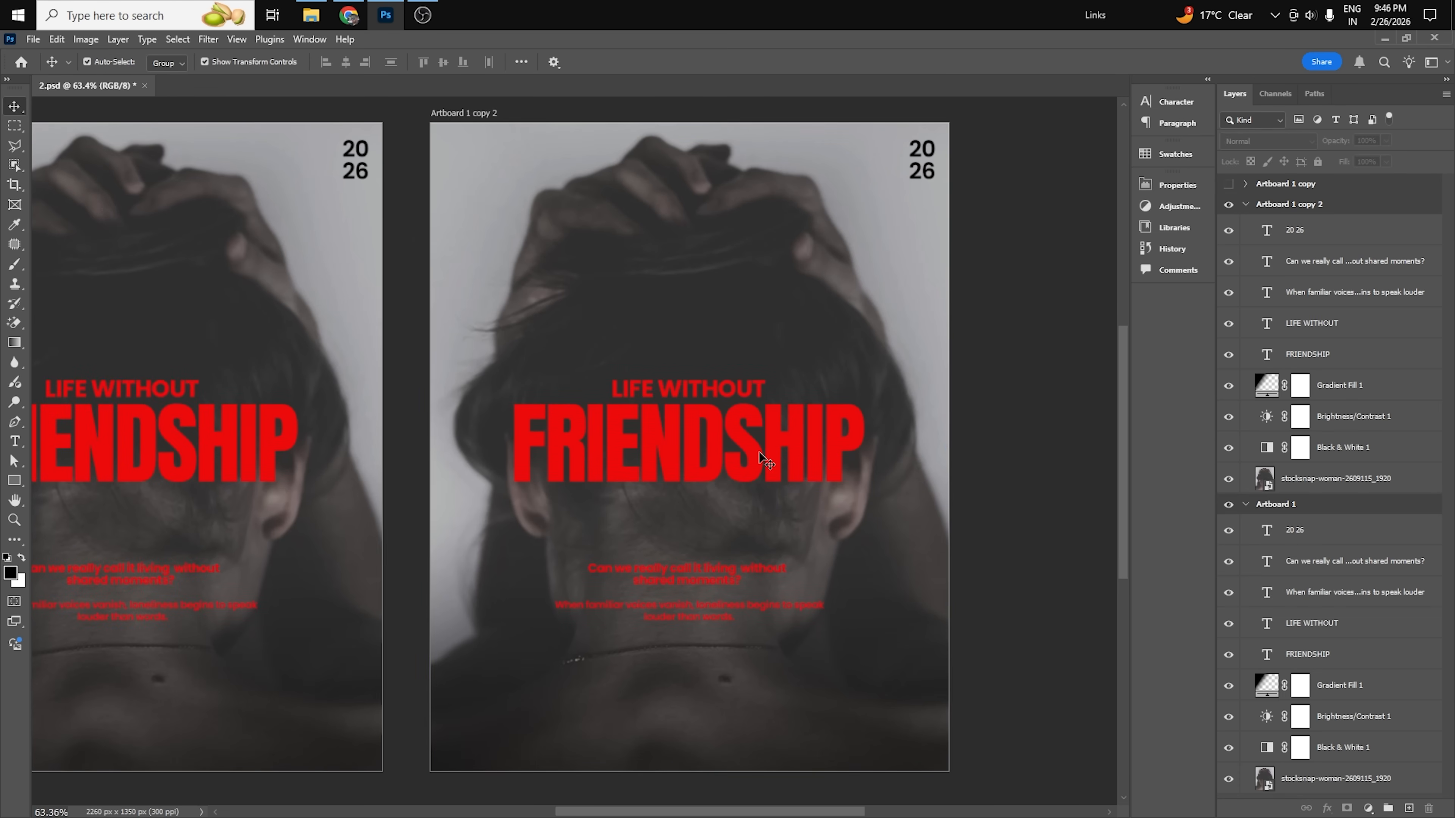
Add a new layer above the FRIENDSHIP title on the duplicated artboard and clip it to the title.
left_click(760, 452)
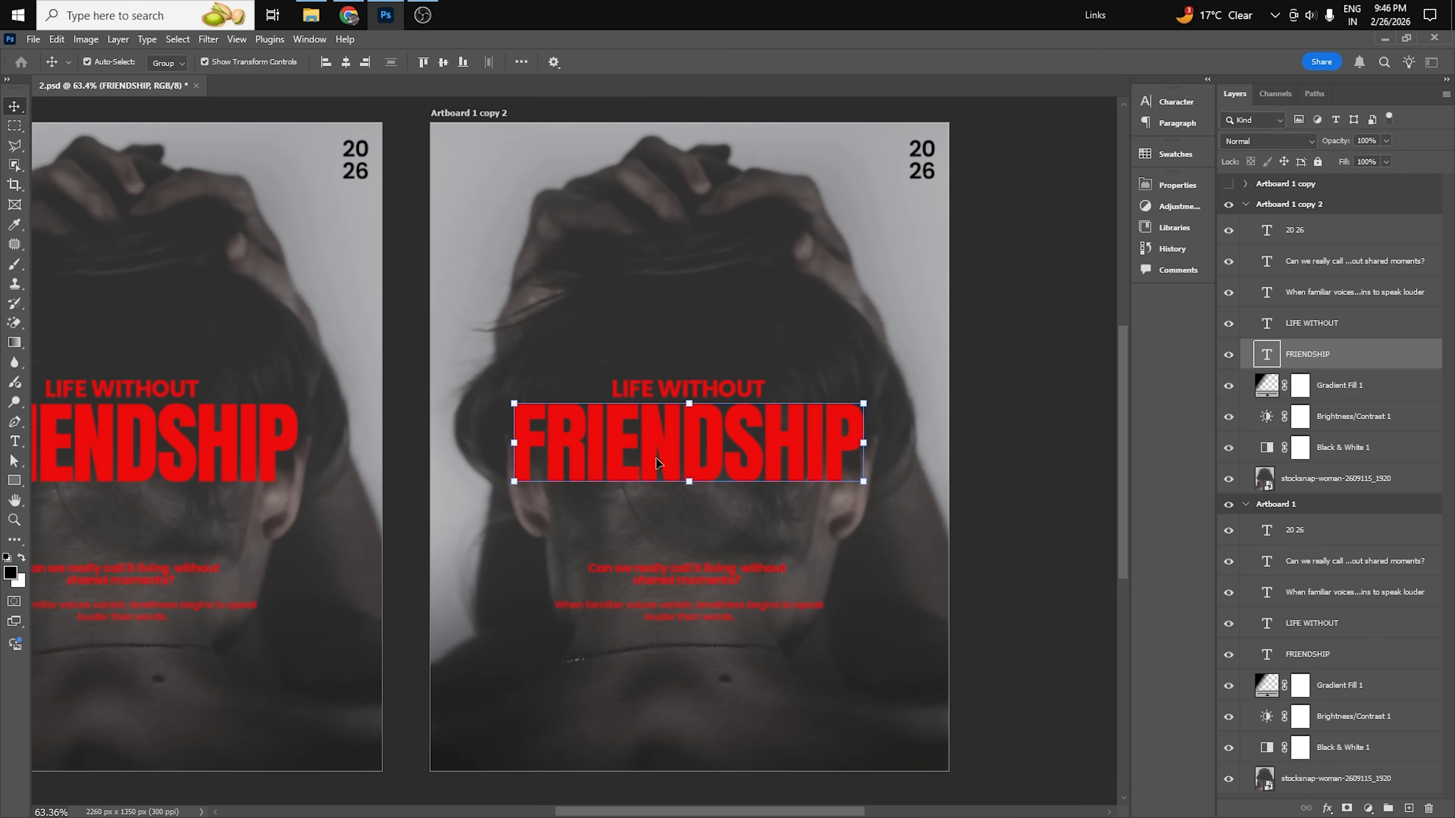
left_click(1408, 808)
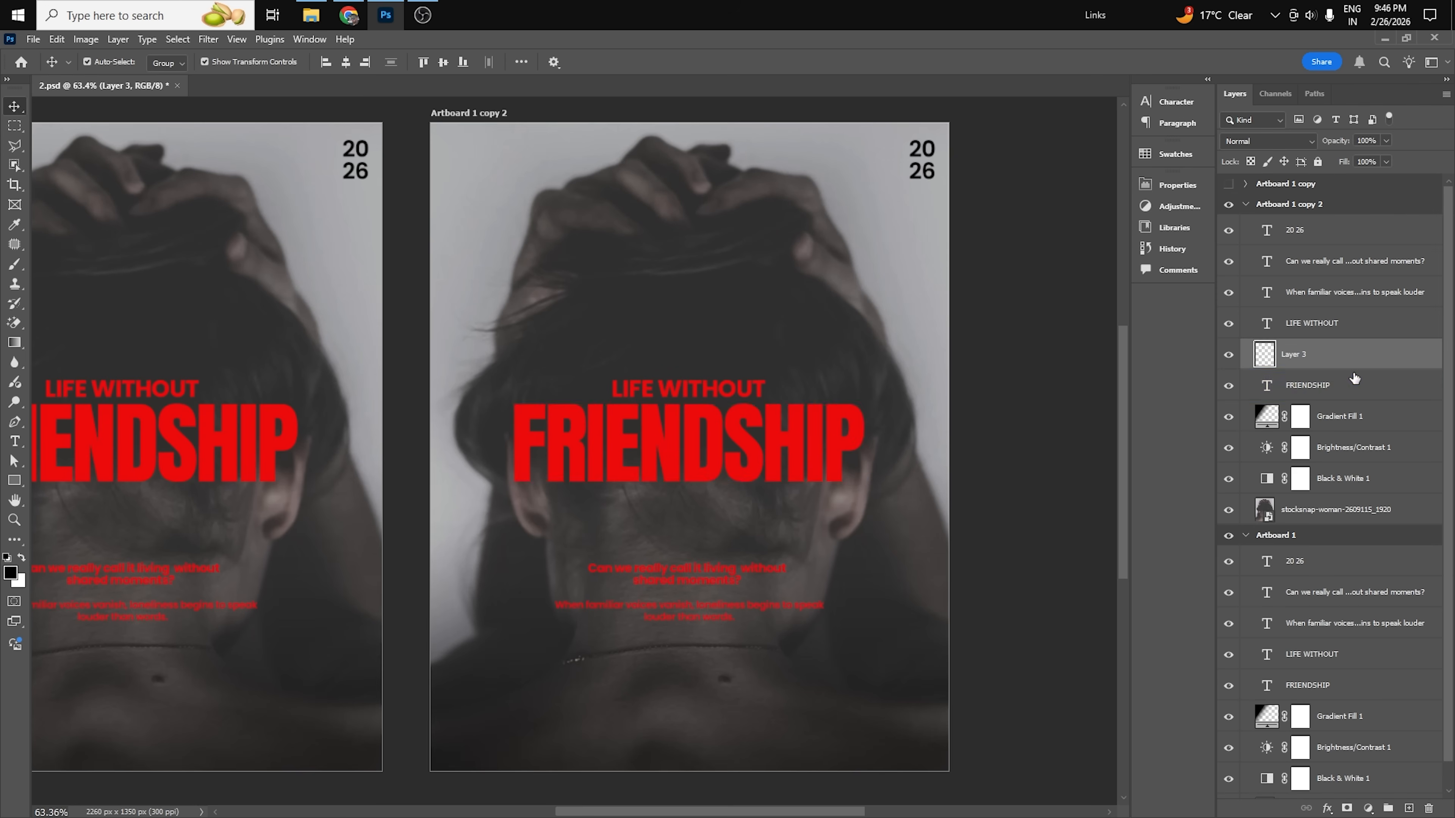
left_click(1330, 367, "alt")
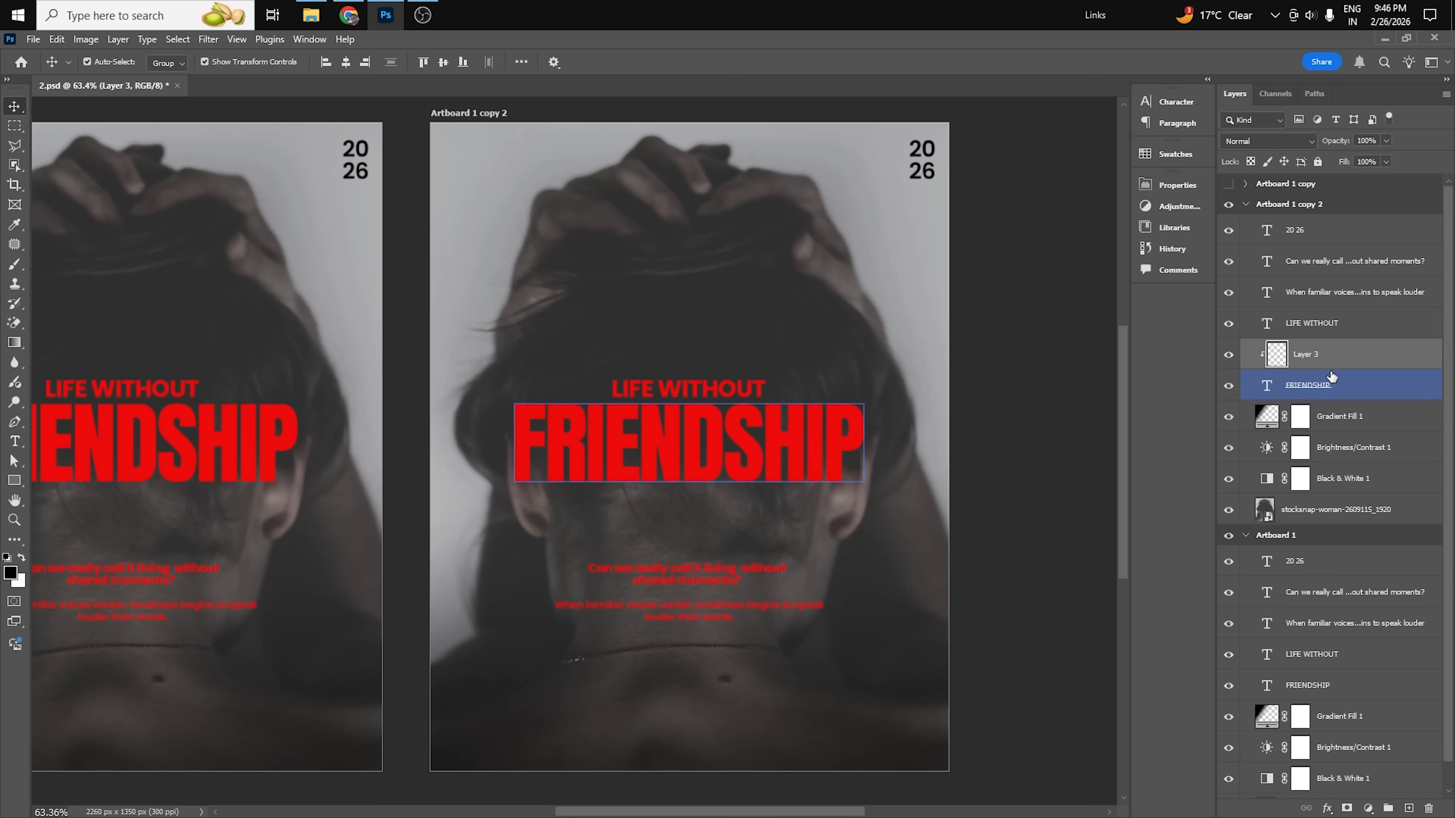
Switch to the Brush tool and choose a dark red foreground color.
left_click(16, 265)
left_click(582, 425, "alt")
left_click(10, 572)
left_click_drag(1107, 514, 1099, 599)
left_click(1238, 495)
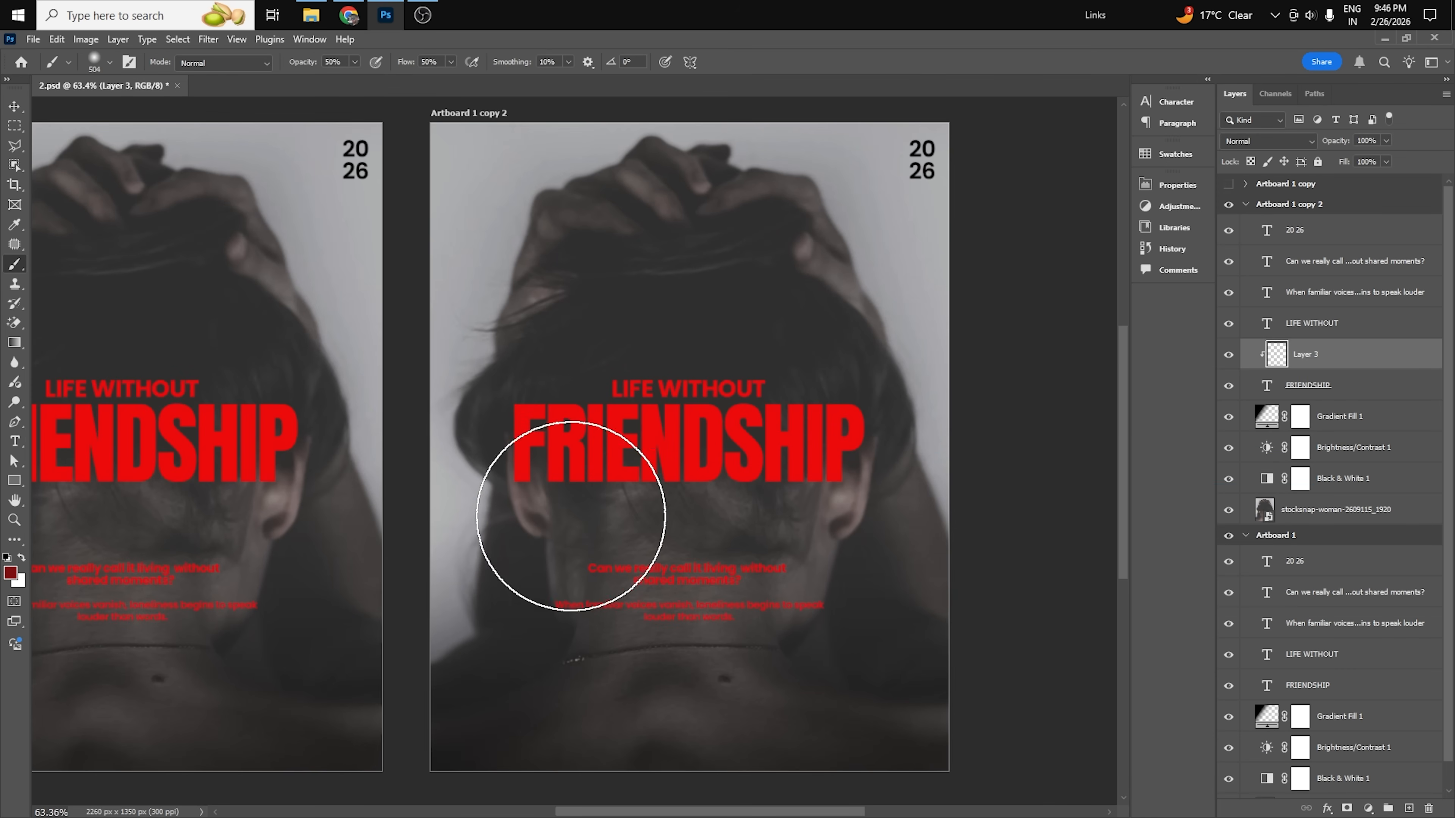
Set brush opacity and flow to 100% and paint dark red shading across the lower part of the copy's FRIENDSHIP title on the clipped layer.
mouse_move(652, 522)
left_mouse_down()
mouse_move(480, 494)
mouse_move(1023, 504)
mouse_move(465, 510)
mouse_move(961, 506)
left_mouse_up()
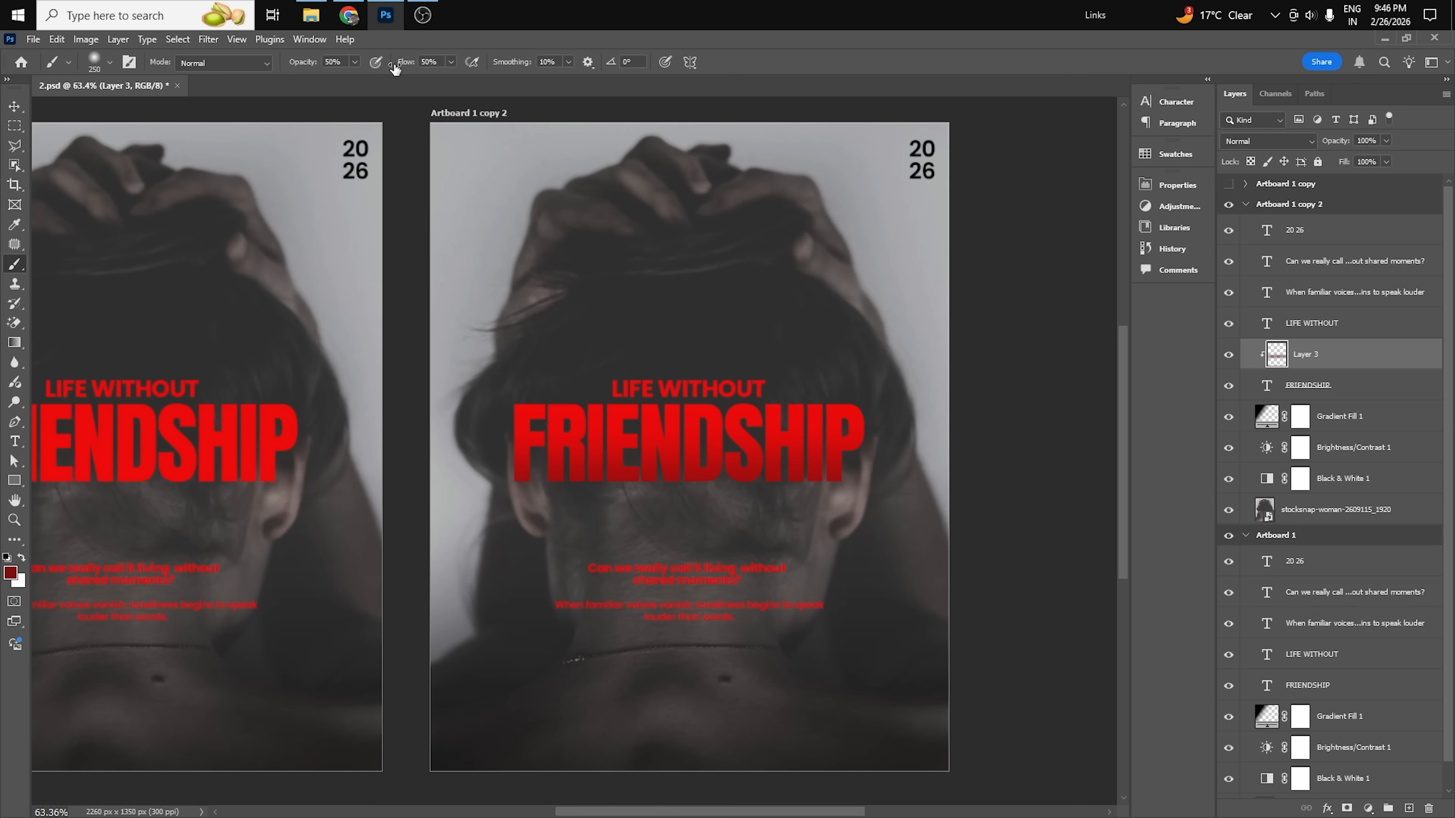
left_click_drag(302, 64, 511, 74)
left_click_drag(406, 67, 516, 72)
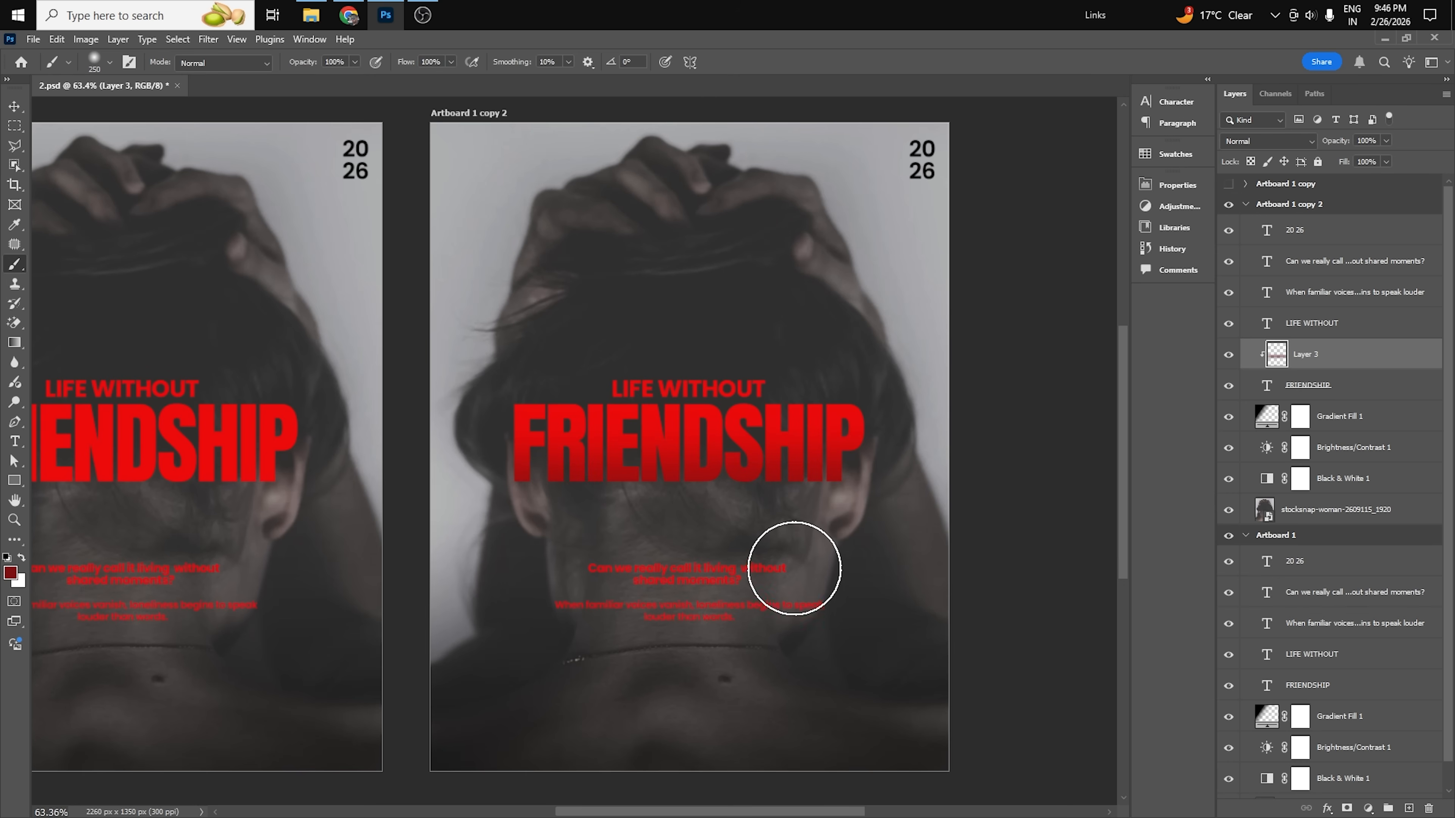
key("super")
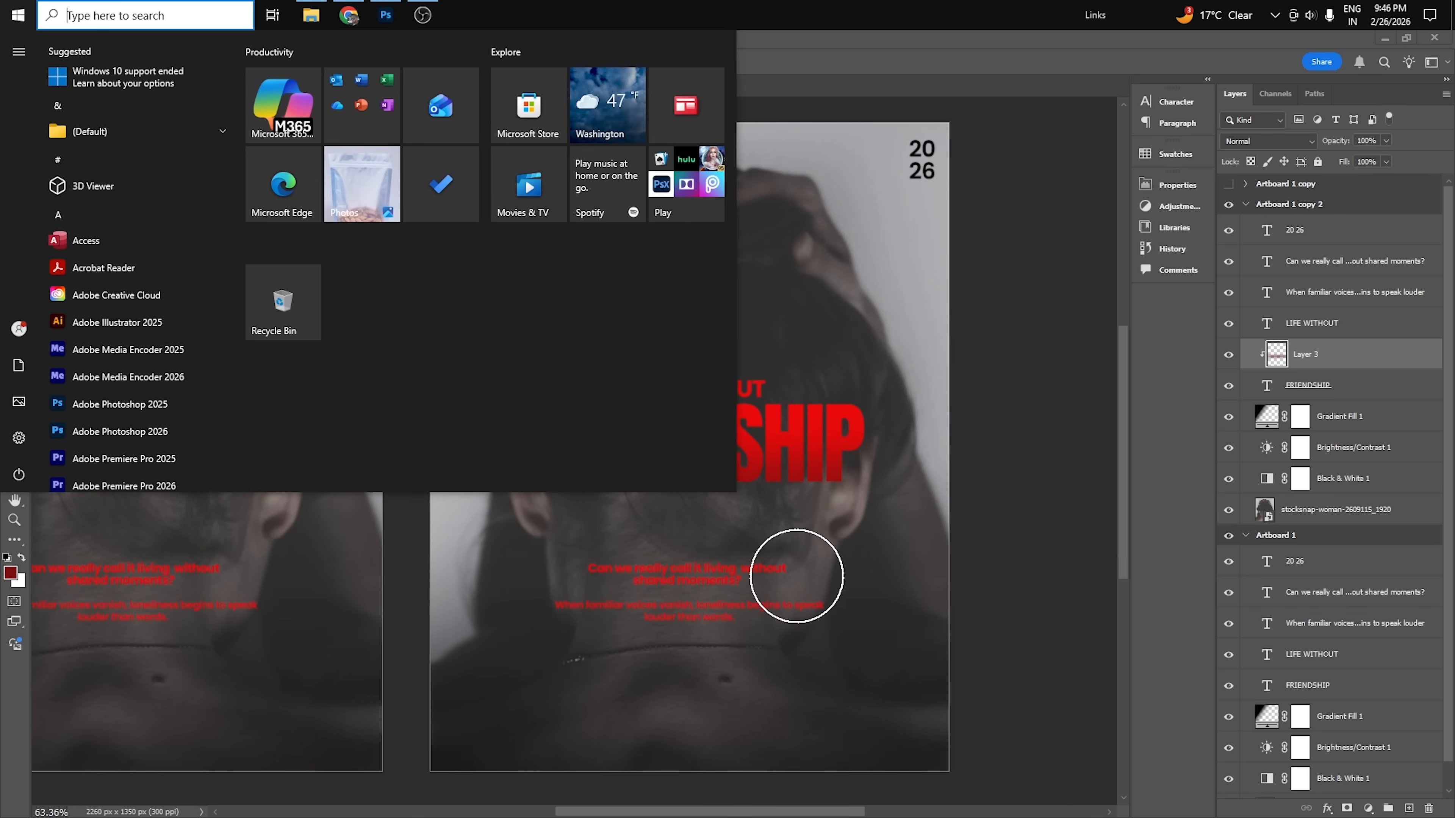
key("super")
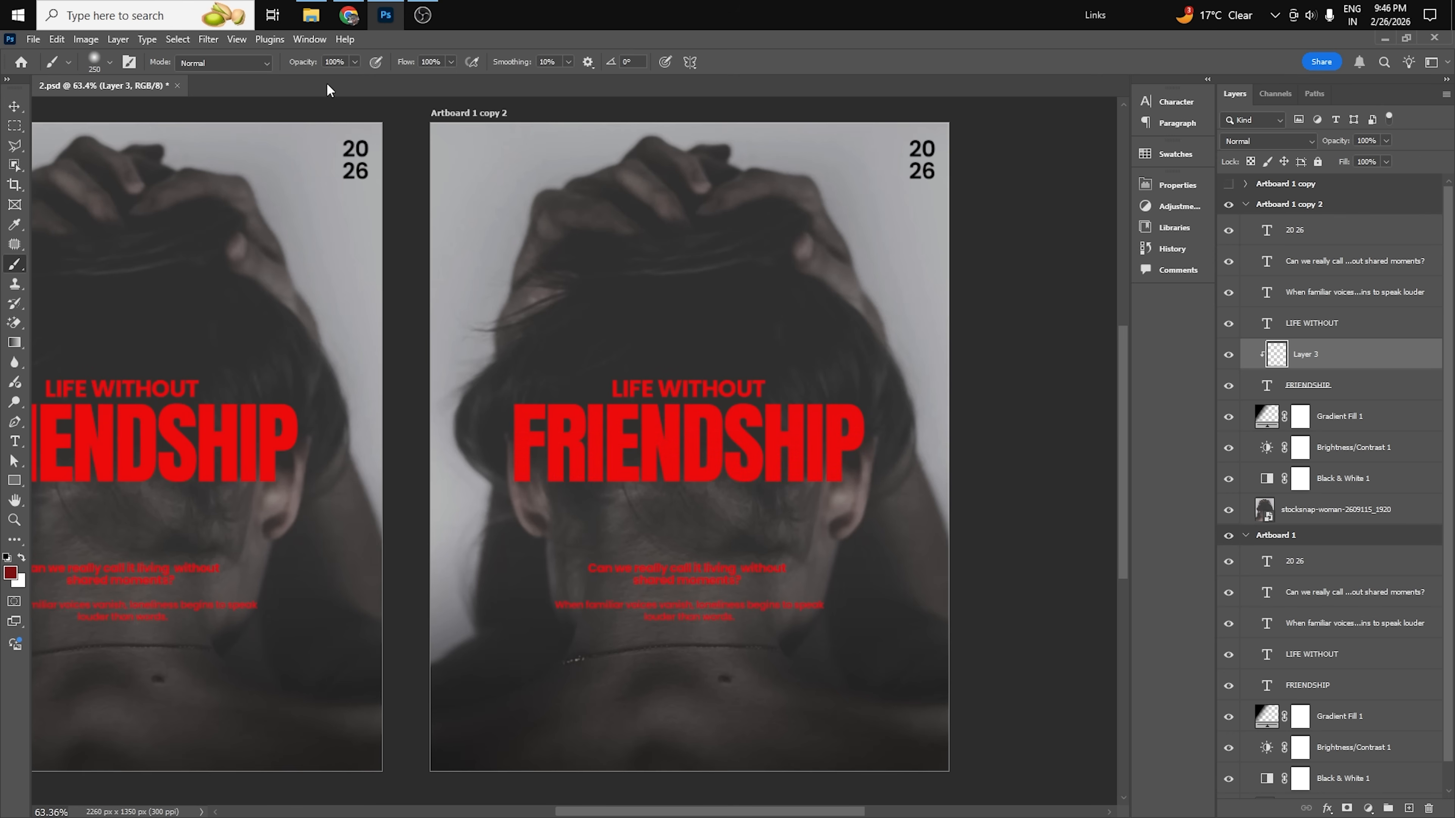
left_click_drag(487, 504, 893, 494)
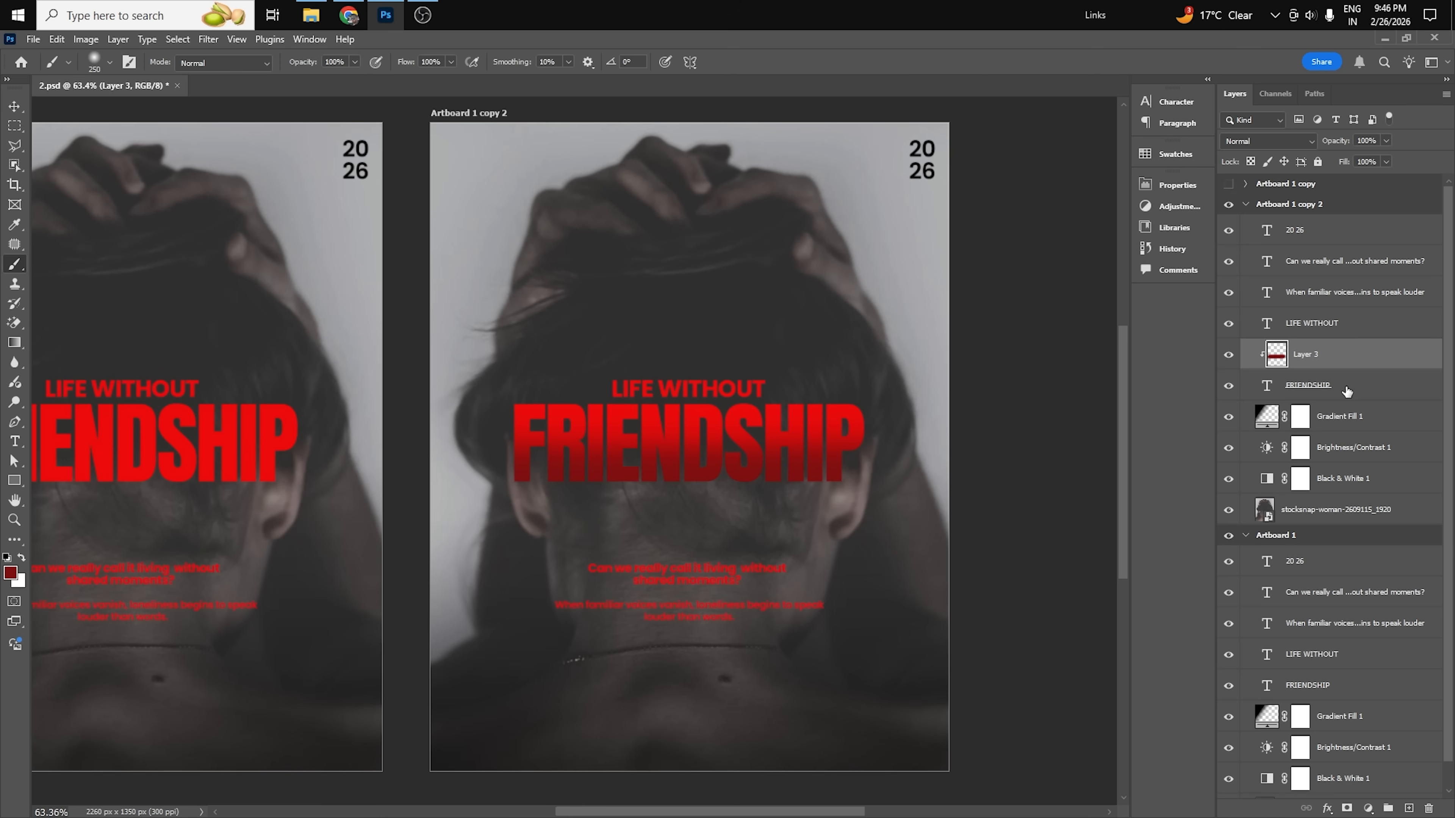
Add an outside Stroke to the copy's FRIENDSHIP title, using the title's sampled red ee0303 and a size of 2 px.
left_click(1396, 391)
double_click(1395, 391)
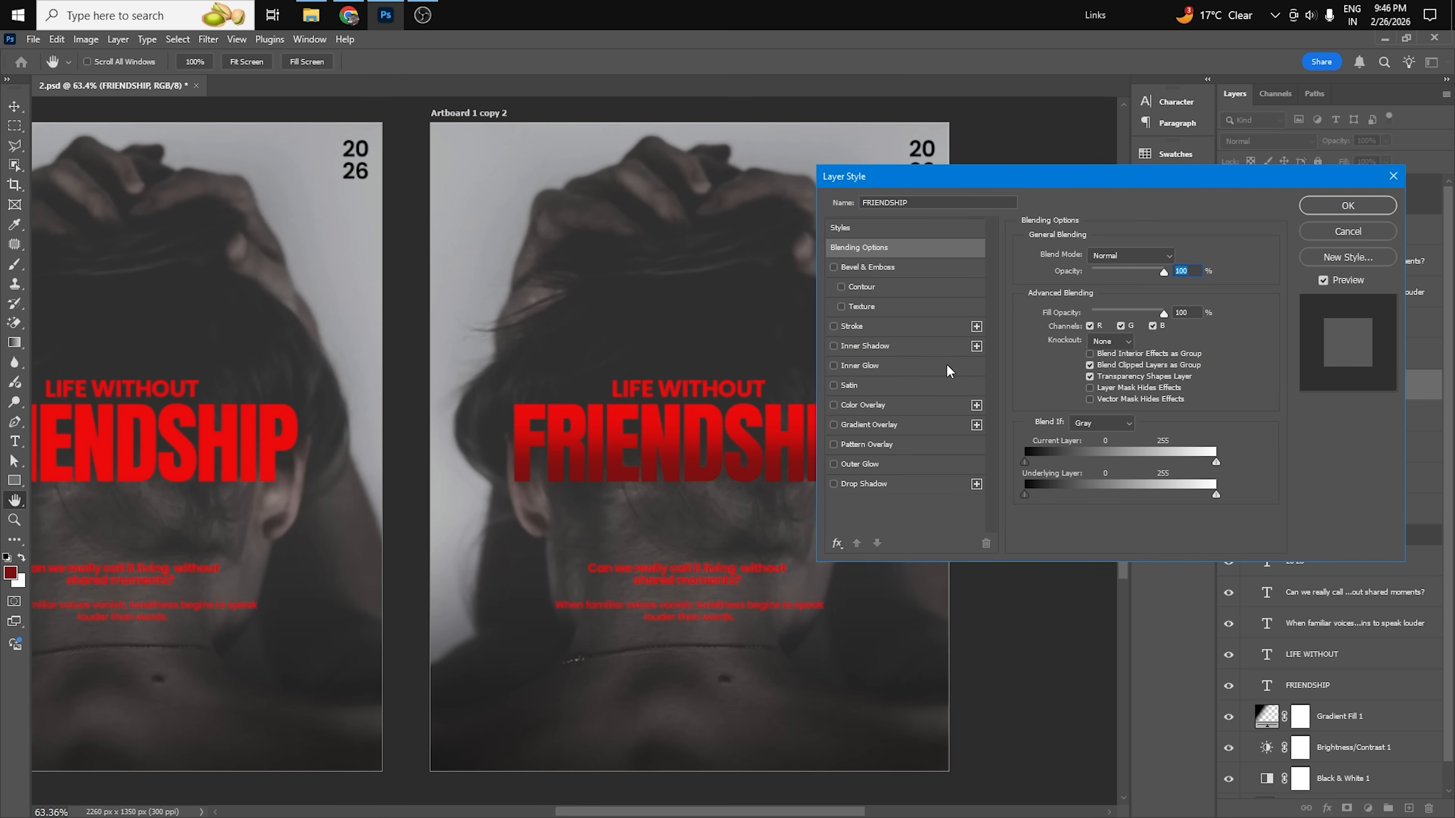
left_click(910, 326)
left_click(1057, 364)
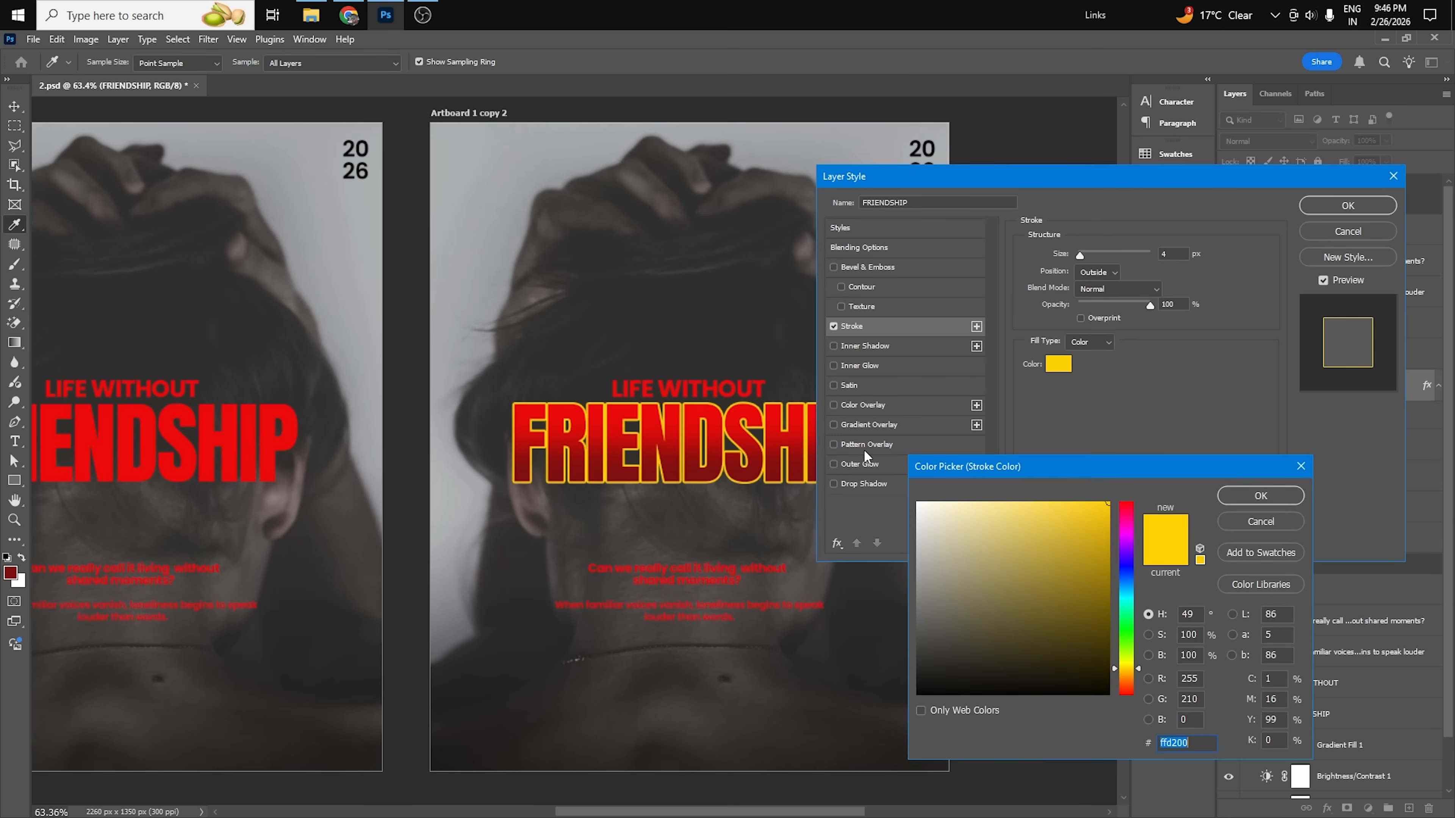
left_click(708, 403)
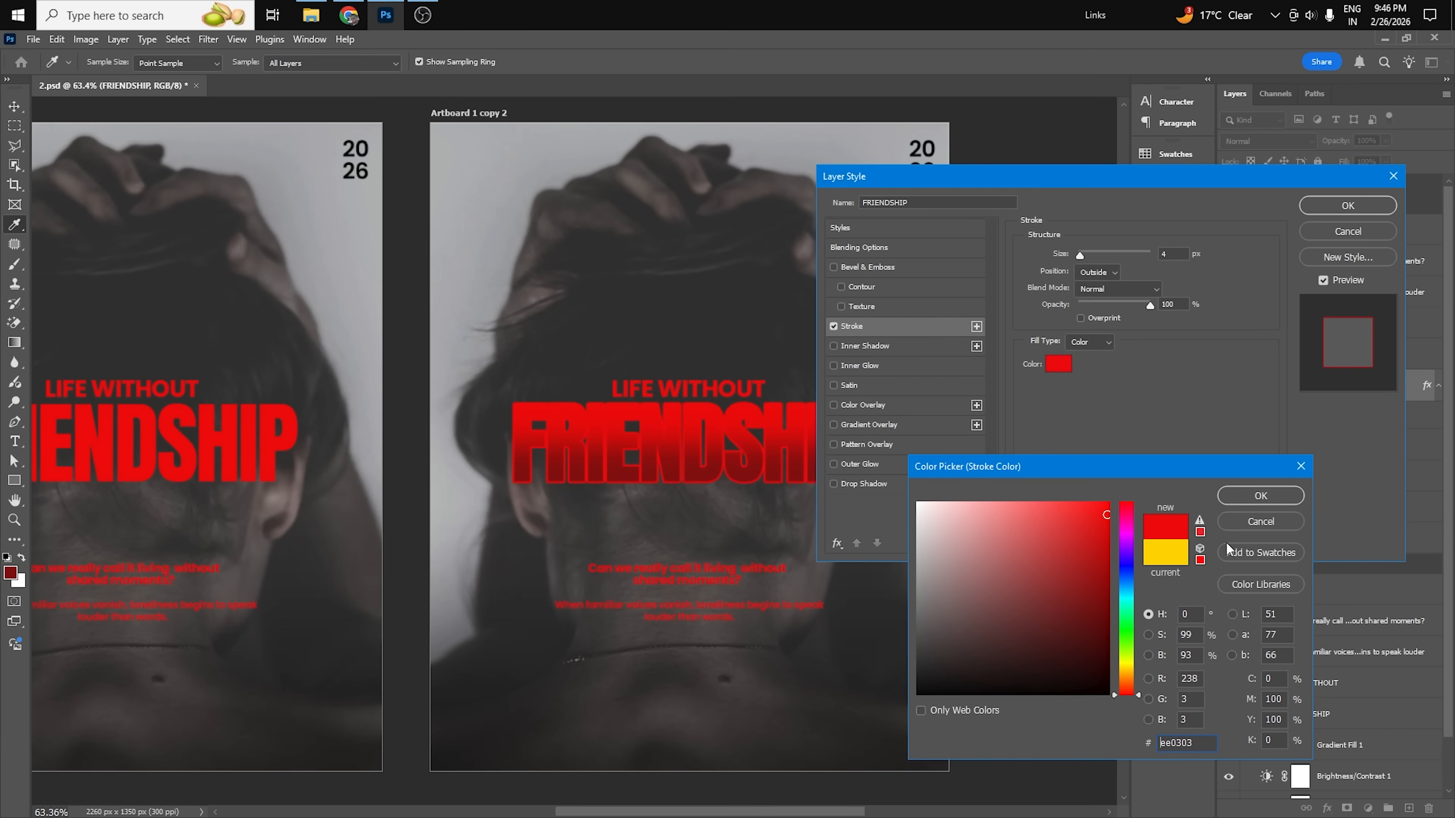
left_click(1260, 495)
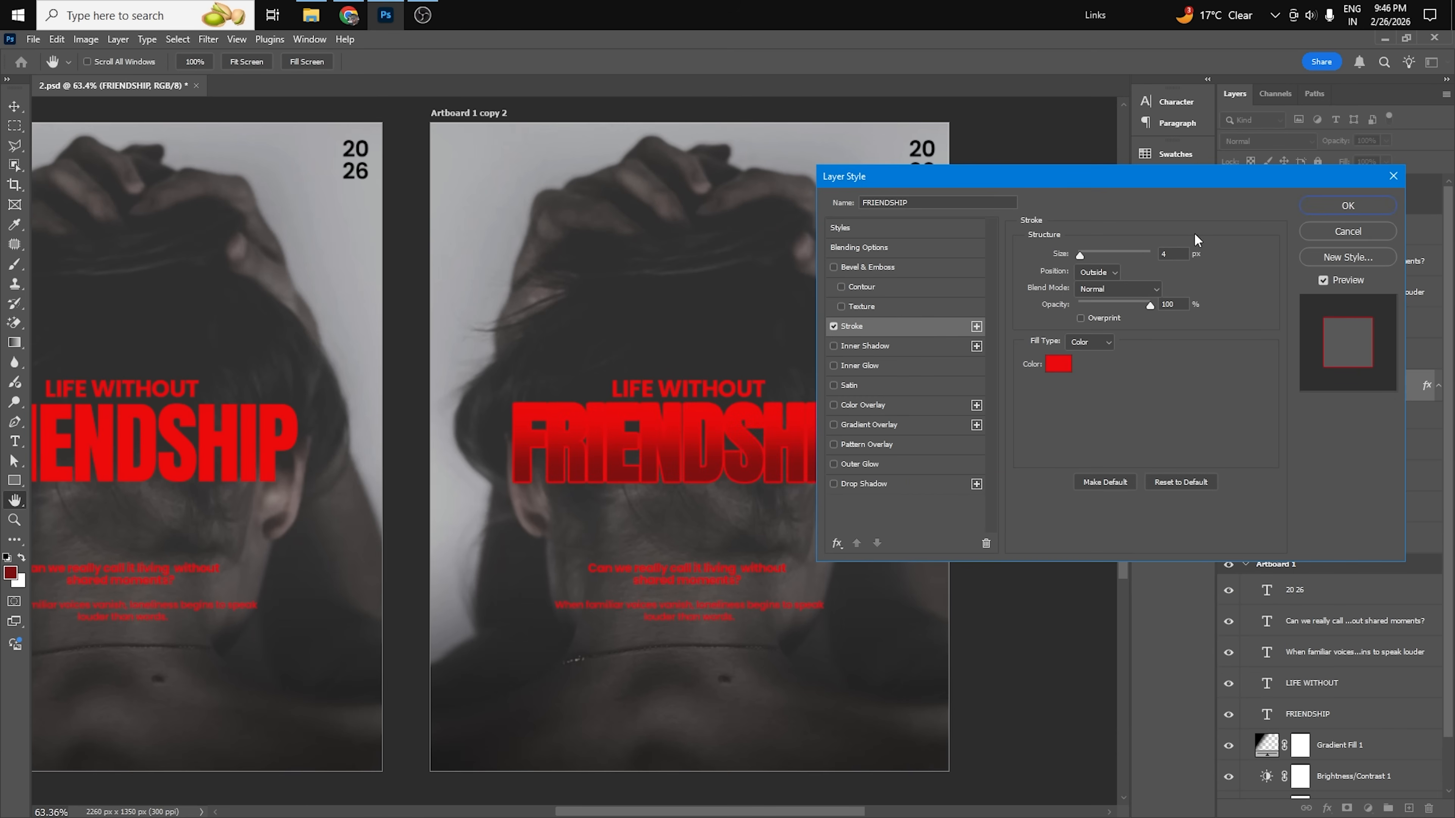
type("2")
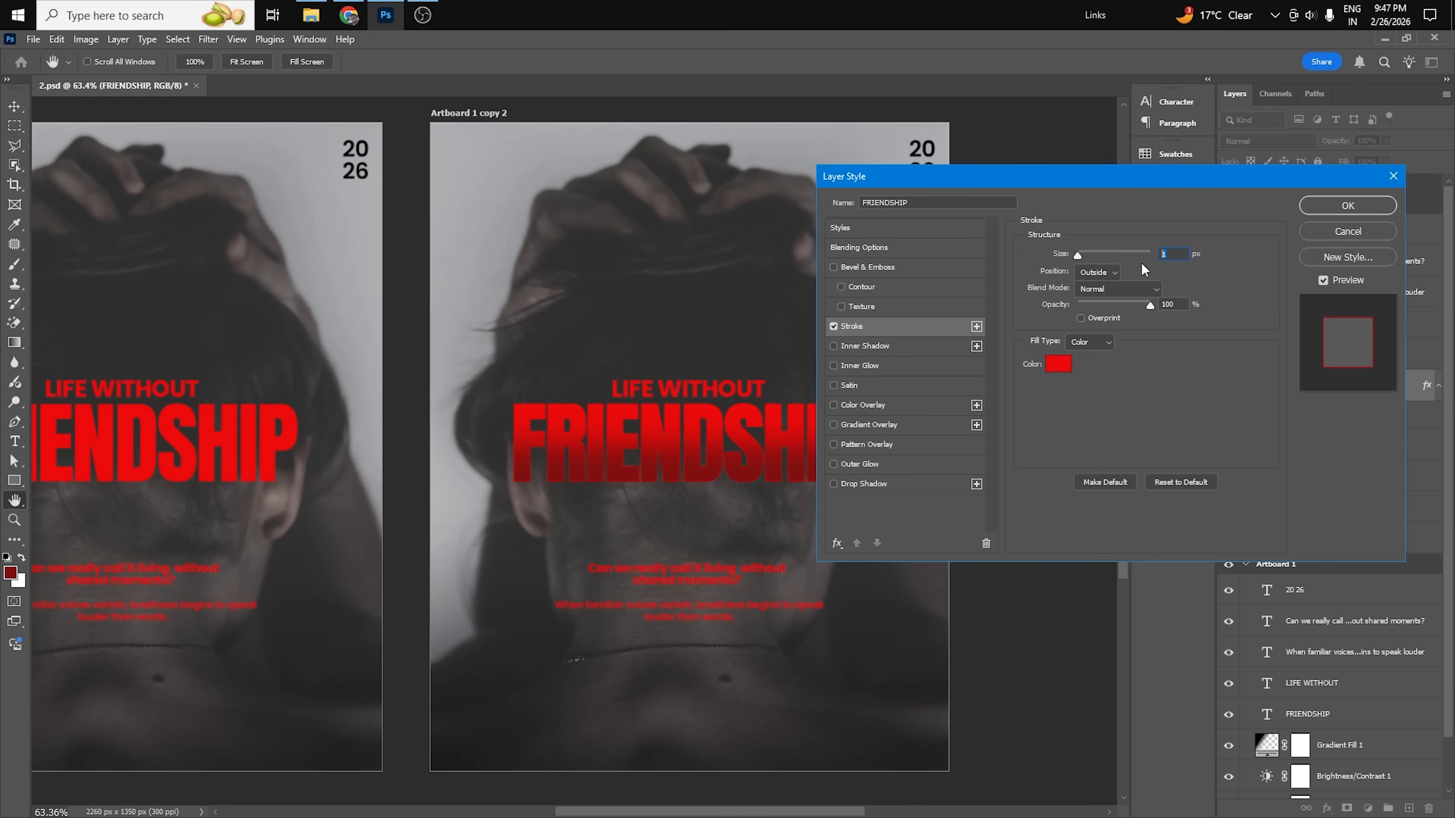
Change the stroke color to the brighter red ff1313 and apply the layer style.
left_click(1057, 364)
left_click(1094, 500)
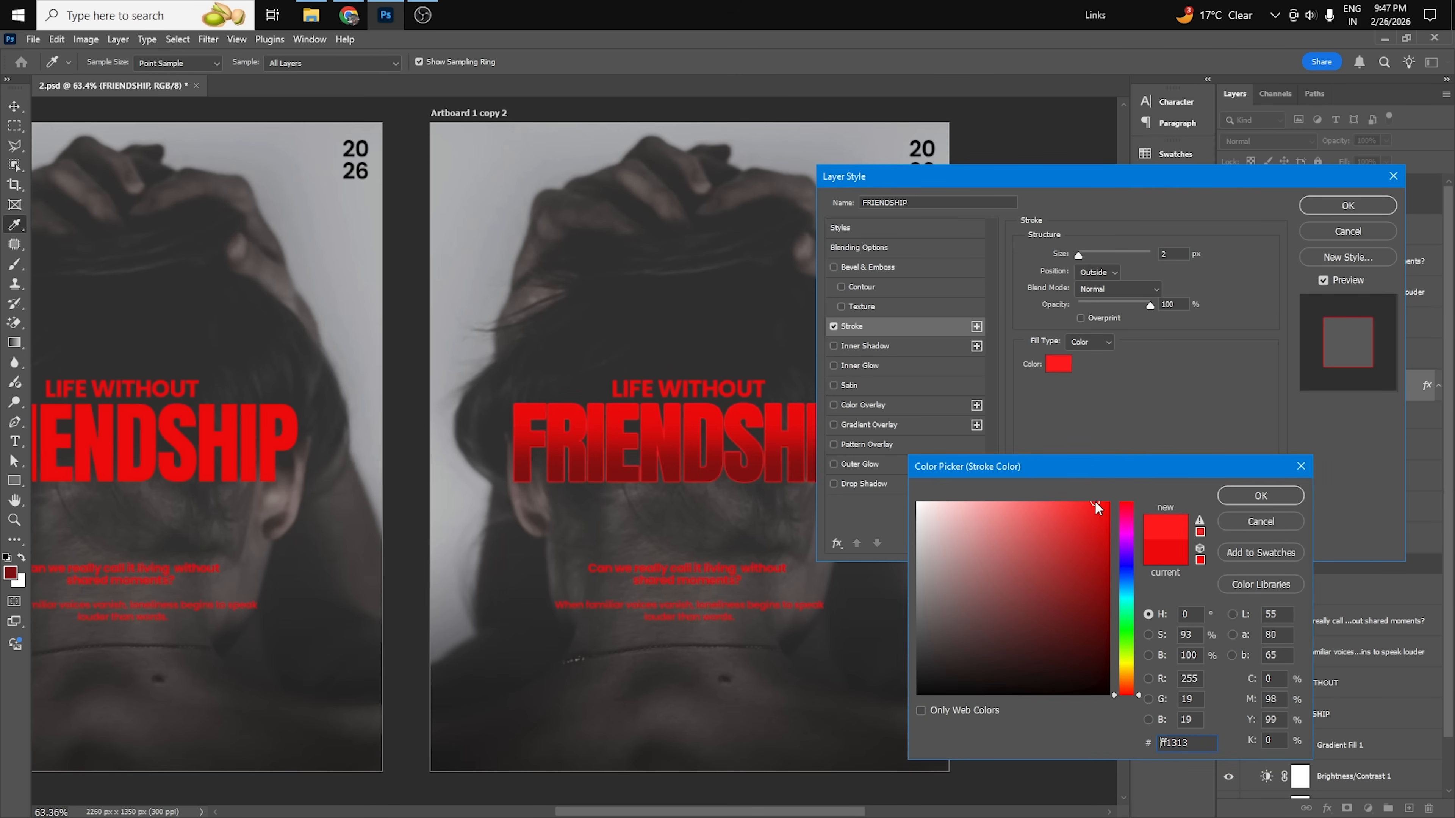
left_click(1260, 496)
left_click(1348, 205)
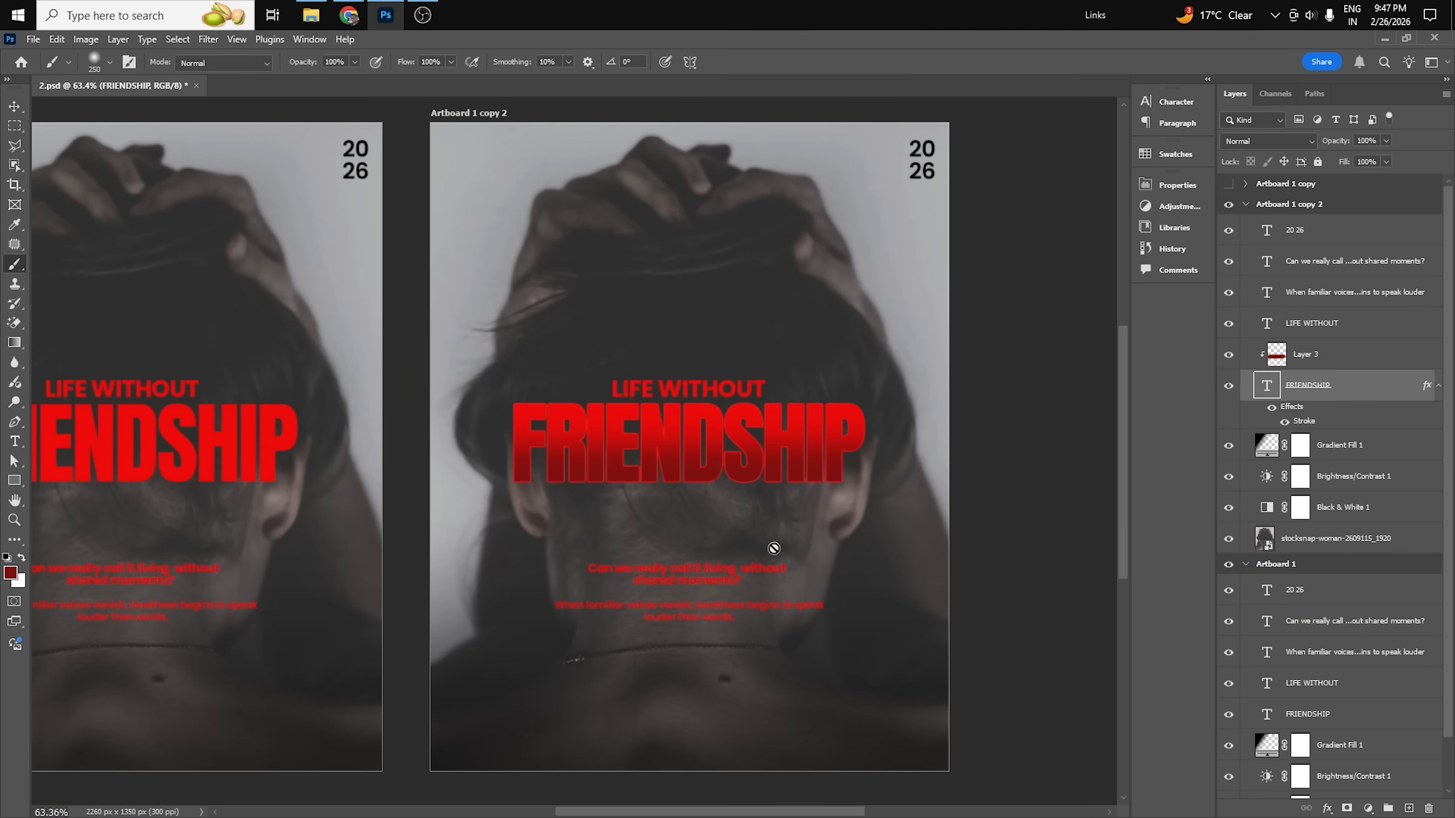
Compare the shaded, outlined FRIENDSHIP title with the flat title on the original artboard.
scroll(774, 548, "down", 1)
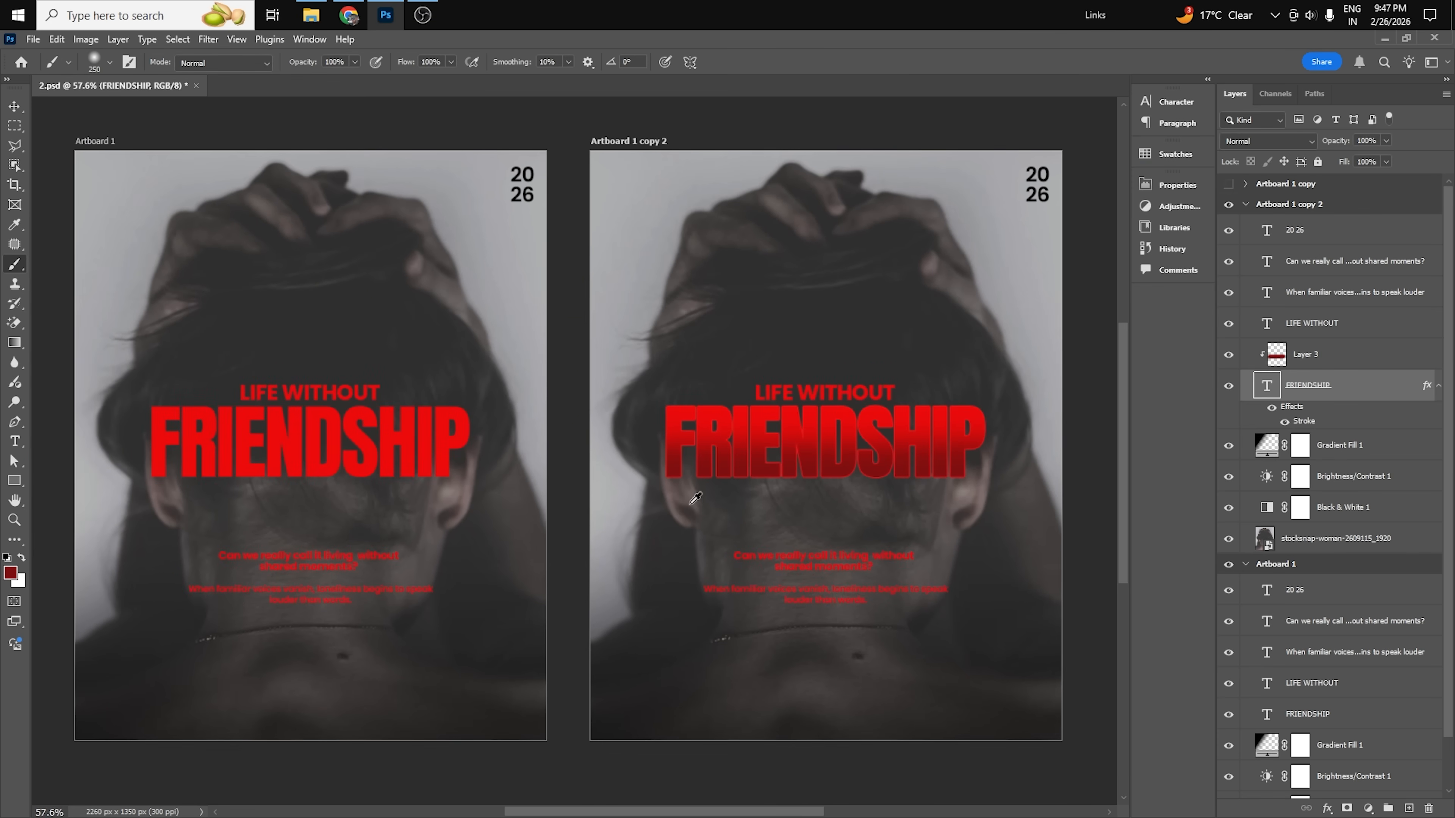
key("v")
left_click(1098, 486)
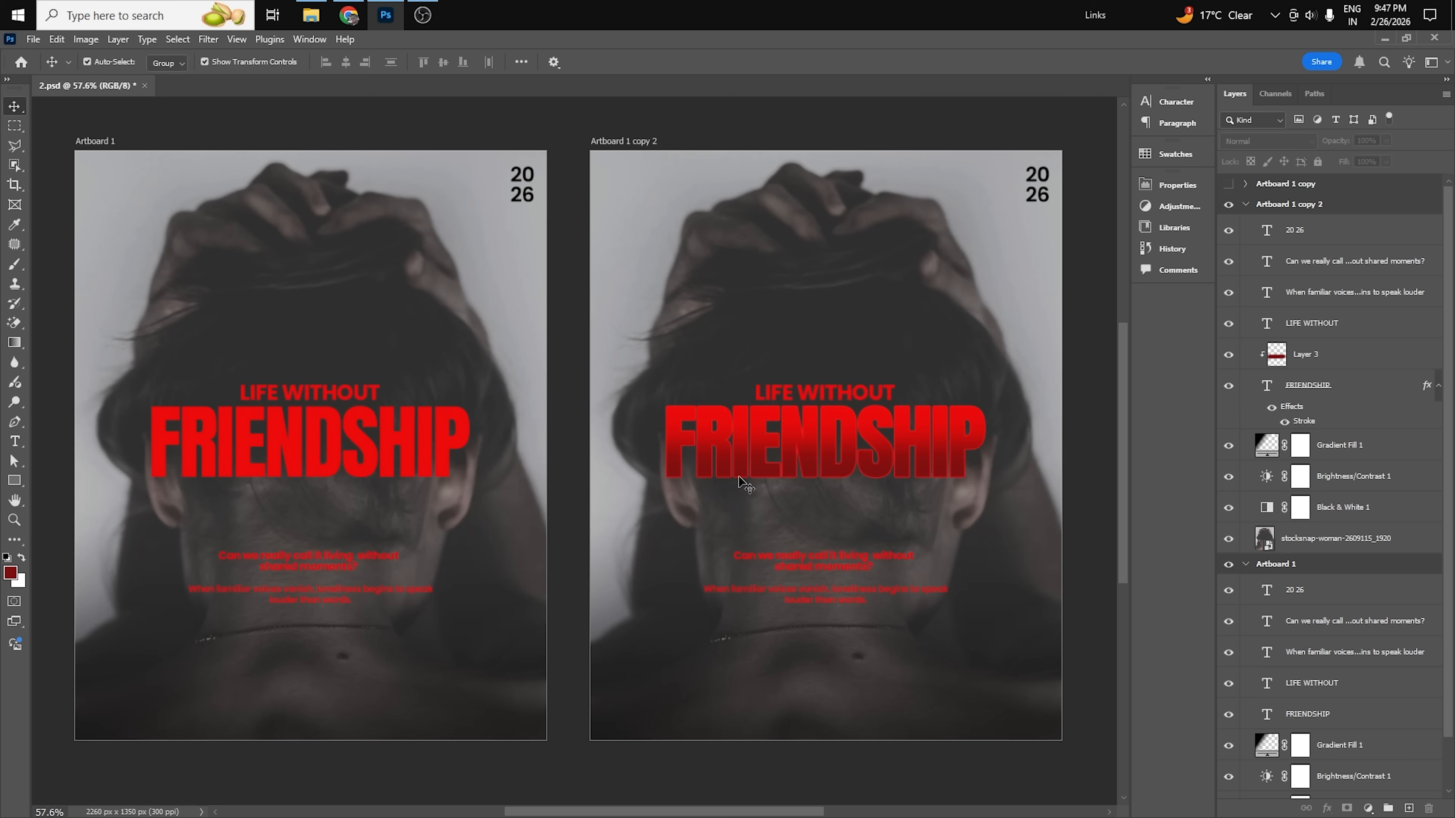
Set the tracking of the copy's FRIENDSHIP title to -10.
left_click(790, 457)
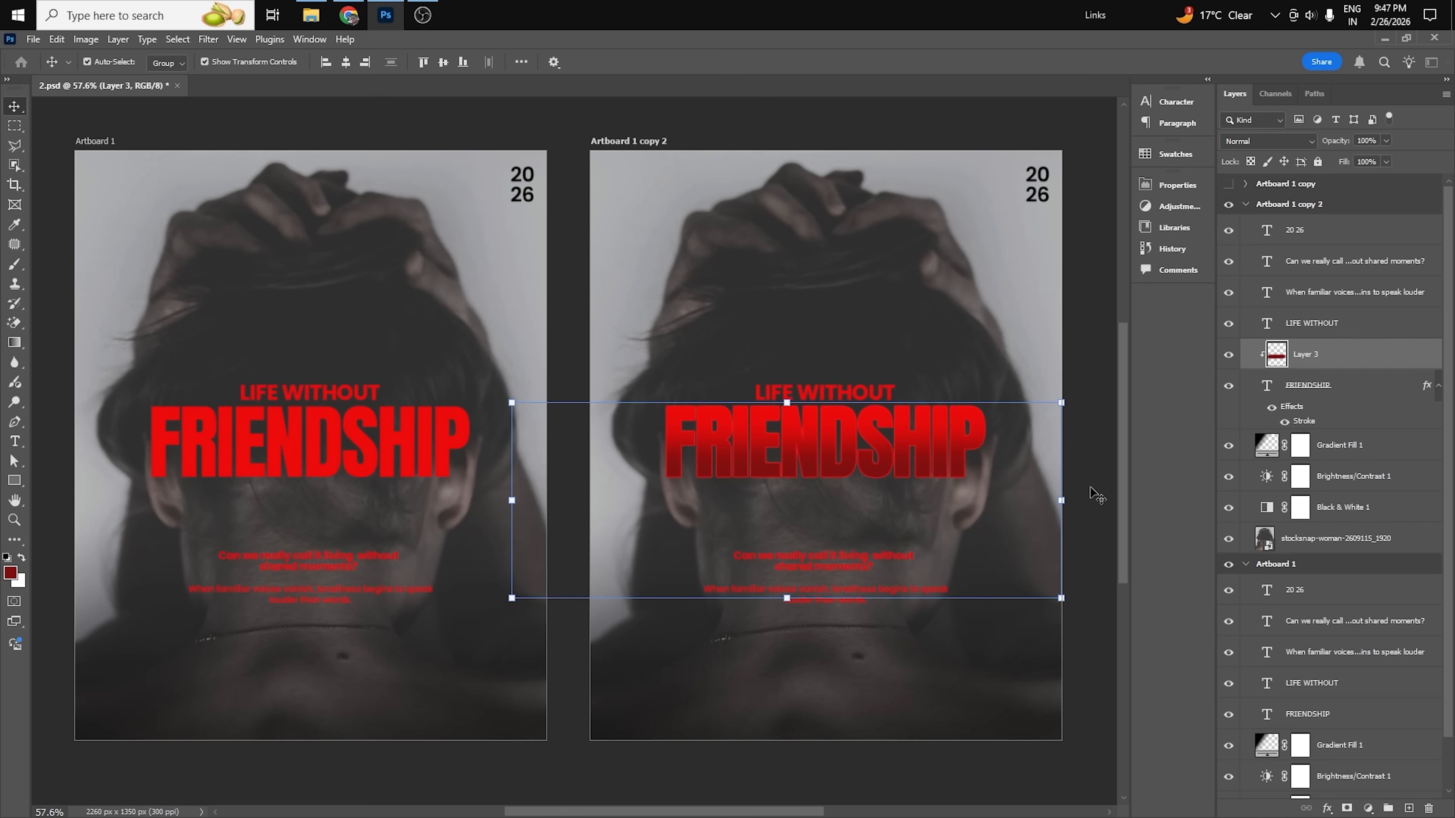
left_click(1335, 385)
left_click(1176, 102)
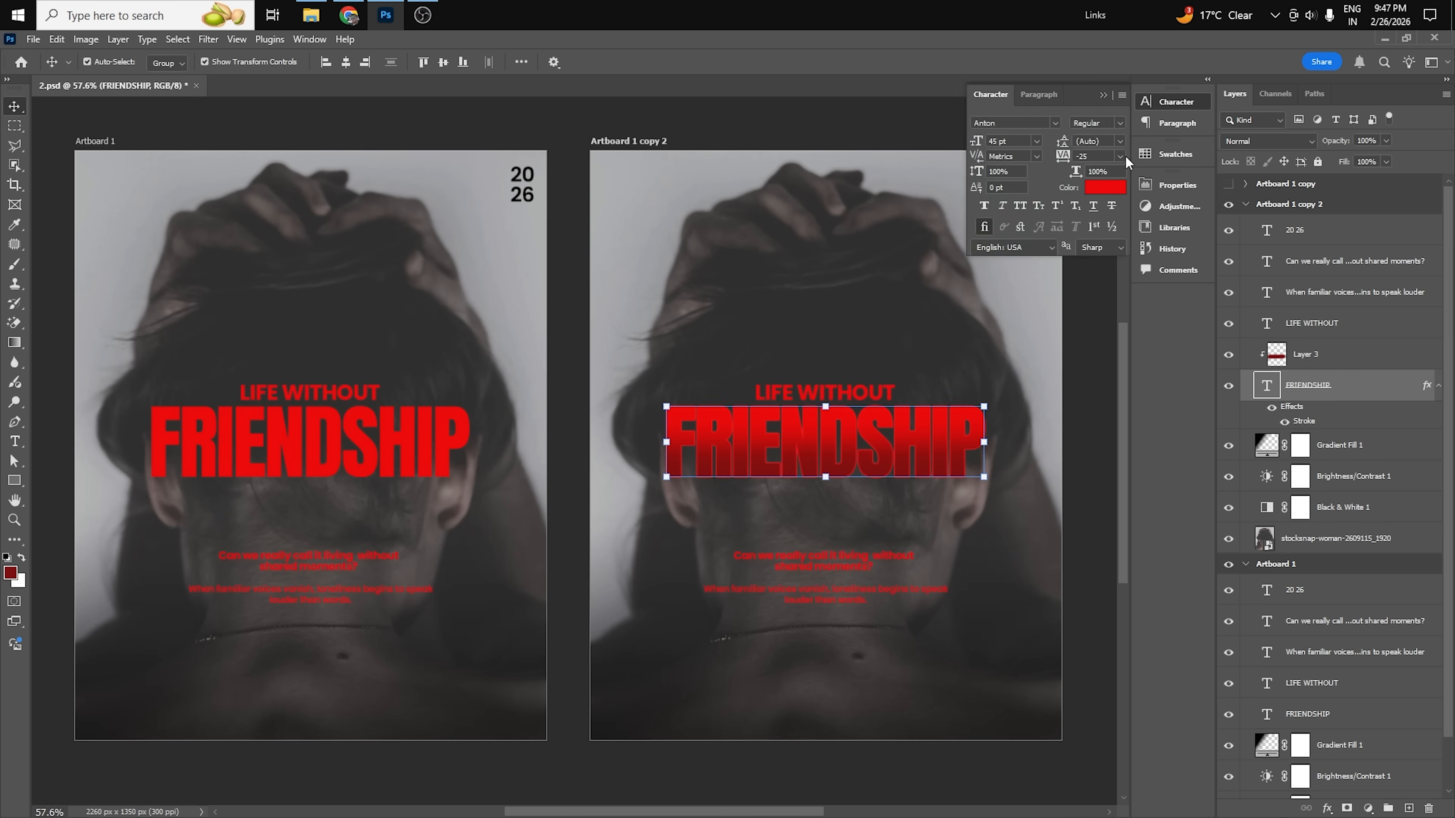
left_click(1121, 157)
left_click(1109, 220)
left_click(1093, 571)
scroll(941, 455, "right", 1)
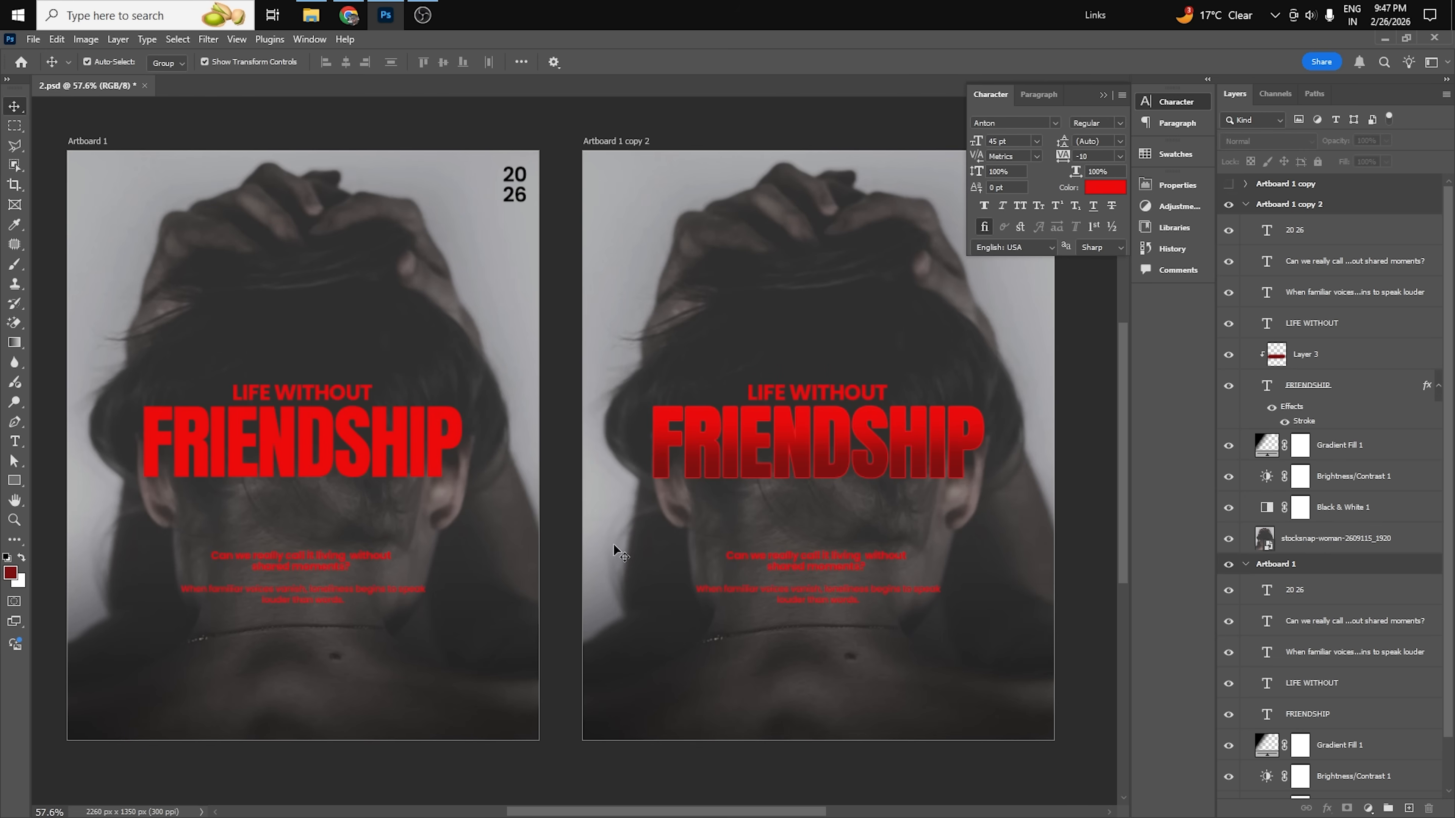
left_click(1103, 95)
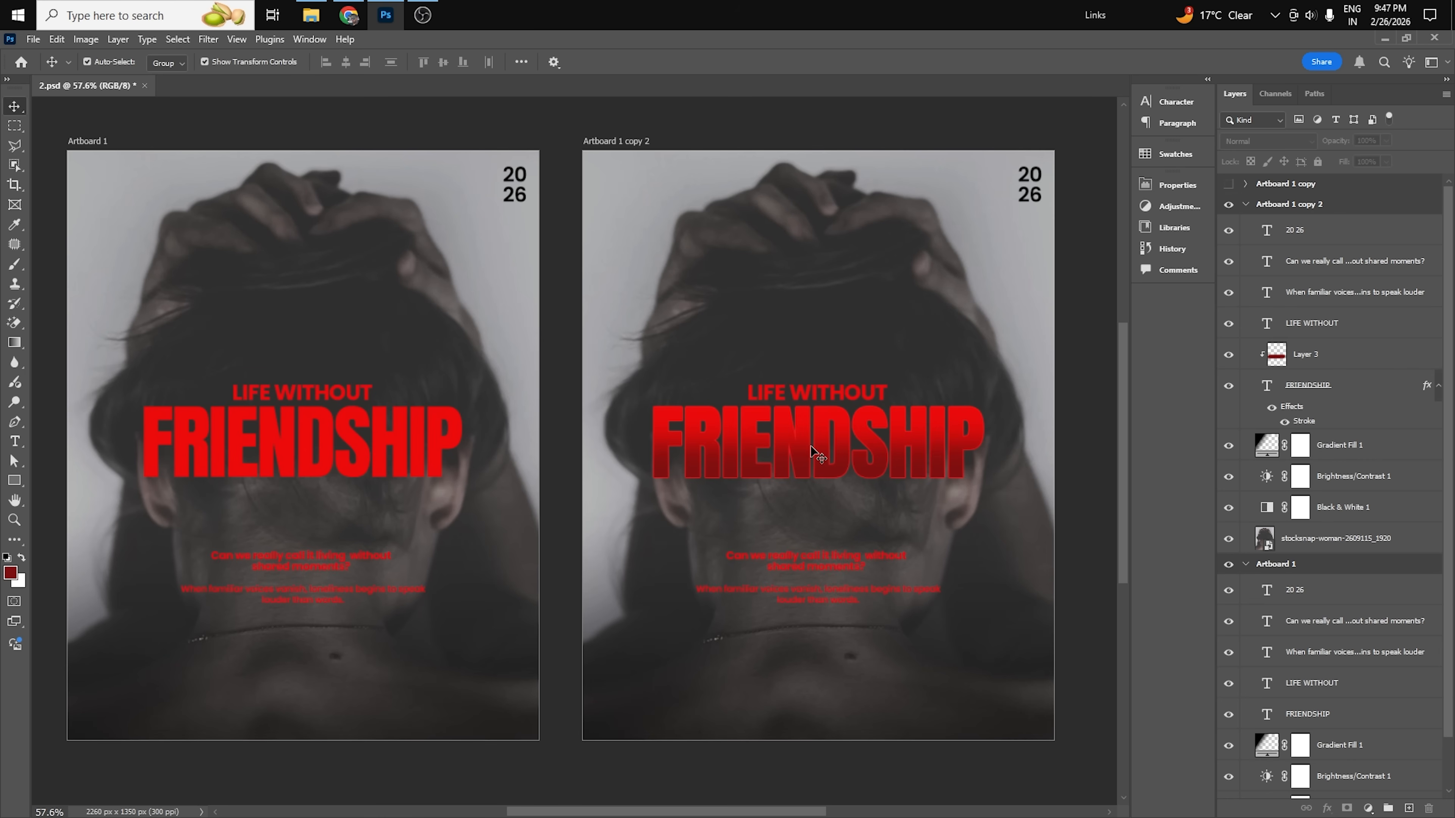
Delete the dark red shading layer clipped to the copy's FRIENDSHIP title.
left_click(779, 462)
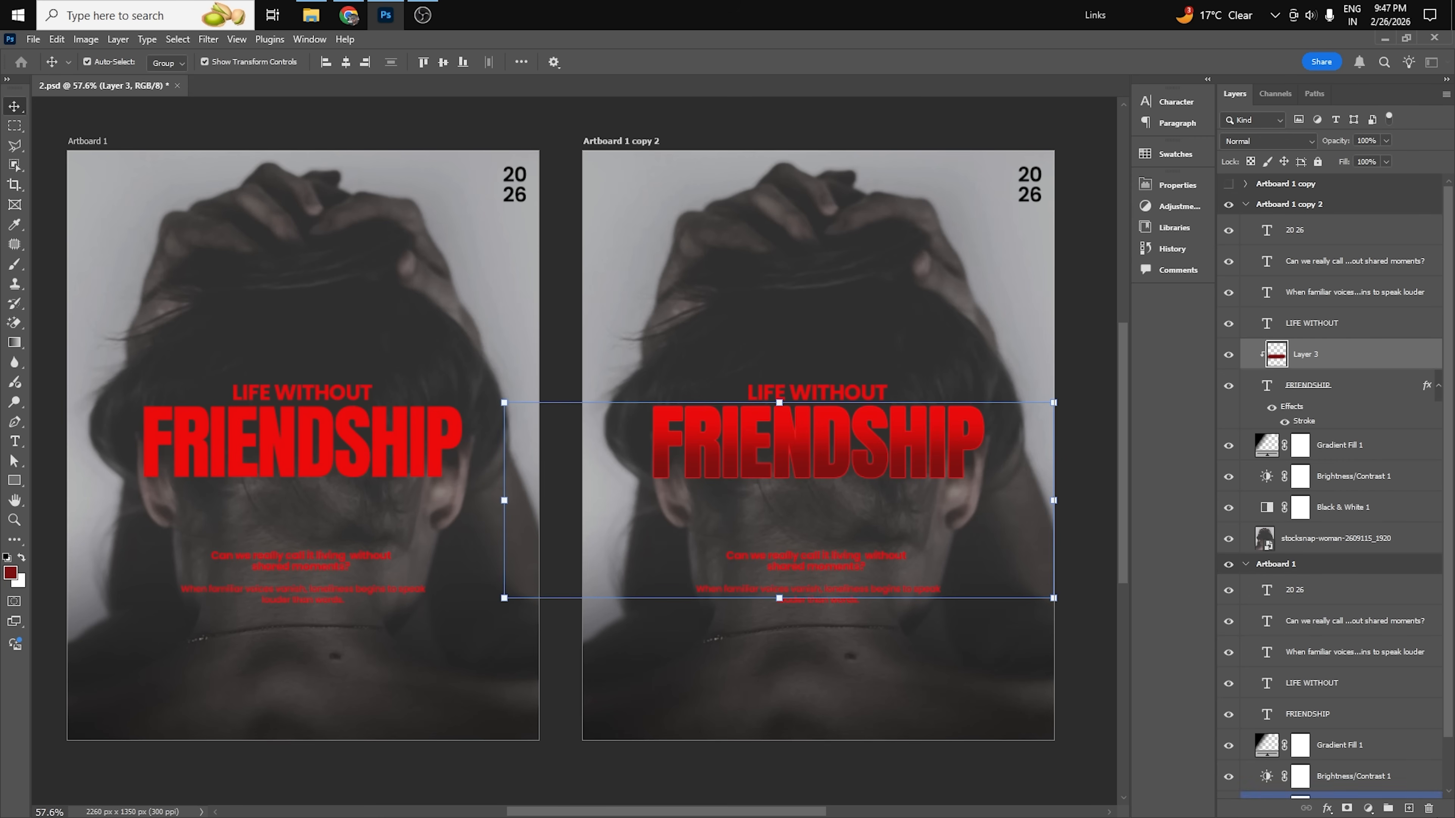
key("Delete")
left_click(1083, 412)
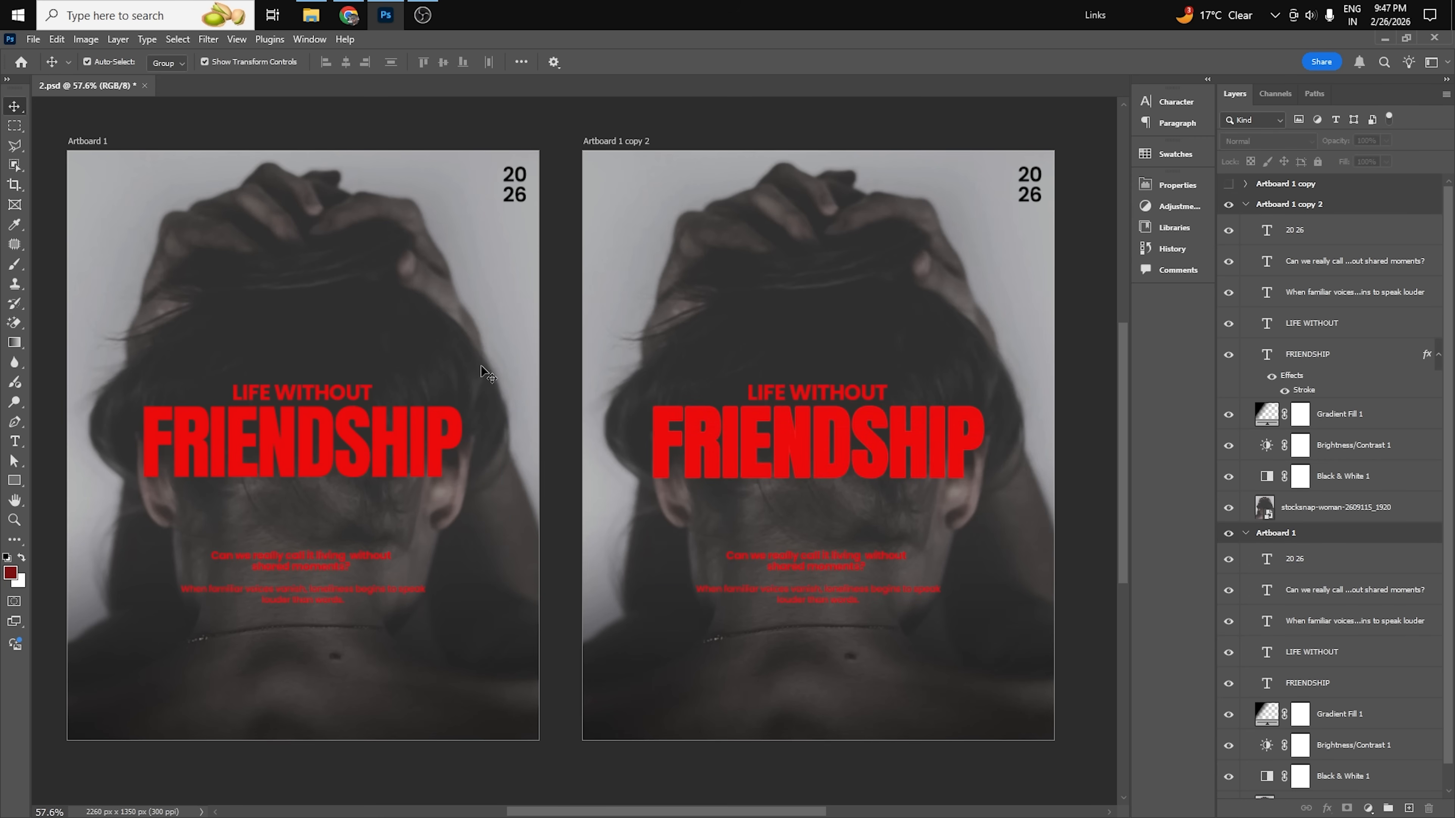
Switch to Chrome, search Google Images for "grunge texture" and copy the Vecteezy abstract grunge background image.
left_click(348, 15)
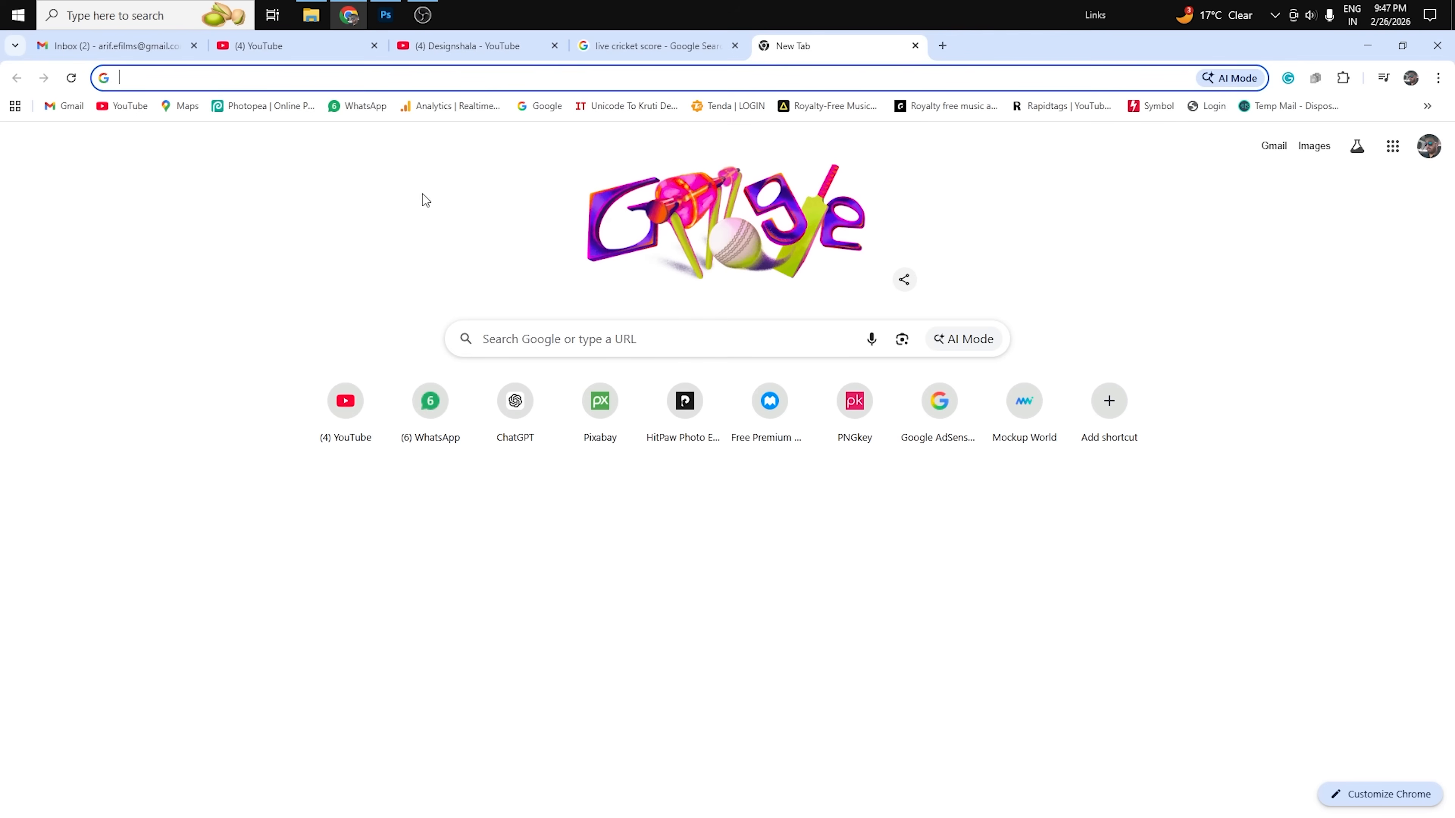
left_click(802, 77)
type("grunge te")
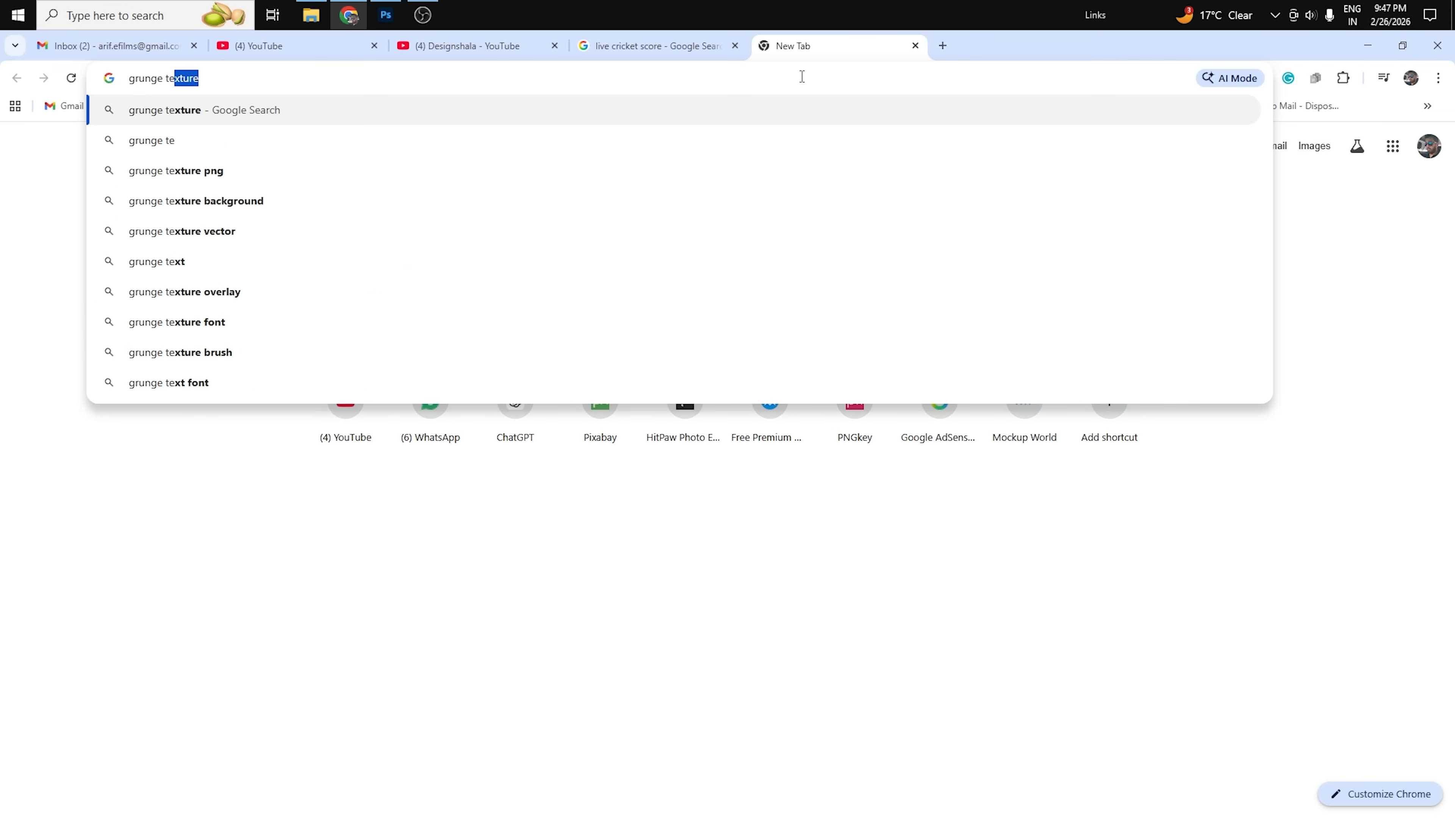
key("Return")
left_click(280, 208)
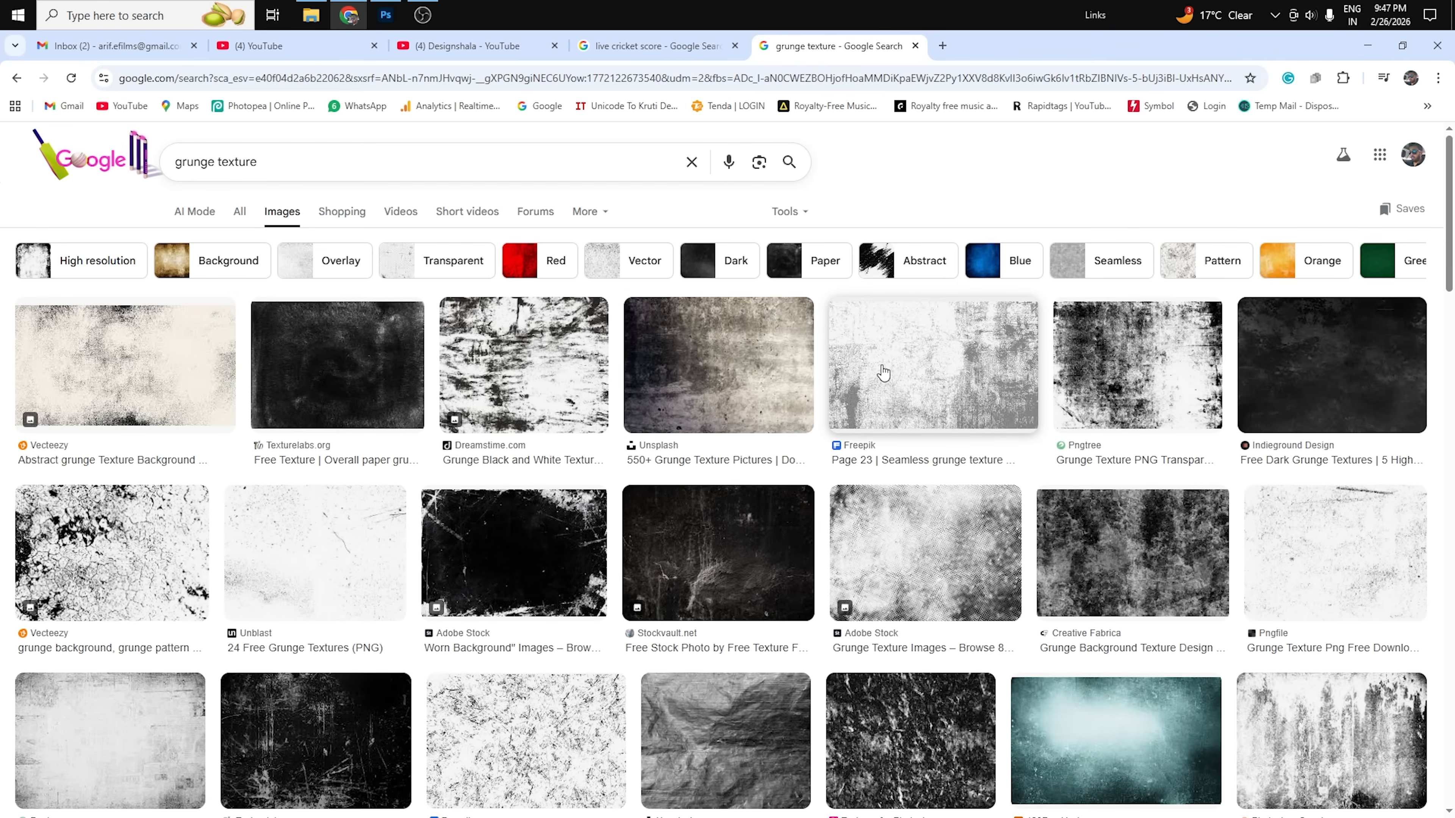
left_click(123, 366)
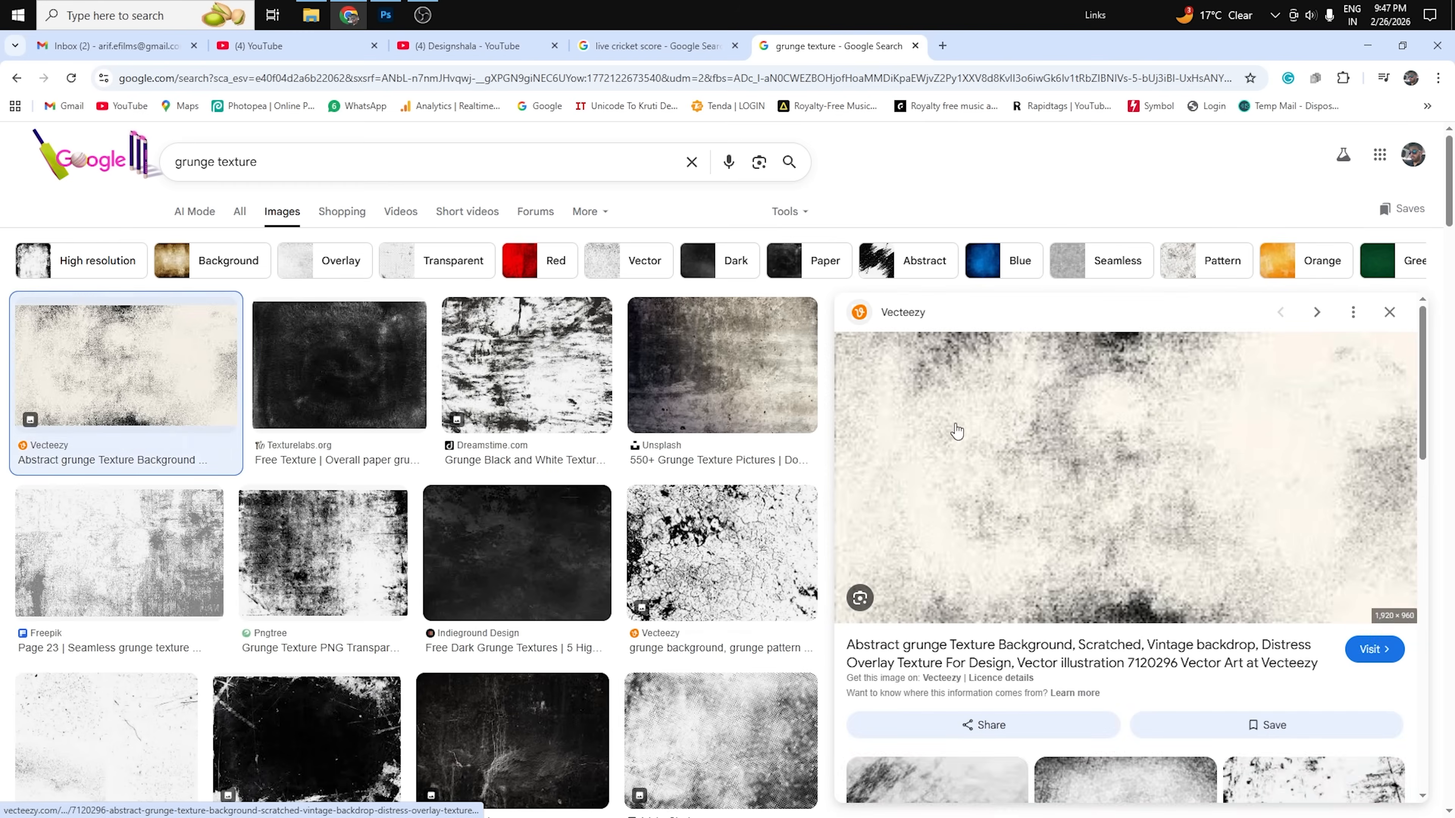
right_click(1060, 452)
left_click(1145, 709)
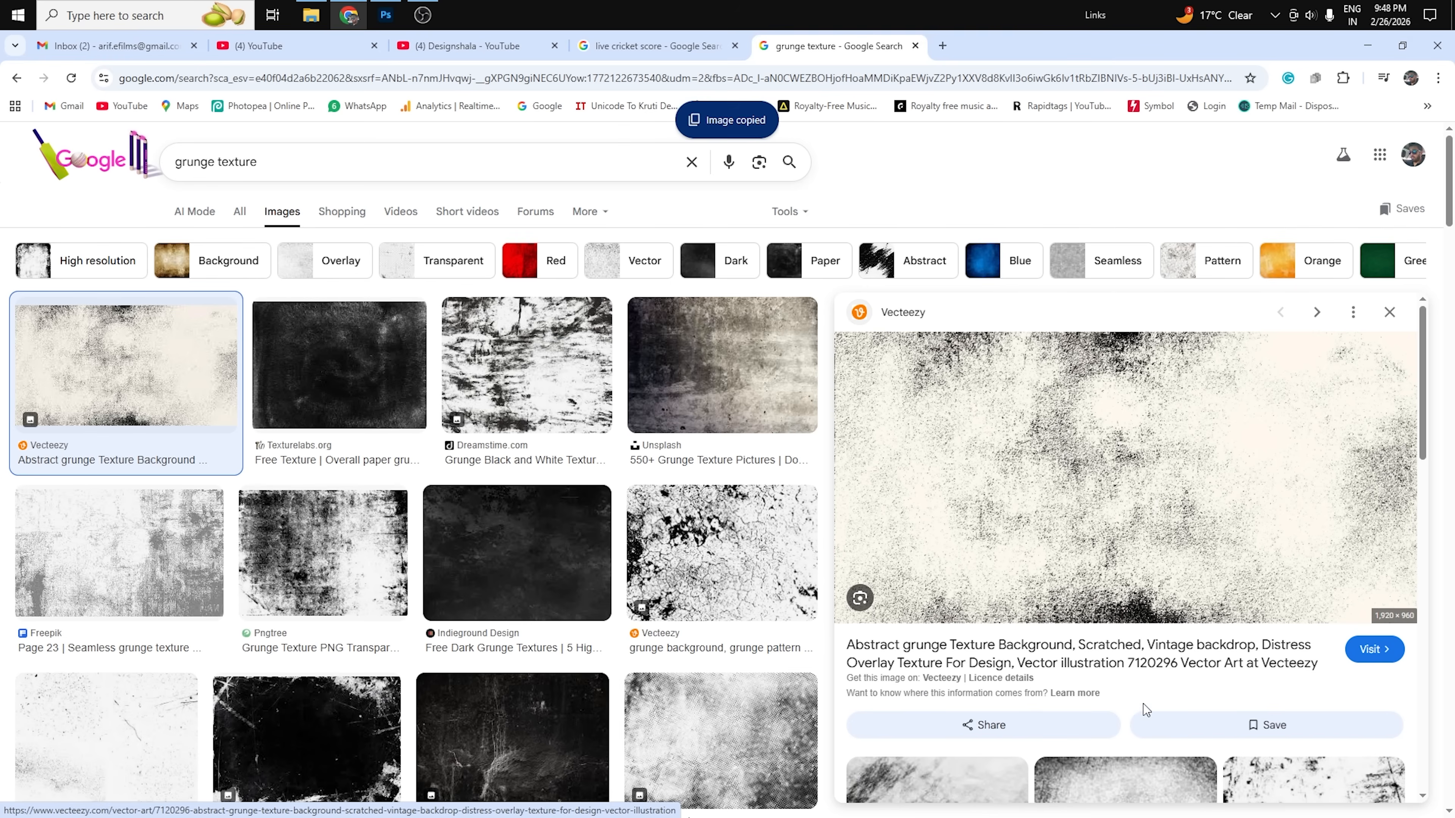
Return to Photoshop, paste the grunge texture above the copy's FRIENDSHIP title and clip it to the text.
key("super+Tab")
left_click(609, 264)
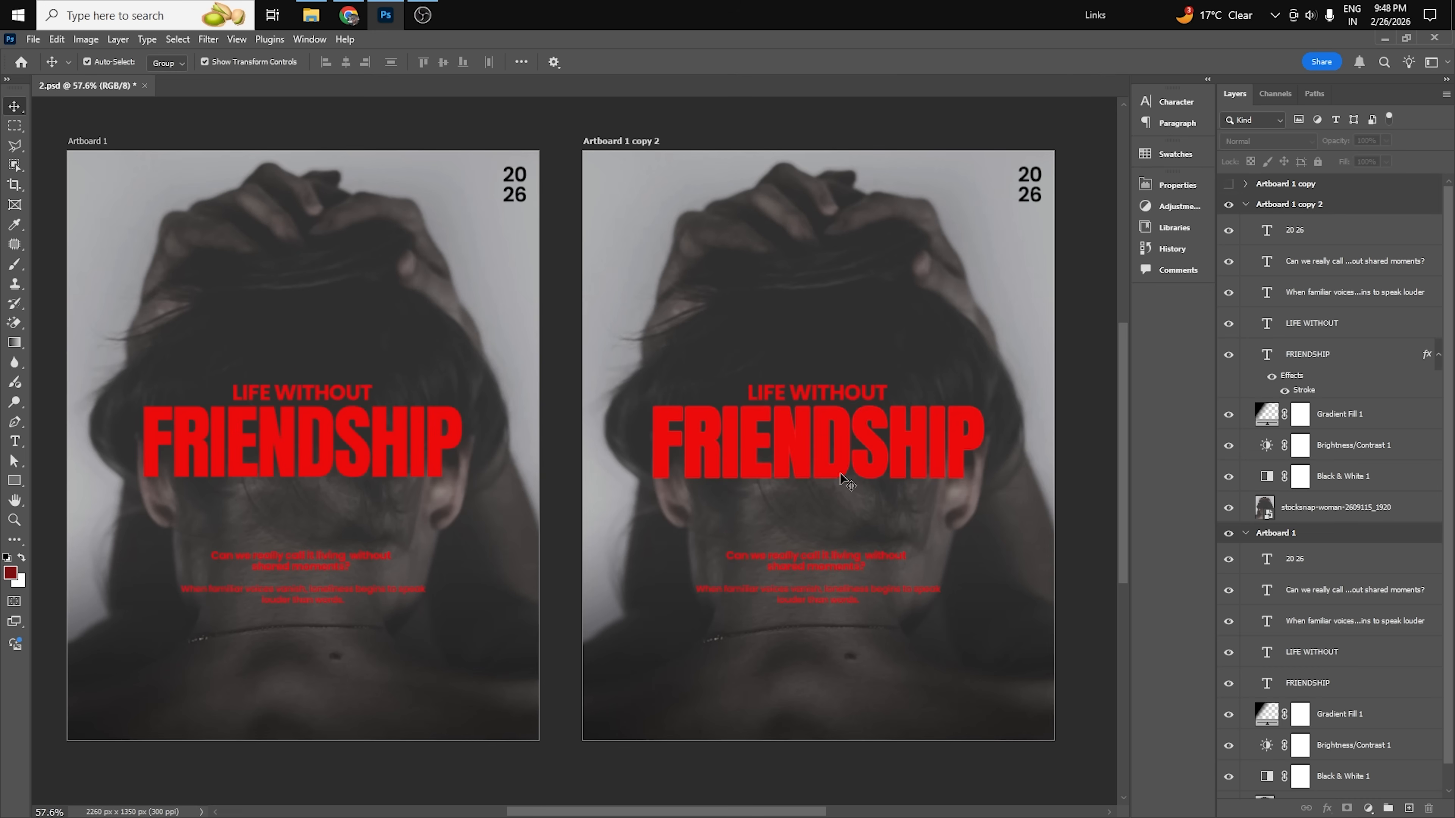
left_click(847, 450)
left_click(1246, 423)
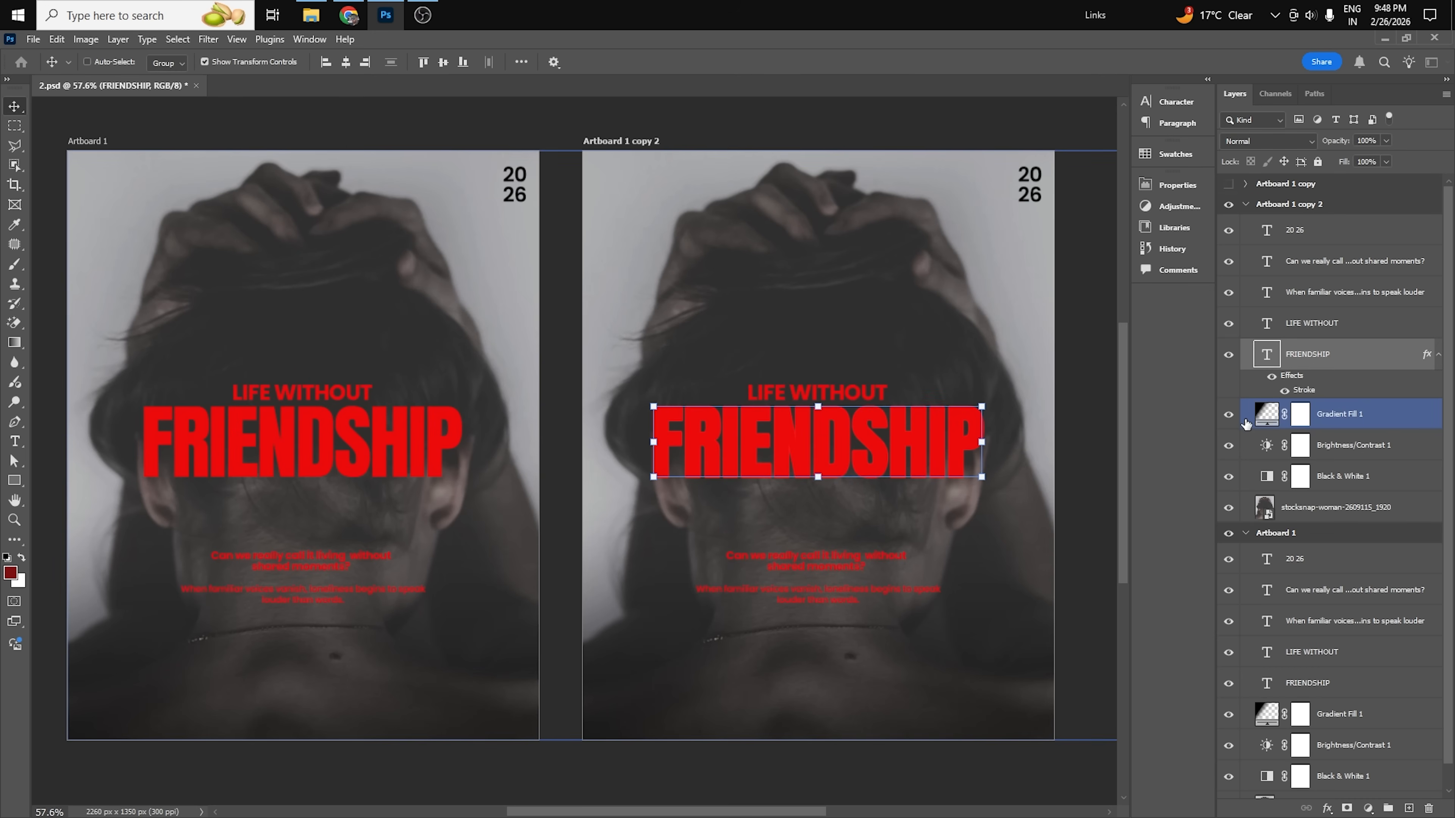
key("ctrl+v")
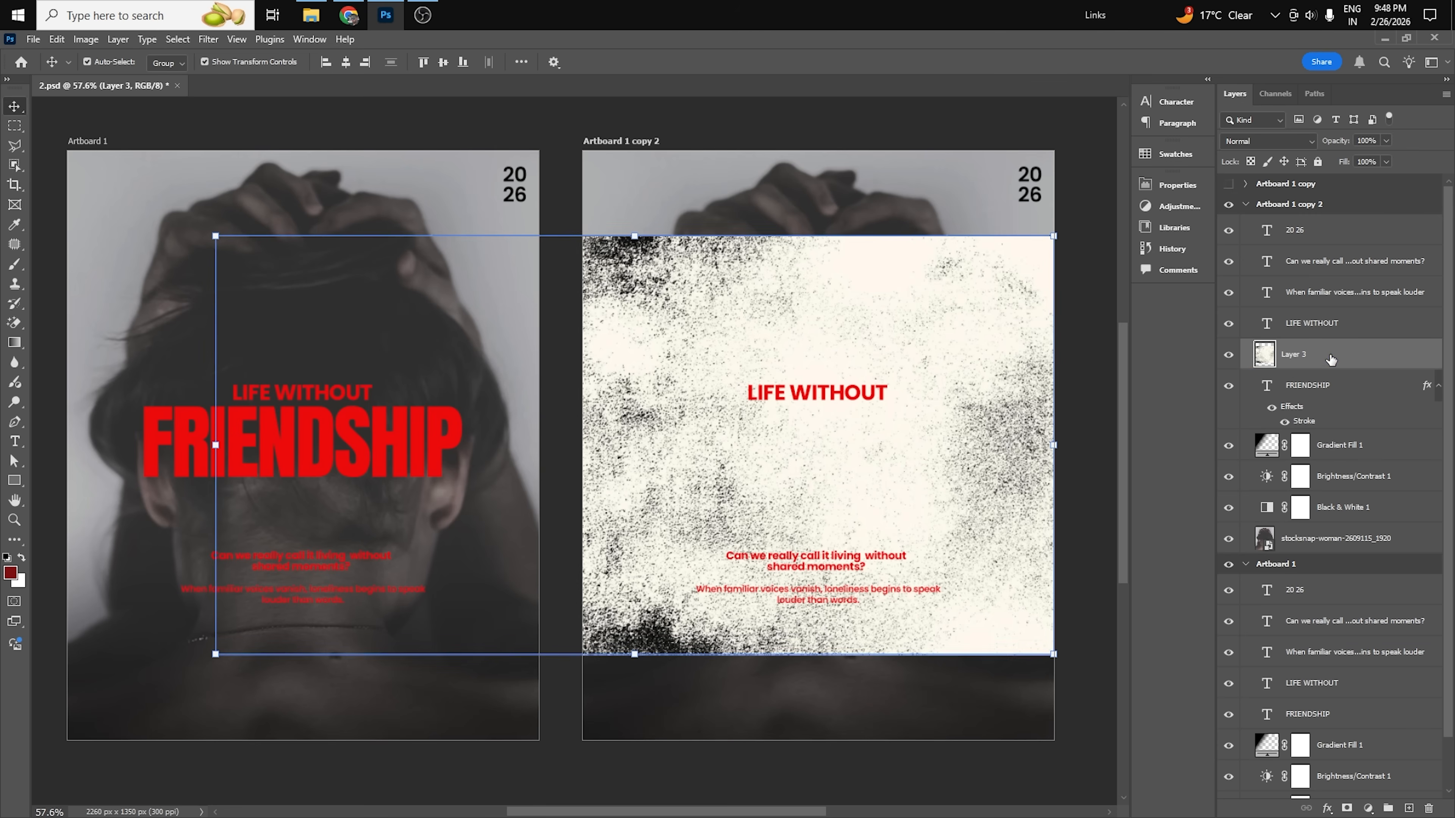
left_click(1336, 370, "alt")
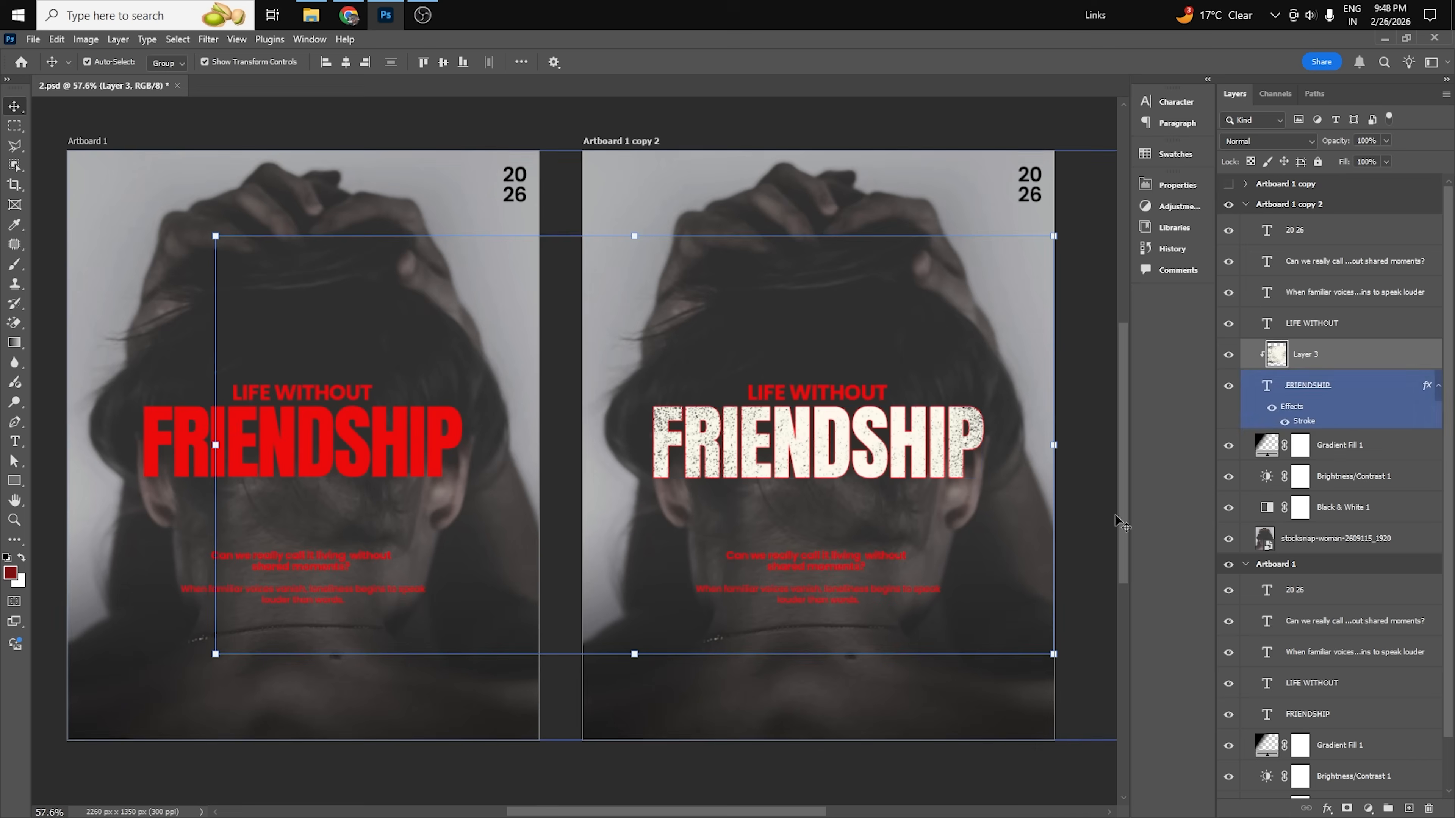
Scale the clipped grunge texture to 39.79% over the copy's FRIENDSHIP title and set its blend mode to Multiply.
left_click_drag(634, 235, 635, 364)
left_click_drag(755, 452, 984, 477)
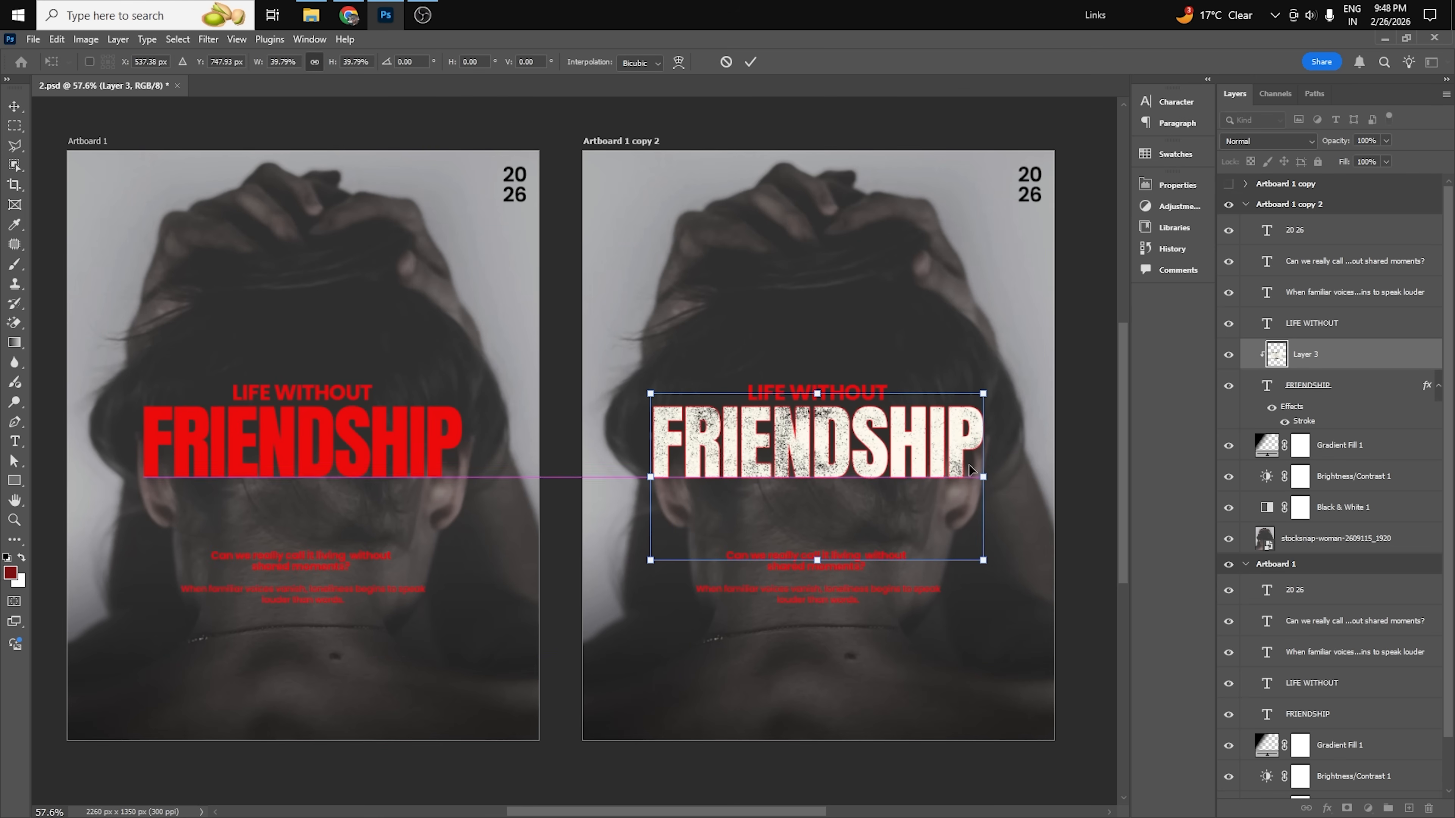
key("Return")
left_click(1267, 140)
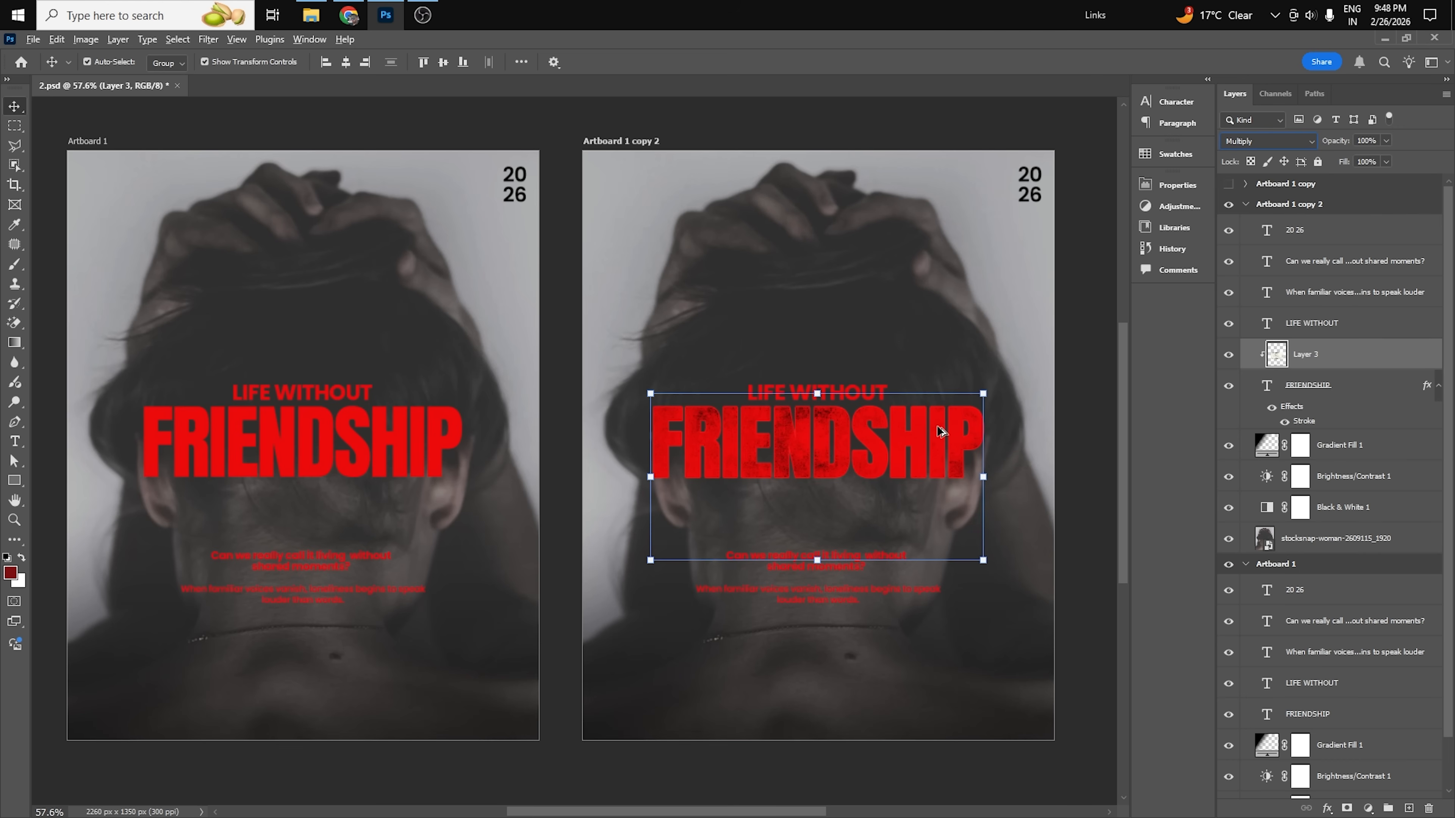
Shift the clipped grunge texture slightly down so its upper edge meets the top of the copy's FRIENDSHIP letters.
scroll(984, 441, "up", 1)
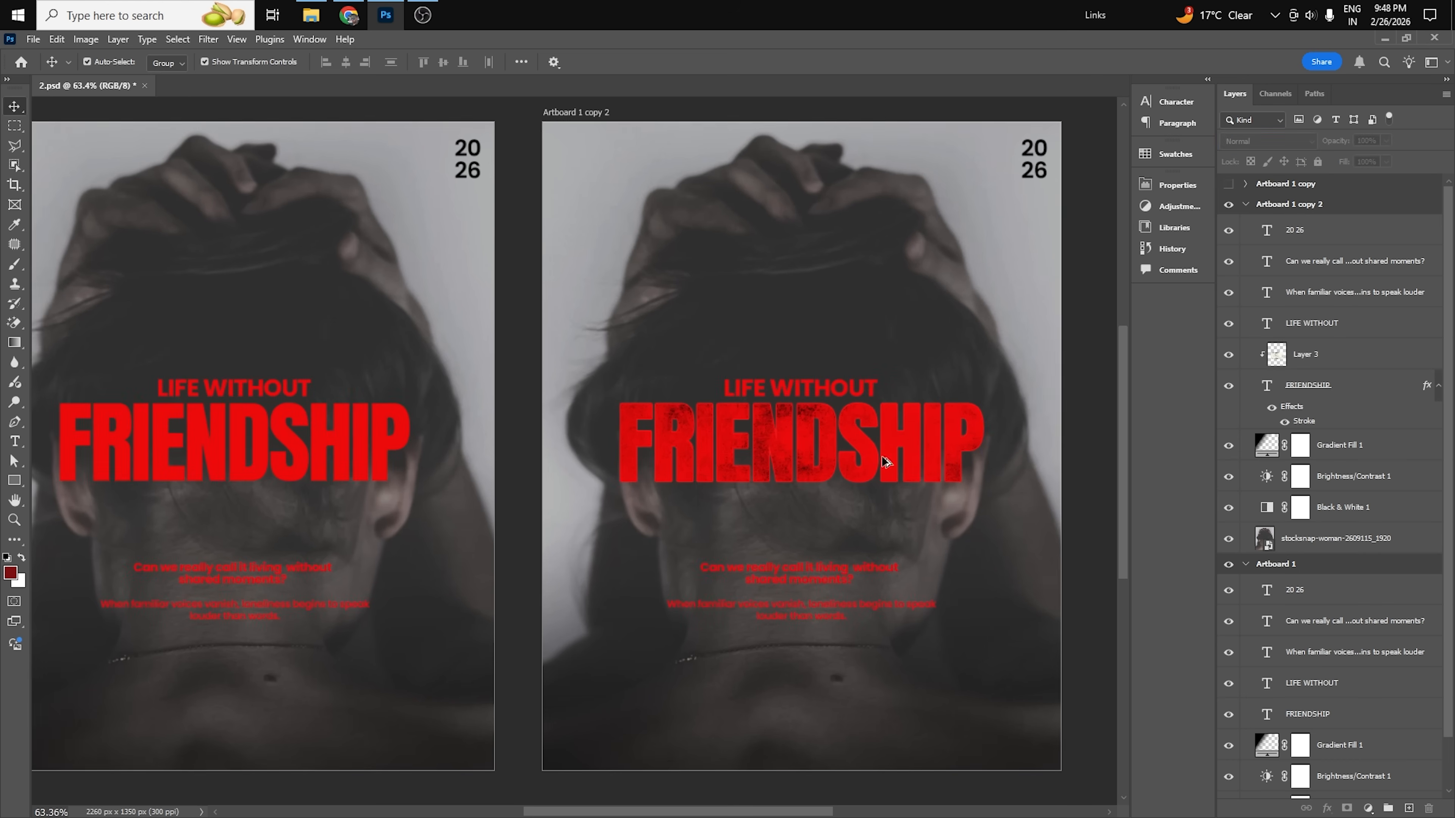
left_click_drag(781, 432, 779, 446)
left_click(1098, 455)
key("alt")
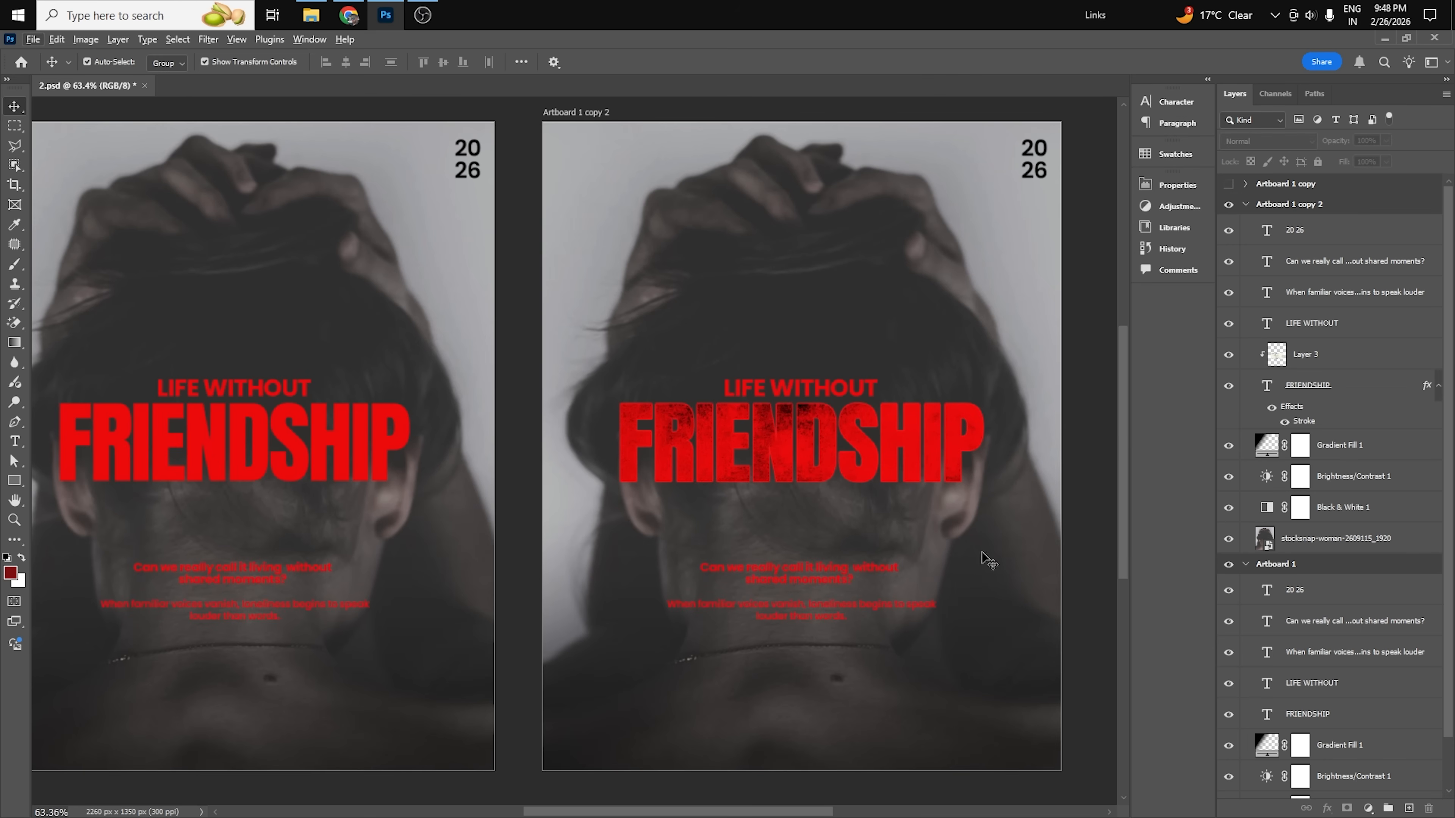
left_click_drag(745, 461, 790, 439)
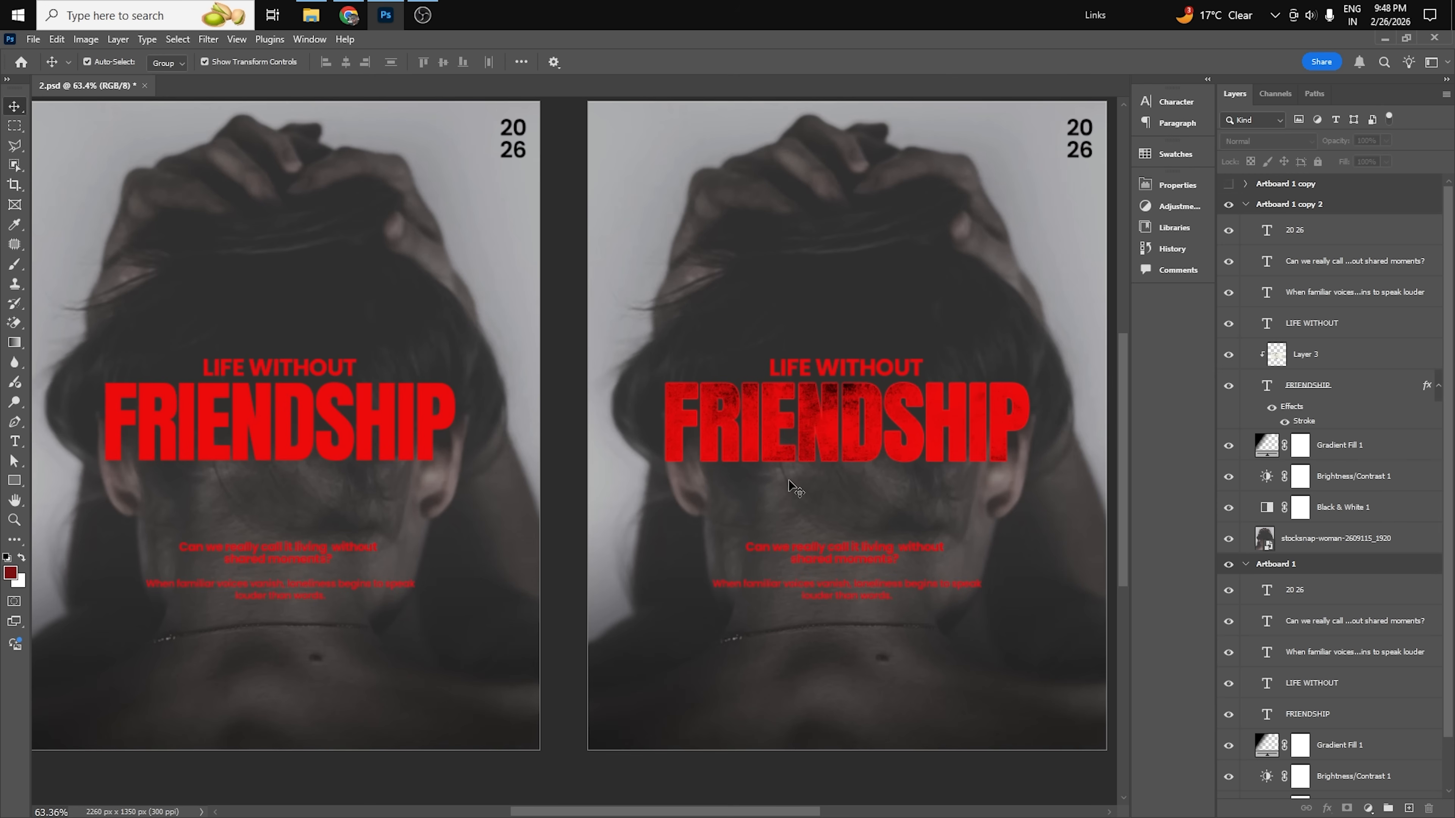
left_click(826, 424)
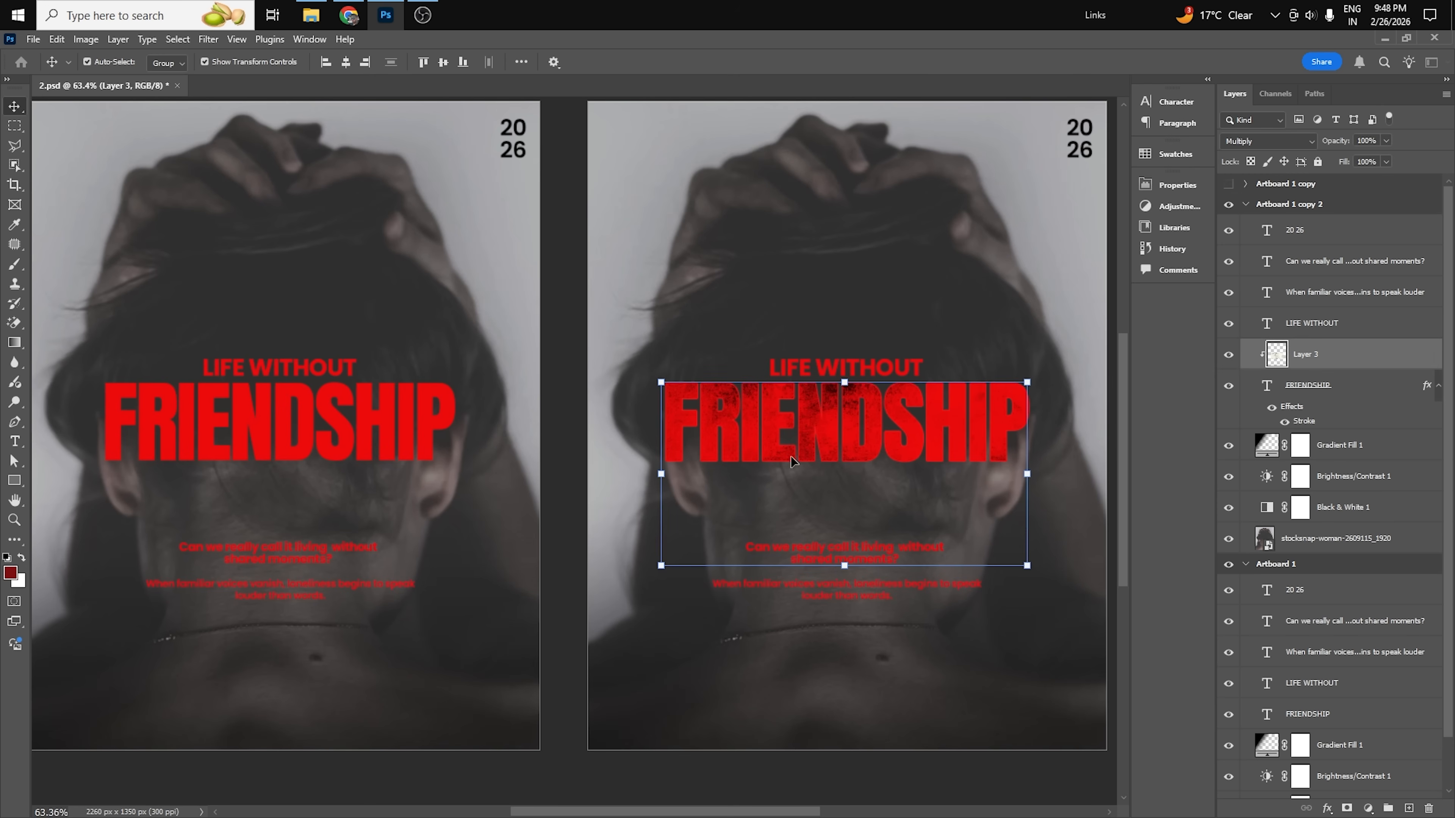
left_click(1115, 458)
mouse_move(894, 418)
left_mouse_down()
mouse_move(826, 410)
mouse_move(878, 412)
left_mouse_up()
key("ctrl+0")
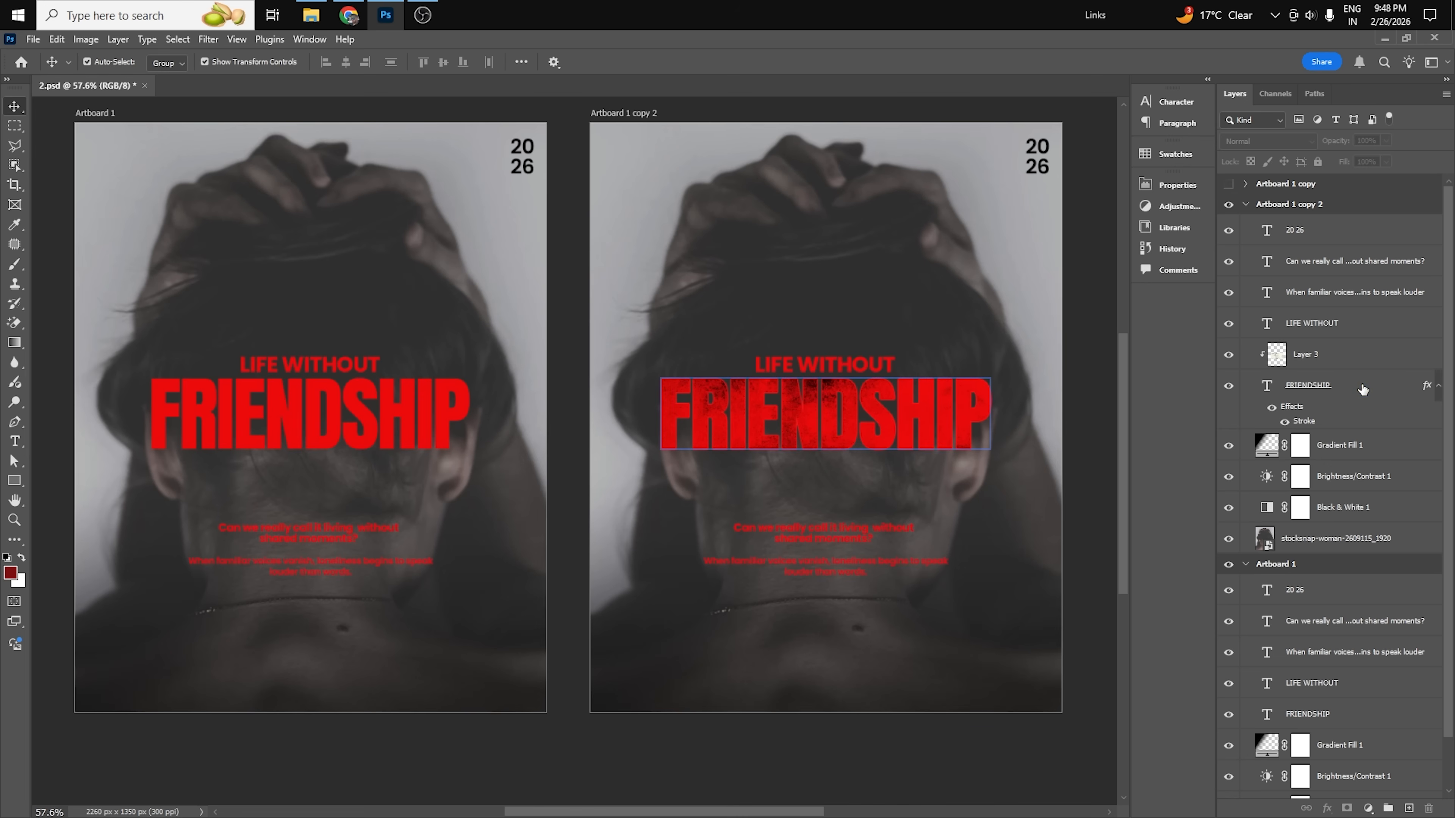
Delete the clipped grunge texture layer and set the text color of the copy's FRIENDSHIP title to white, ffffff.
left_click(1318, 354)
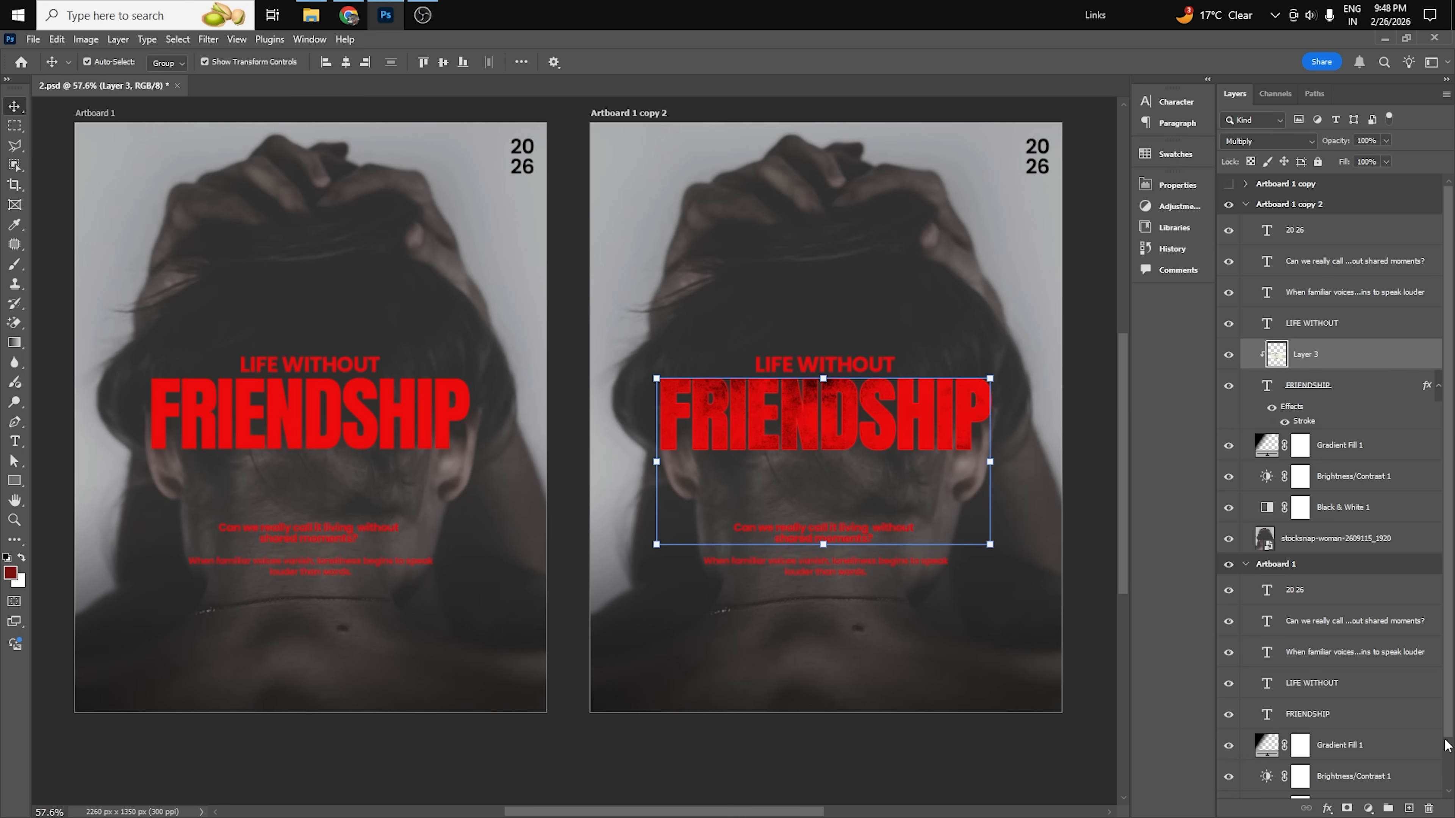
key("Delete")
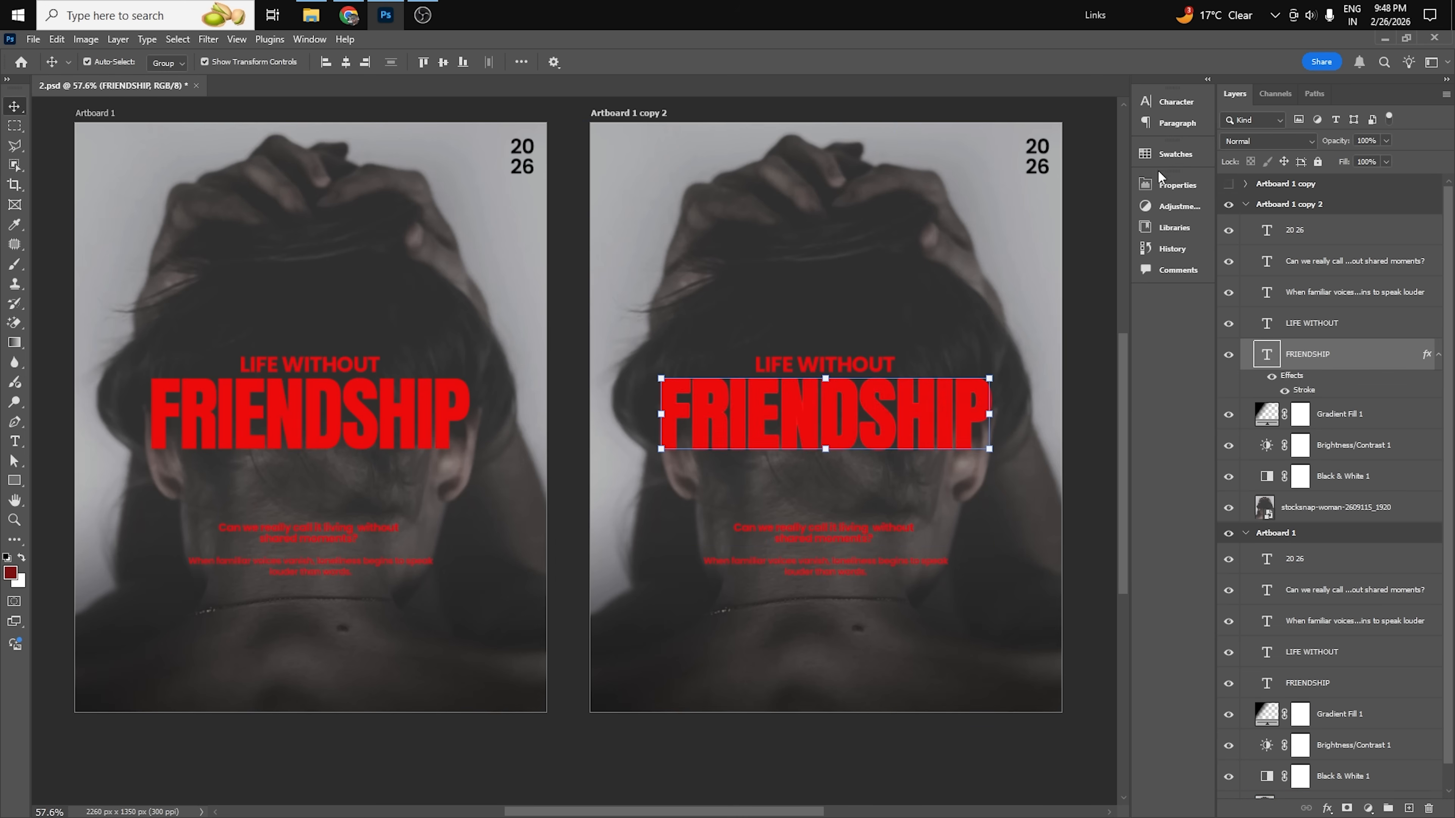
left_click(1176, 102)
left_click(1111, 188)
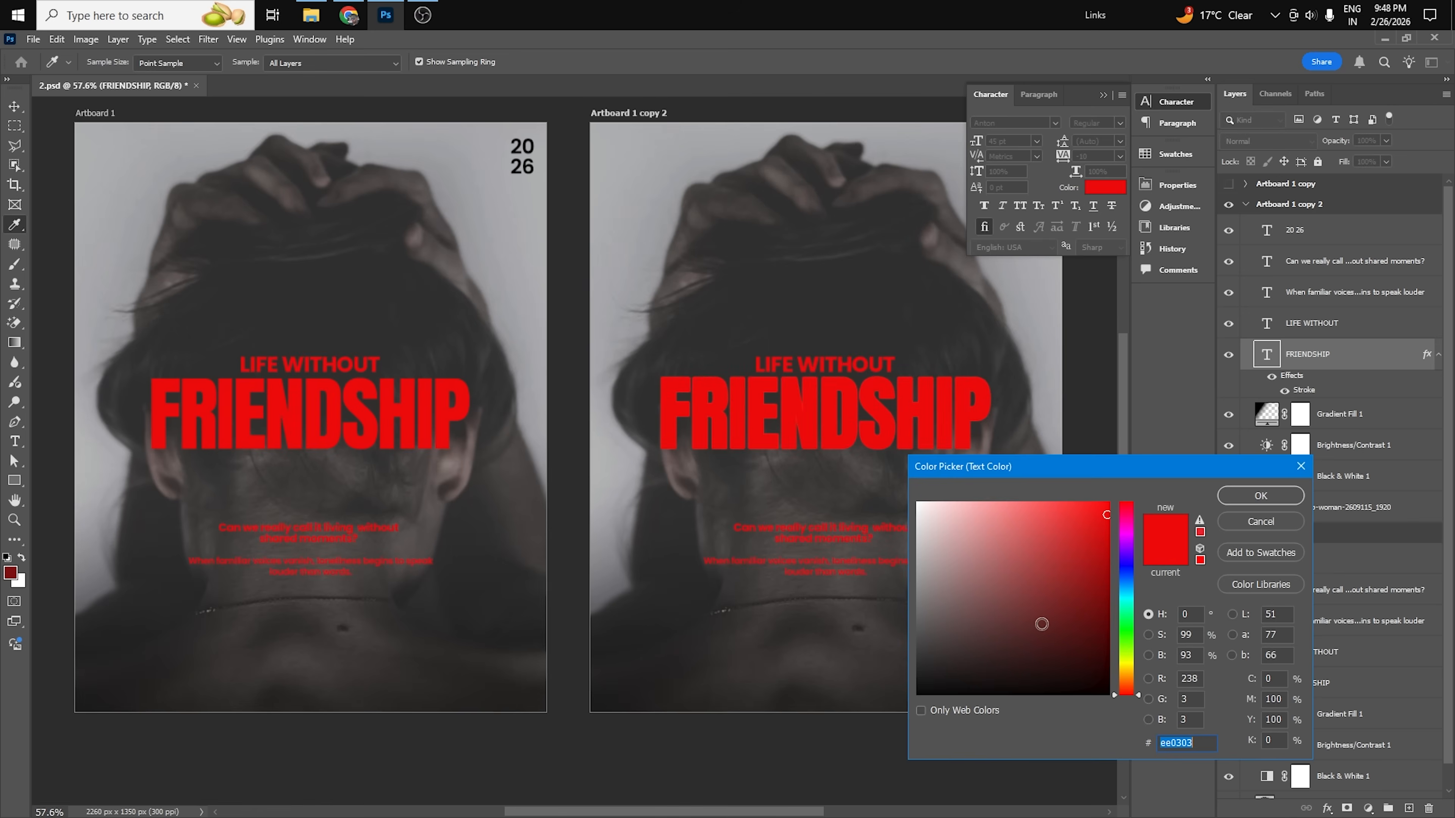
type("ffffff")
left_click(1263, 495)
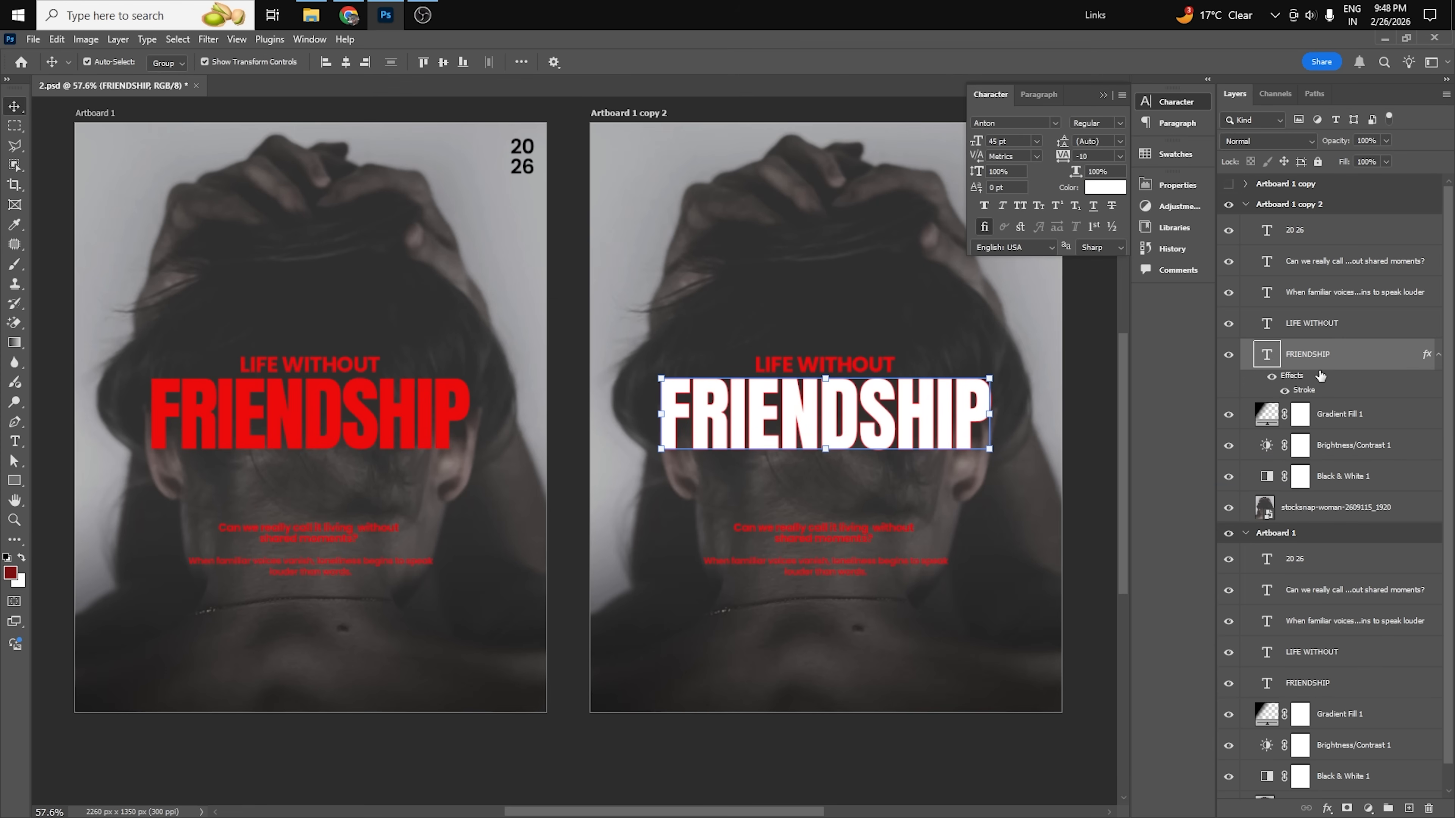
On a new layer clipped to the copy's FRIENDSHIP title, brush neutral mid-gray shading across the lower part of the letters.
left_click(1408, 809)
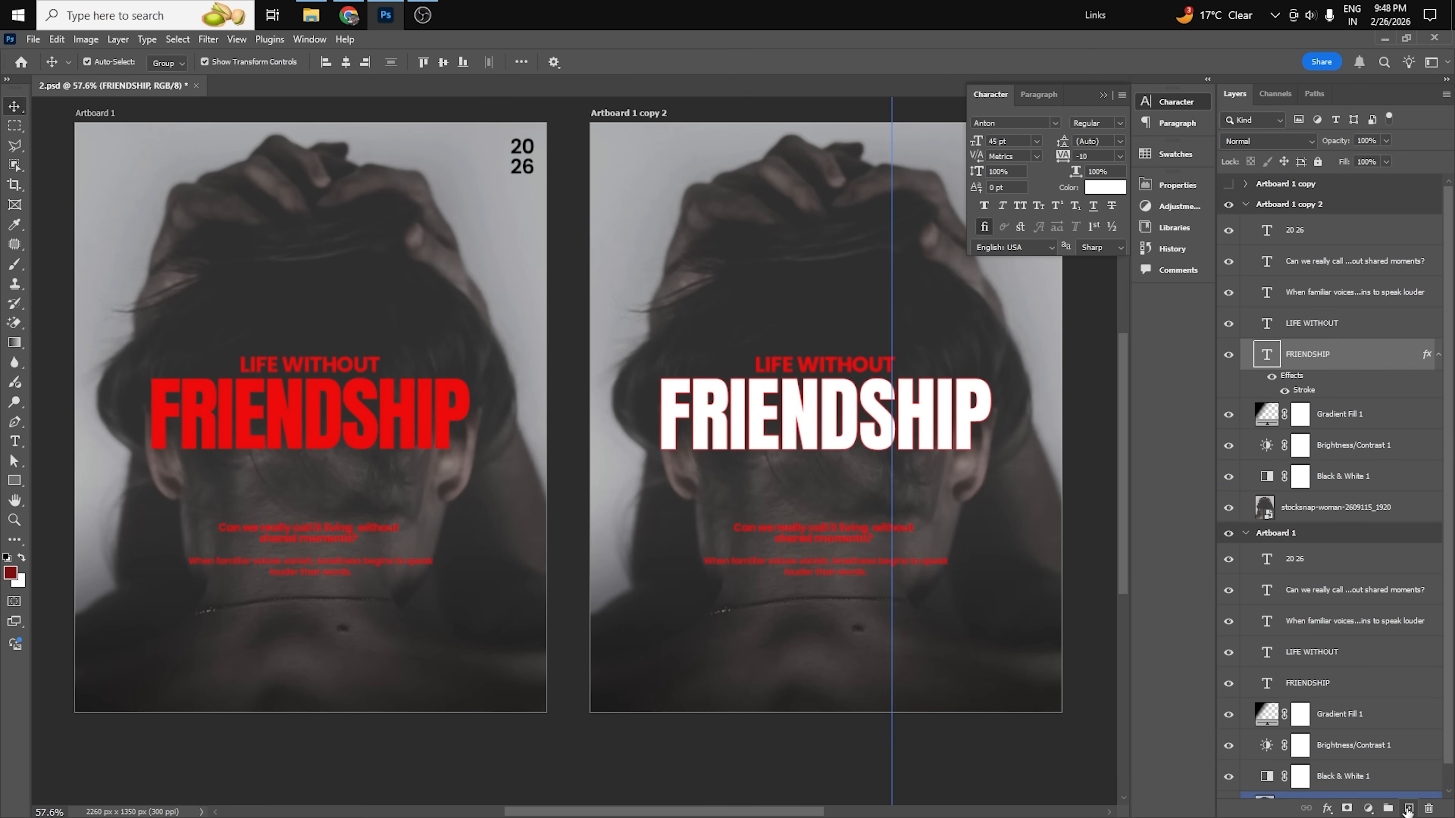
left_click(1313, 365, "alt")
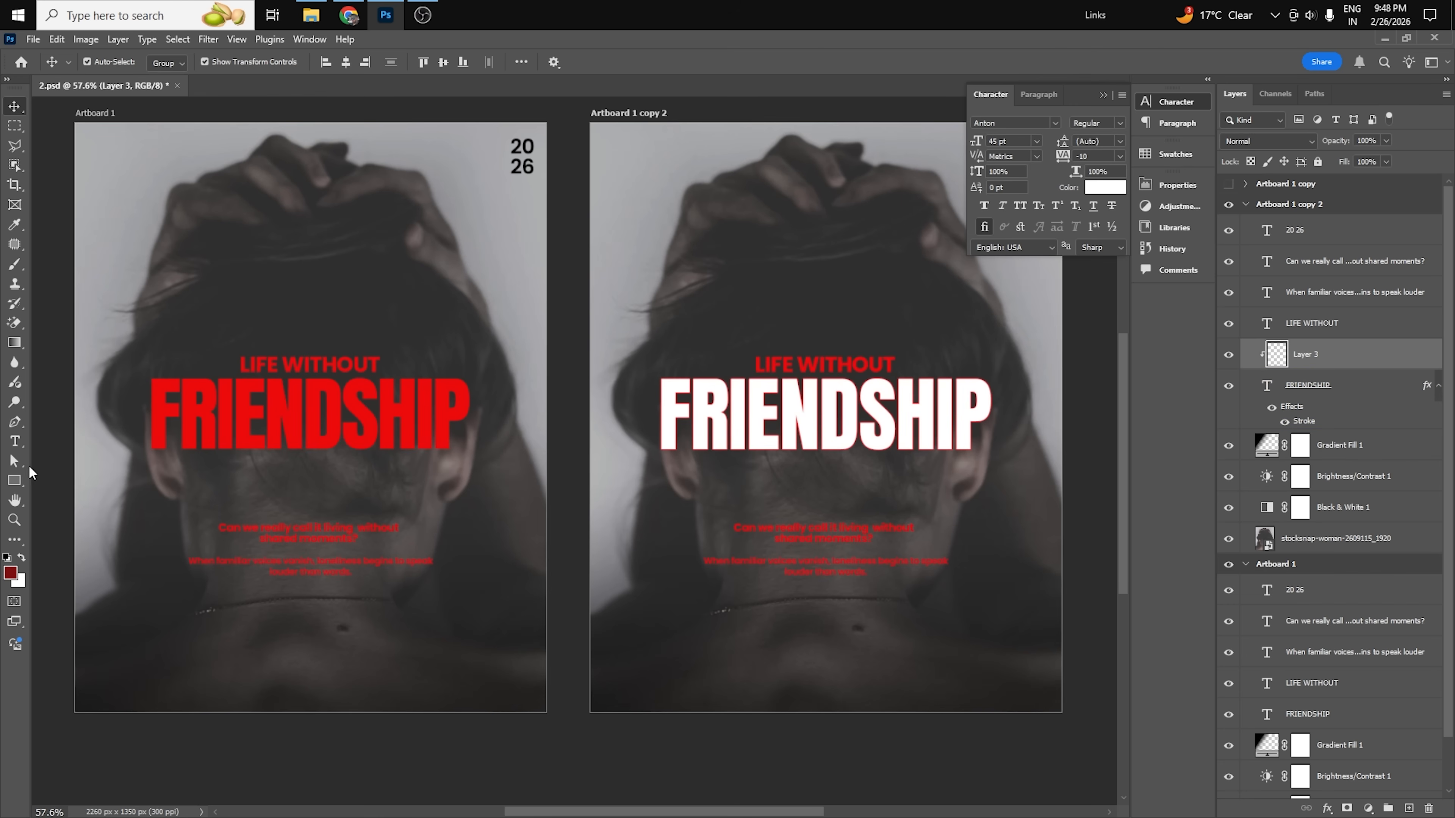
left_click(14, 265)
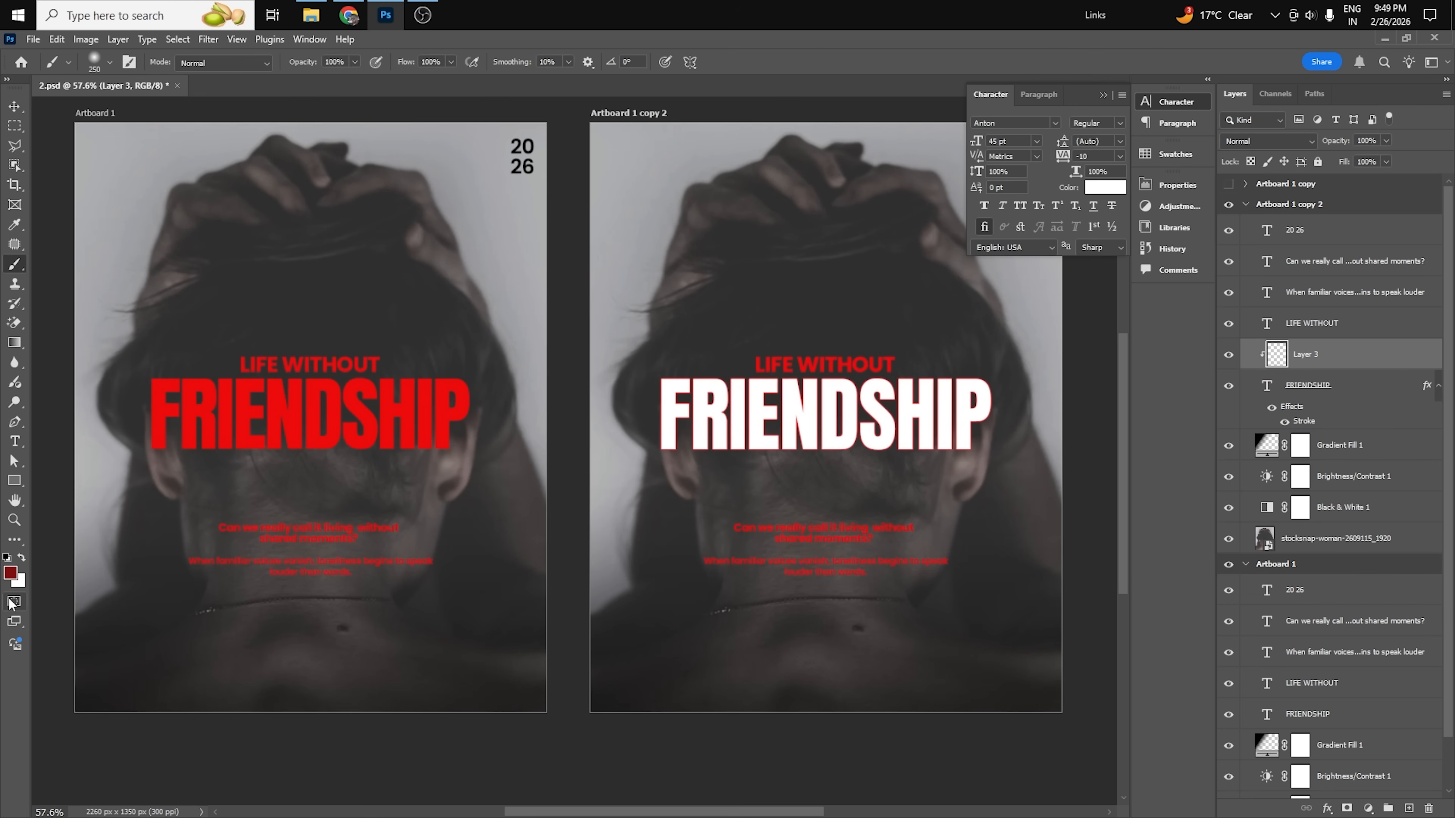
left_click(10, 573)
left_click(837, 430)
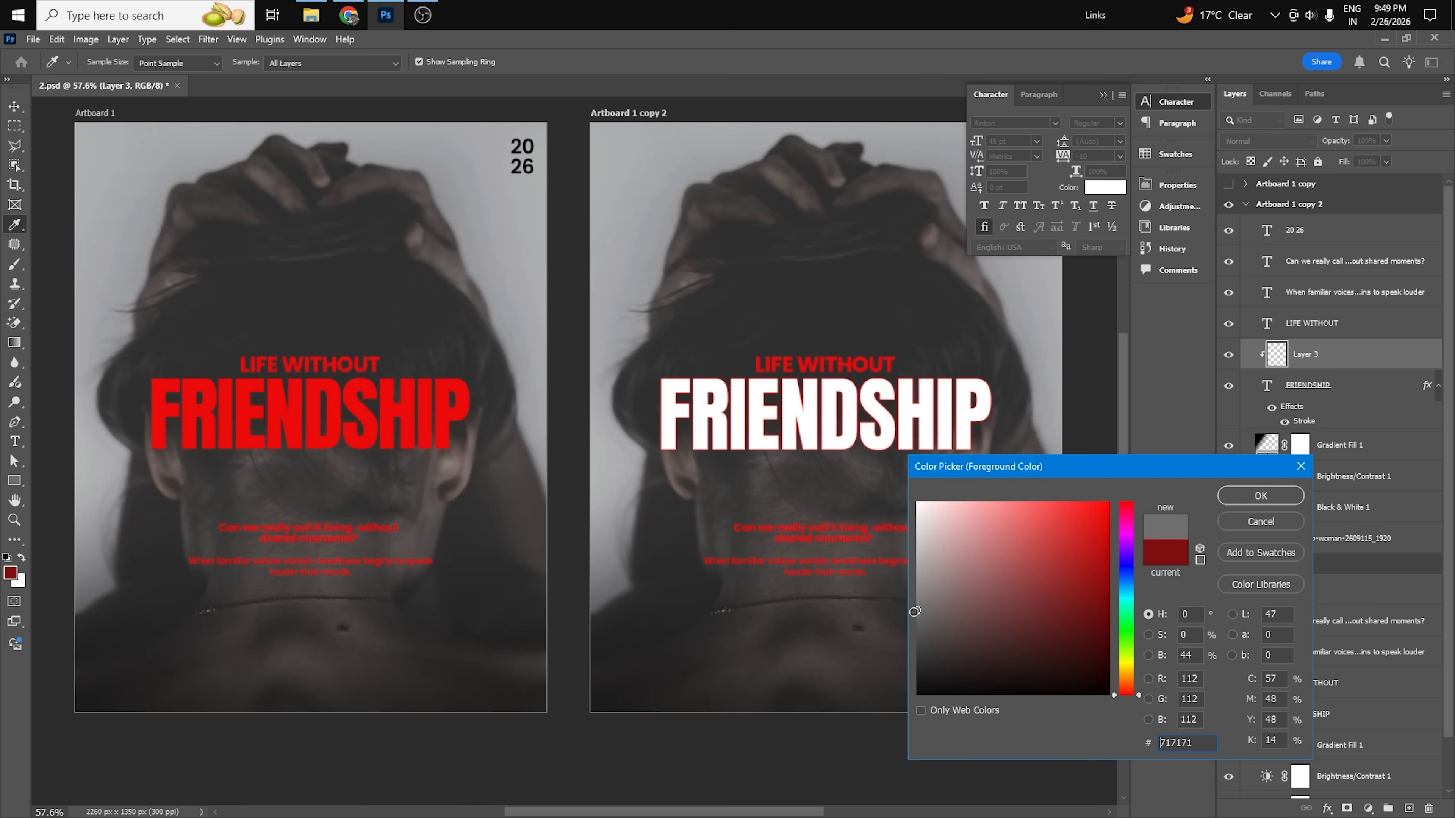
left_click(1225, 495)
left_click_drag(666, 481, 1020, 474)
mouse_move(486, 479)
left_mouse_down()
mouse_move(1081, 494)
mouse_move(517, 487)
left_mouse_up()
key("v")
Change the Stroke color of the copy's FRIENDSHIP title to white, ffffff, and apply the layer style.
left_click(1324, 417)
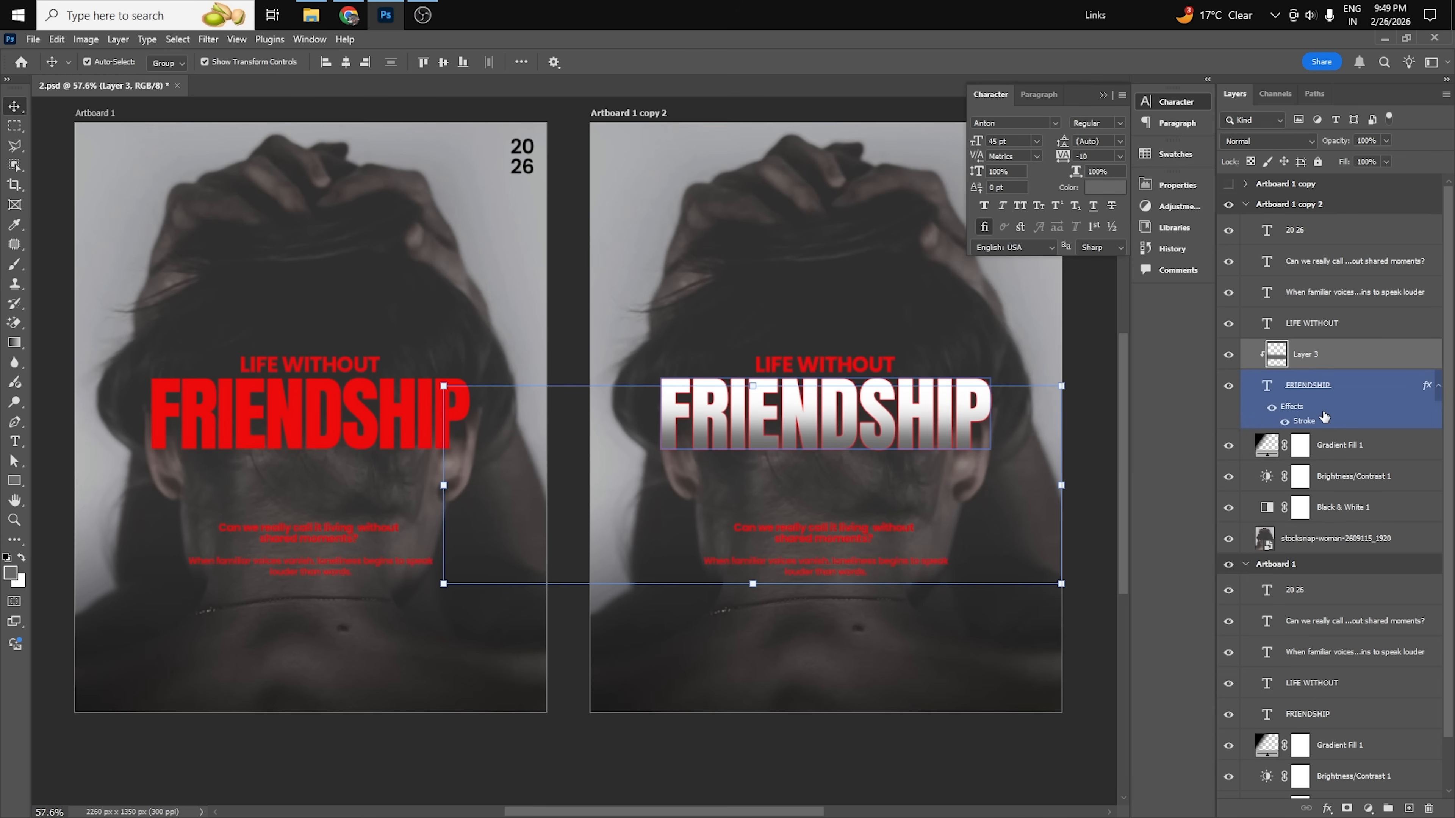
double_click(1312, 427)
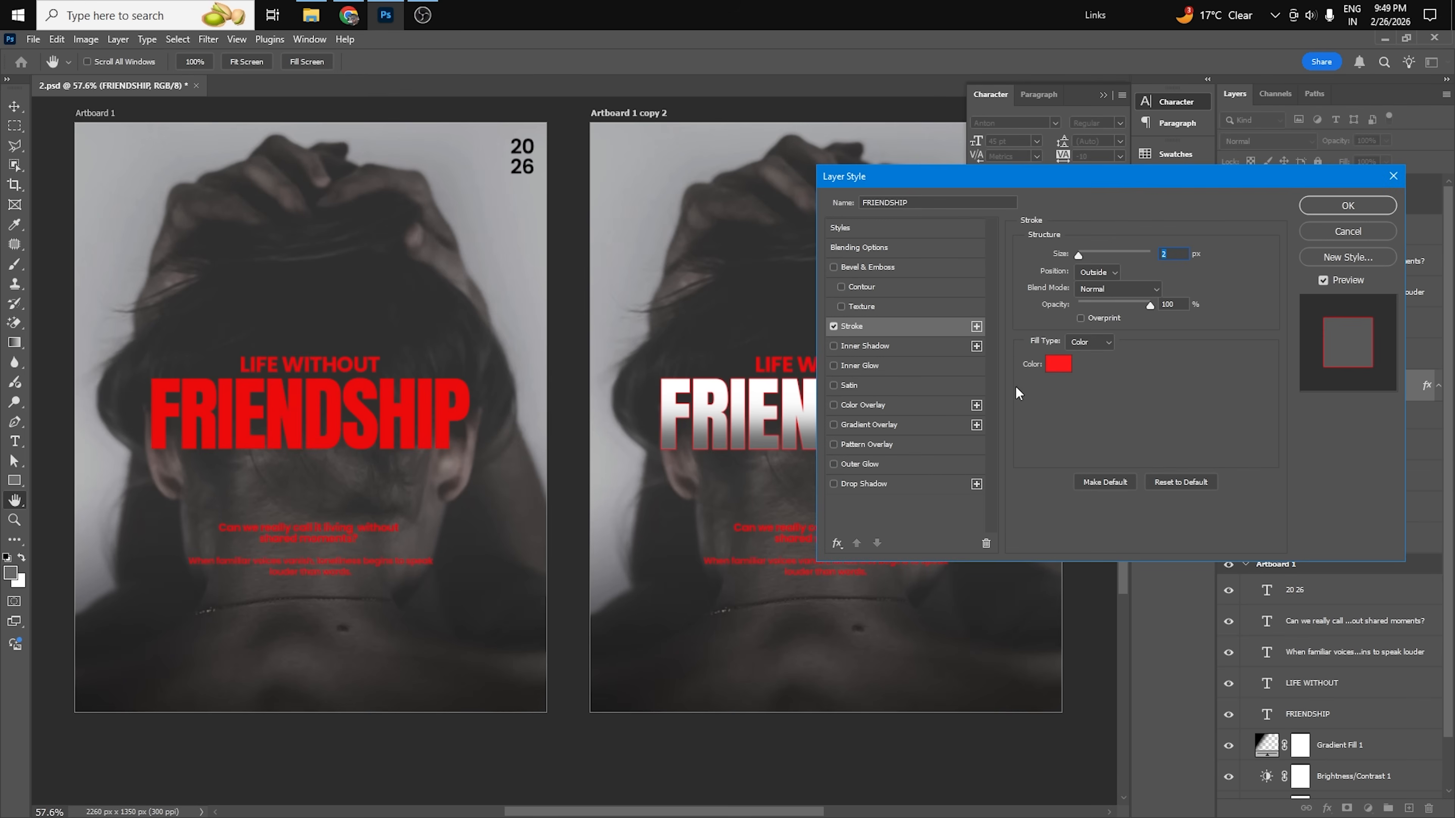
left_click(1057, 363)
type("ffffff")
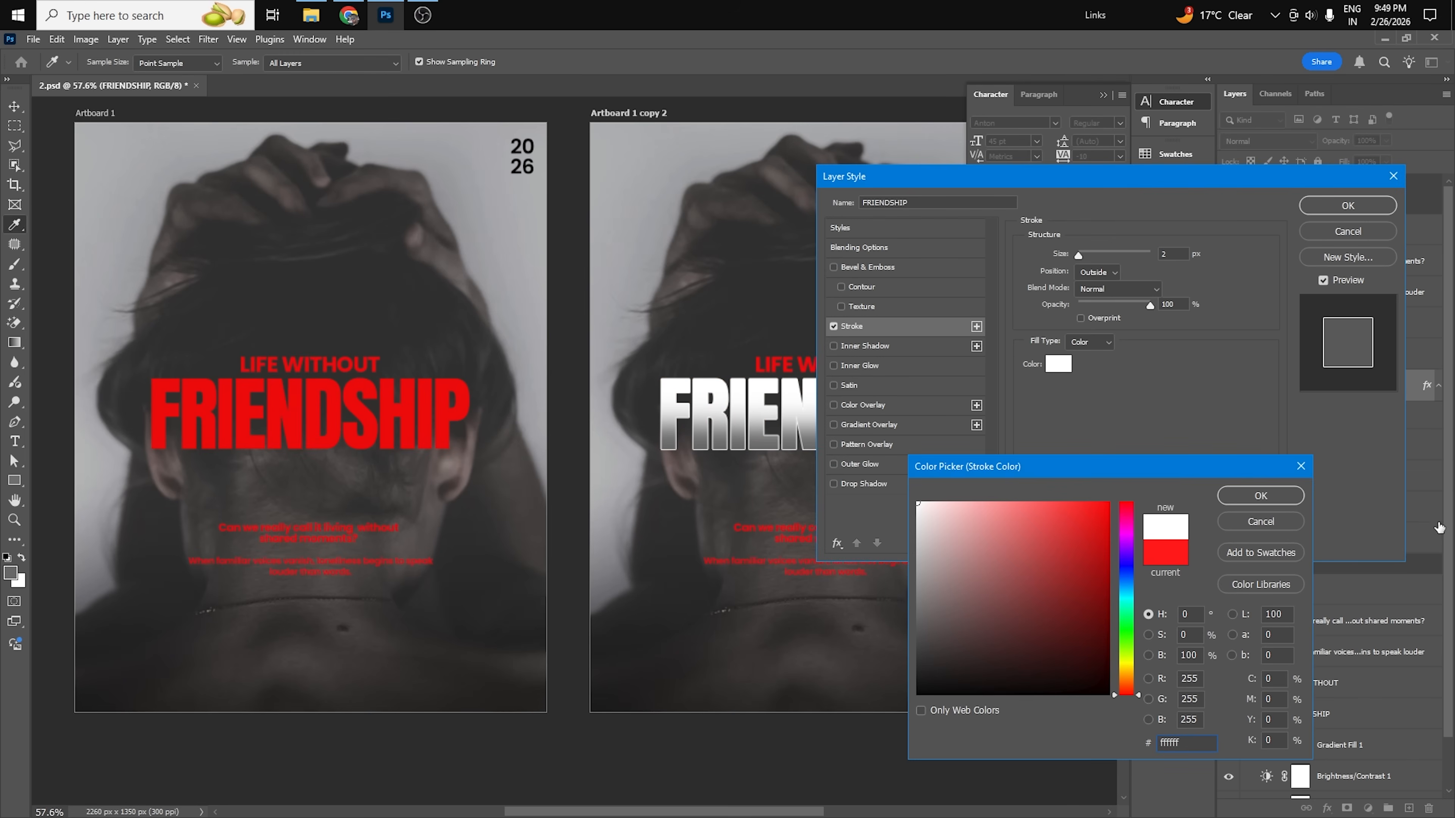
key("Return")
left_click(1328, 215)
left_click(1115, 448)
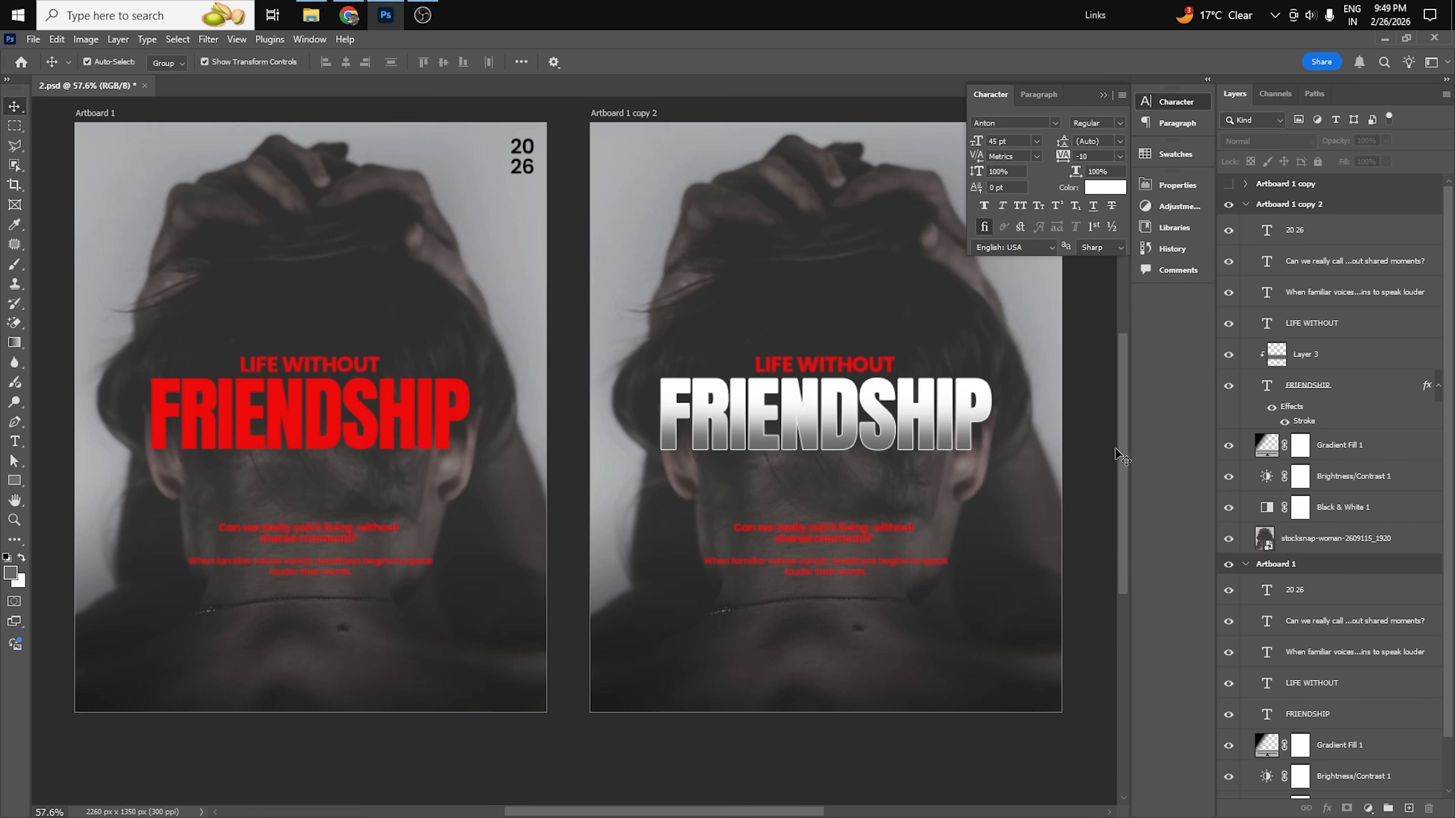
left_click(361, 430)
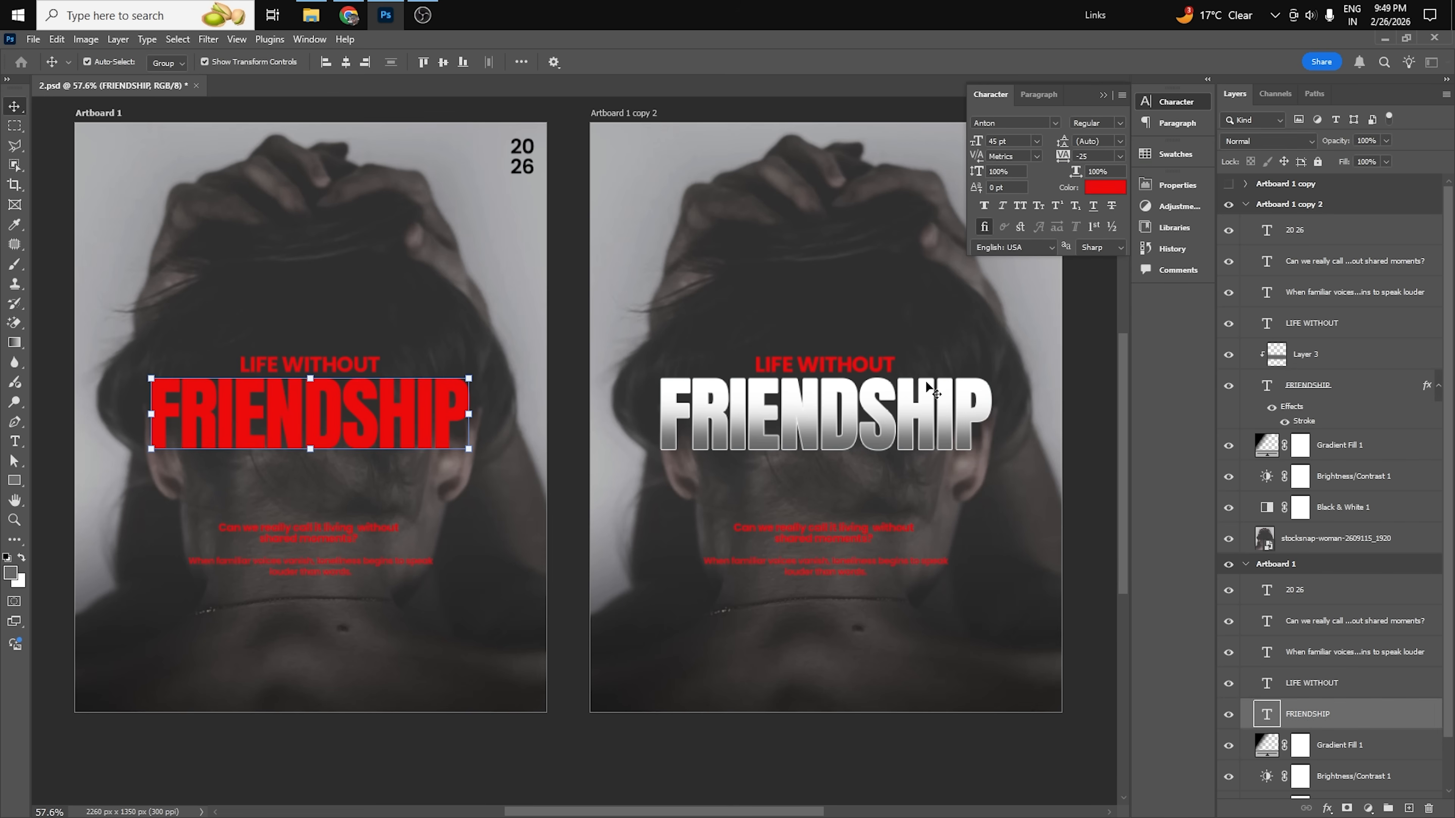
Set the text color of the FRIENDSHIP title on Artboard 1 to white, ffffff.
left_click(1104, 187)
type("ffffff")
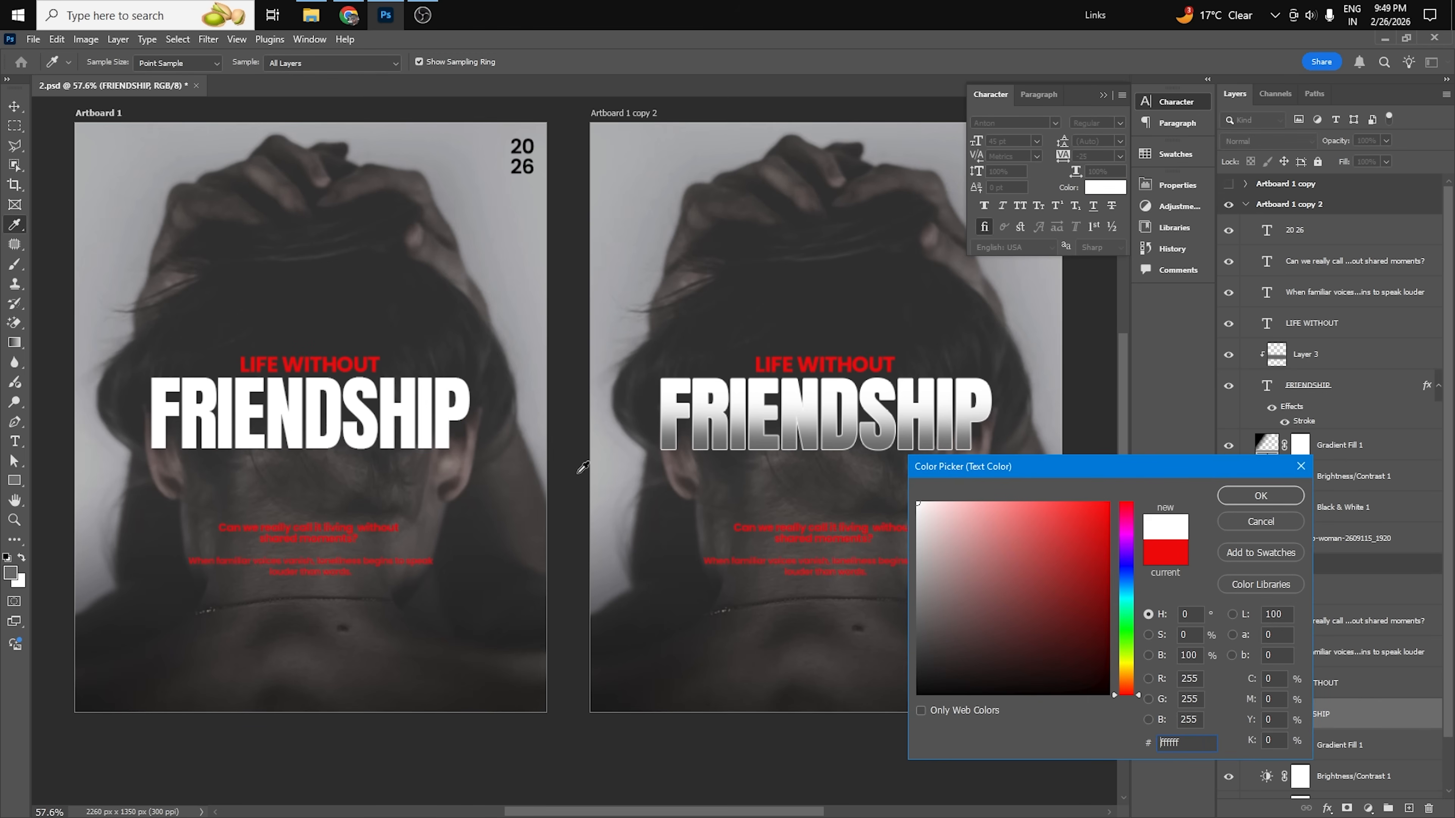
left_click(1291, 501)
left_click(583, 510)
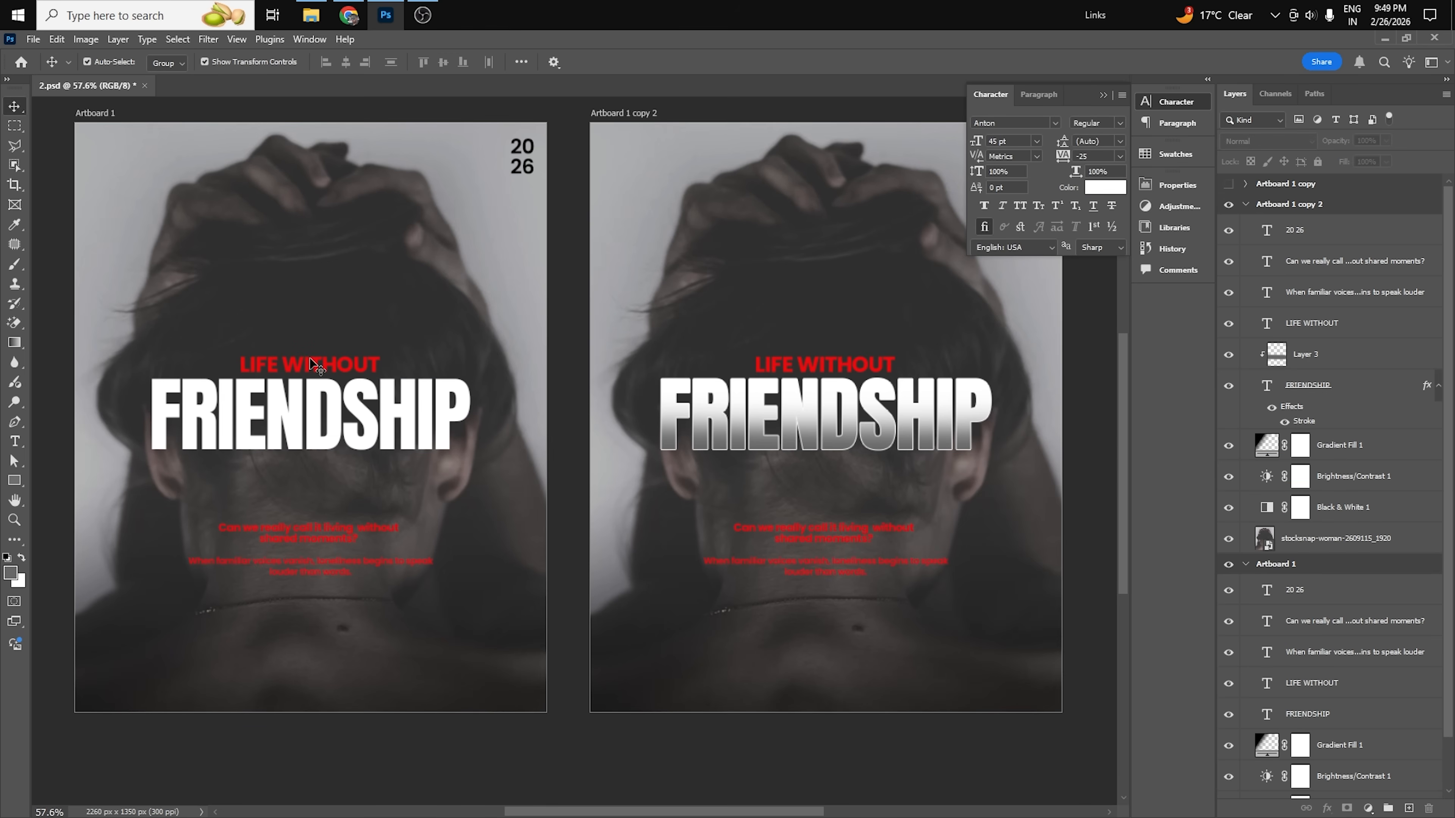
left_click(1103, 96)
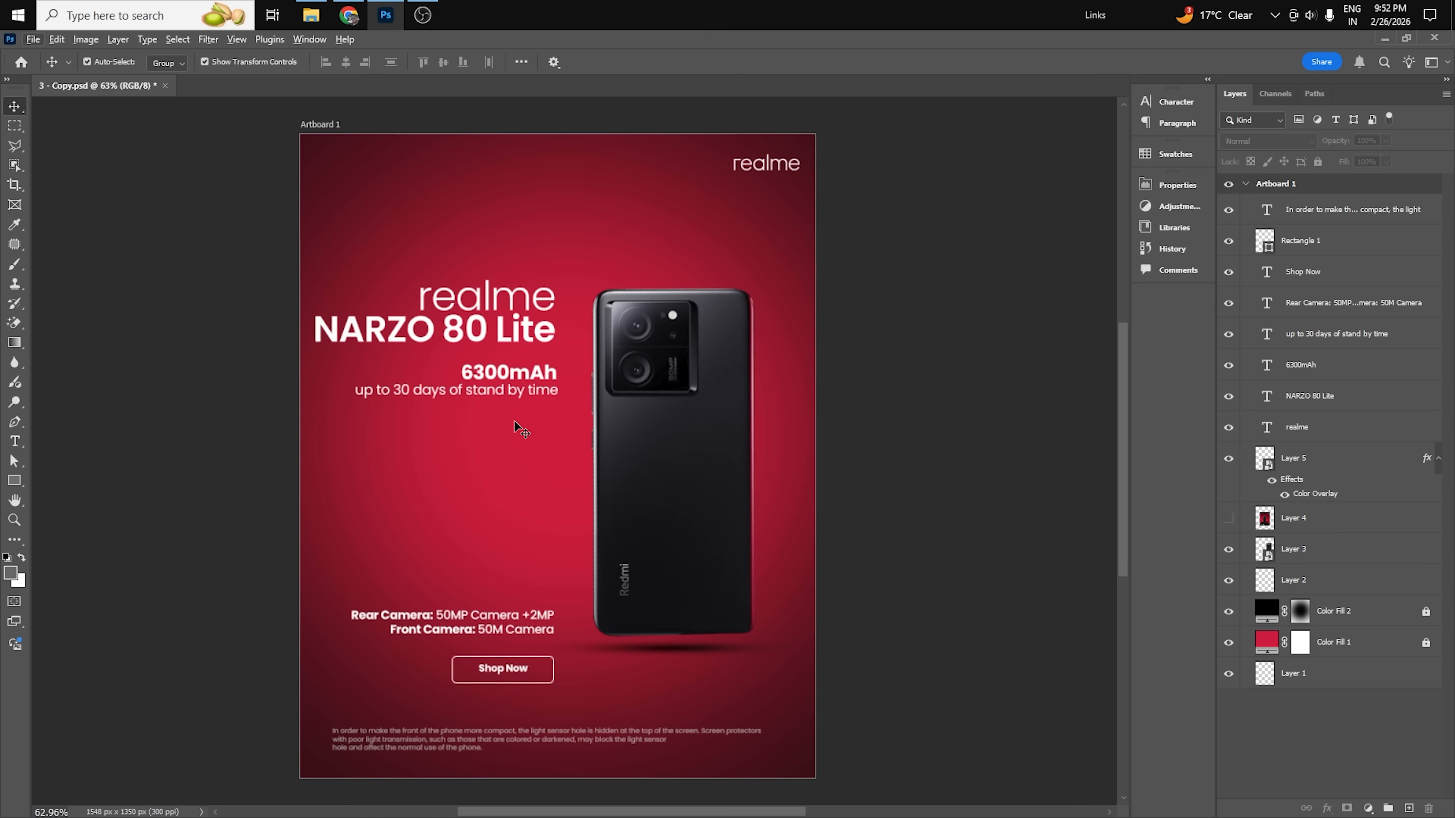
Duplicate Artboard 1 of the realme phone poster, keeping the suggested name.
left_click(1246, 183)
right_click(1281, 186)
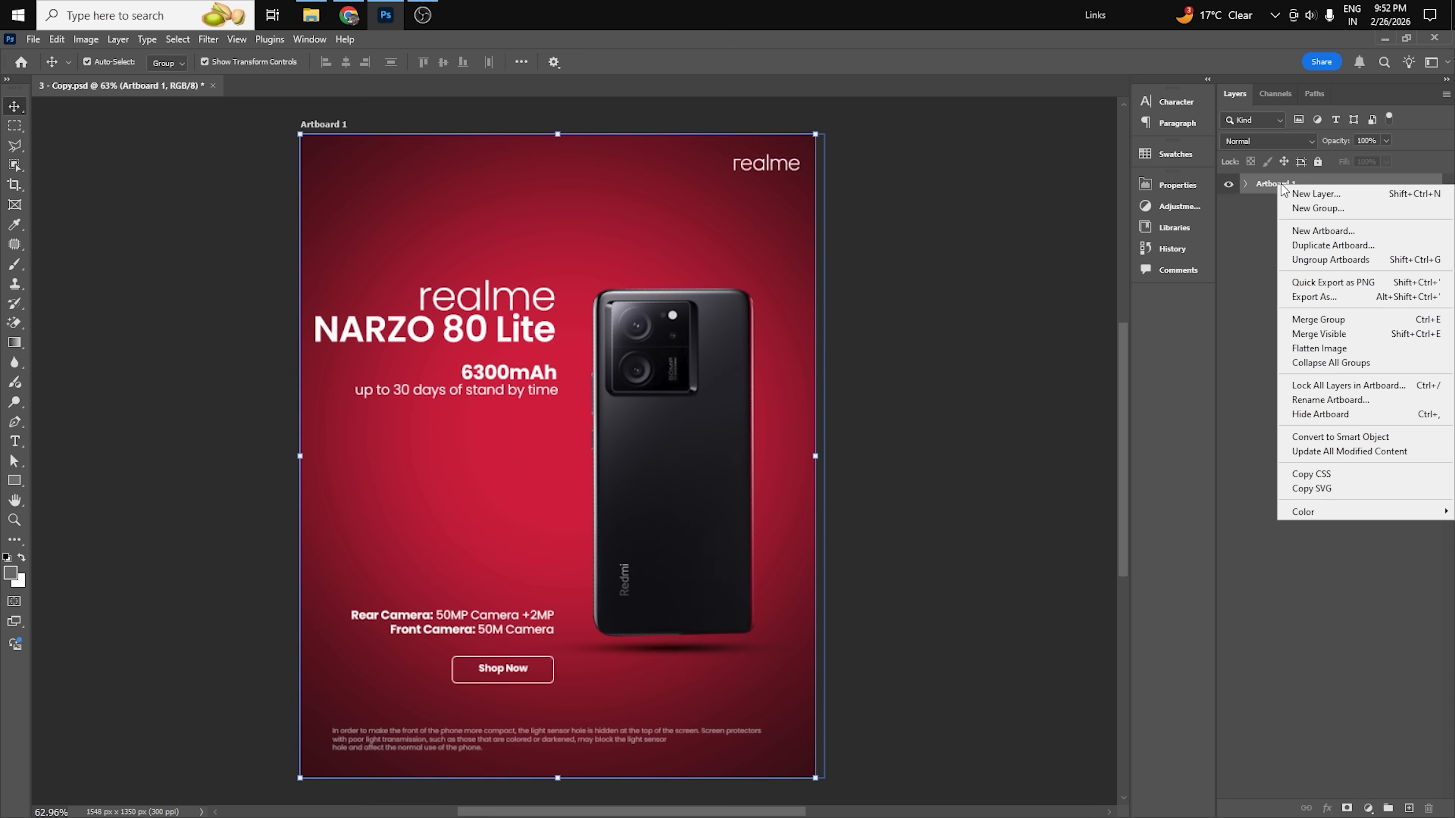
left_click(1323, 247)
left_click(849, 255)
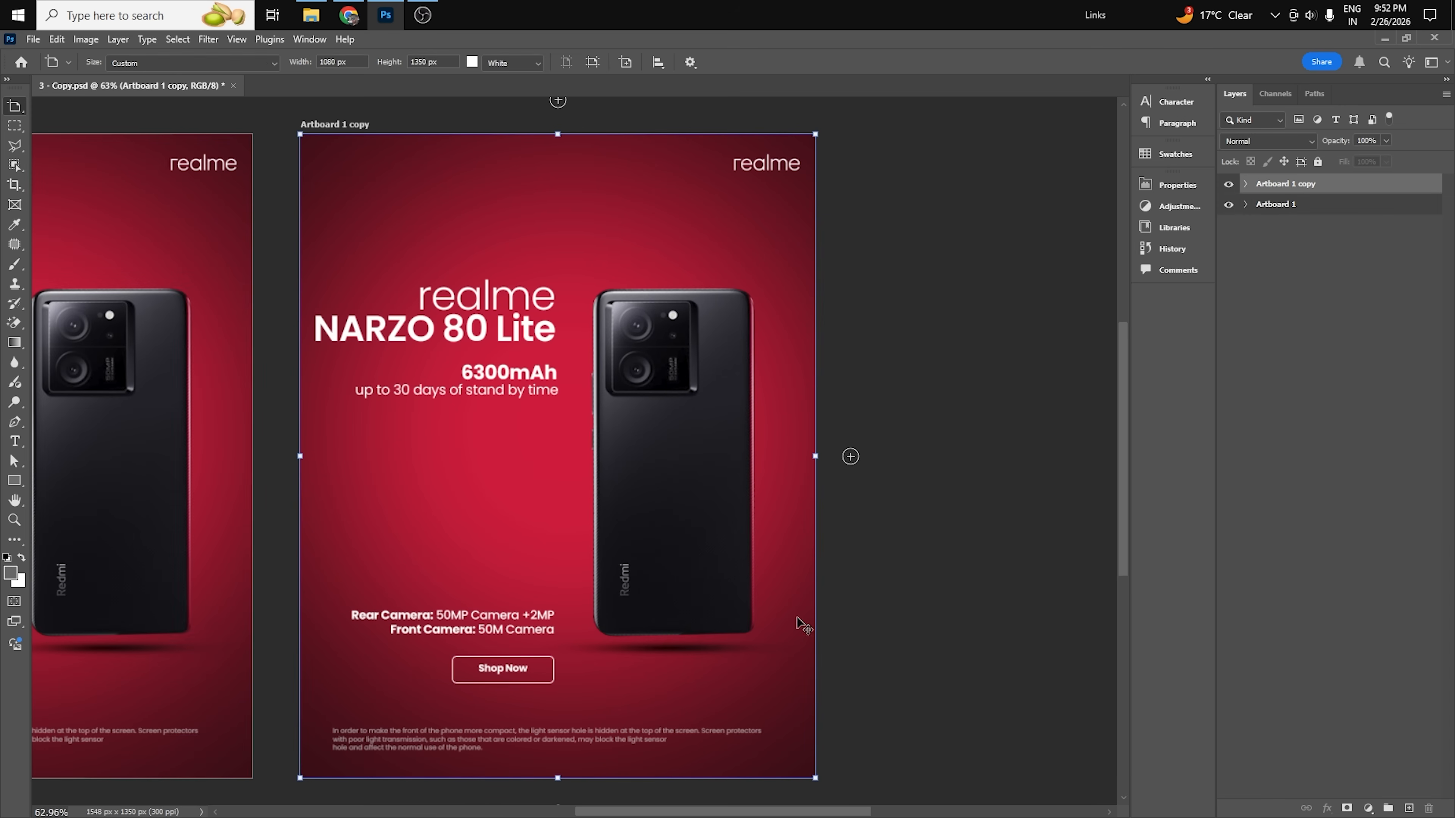
scroll(785, 417, "down", 1)
key("v")
left_click(996, 404)
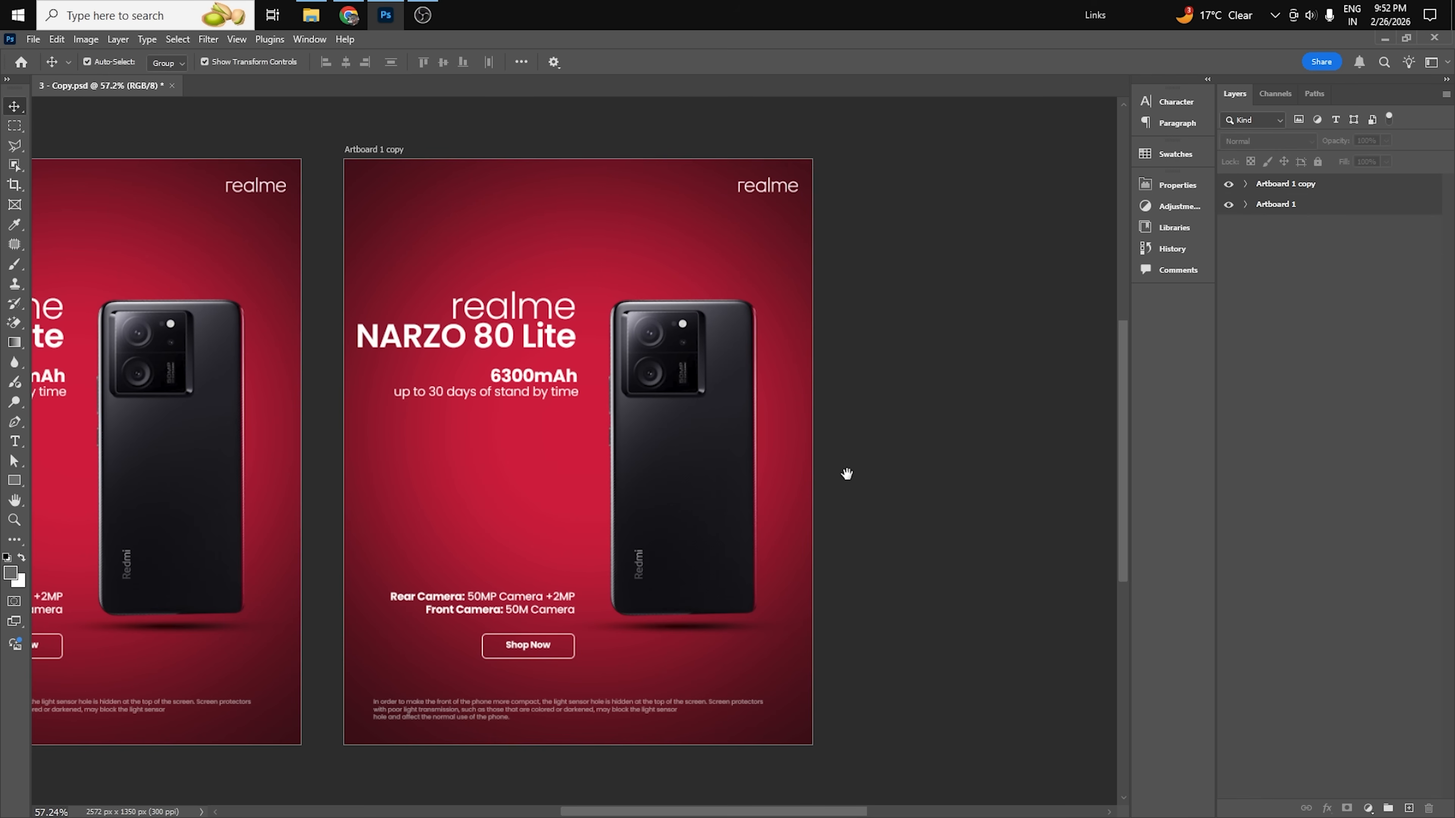
left_click_drag(847, 474, 962, 468)
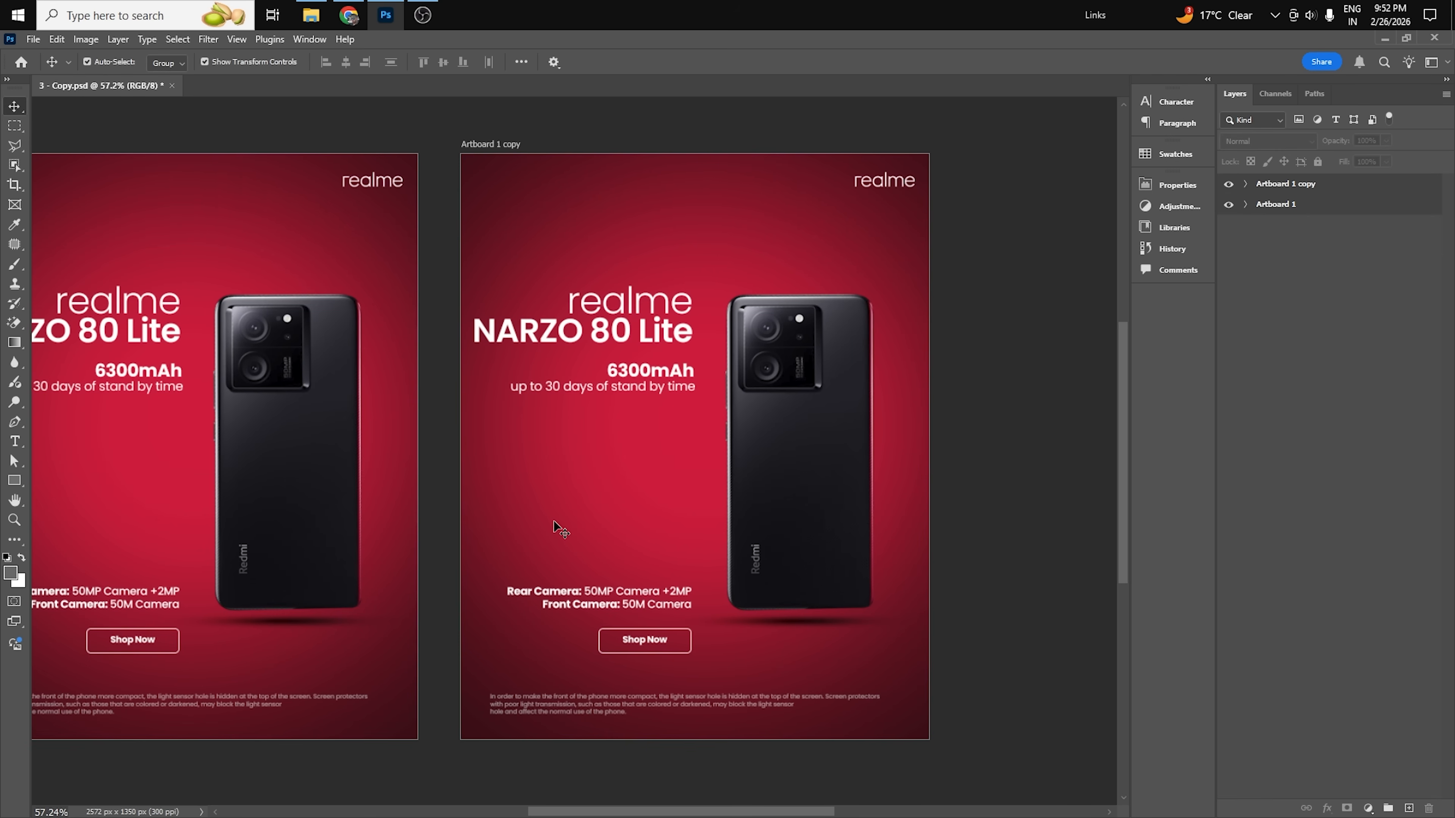
Left-align the realme, NARZO 80 Lite, 6300mAh, stand by time and camera texts on the copy and place them beside the phone's left side.
left_click_drag(430, 260, 678, 619)
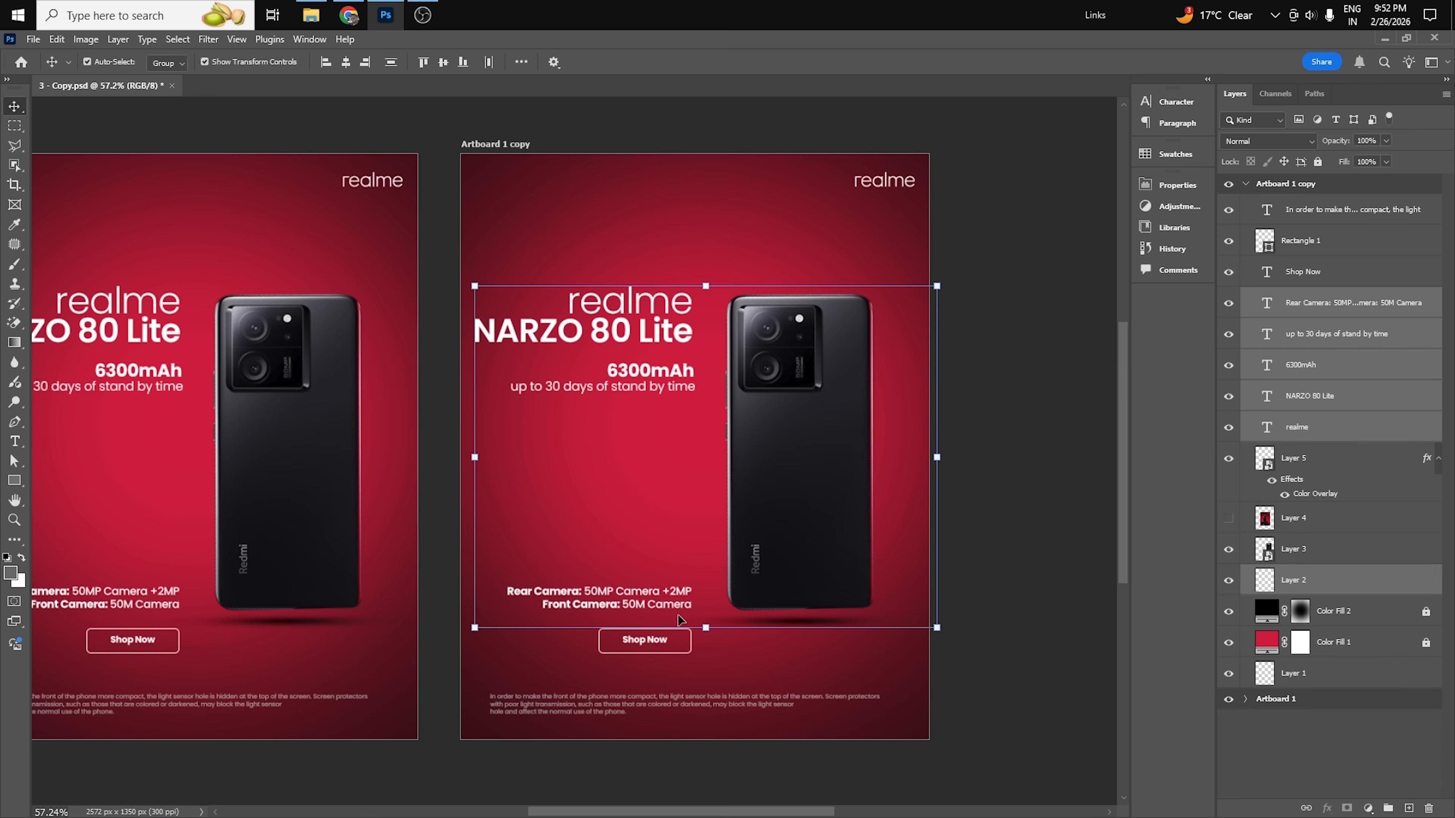
left_click(762, 533, "shift")
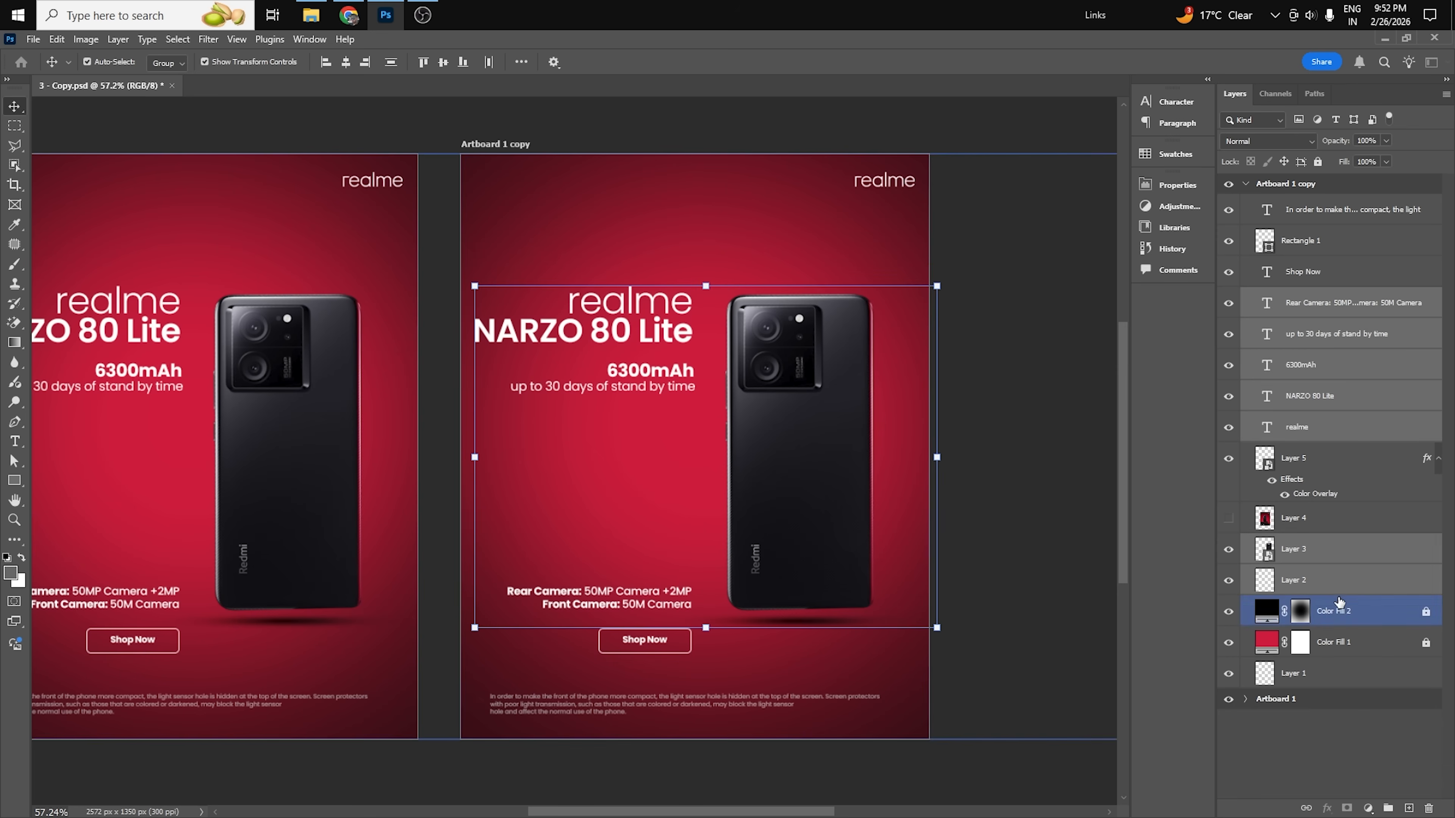
left_click(1317, 580, "ctrl")
left_click(1317, 549, "ctrl")
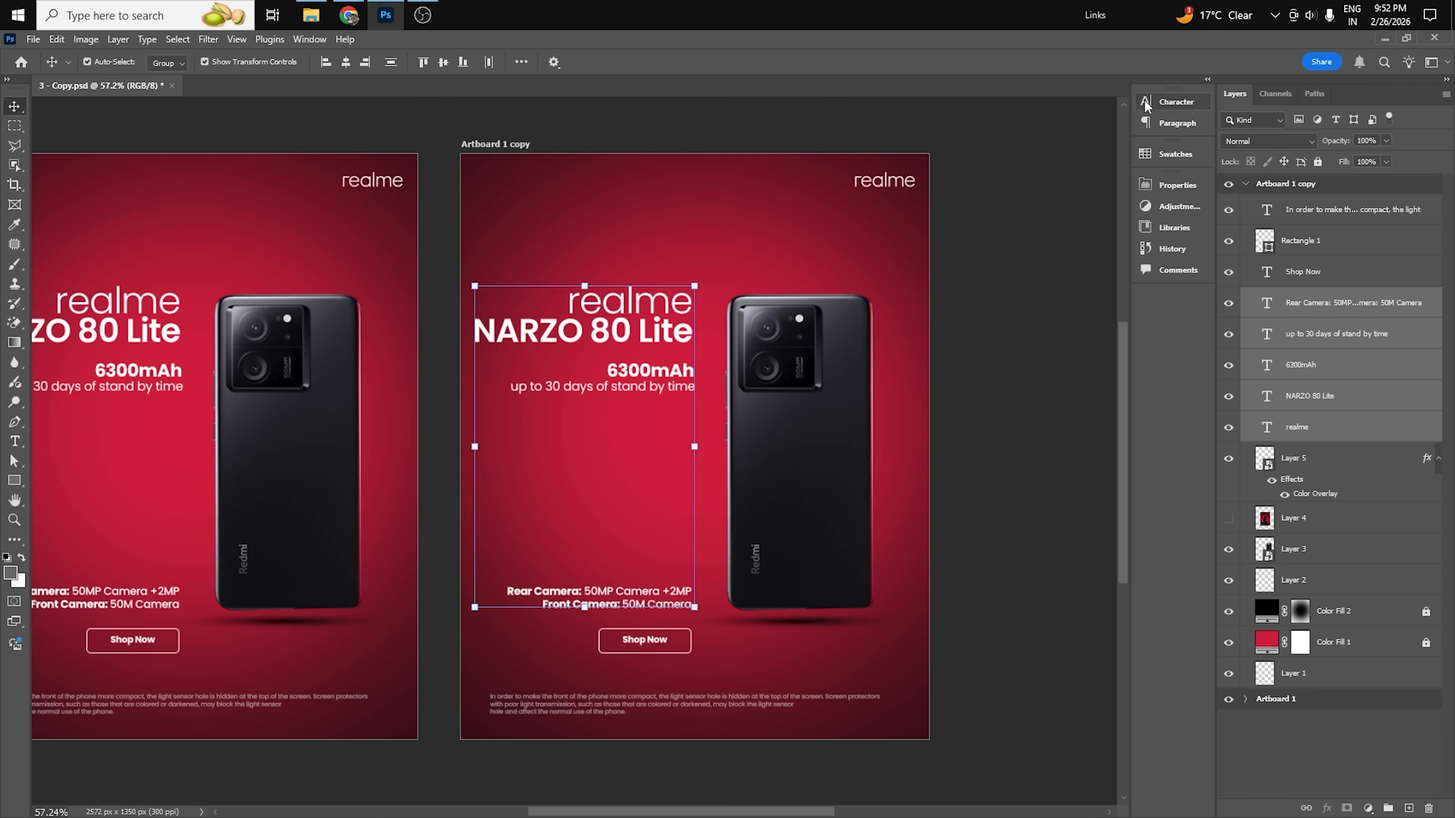
left_click(1176, 102)
left_click(1039, 94)
left_click(985, 122)
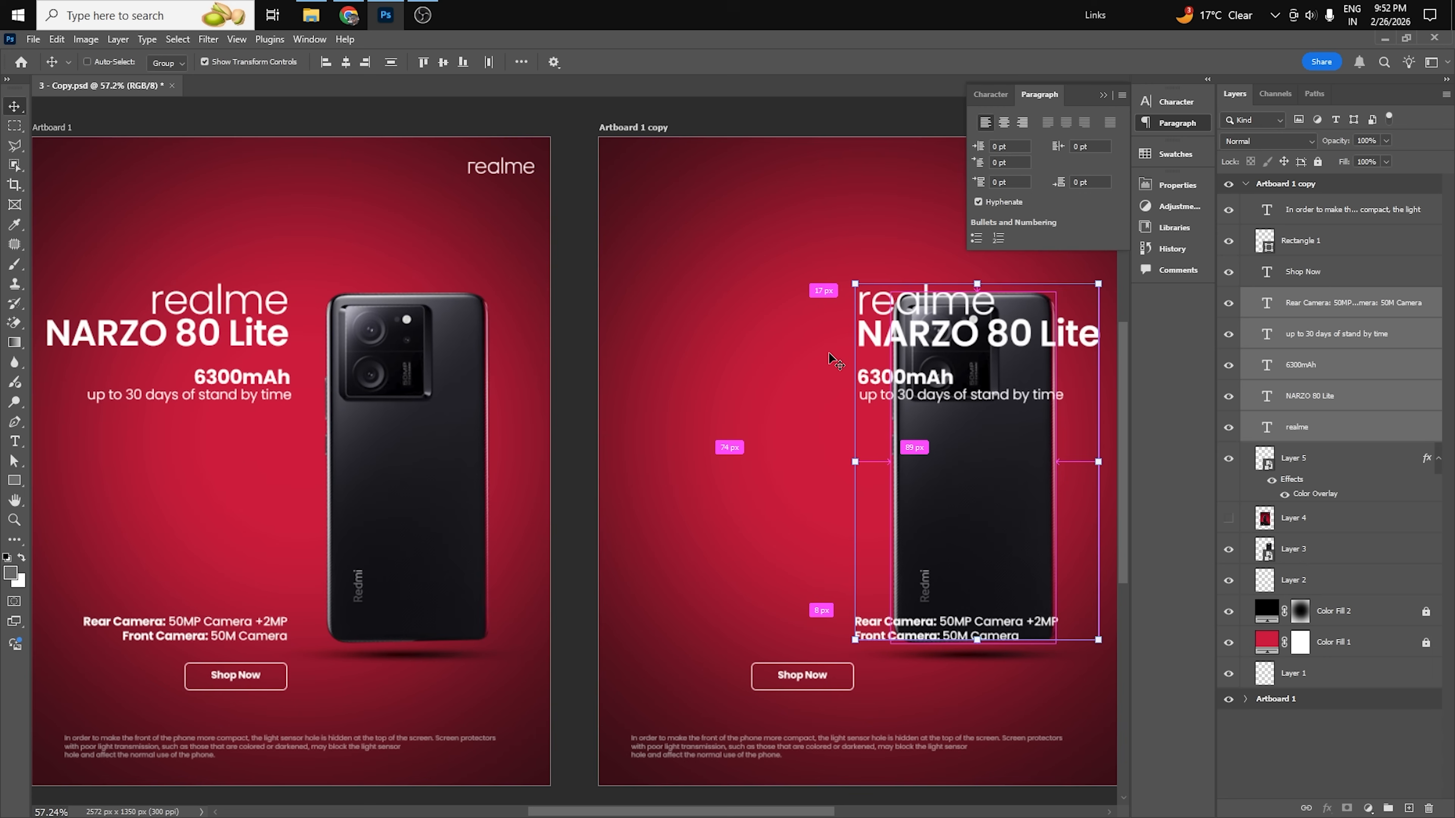
key("ctrl+0")
left_click_drag(948, 356, 712, 366)
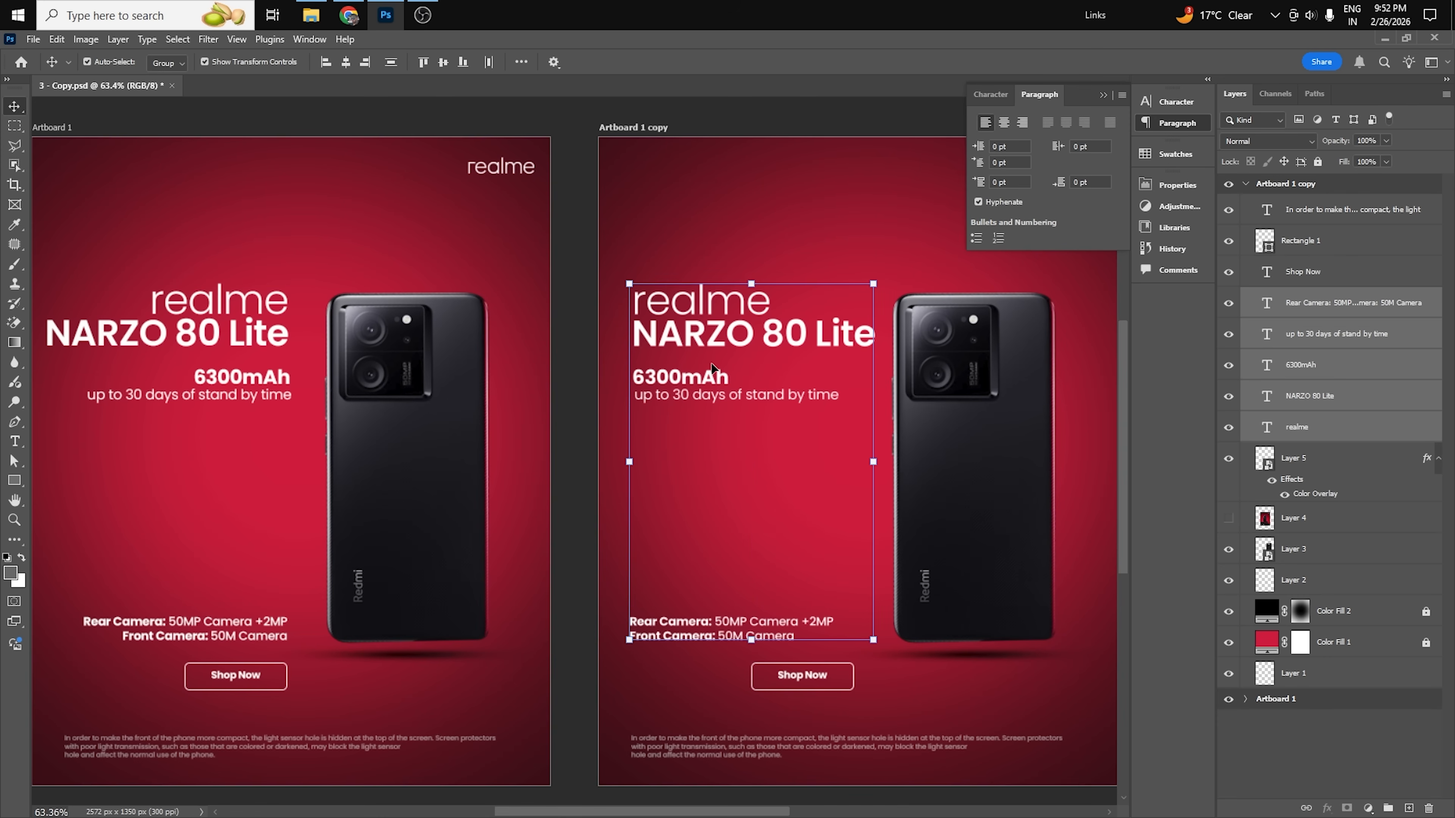
Move the copy's Shop Now button with its label to line up with the left edge of the left-aligned text.
left_click_drag(588, 665, 925, 659)
left_click_drag(823, 681, 698, 671)
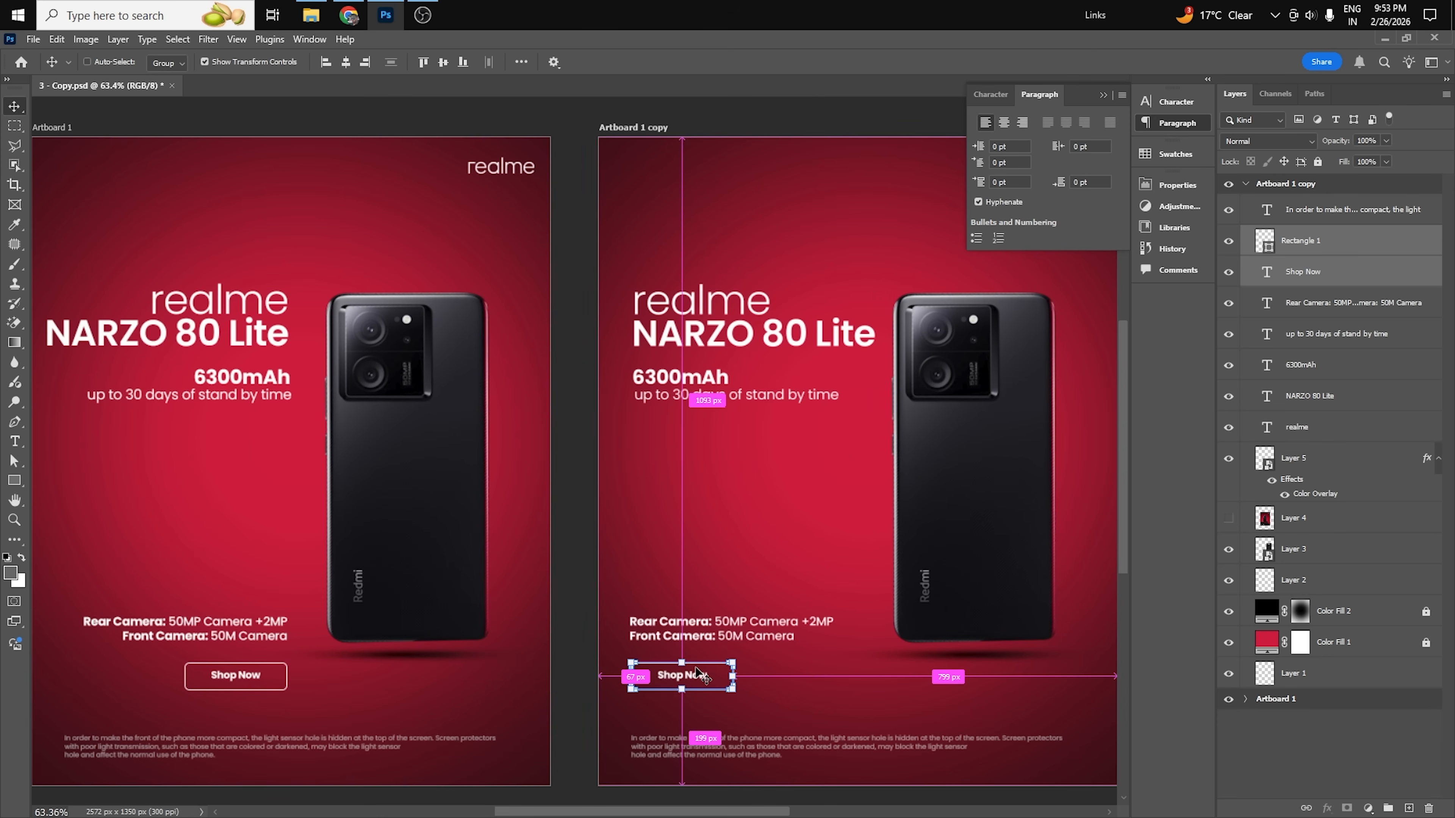
left_click_drag(456, 408, 437, 442)
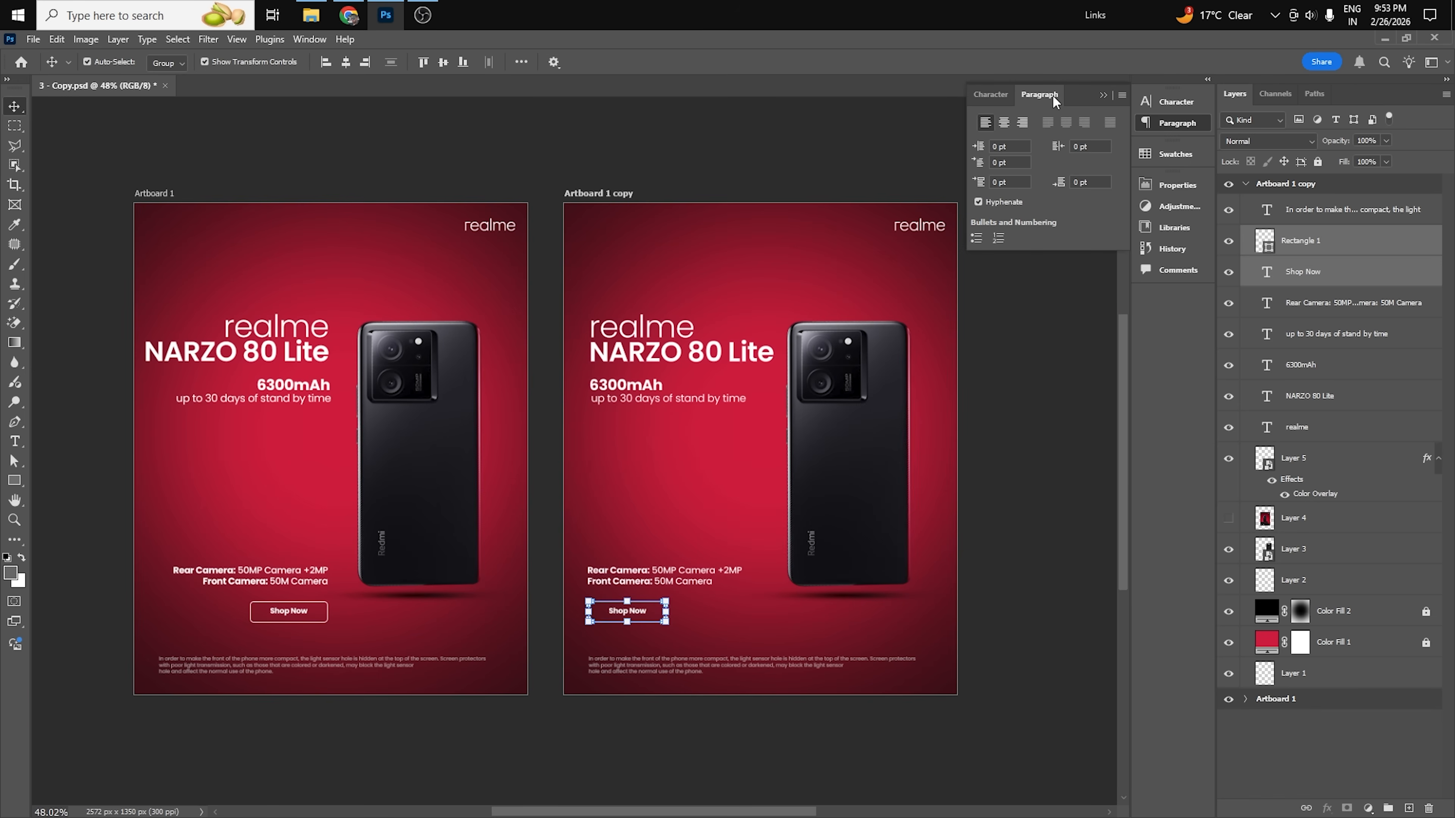
left_click(1103, 97)
left_click(1001, 378)
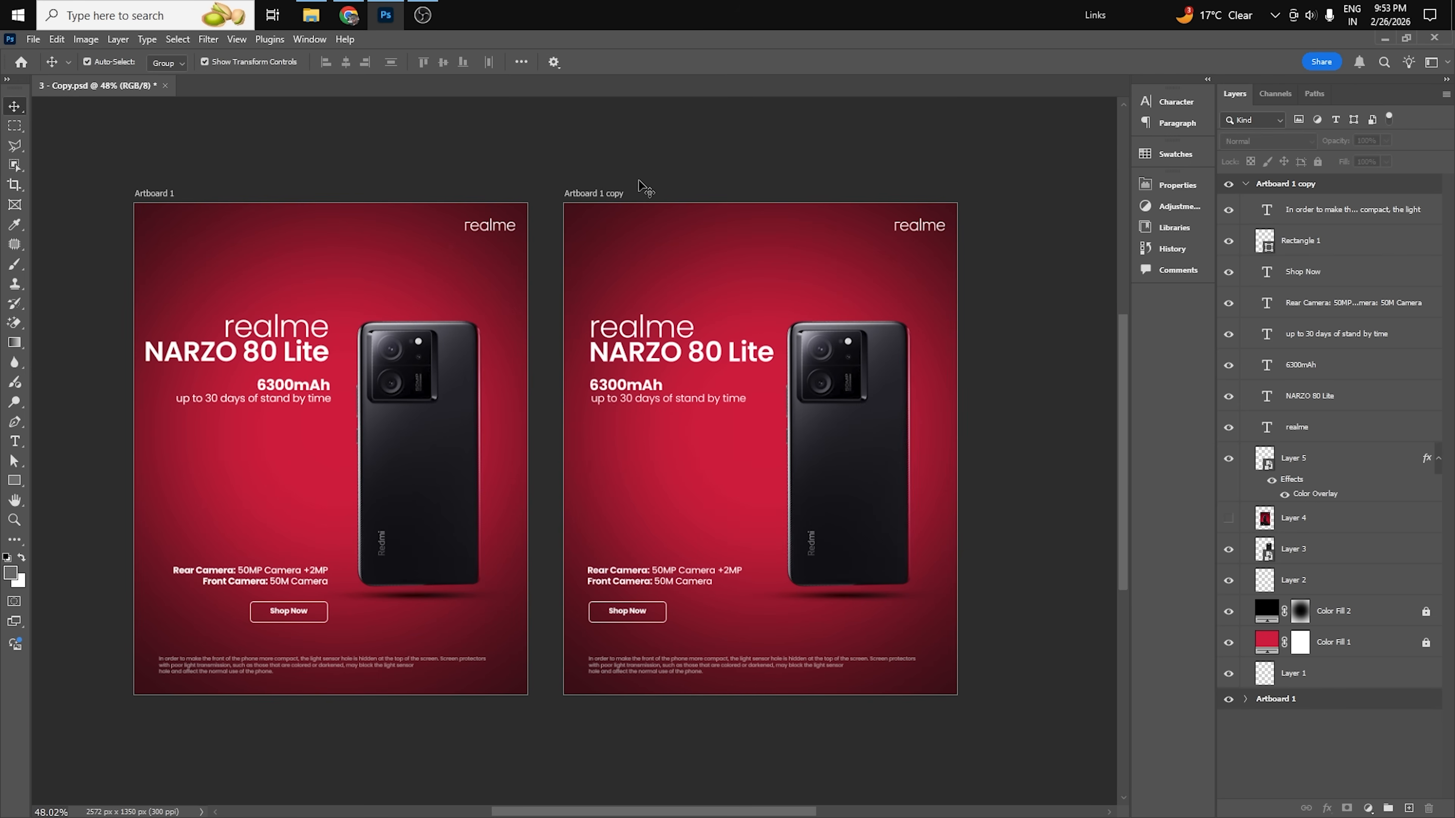
Duplicate Artboard 1 copy to start another layout variation.
left_click_drag(637, 138, 649, 637)
left_click(659, 184)
left_click(1271, 184)
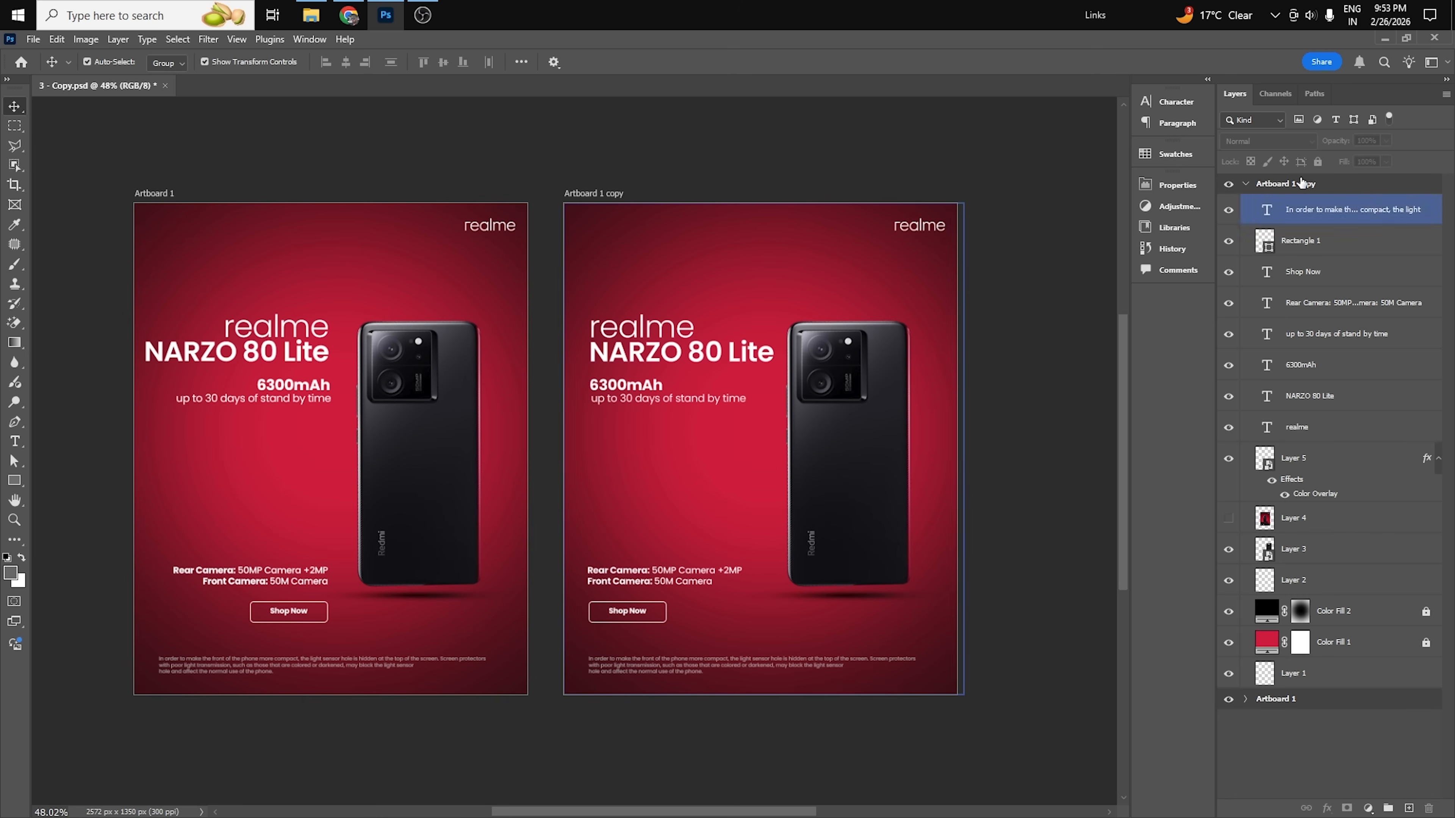
left_click(1245, 185)
right_click(1271, 187)
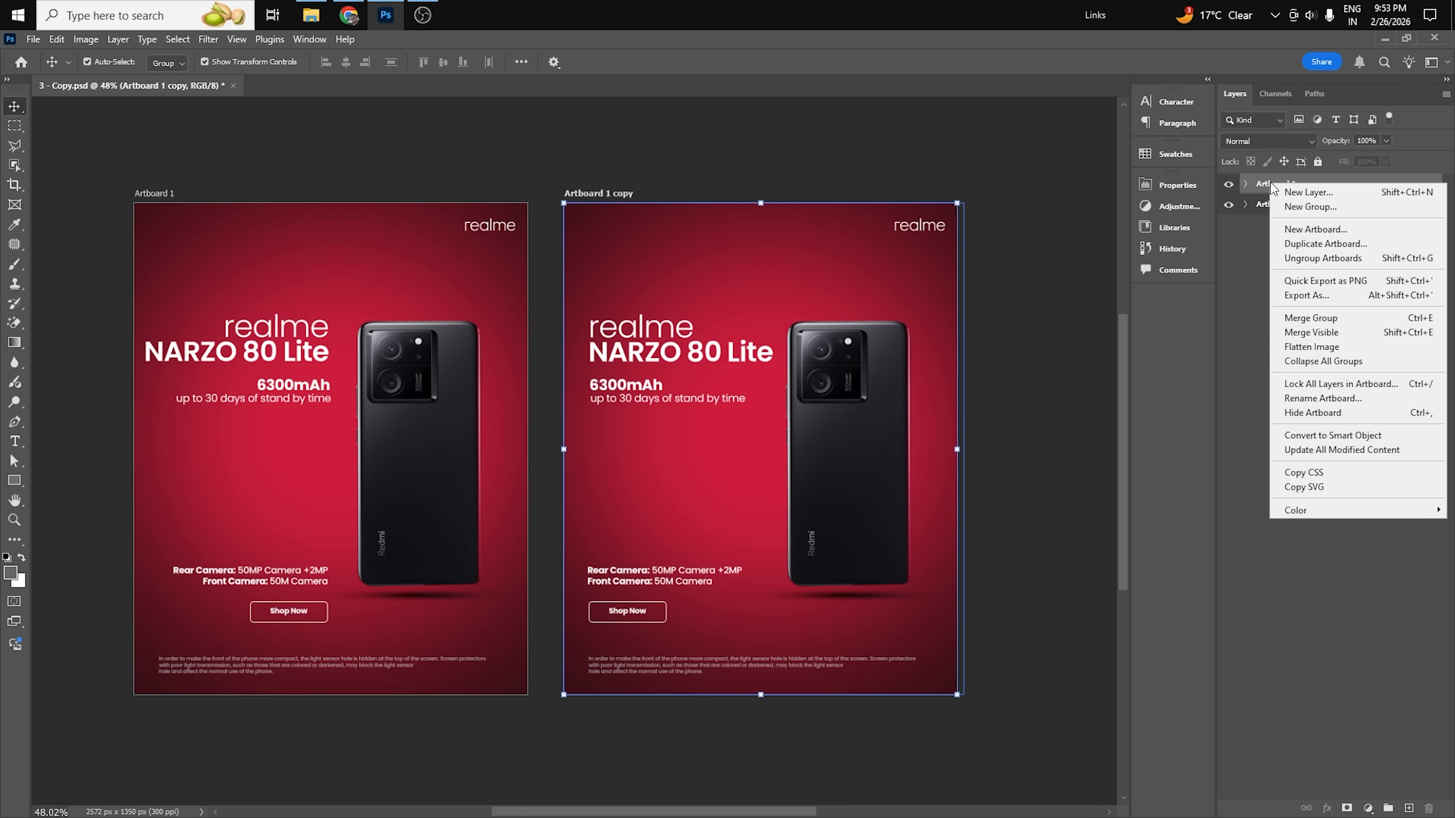
left_click(1323, 248)
left_click(859, 257)
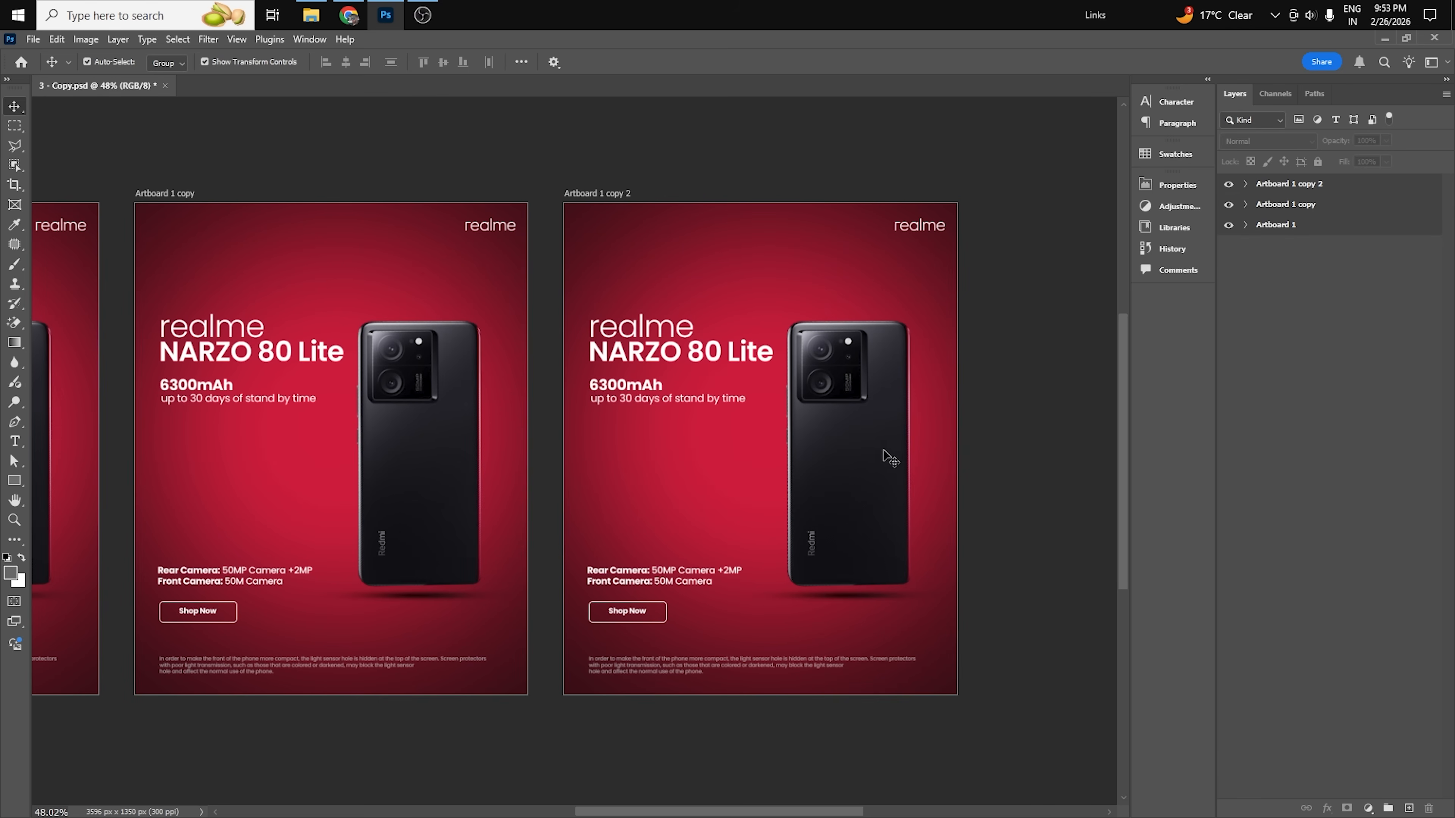
Convert the phone and its shadow on Artboard 1 copy 2 to one smart object and move it to the poster's left side.
left_click(874, 600)
left_click(879, 547, "shift")
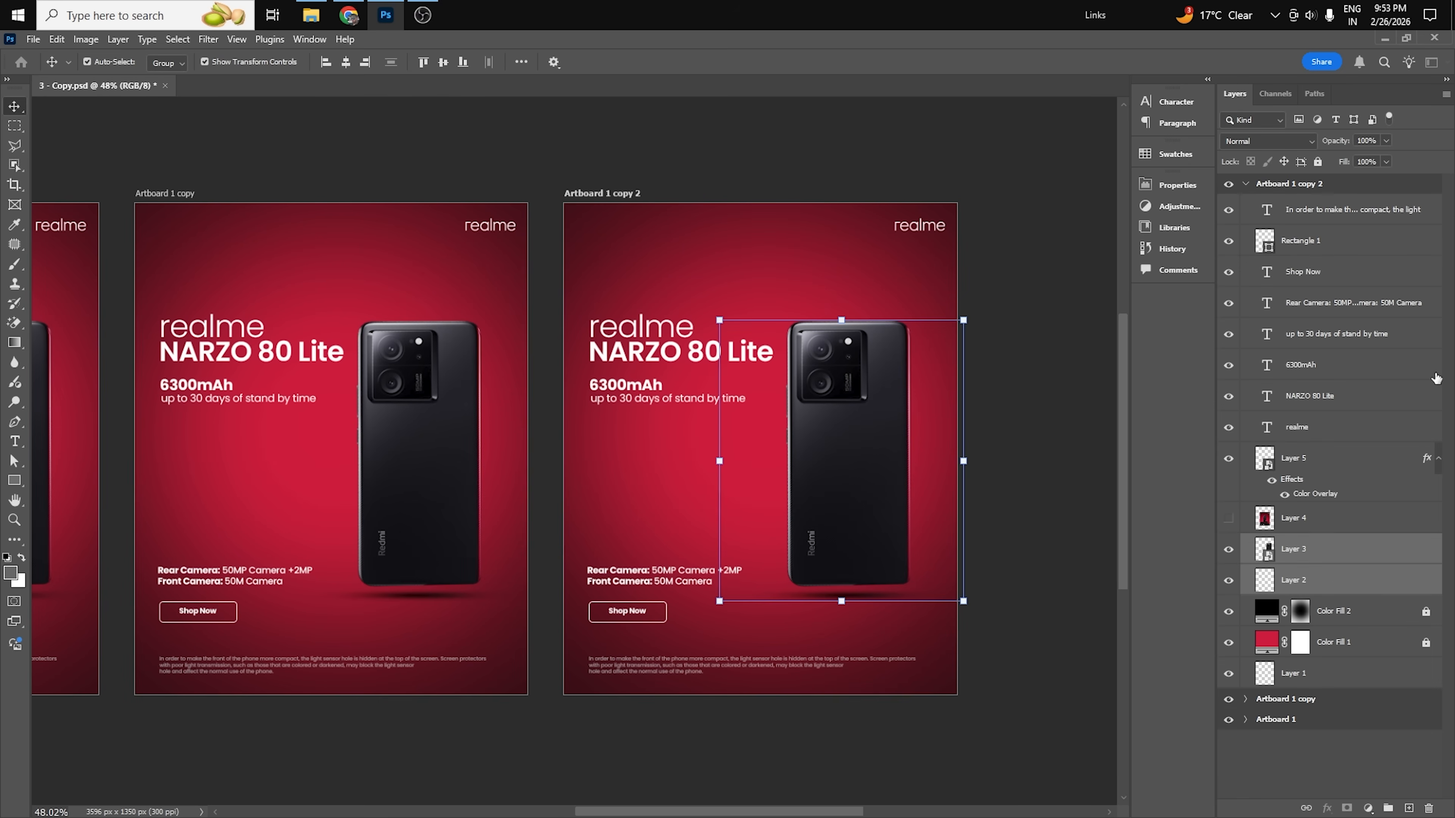
right_click(1337, 587)
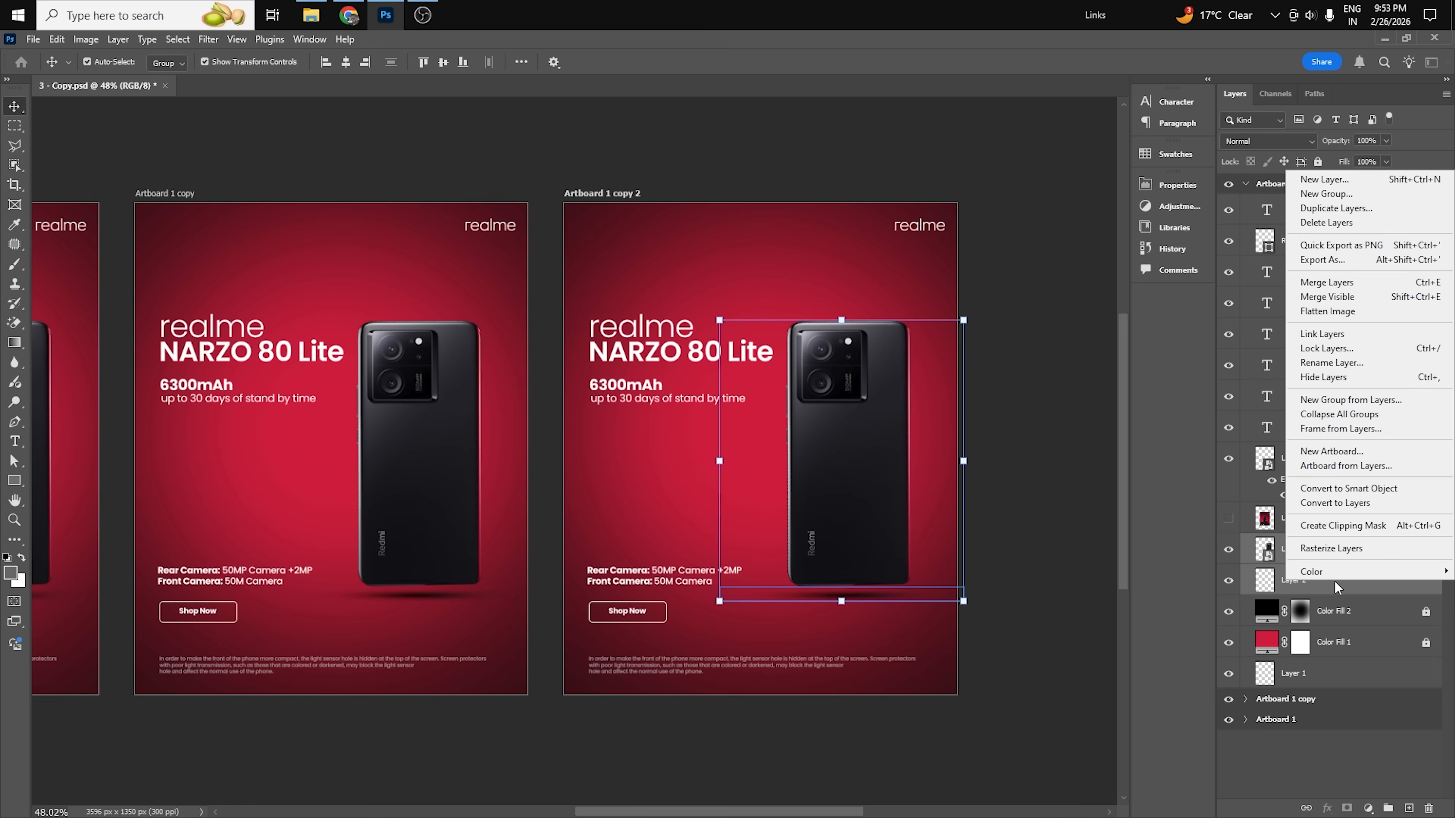
left_click(1349, 487)
left_click_drag(876, 527, 621, 423)
Place the copy's headline, battery and camera texts and Shop Now button to the right of the phone, with the text right-aligned.
left_click_drag(548, 280, 681, 599)
left_click_drag(676, 403, 840, 405)
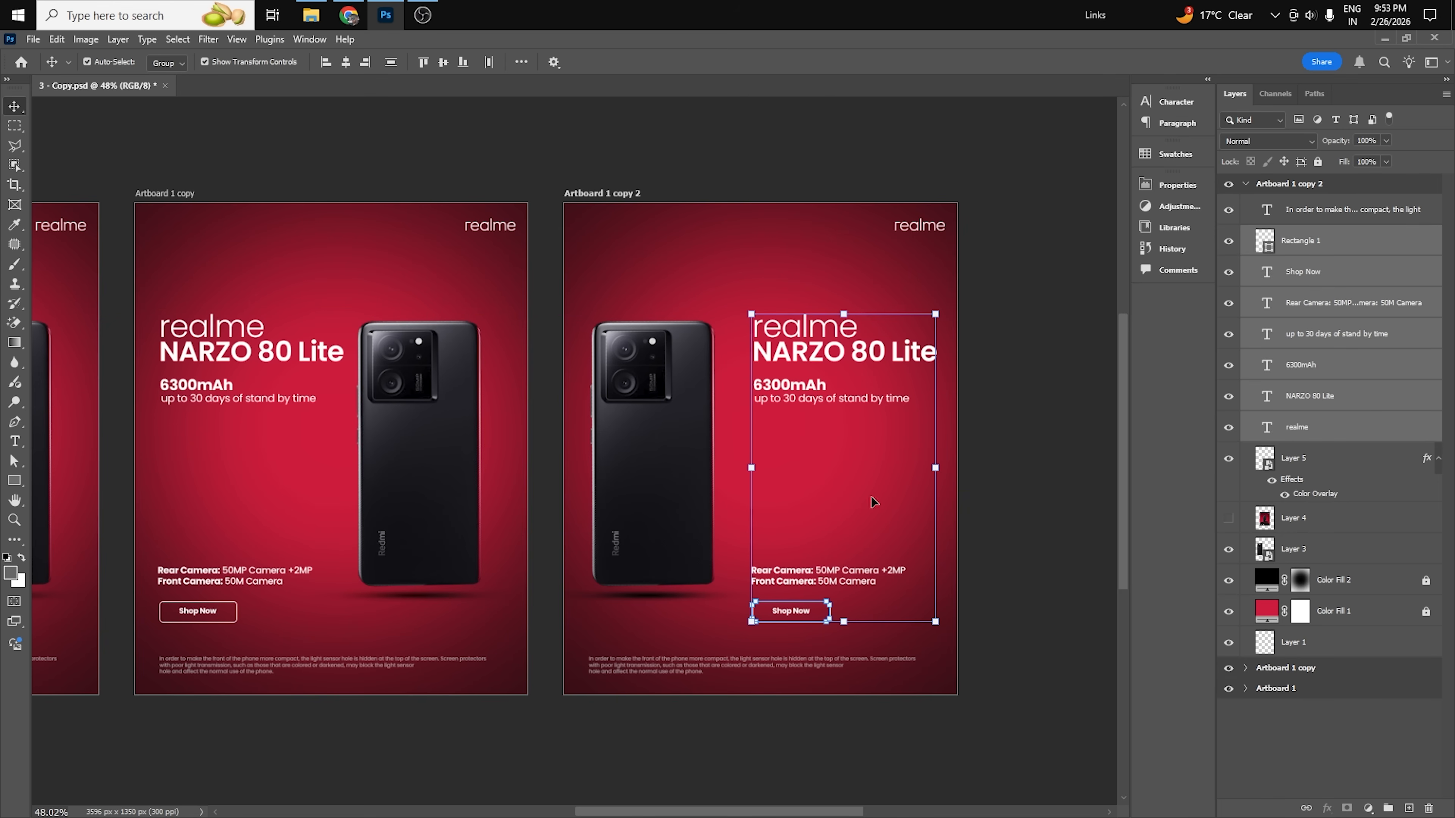
left_click(1174, 101)
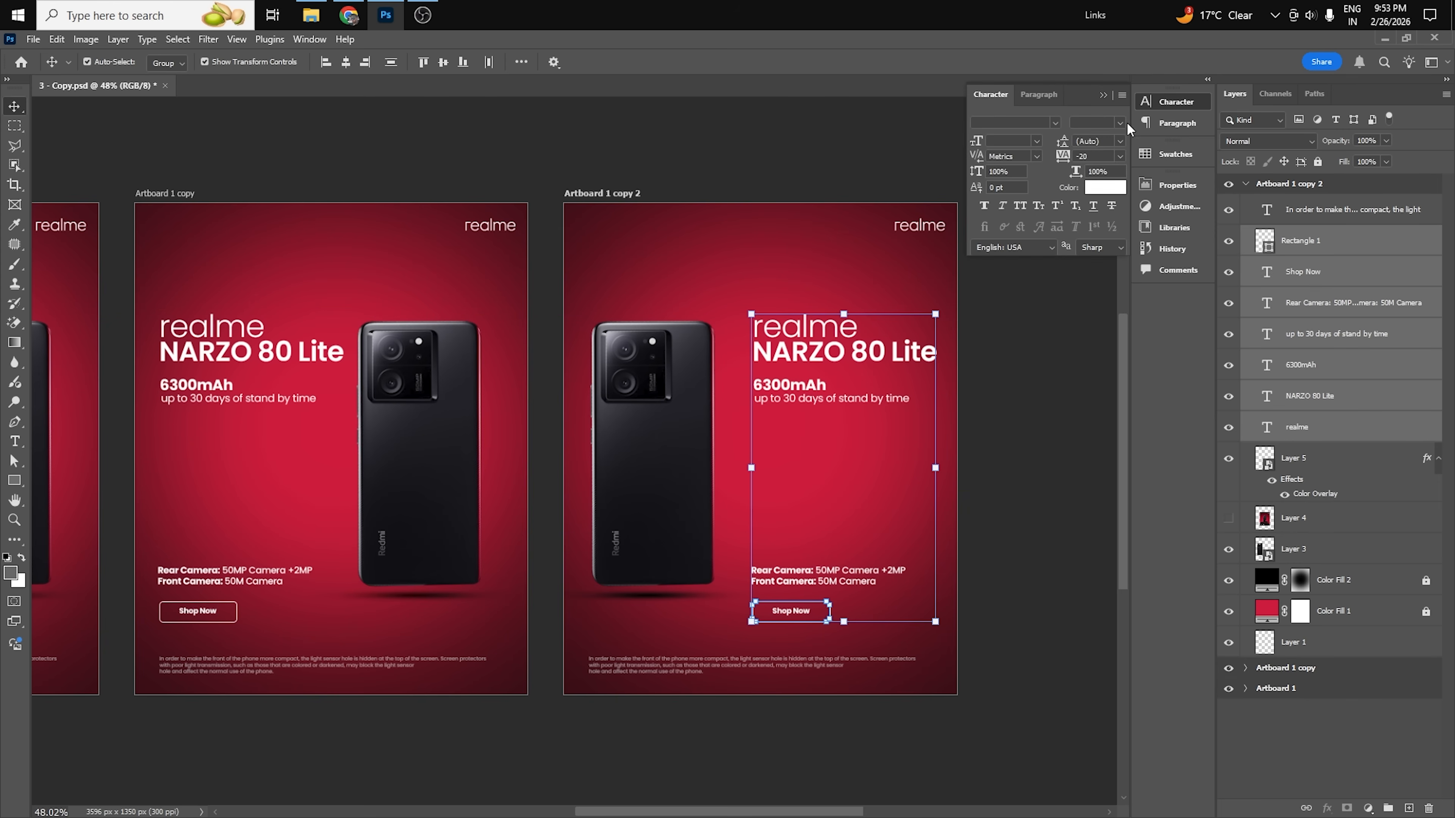
left_click(1040, 95)
left_click(1023, 124)
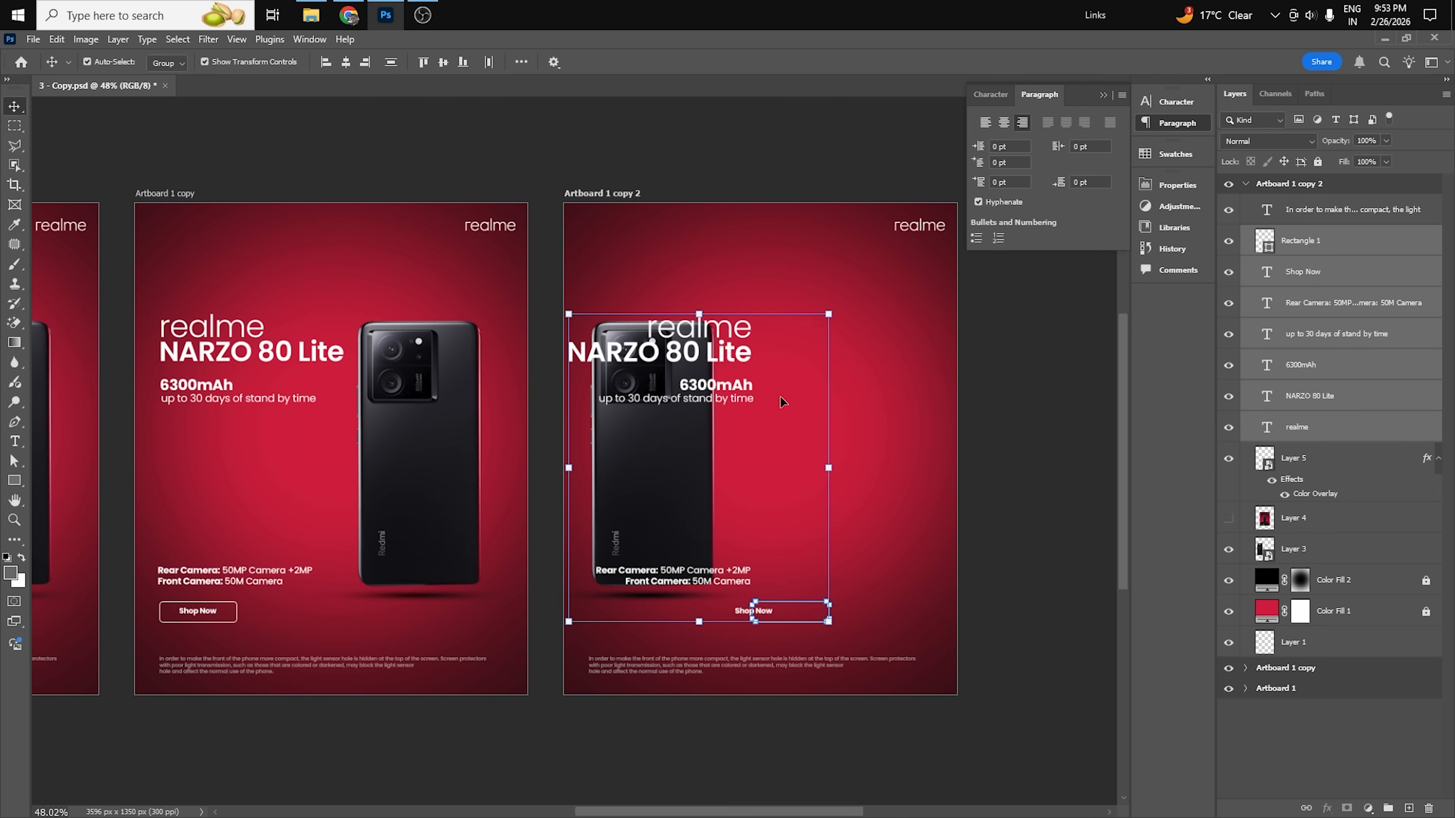
left_click_drag(729, 354, 898, 365)
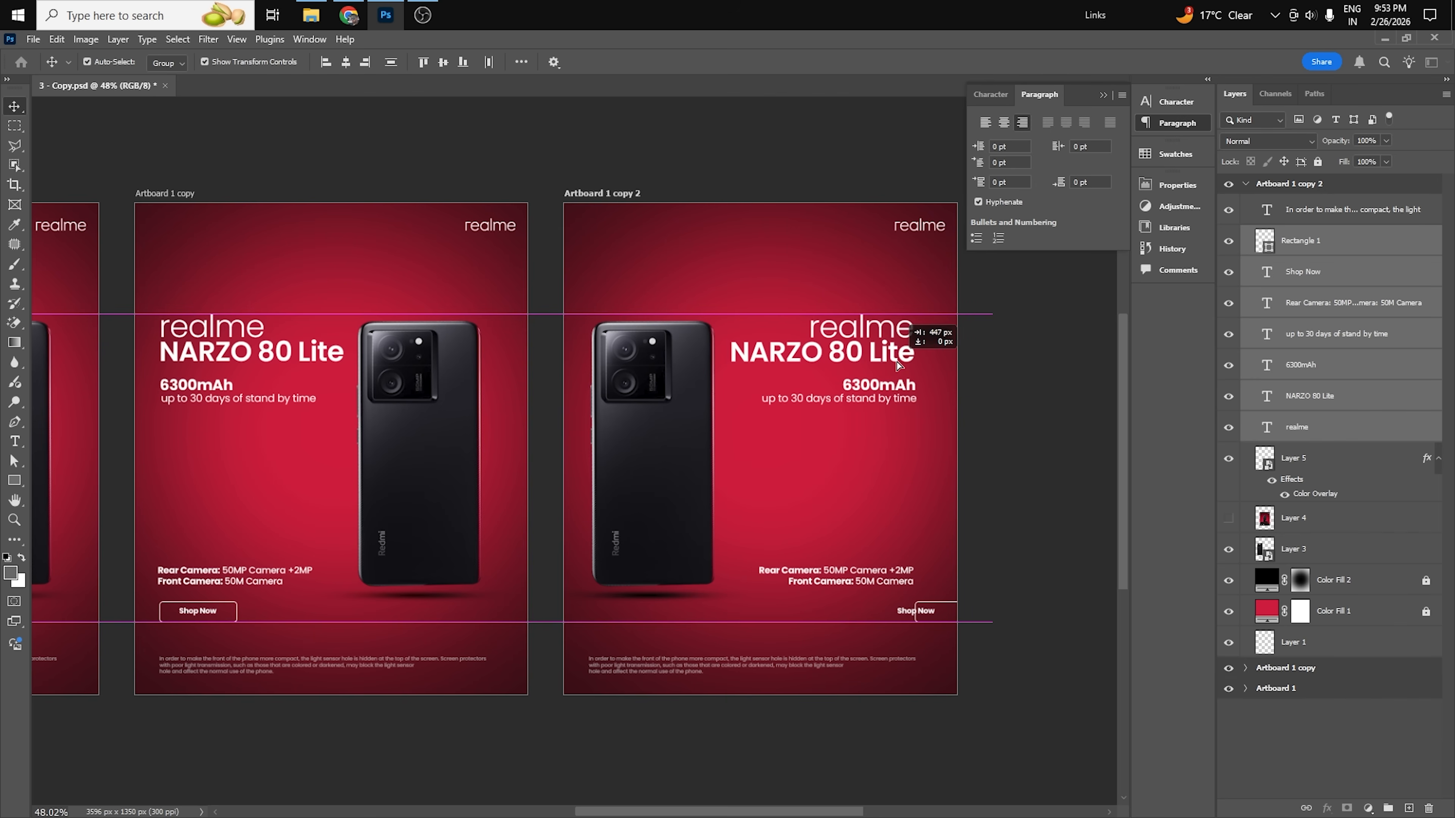
Move the second copy's Shop Now button so its right edge lines up with the right-aligned text.
left_click(1005, 607)
left_click_drag(948, 602, 885, 612)
left_click(915, 610, "shift")
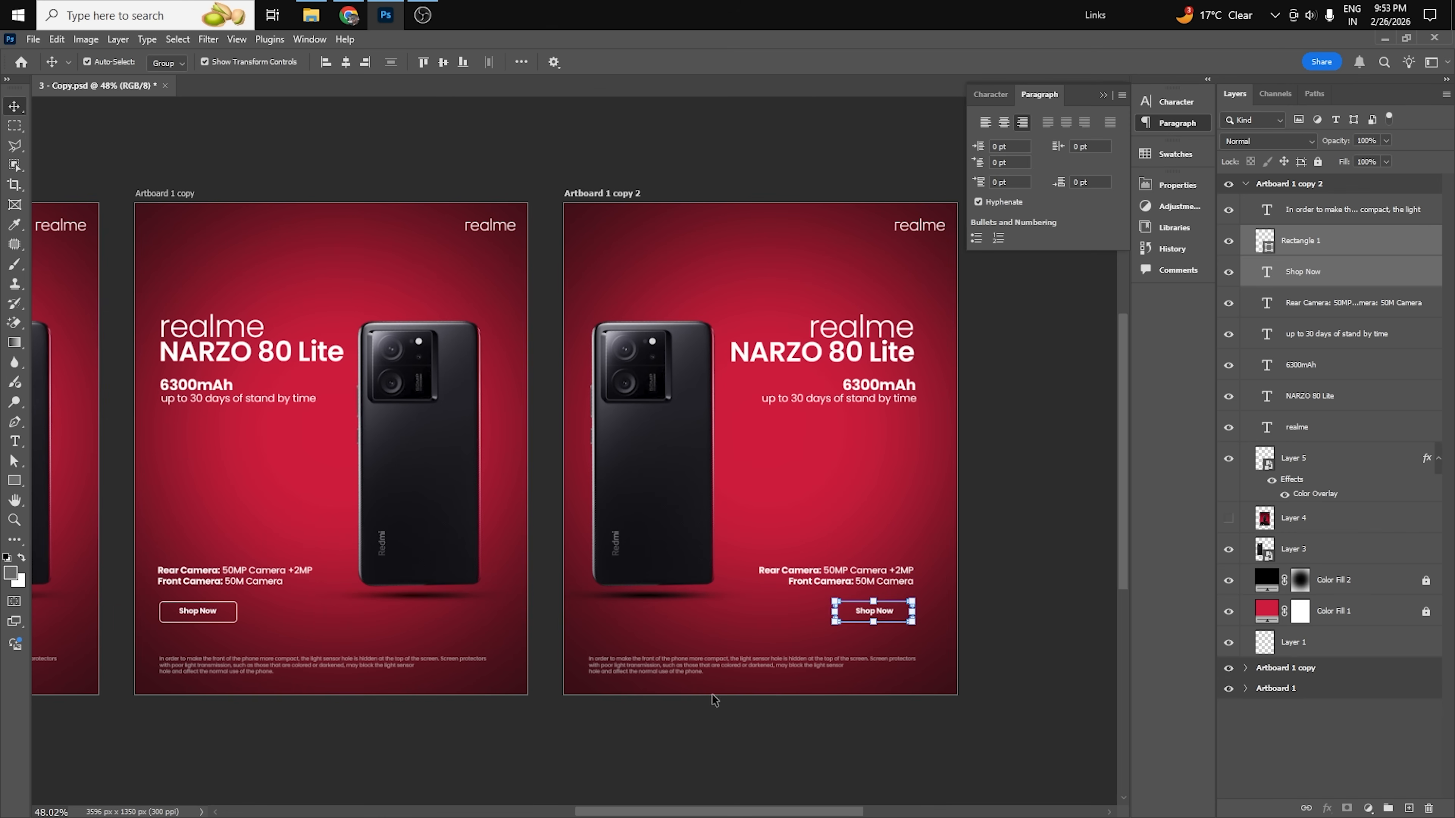
Right-align the small disclaimer paragraph at the second copy's bottom and shift it left toward the text margin.
left_click(726, 663)
left_click(1022, 122)
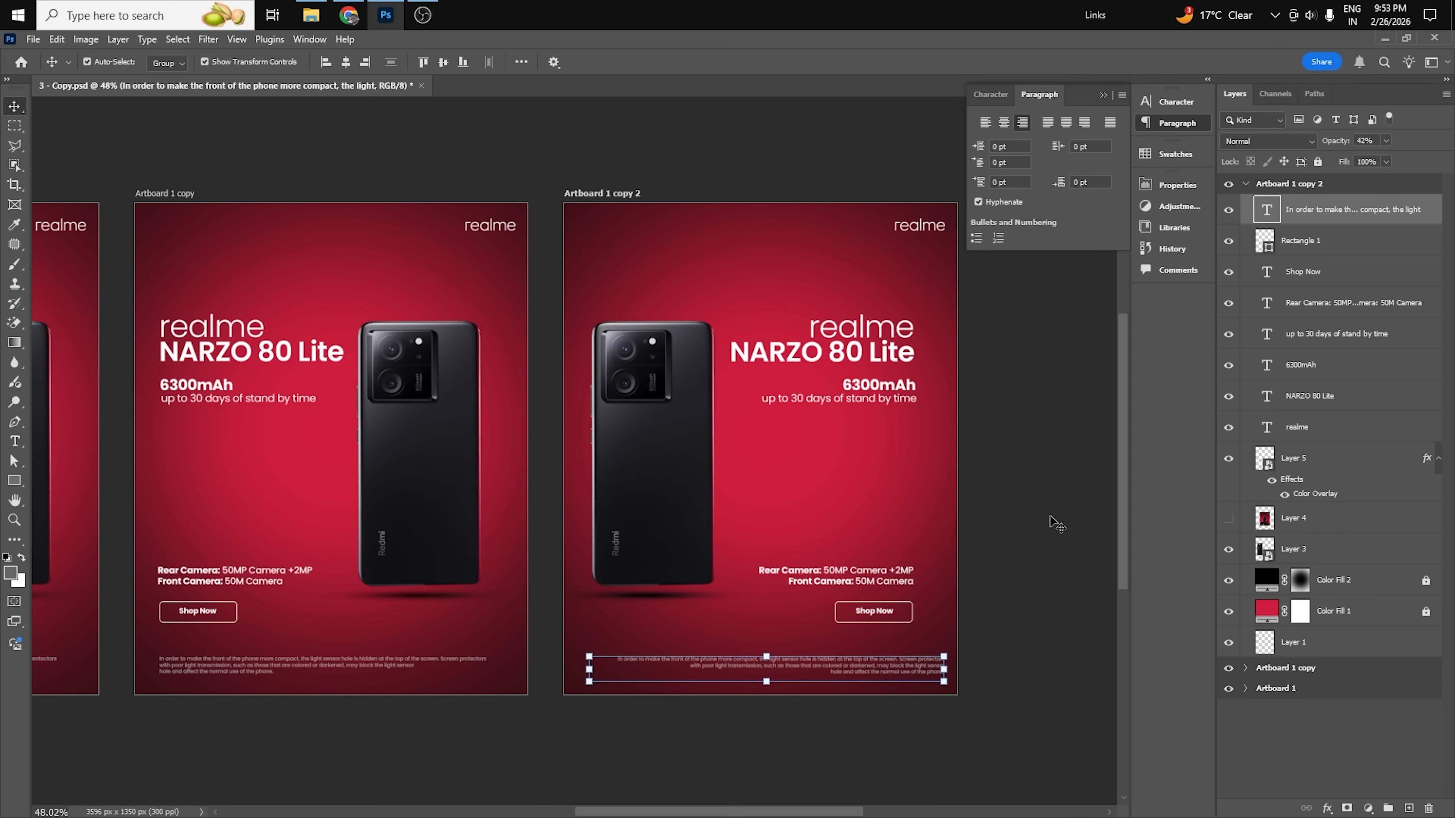
left_click(905, 691)
left_click_drag(910, 672, 881, 671)
left_click(1025, 539)
Compare the text alignment and phone placement across the three poster artboards.
scroll(922, 476, "down", 1)
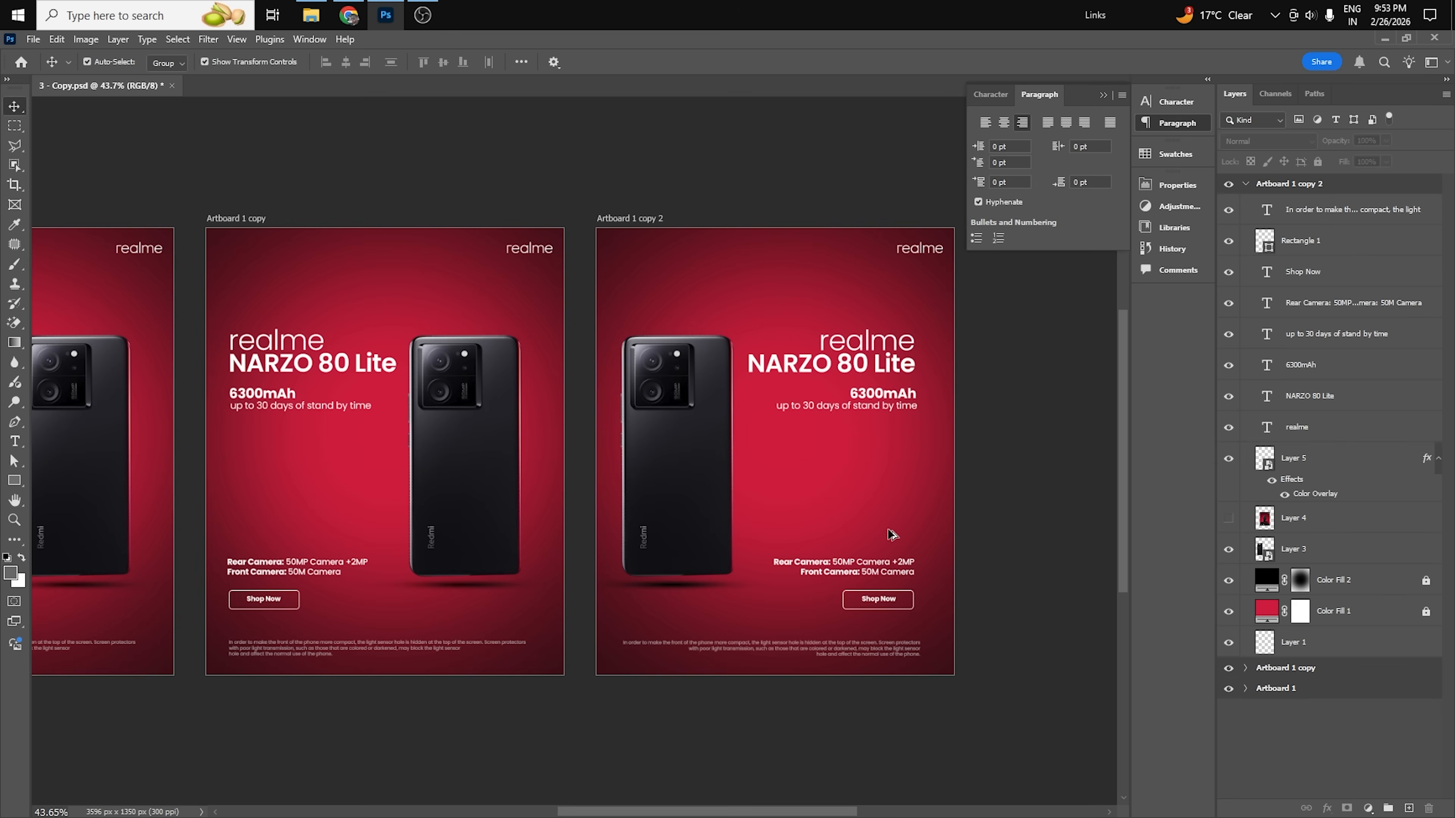
scroll(892, 534, "down", 1)
left_click(1103, 95)
scroll(413, 252, "left", 3)
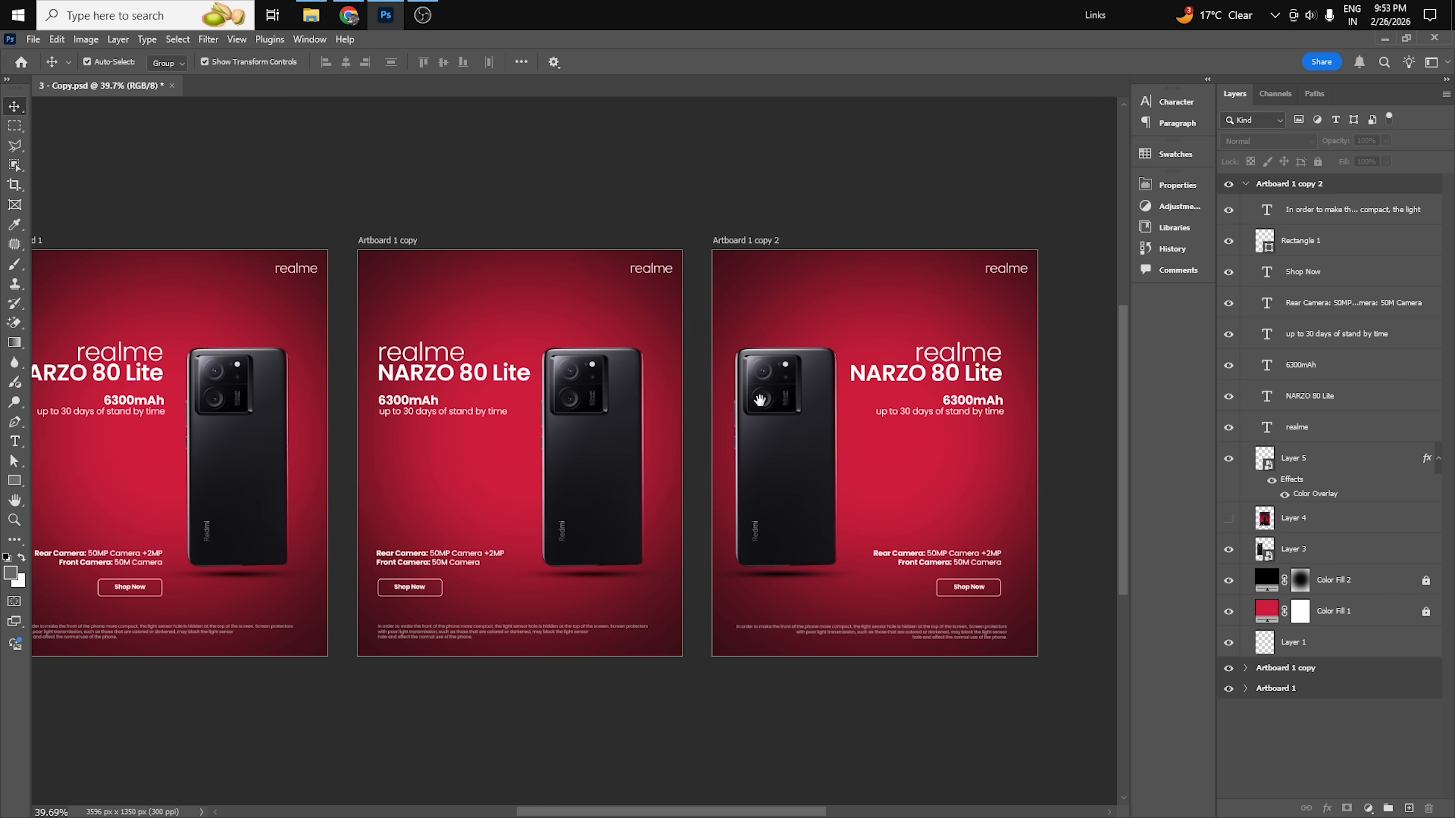
left_click_drag(389, 156, 464, 749)
left_click(464, 749)
left_click_drag(1042, 407, 912, 423)
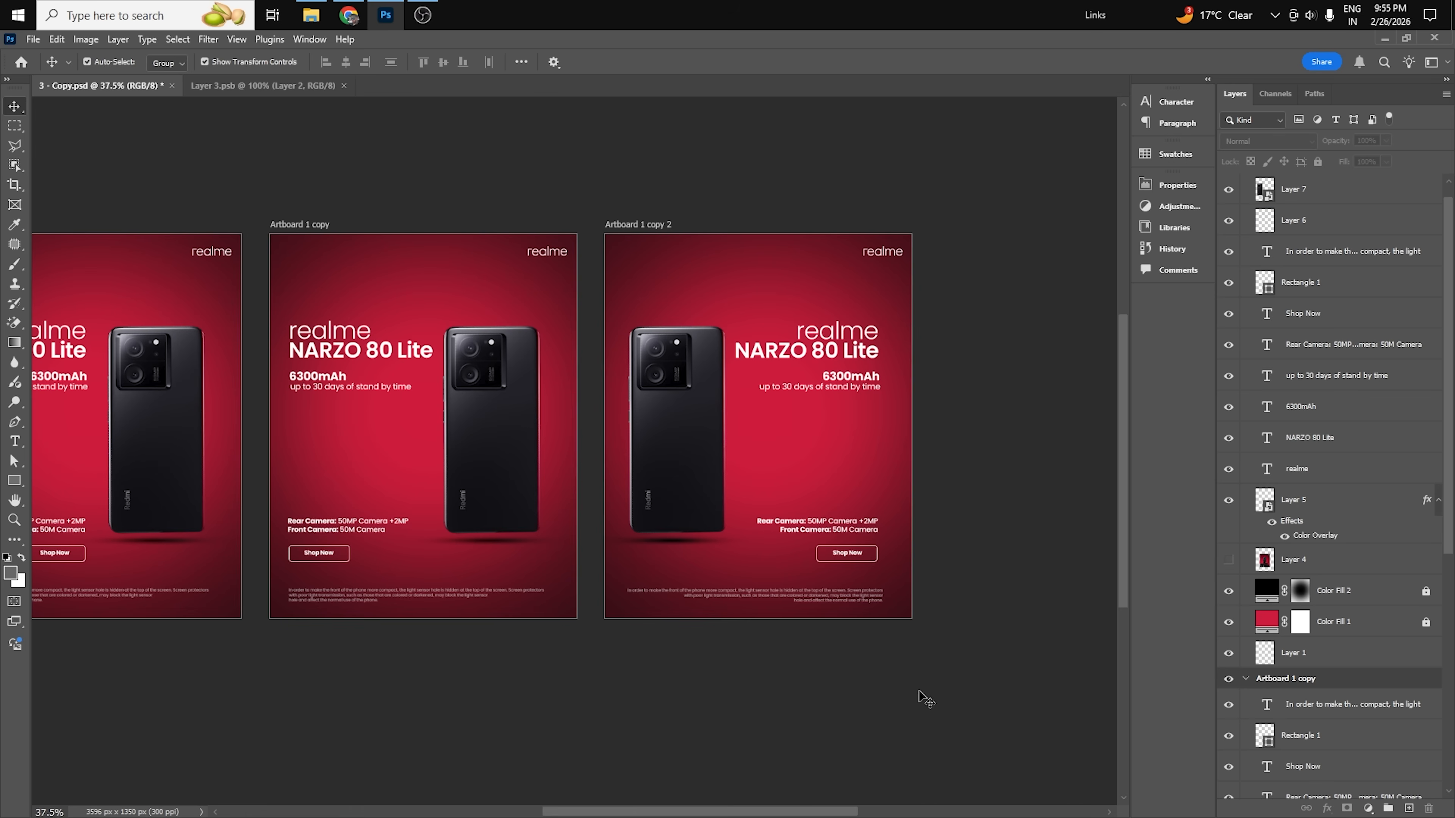
Duplicate Artboard 1 copy 2 to start a third layout variation.
scroll(936, 395, "up", 1)
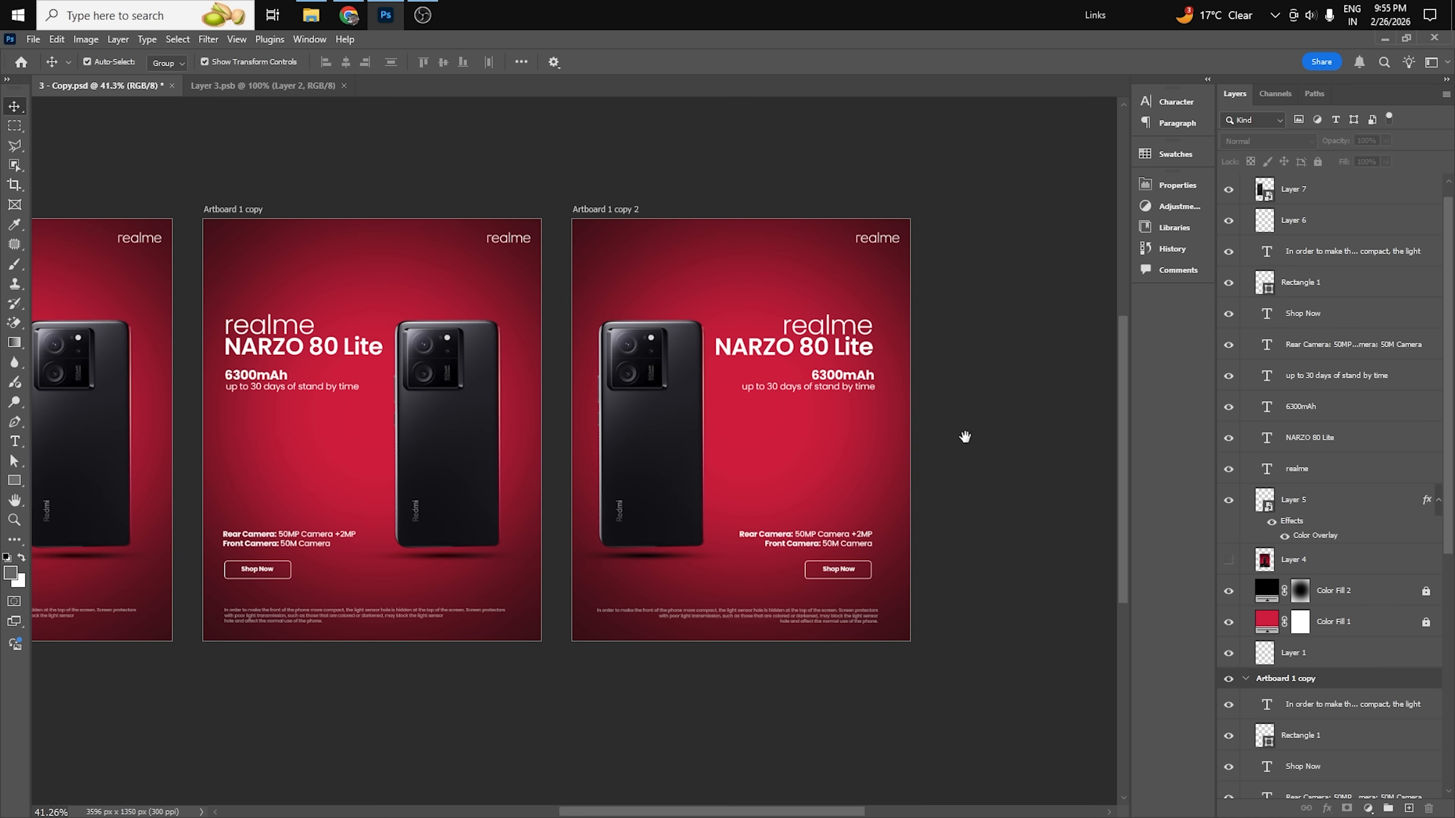
scroll(702, 451, "right", 3)
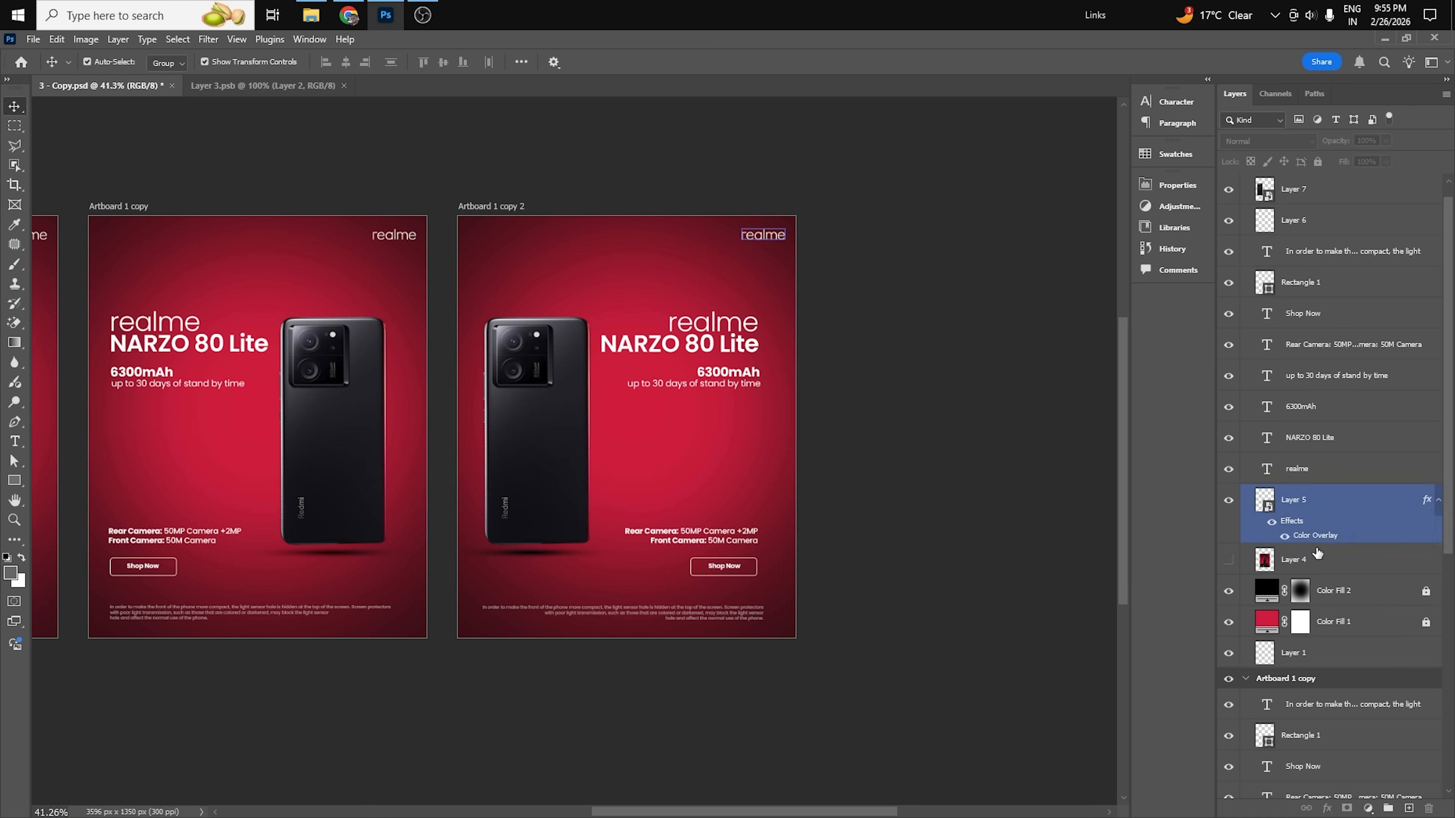
scroll(1316, 550, "up", 1)
right_click(1269, 191)
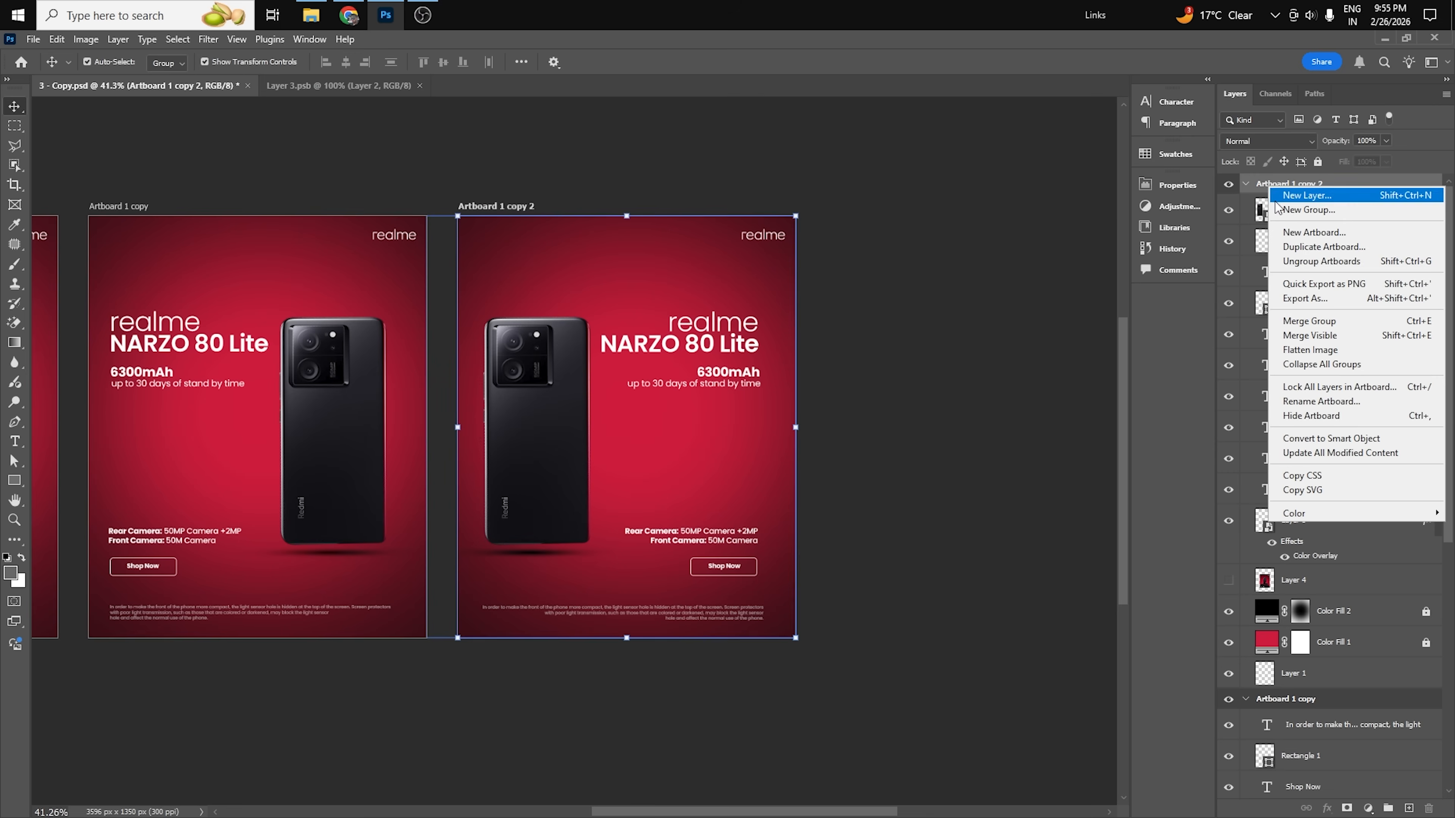
left_click(1300, 246)
left_click(851, 256)
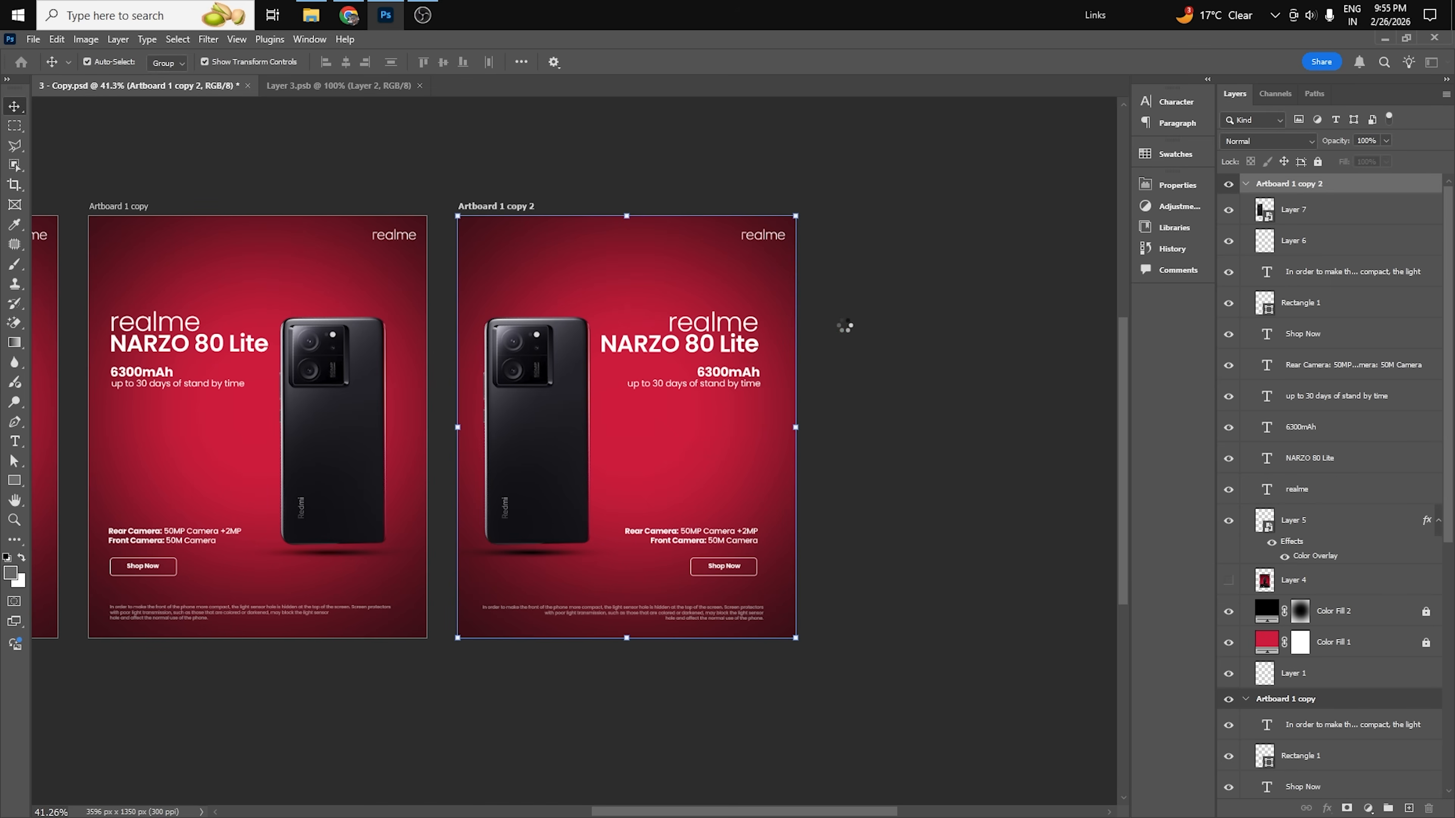
left_click(907, 412)
Delete the phone's shadow on Artboard 1 copy 3, then tilt the phone counterclockwise and shift it toward the poster's center.
left_click(532, 556)
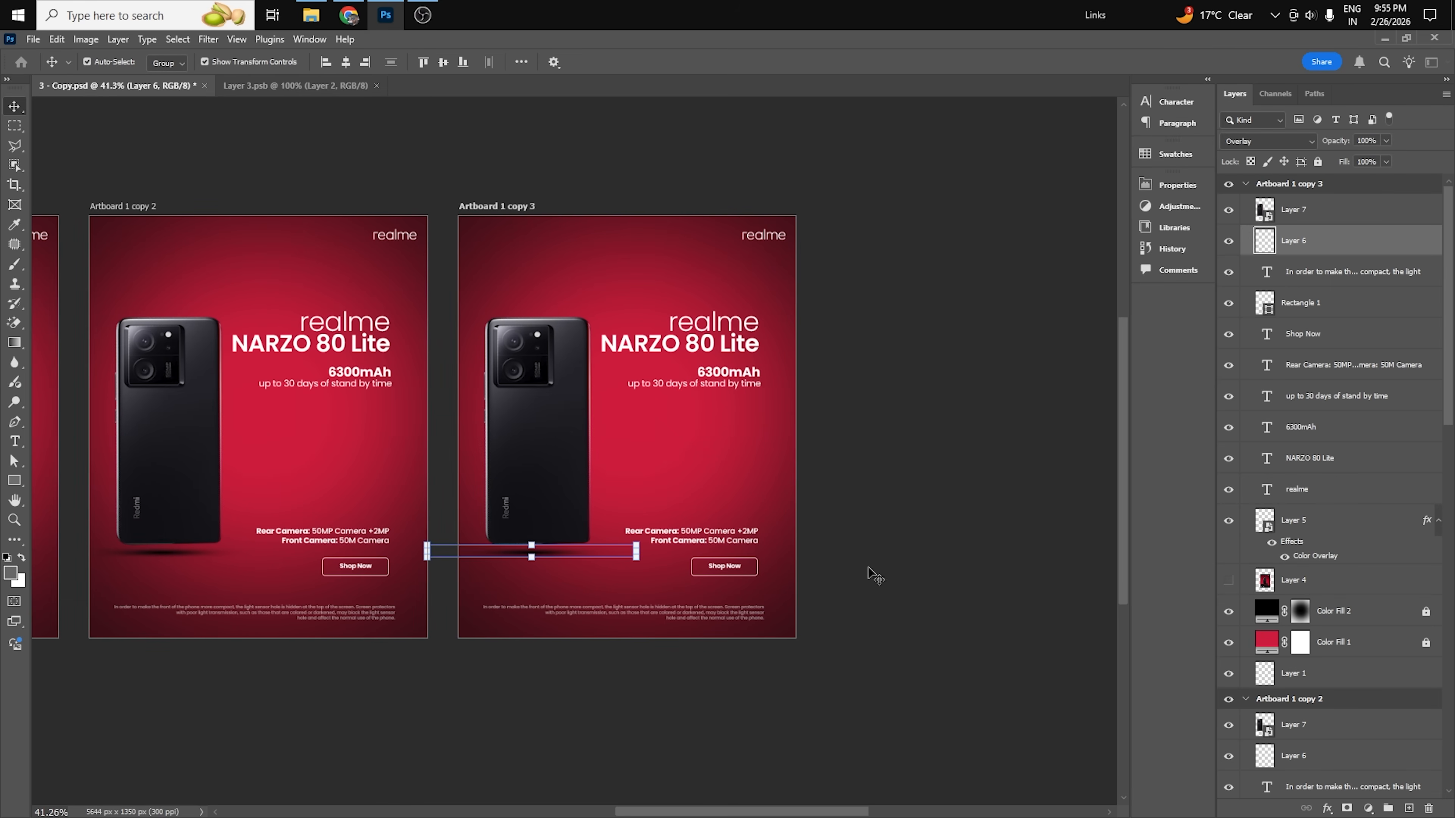
key("Delete")
left_click(583, 507)
left_click_drag(617, 567, 719, 541)
left_click_drag(656, 500, 724, 534)
left_click_drag(617, 516, 665, 504)
left_click_drag(603, 460, 632, 460)
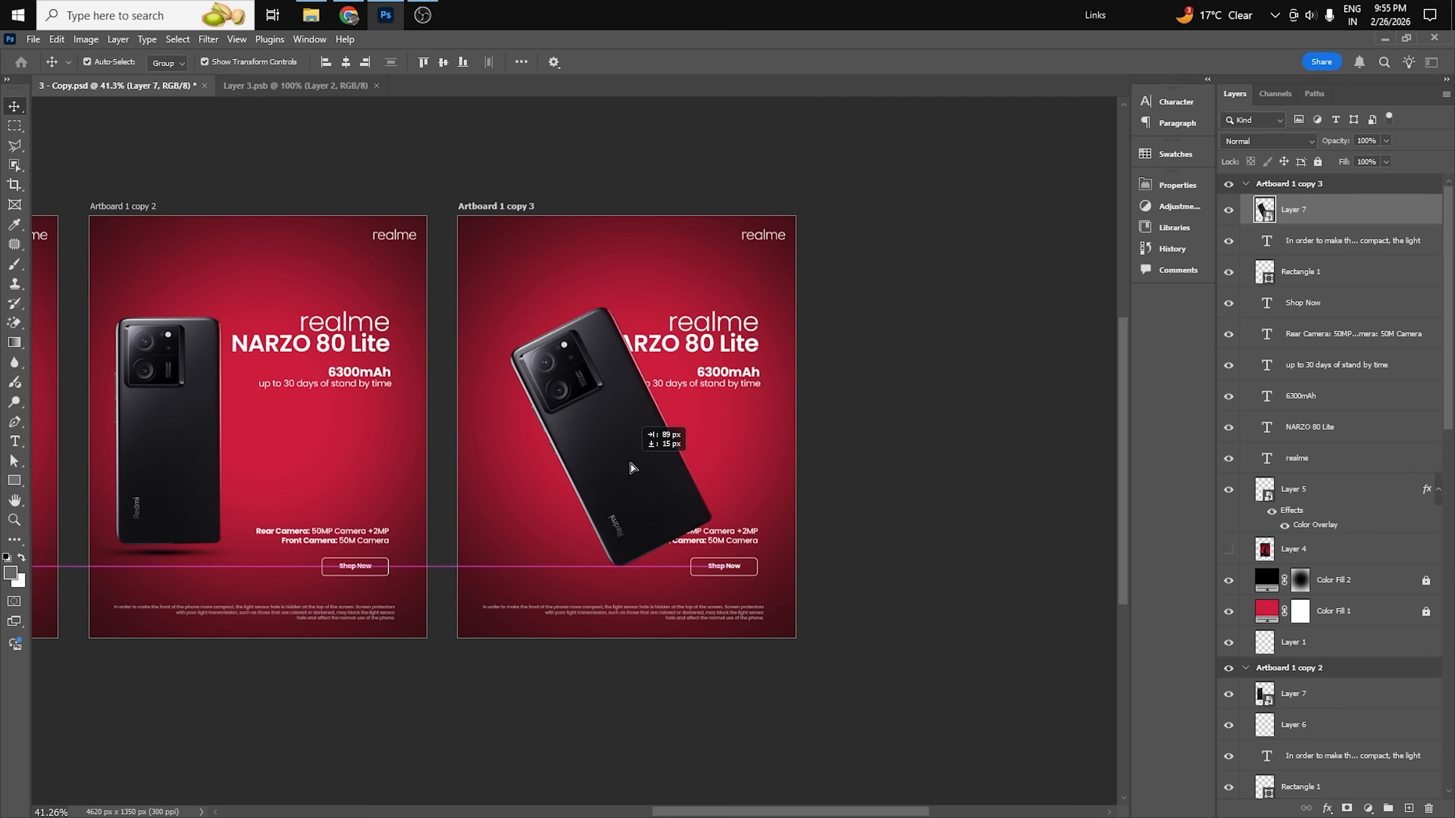
left_click(850, 610)
left_click_drag(850, 616, 920, 642)
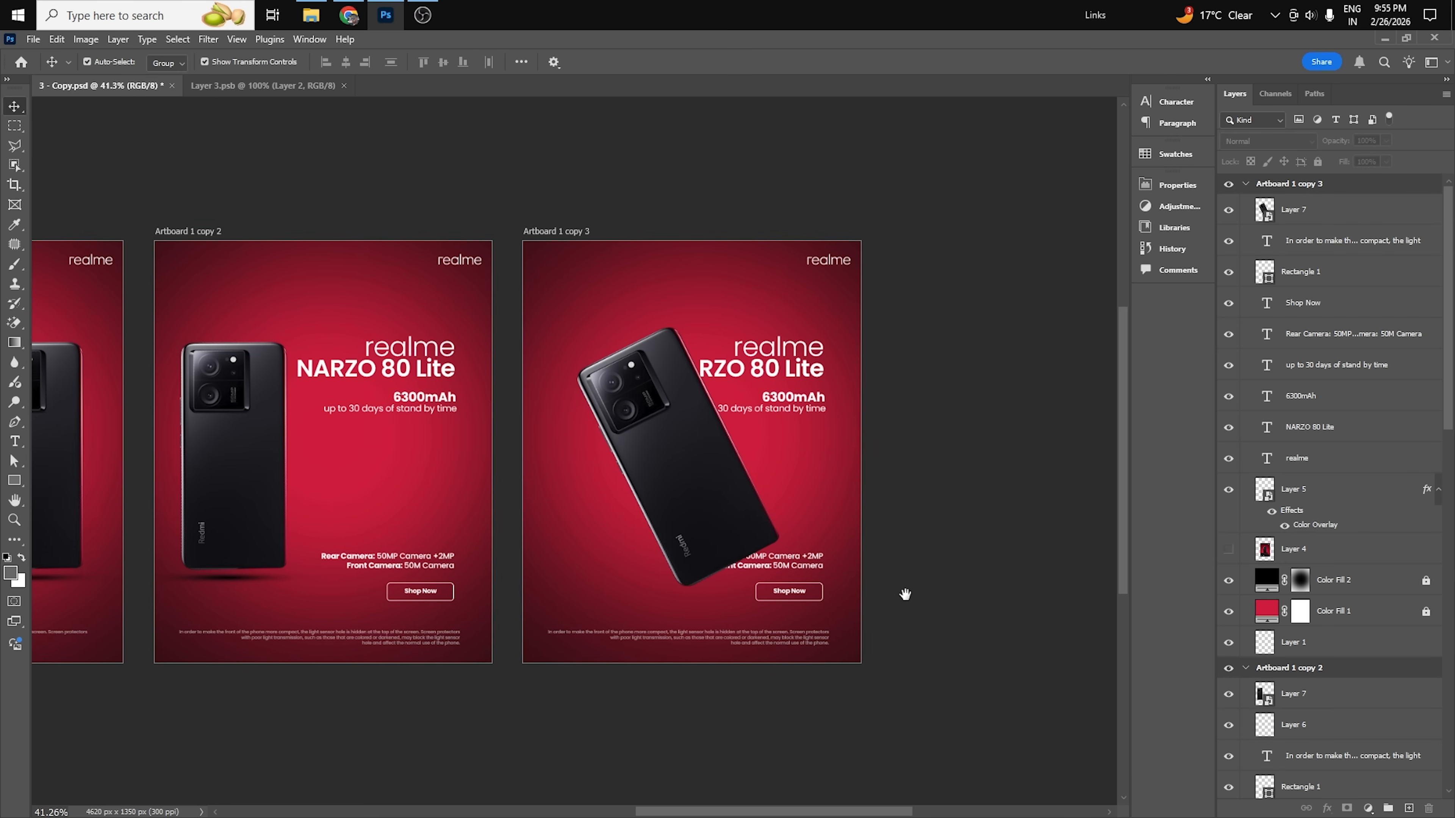
Left-align the realme NARZO 80 Lite title on Artboard 1 copy 3 and move it beside the phone's upper edge.
scroll(727, 424, "up", 1)
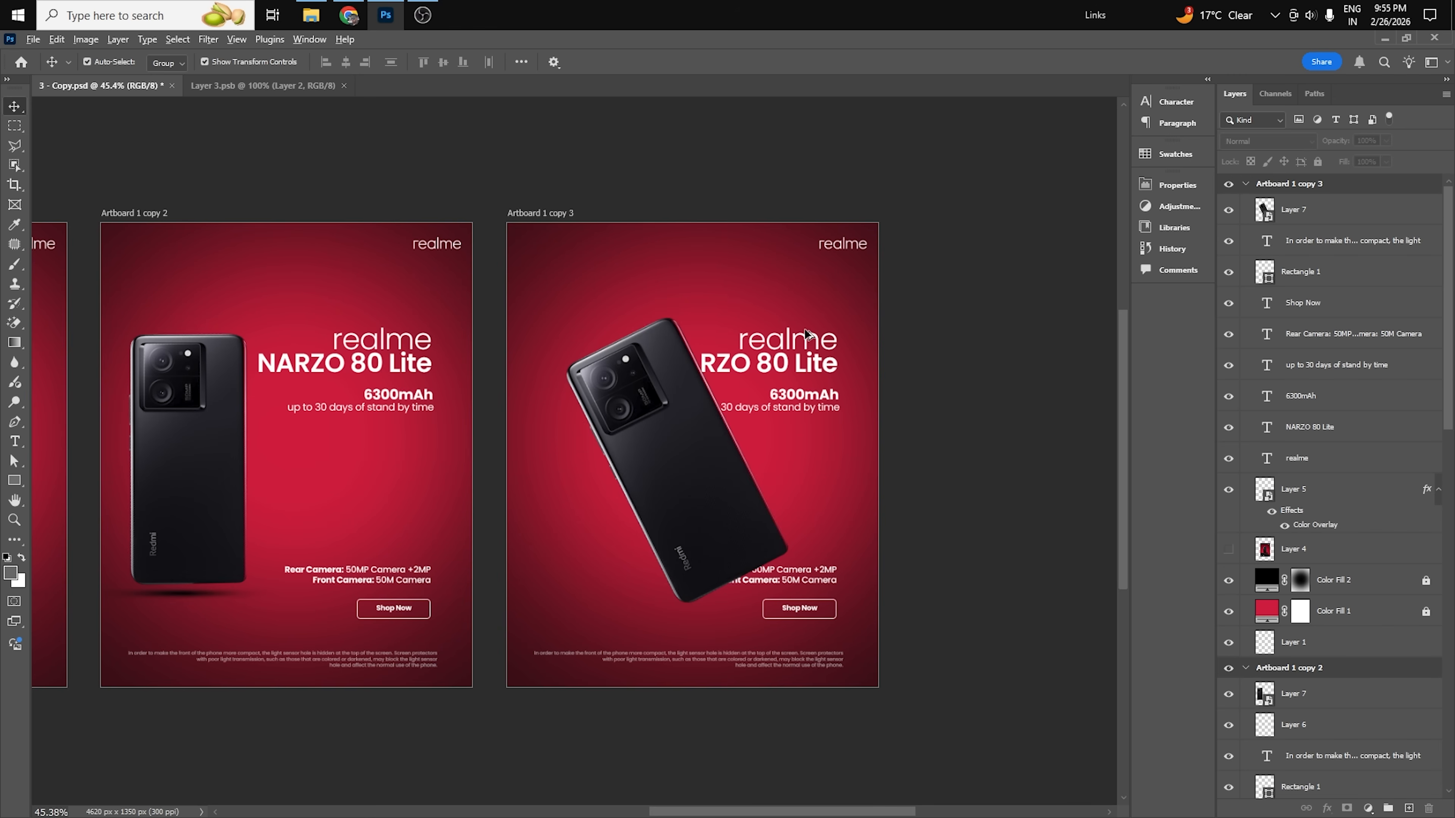
scroll(806, 334, "up", 1)
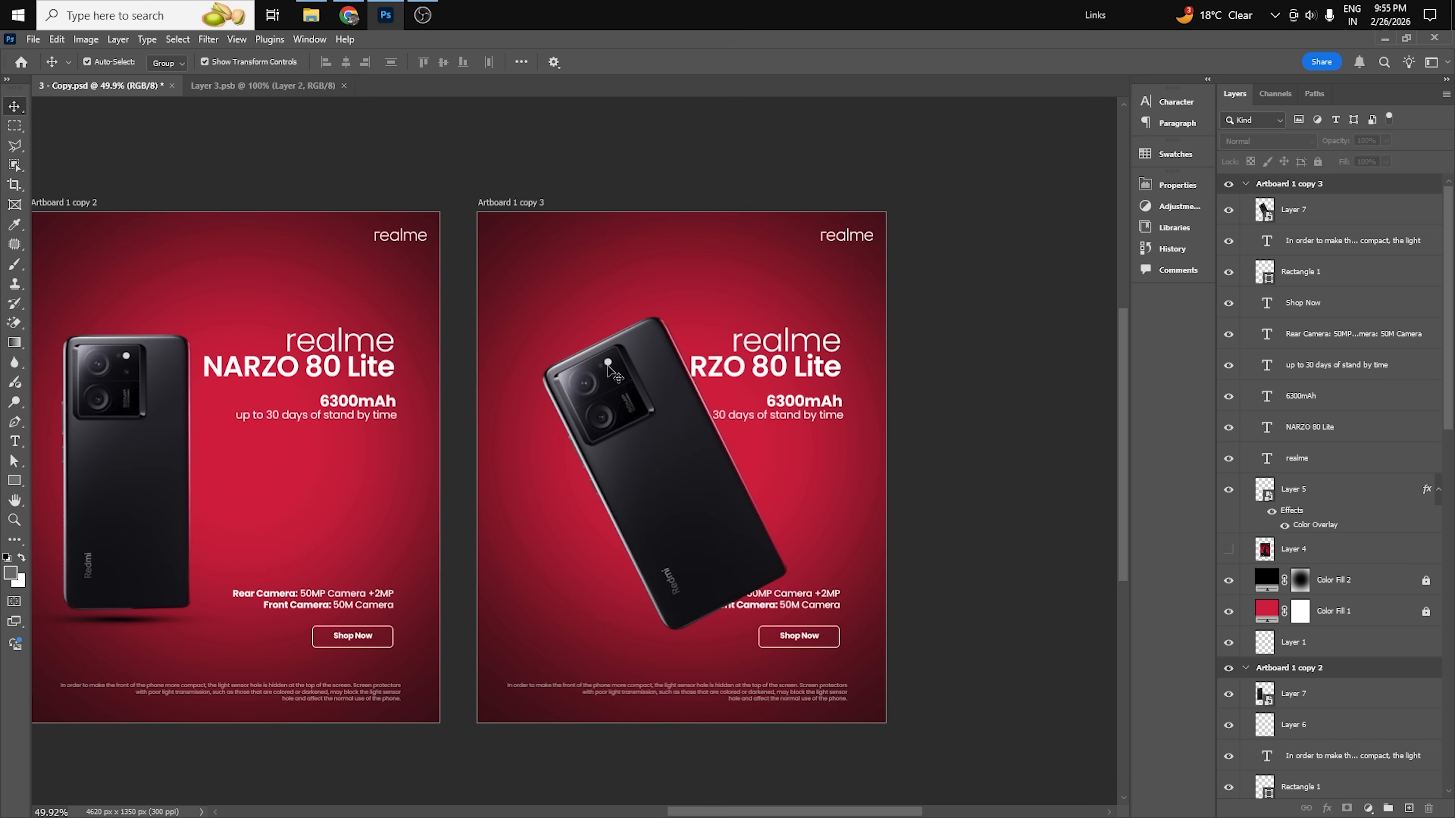
left_click(793, 345)
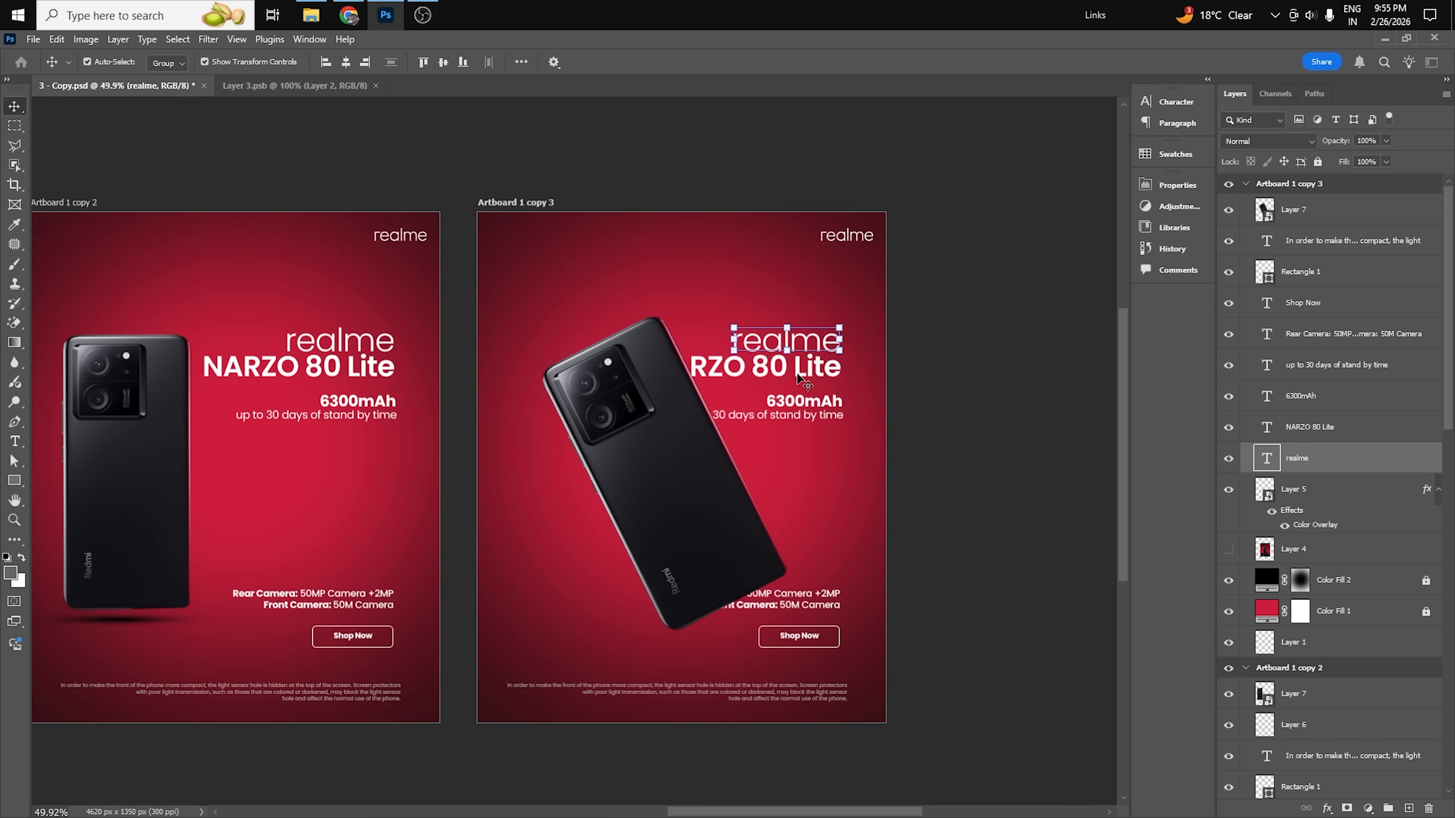
left_click(815, 372, "shift")
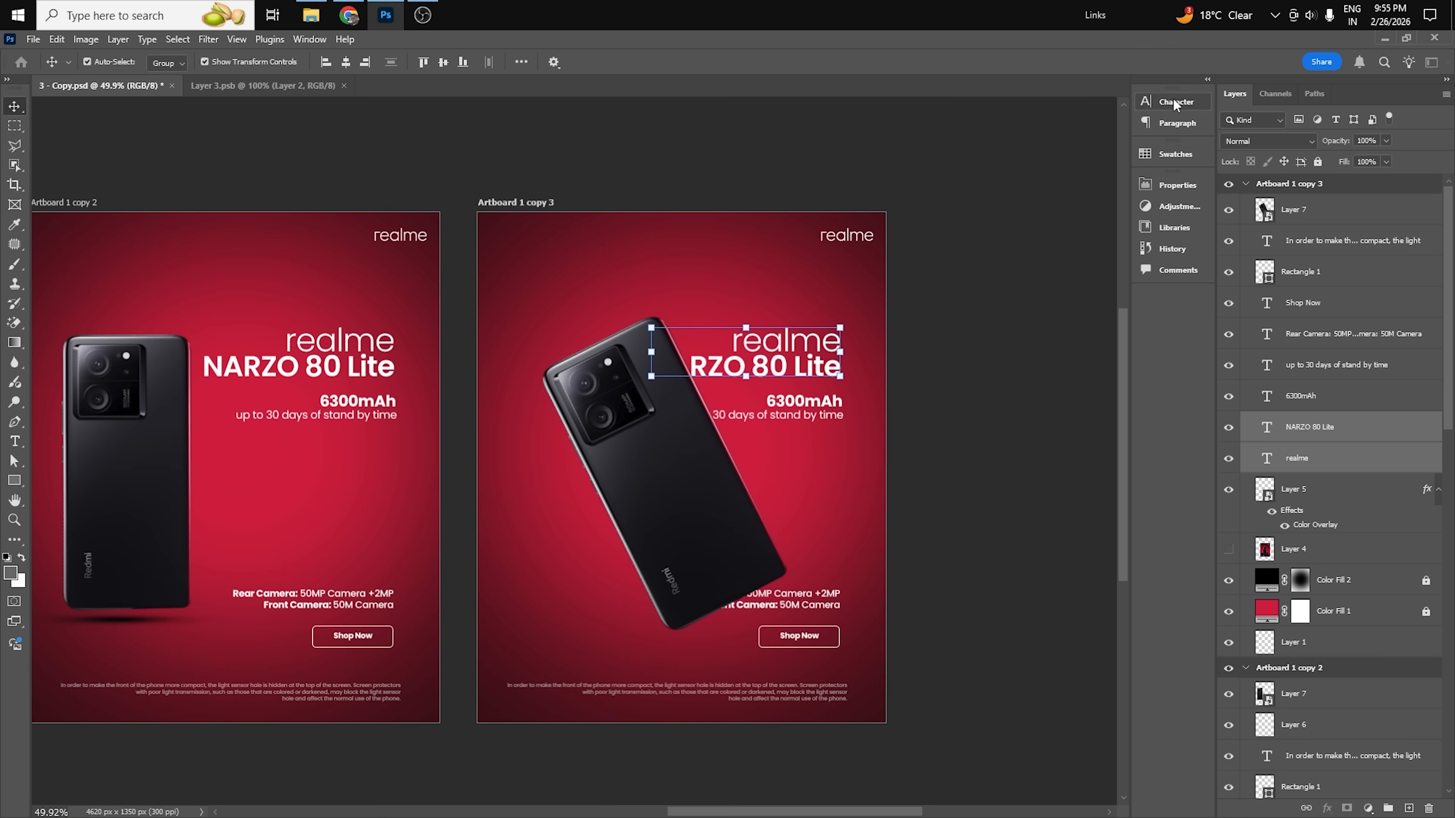
left_click(1177, 123)
left_click(985, 122)
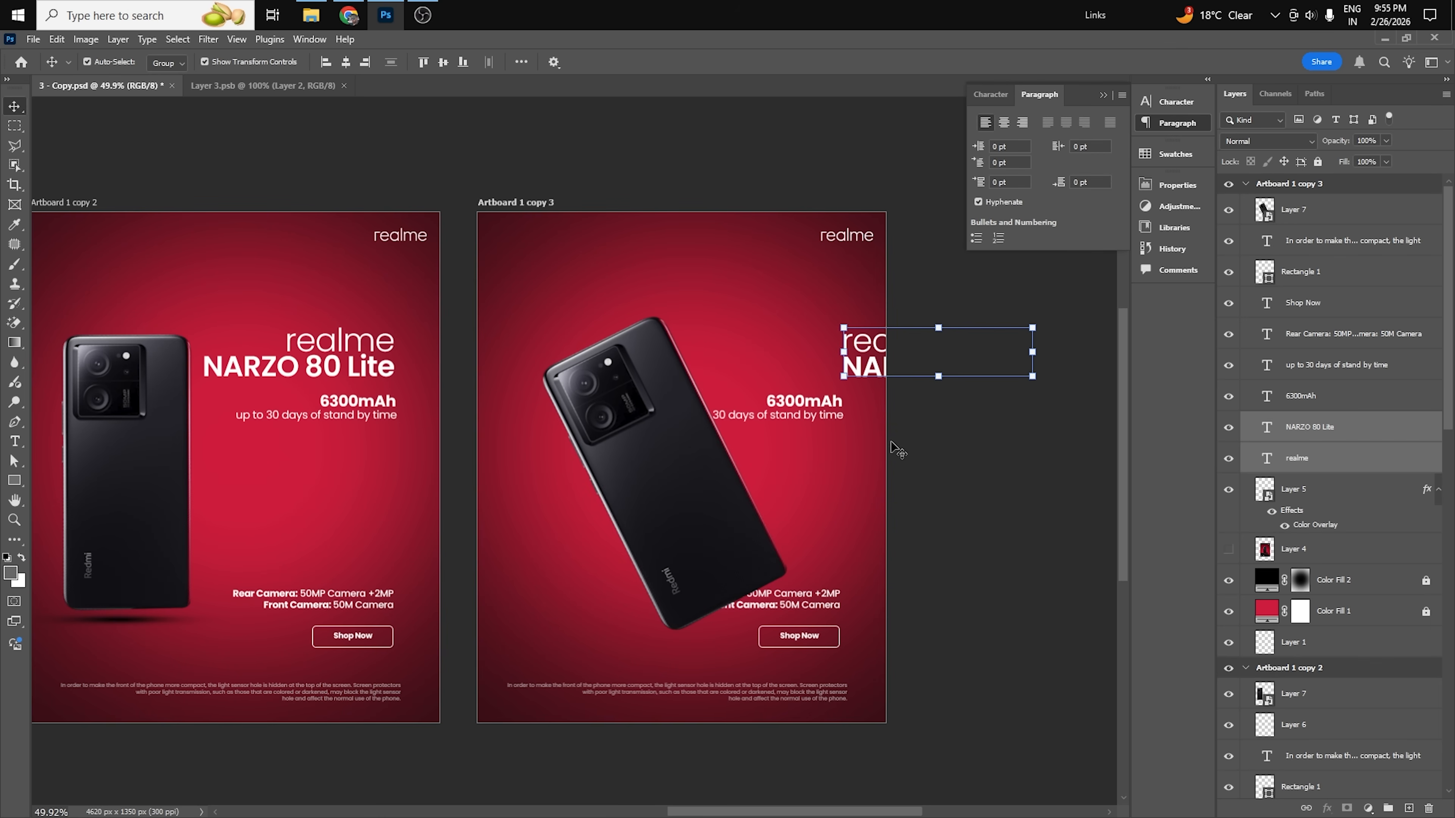
left_click_drag(867, 351, 716, 337)
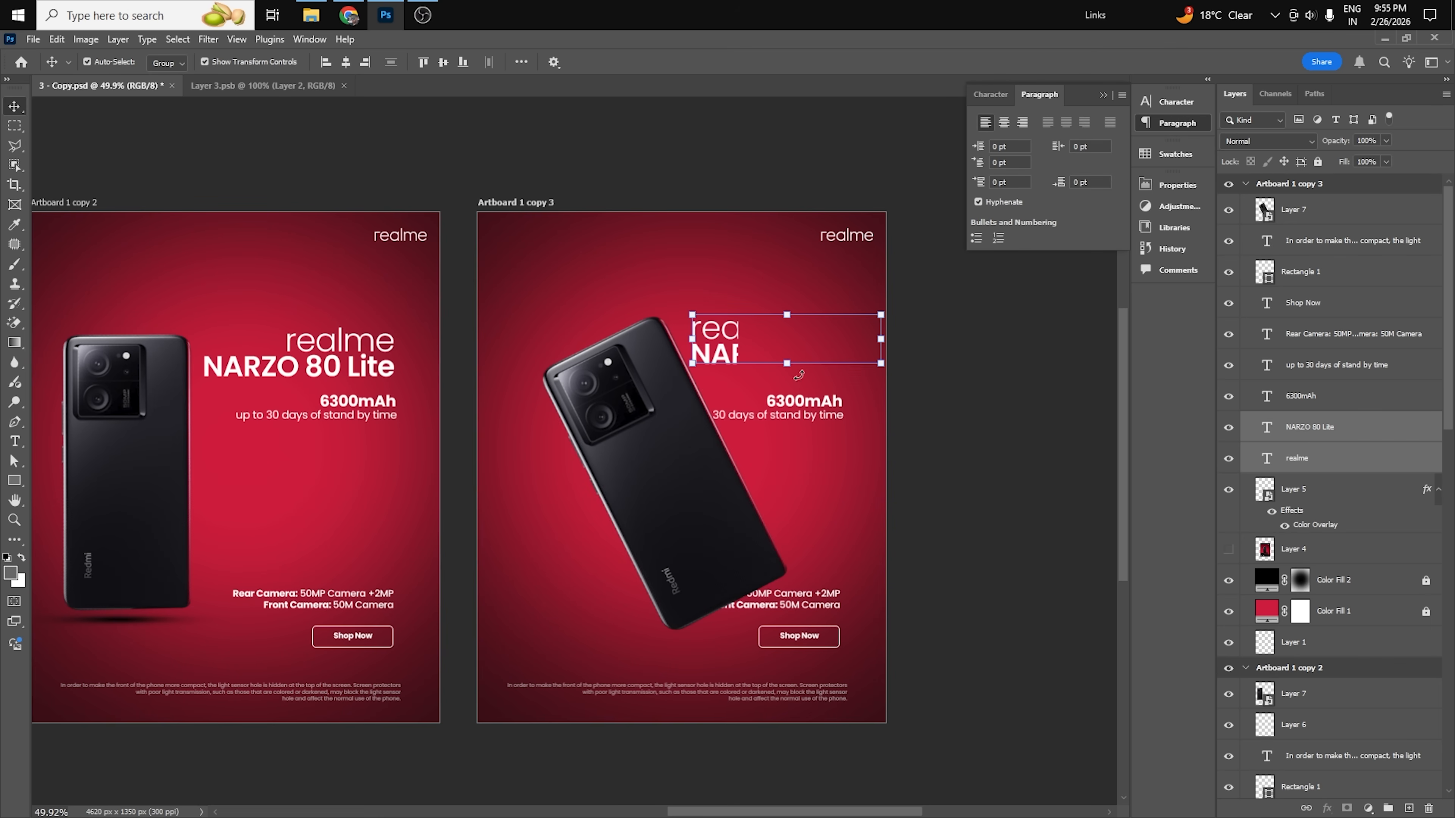
Tilt the title to match the phone's angle and place it along the phone's upper right edge.
key("ctrl+0")
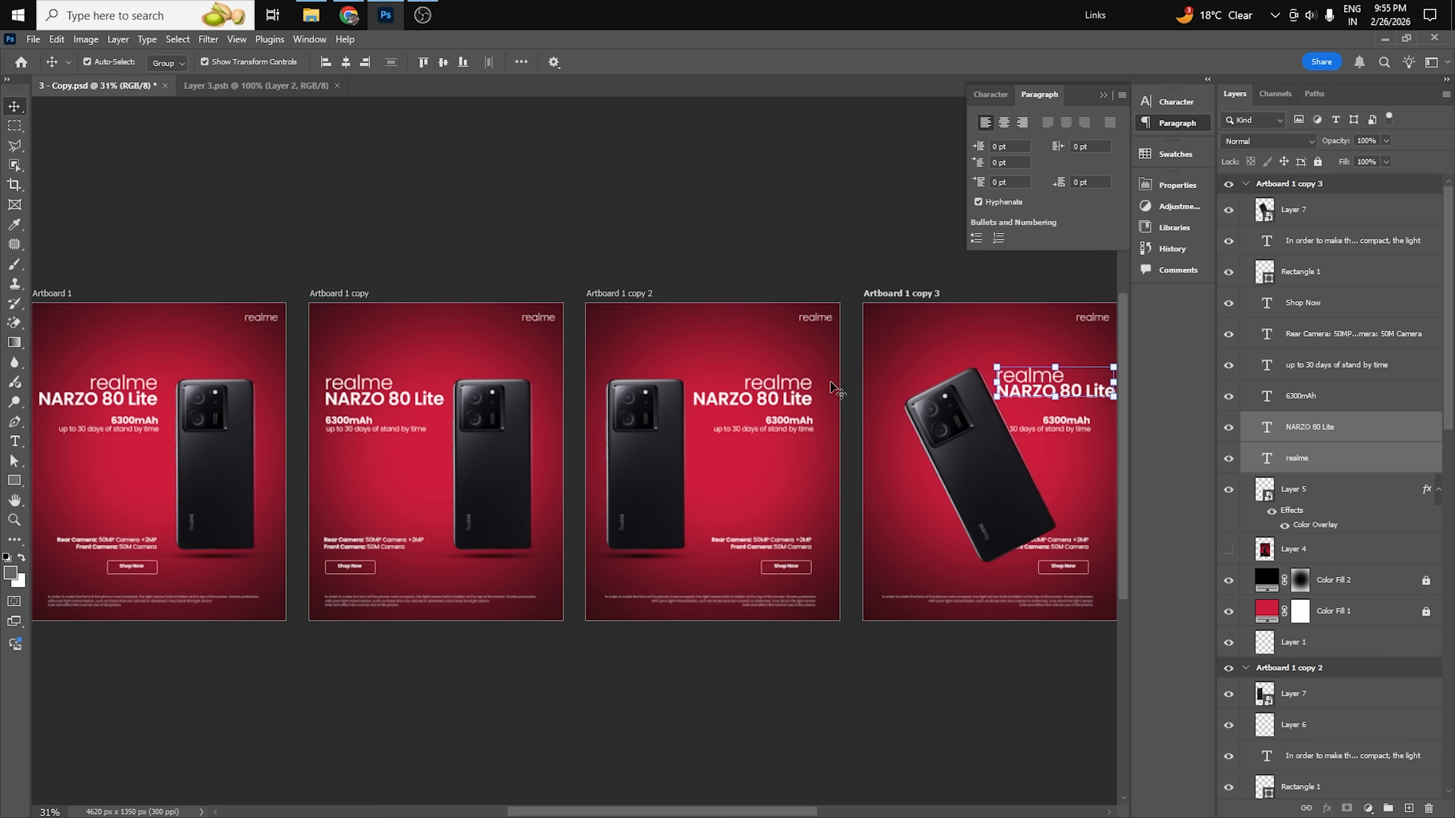
left_click_drag(973, 390, 663, 384)
scroll(705, 394, "up", 2)
scroll(705, 394, "up", 1)
left_click_drag(839, 407, 793, 360)
key("Return")
key("Return")
scroll(721, 397, "up", 3)
left_click_drag(720, 395, 722, 399)
left_click_drag(848, 396, 853, 392)
key("Return")
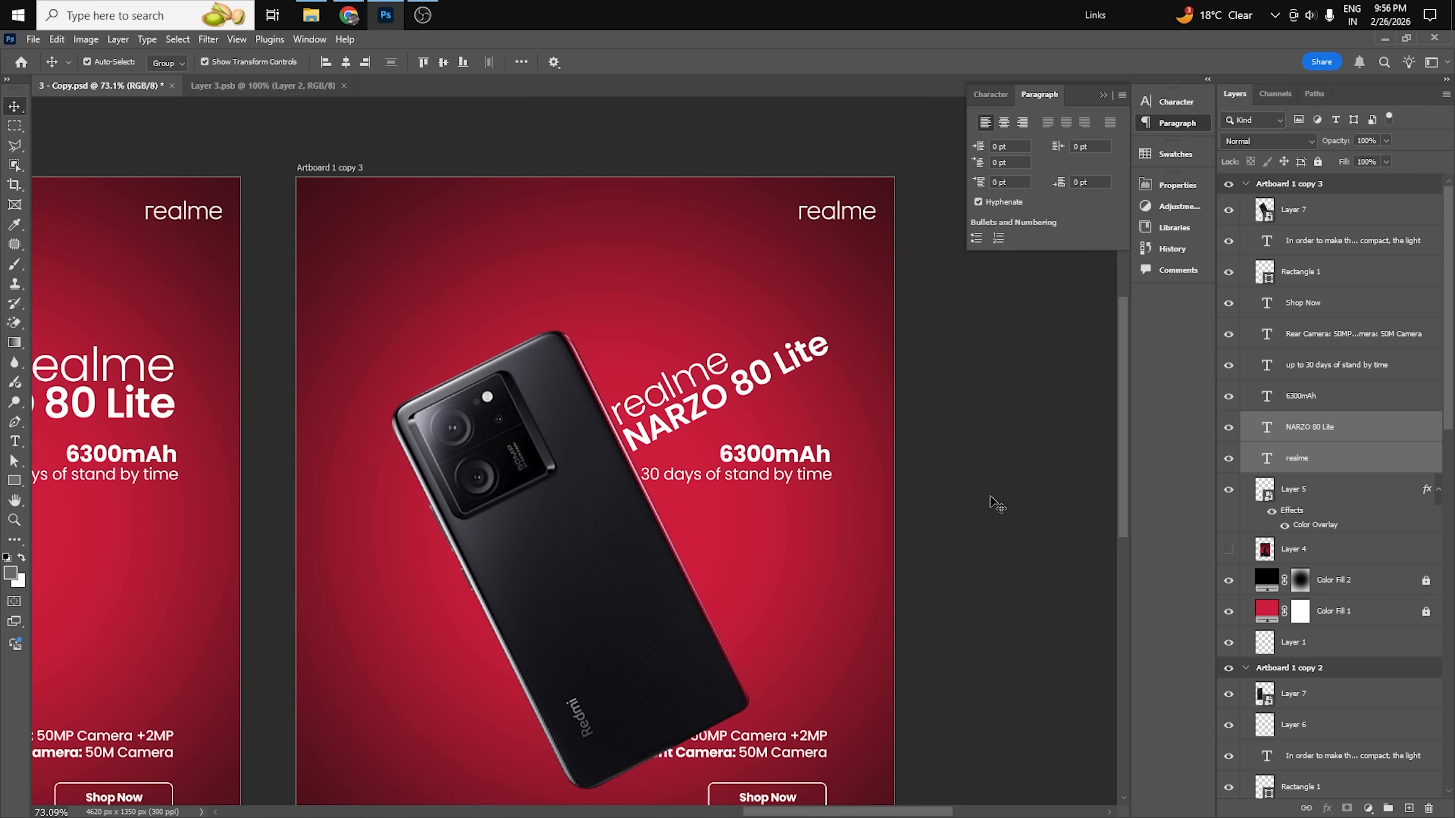
Left-align the 6300mAh and stand-by text, tilt it with the phone and place it along the phone's lower right edge.
left_click(793, 457)
left_click(685, 479, "shift")
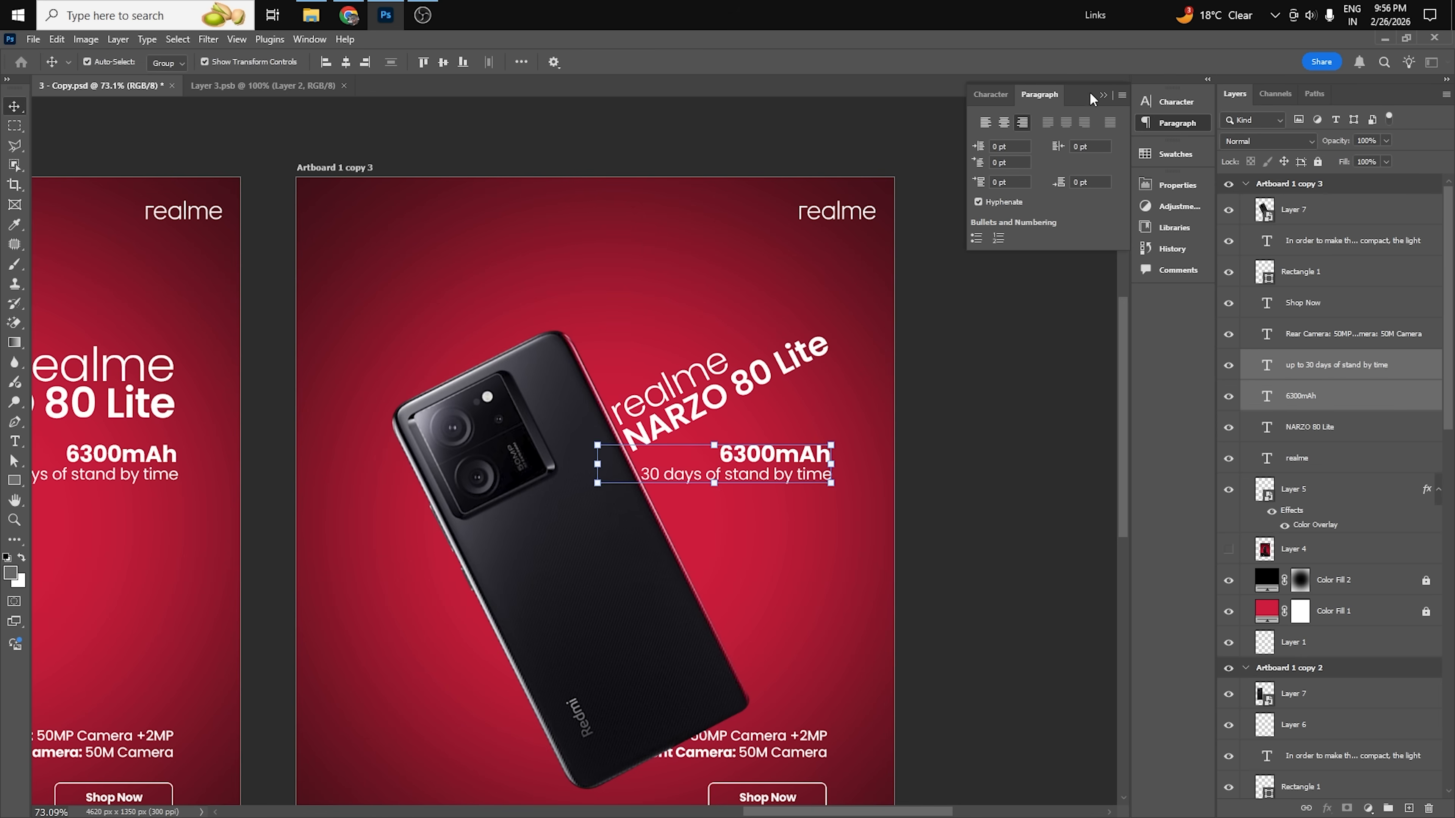
left_click(985, 122)
left_click_drag(866, 444, 721, 531)
left_click_drag(931, 567, 862, 537)
key("Return")
left_click_drag(754, 565, 762, 557)
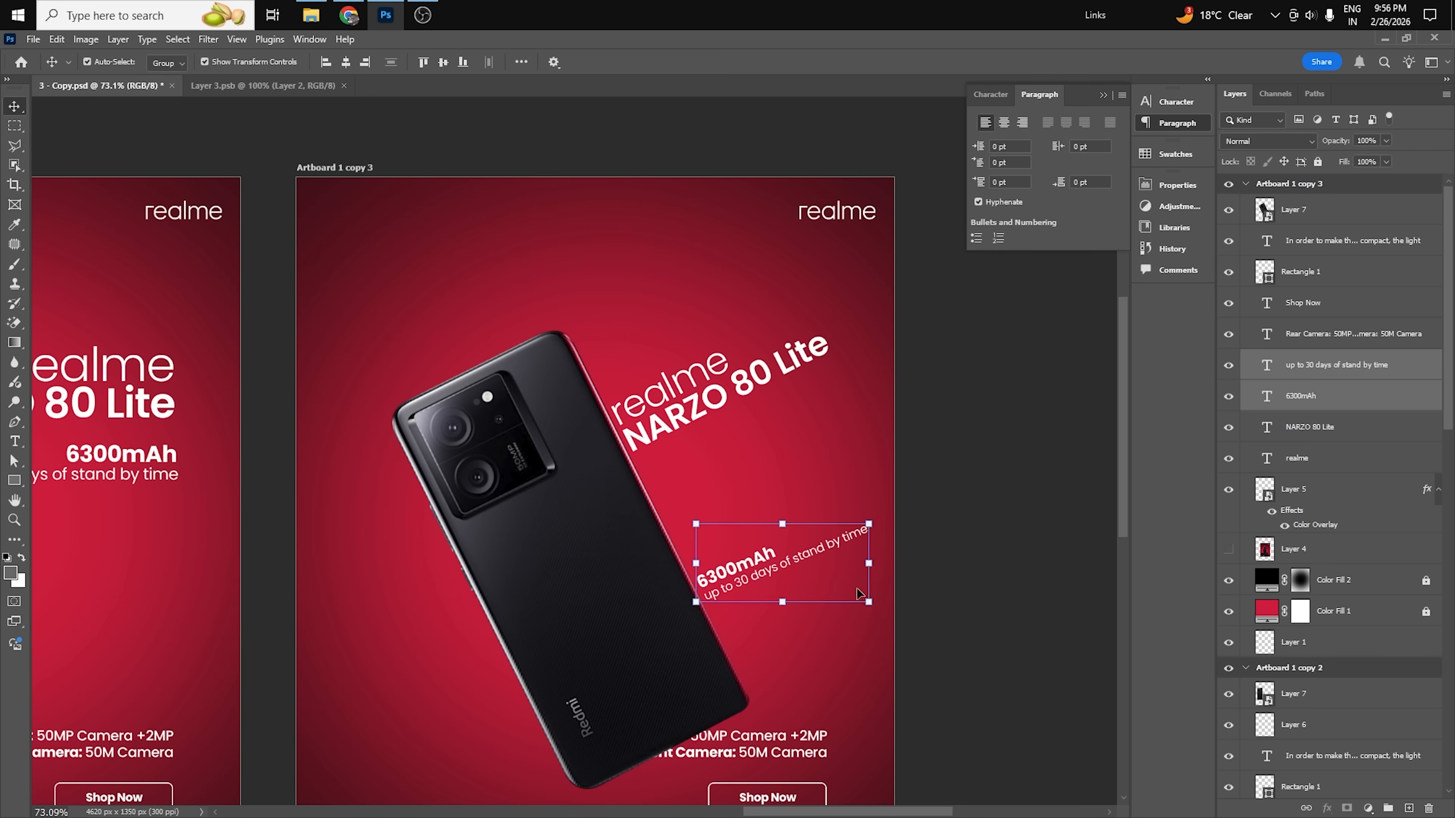
Move the rear and front camera text to the phone's lower left side and tilt it to the phone's angle.
left_click(923, 646)
left_click_drag(923, 655, 973, 516)
left_click_drag(977, 566, 567, 638)
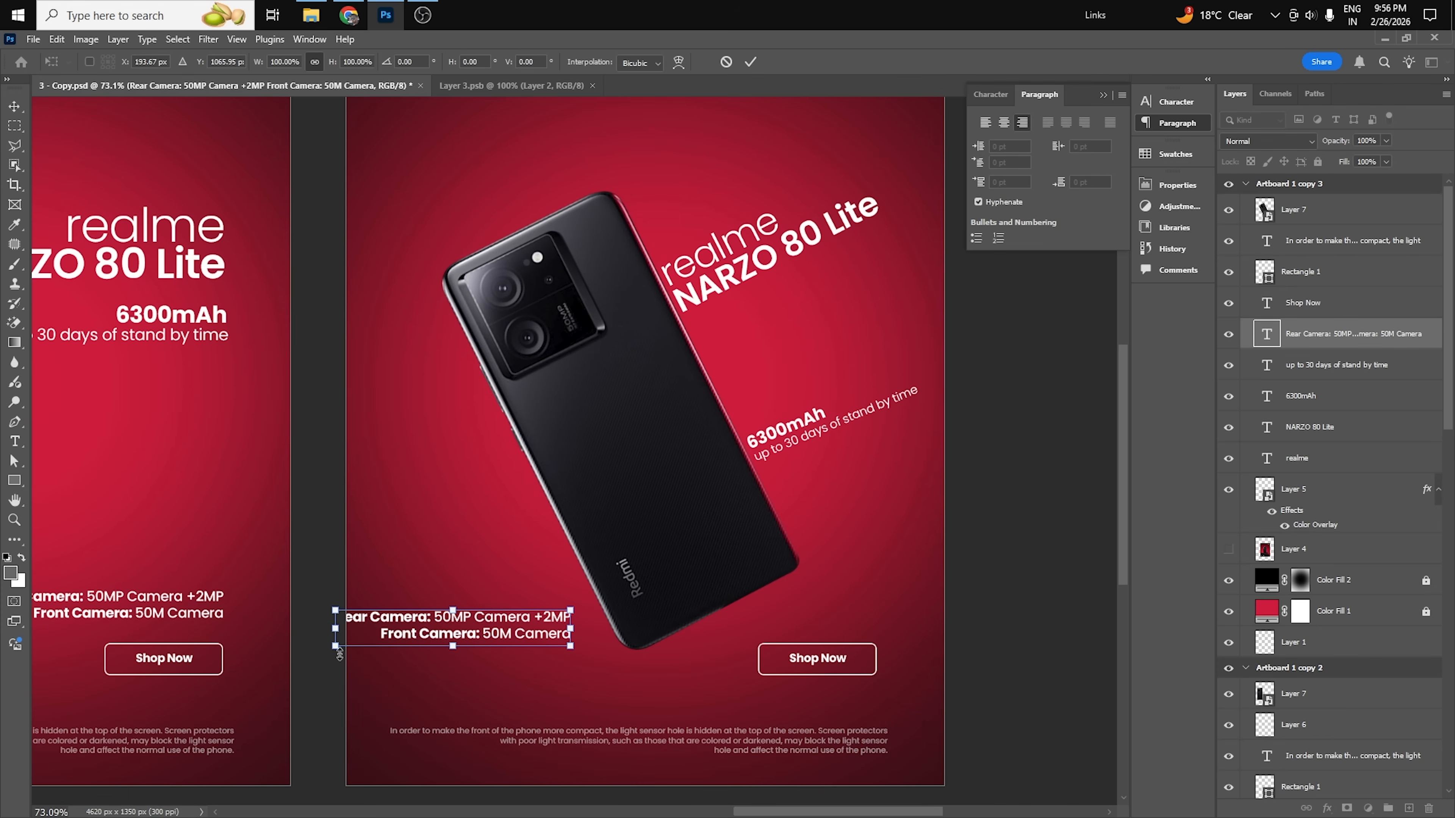
left_click_drag(325, 655, 365, 683)
key("Return")
left_click_drag(507, 618, 526, 607)
Move the Shop Now button beneath the camera text, scale it to 89.53% and rotate it -28.15°.
left_click_drag(980, 602, 556, 630)
left_click(734, 576, "shift")
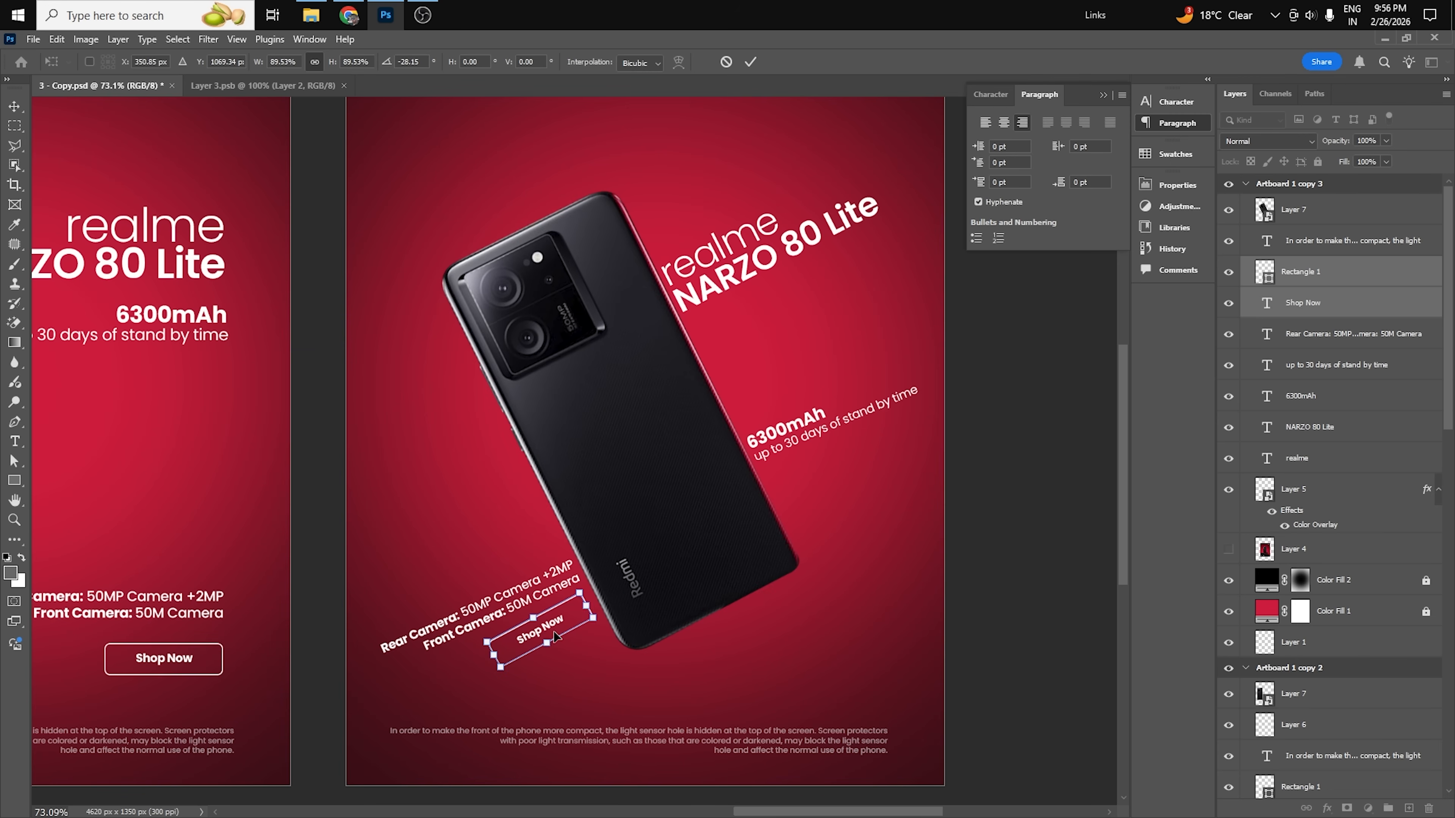
key("Return")
left_click(984, 558)
Center-align the disclaimer paragraph on Artboard 1 copy 3 and shift it to the poster's horizontal center.
scroll(659, 579, "down", 1)
left_click(768, 740)
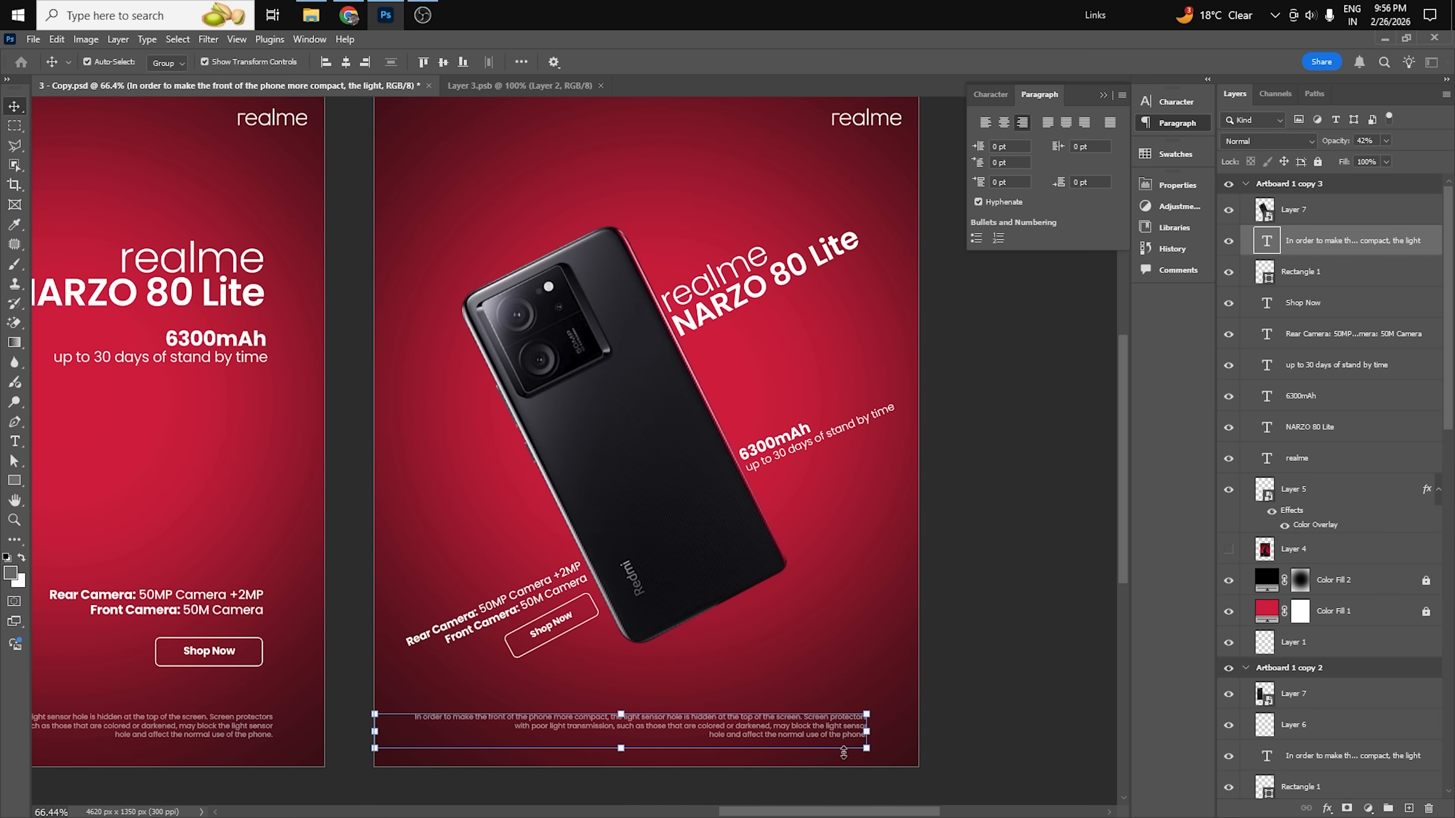
left_click(1004, 123)
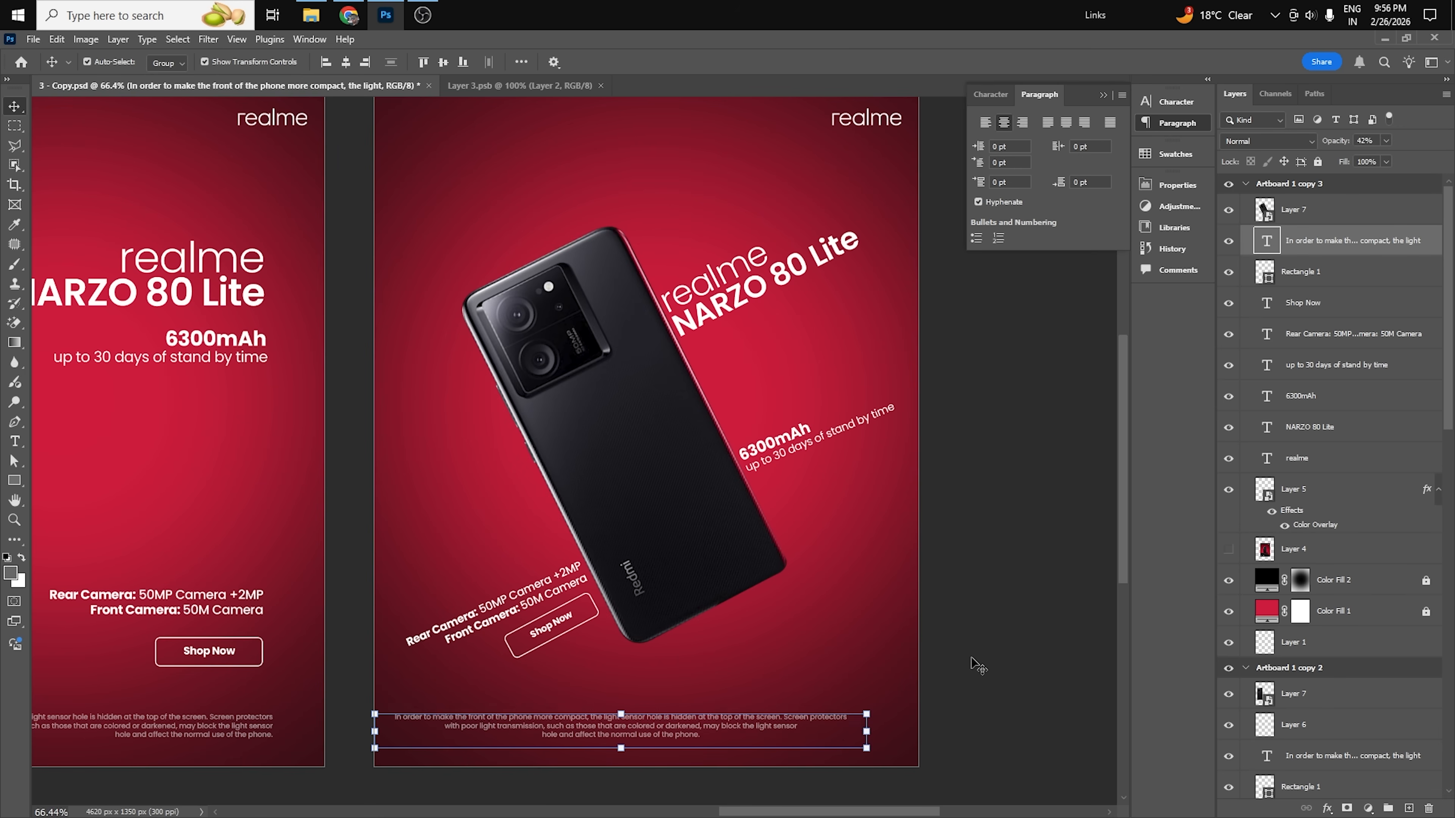
left_click_drag(744, 730, 767, 736)
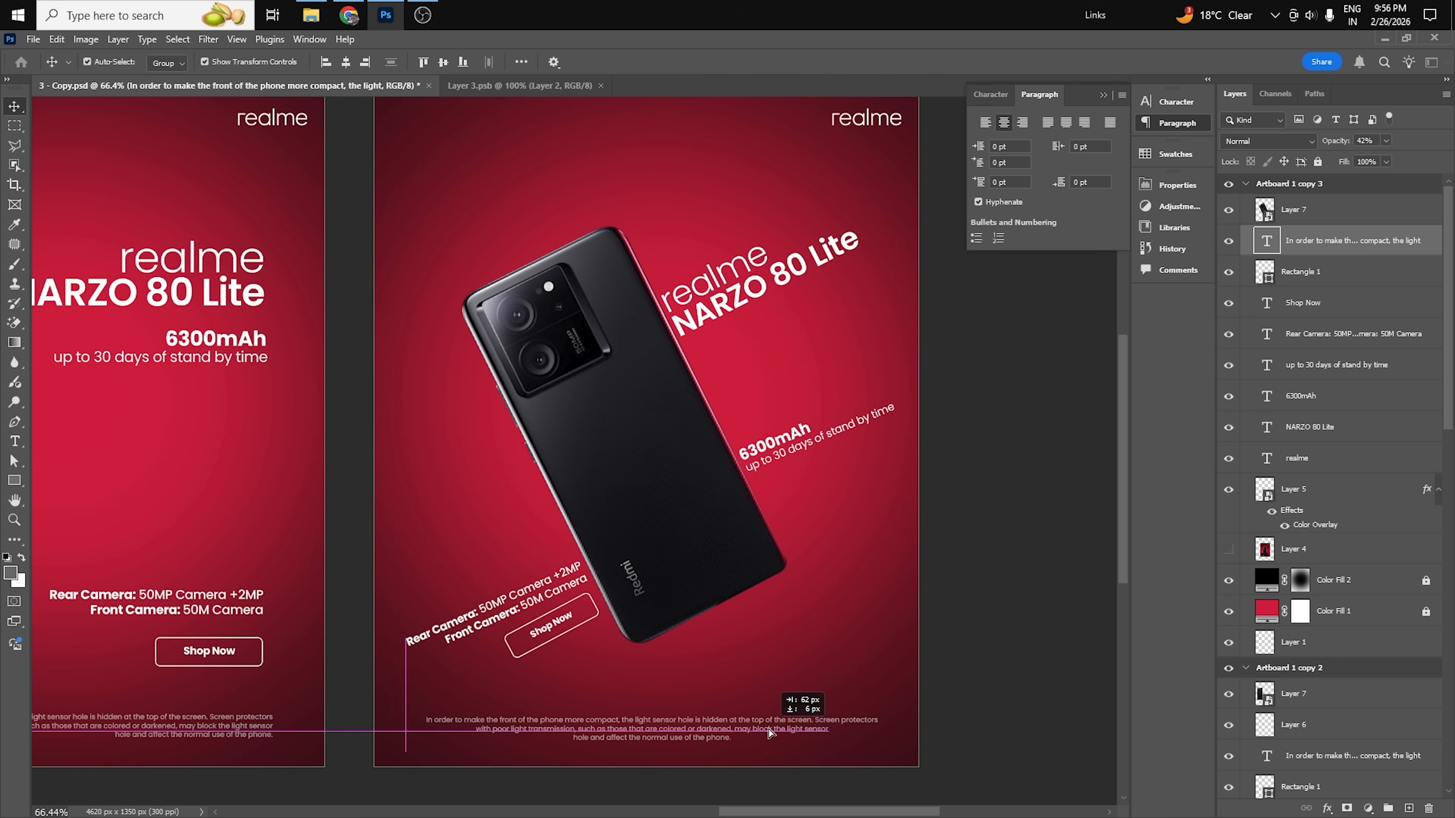
left_click(1034, 445)
Compare the tilted layout on Artboard 1 copy 3 with the upright layouts on the neighbouring artboards.
scroll(898, 600, "down", 1)
scroll(965, 515, "down", 1)
left_click_drag(884, 611, 978, 567)
left_click_drag(827, 553, 671, 518)
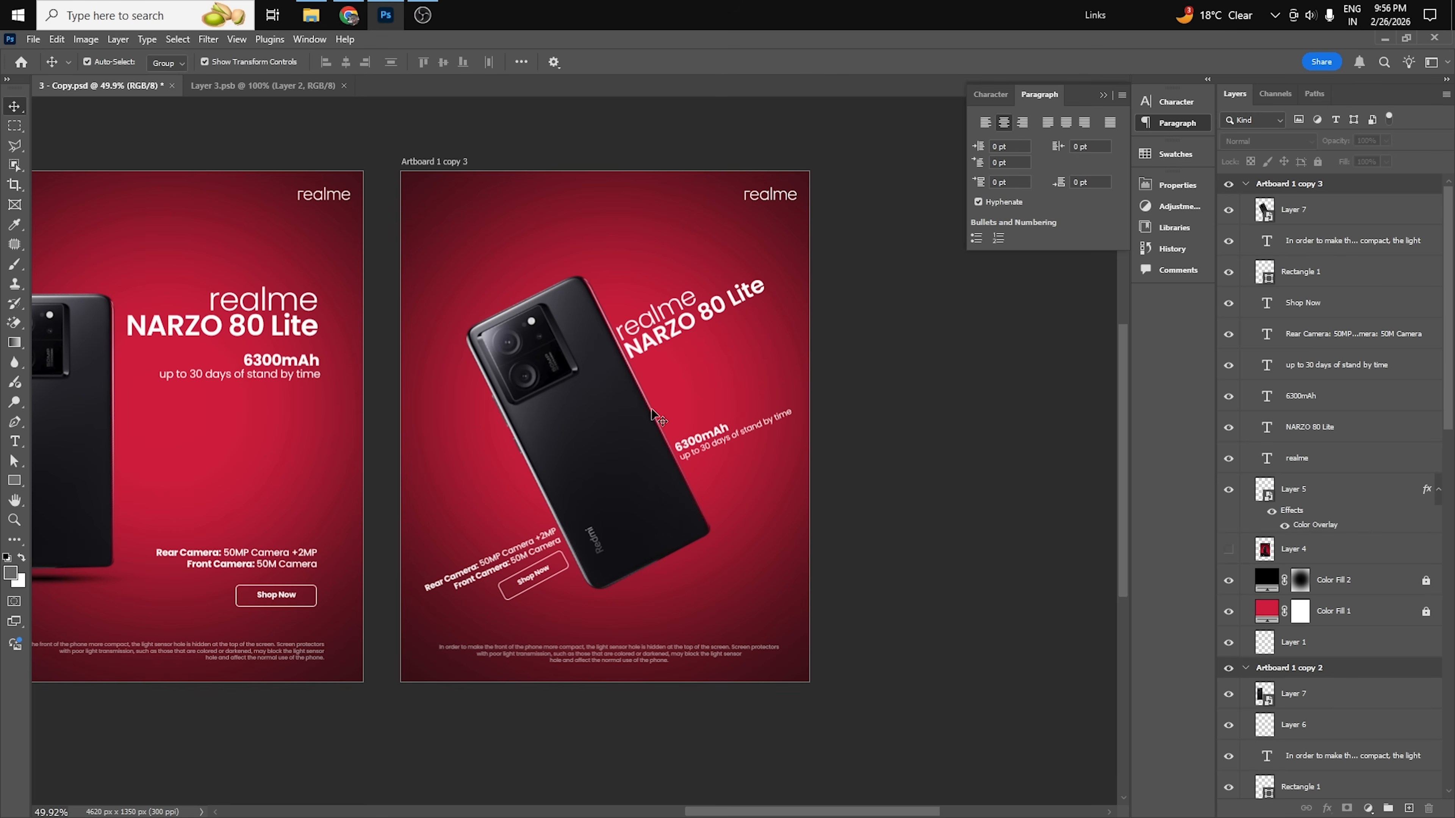
scroll(584, 348, "up", 1)
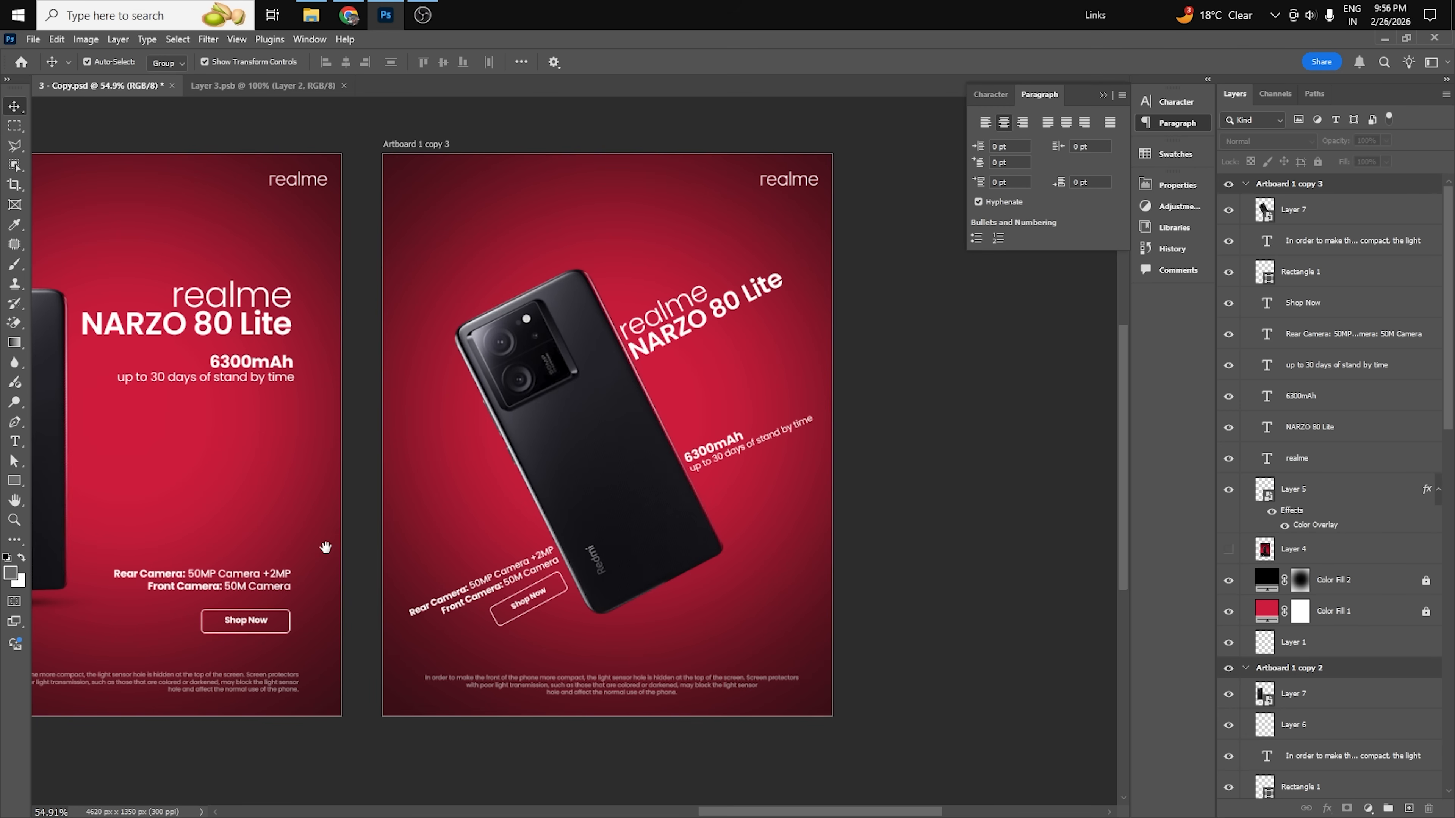
left_click_drag(325, 547, 710, 556)
scroll(649, 576, "down", 1)
scroll(392, 580, "down", 2)
left_click_drag(312, 554, 614, 556)
left_click_drag(931, 404, 590, 409)
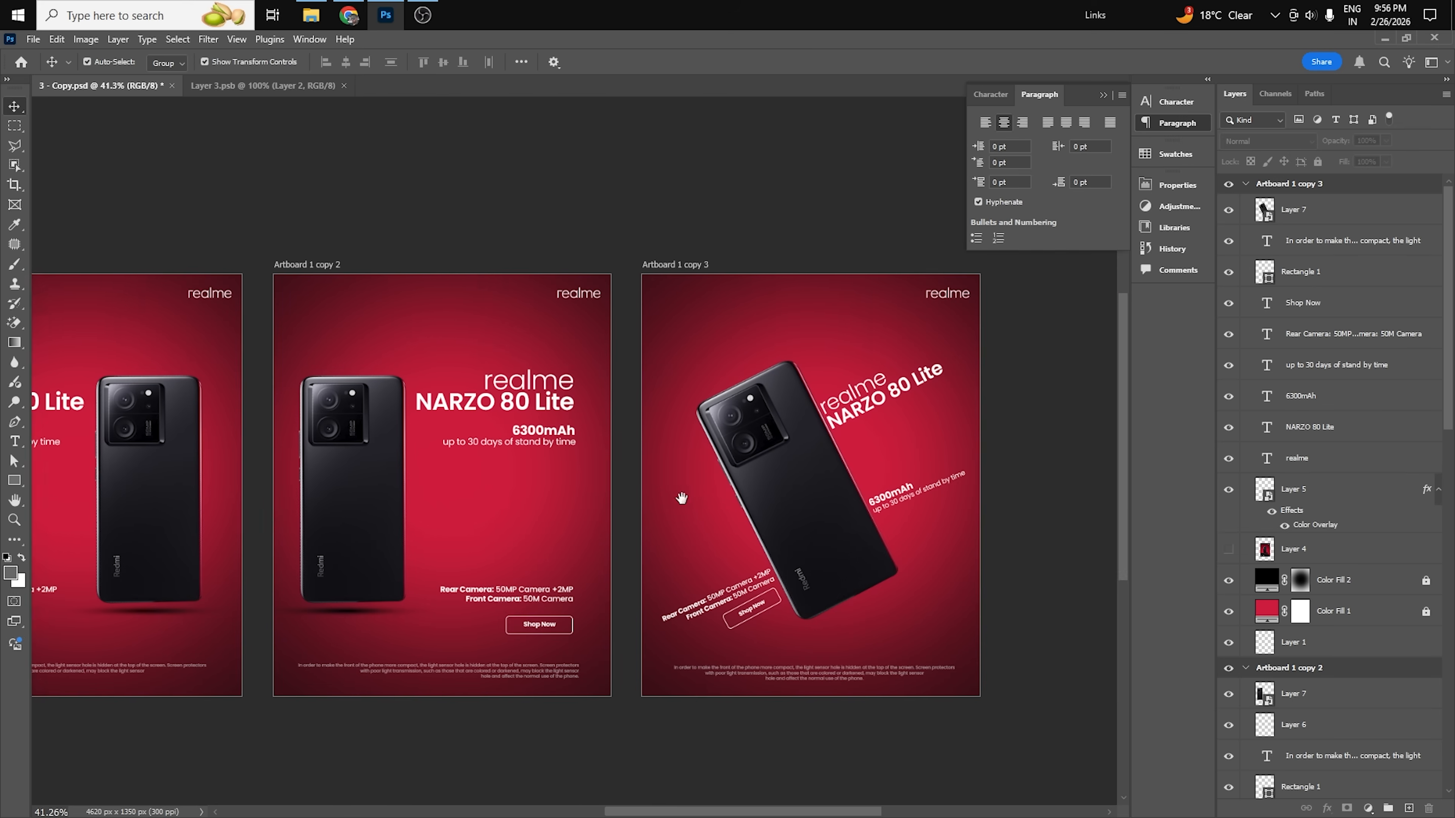
left_click_drag(842, 513, 626, 491)
scroll(597, 410, "up", 1)
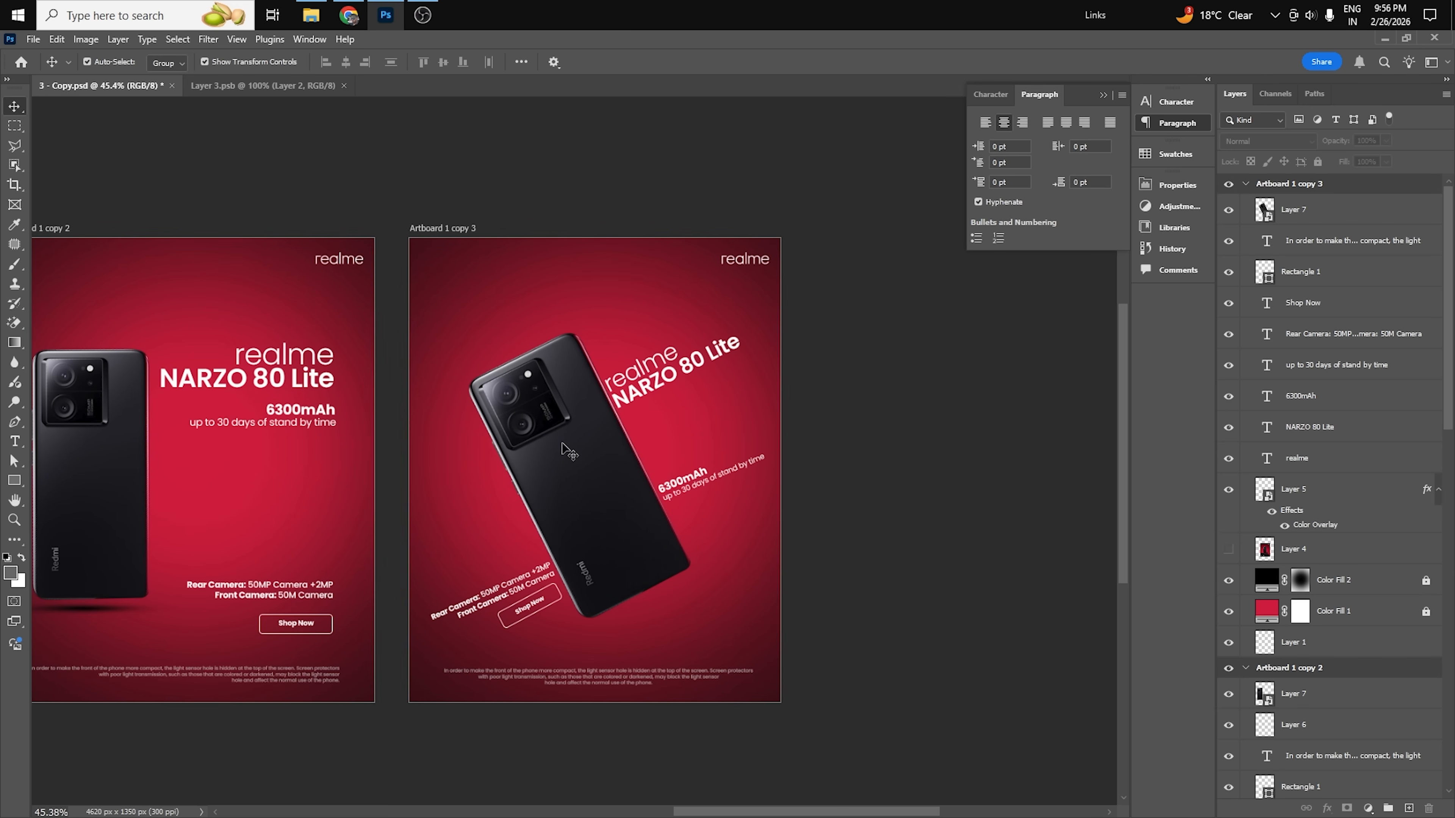
Duplicate Artboard 1 copy 3 to start a fourth layout variation.
left_click(1245, 184)
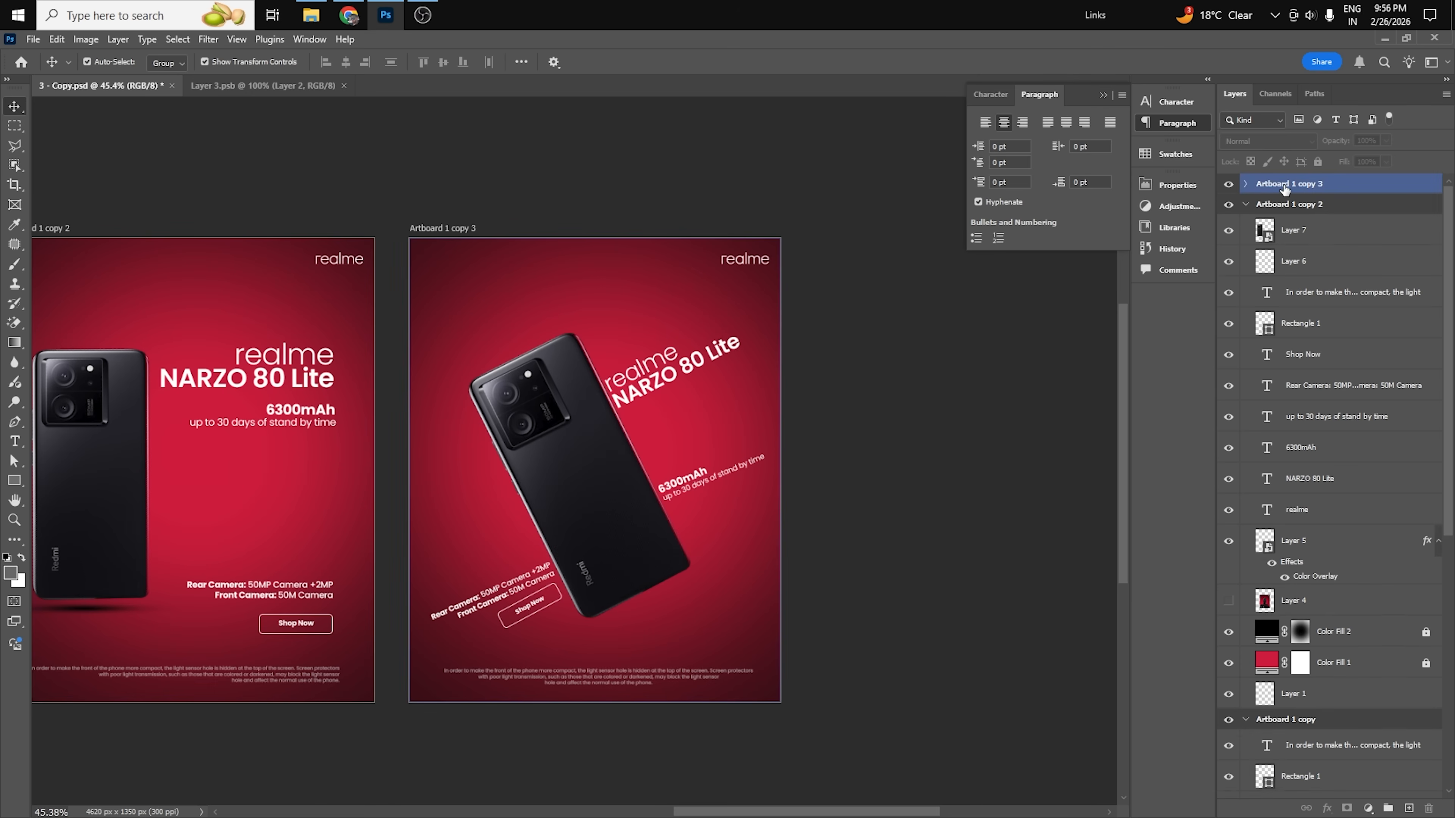
right_click(1280, 185)
left_click(1318, 247)
left_click(859, 252)
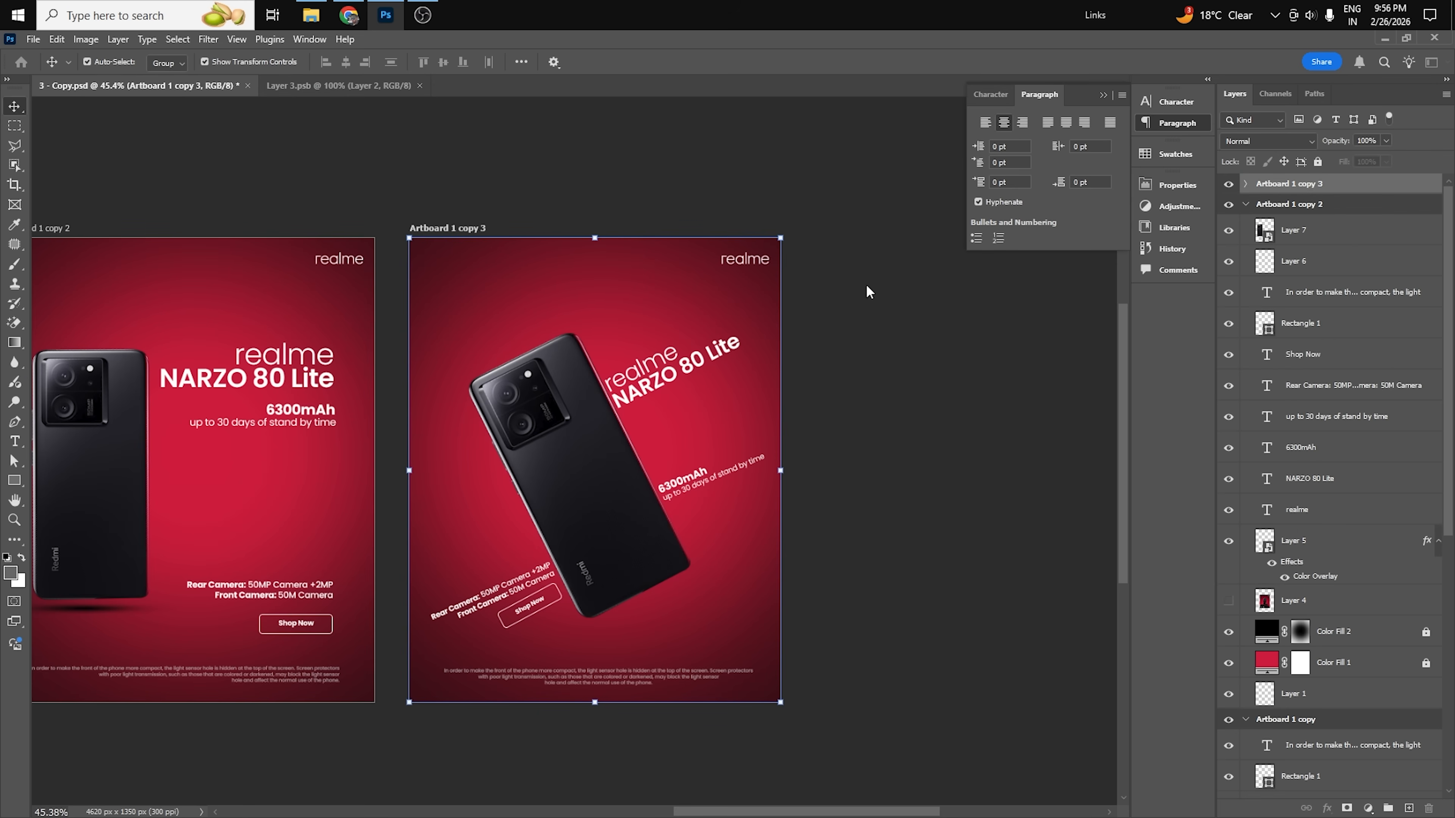
Set the phone upright near the center of Artboard 1 copy 4 and remove the tilted text and Shop Now button.
left_click_drag(631, 508, 674, 473)
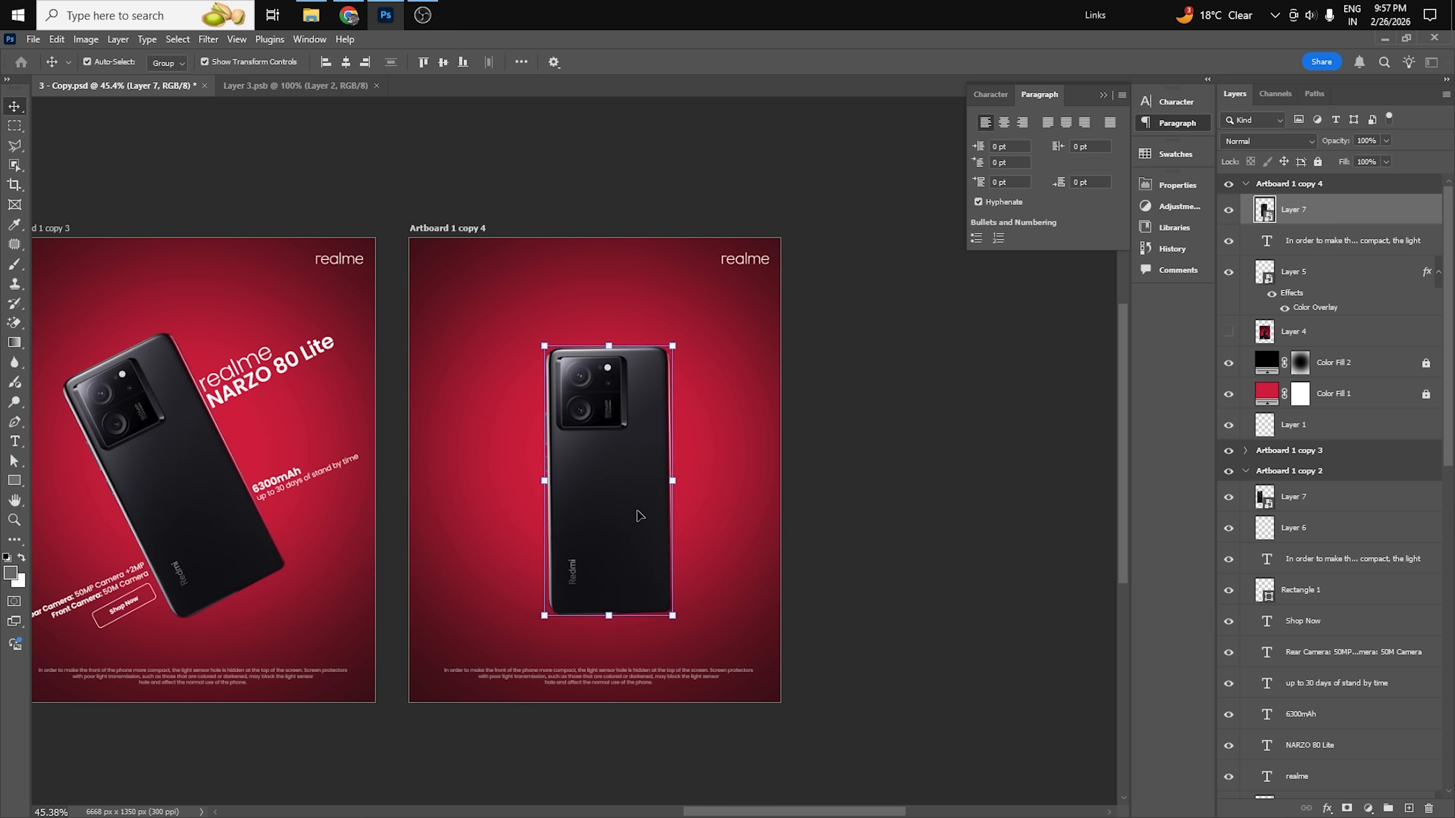
left_click(676, 481)
key("Return")
left_click_drag(648, 532, 647, 531)
left_click(847, 641)
Copy the title, 6300mAh and stand-by text from Artboard 1 copy 2 into Artboard 1 copy 4.
left_click_drag(491, 640, 820, 631)
left_click_drag(344, 319, 177, 423)
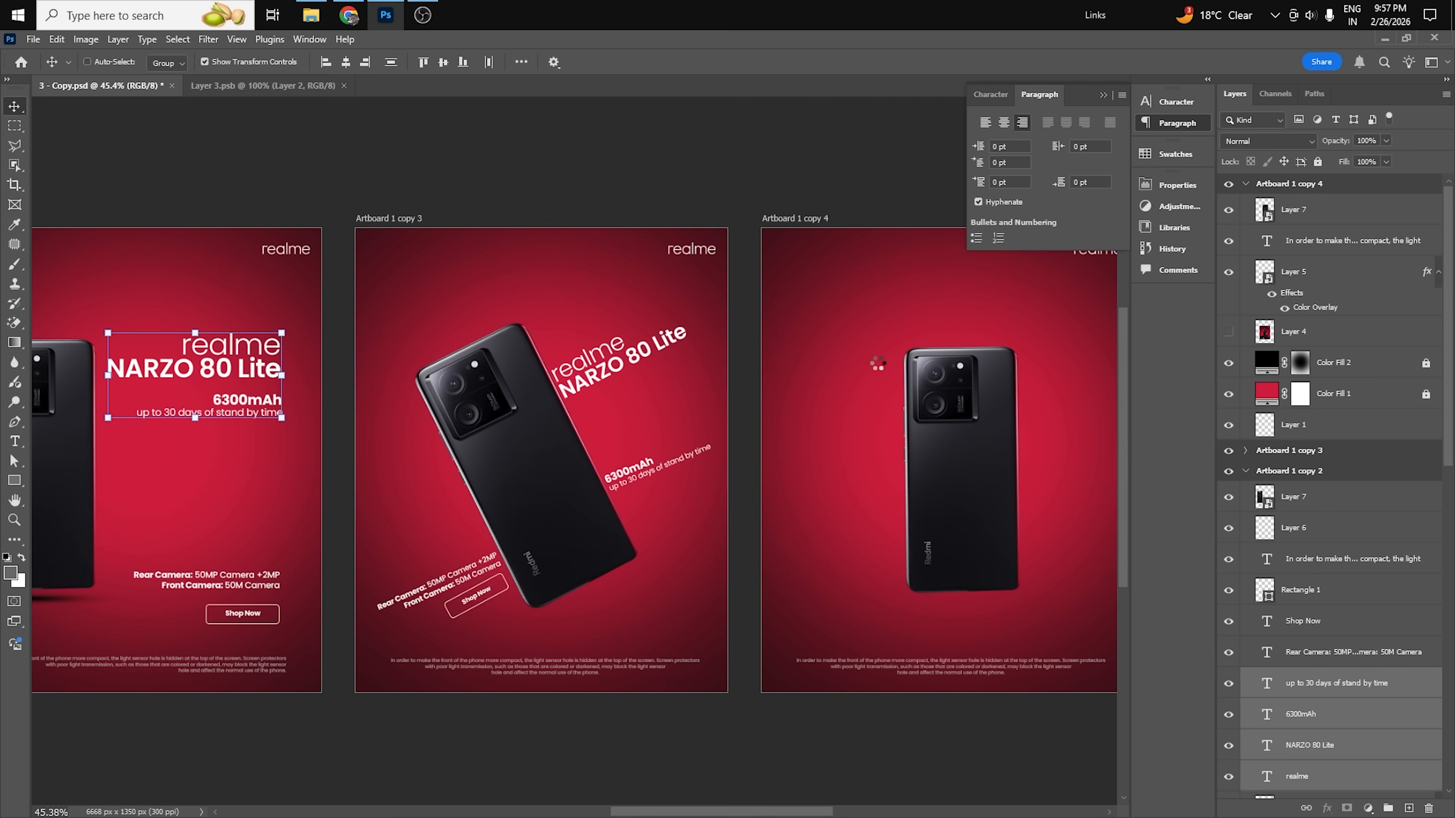
left_click_drag(942, 454, 706, 465)
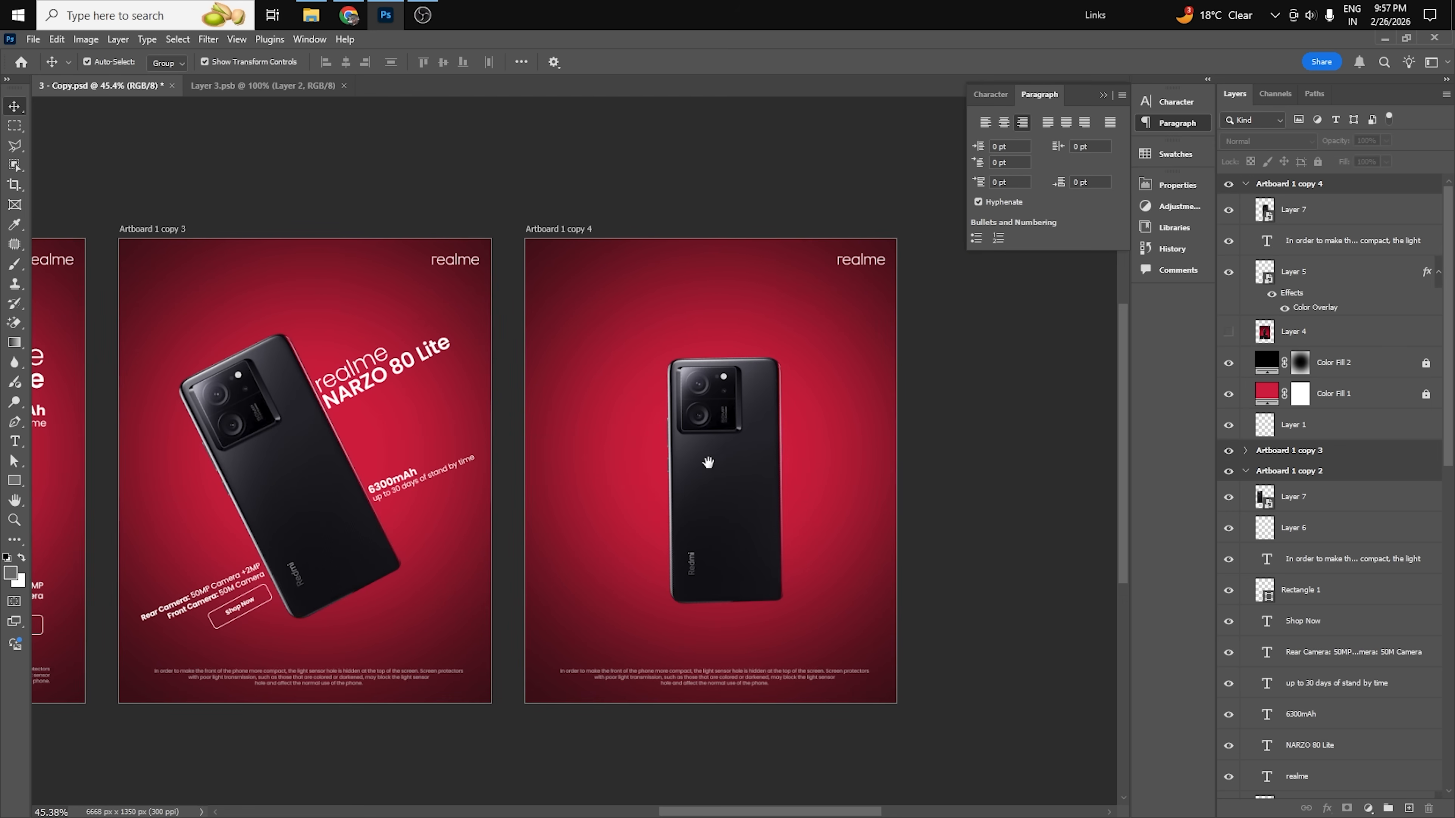
left_click(709, 465)
key("ctrl+v")
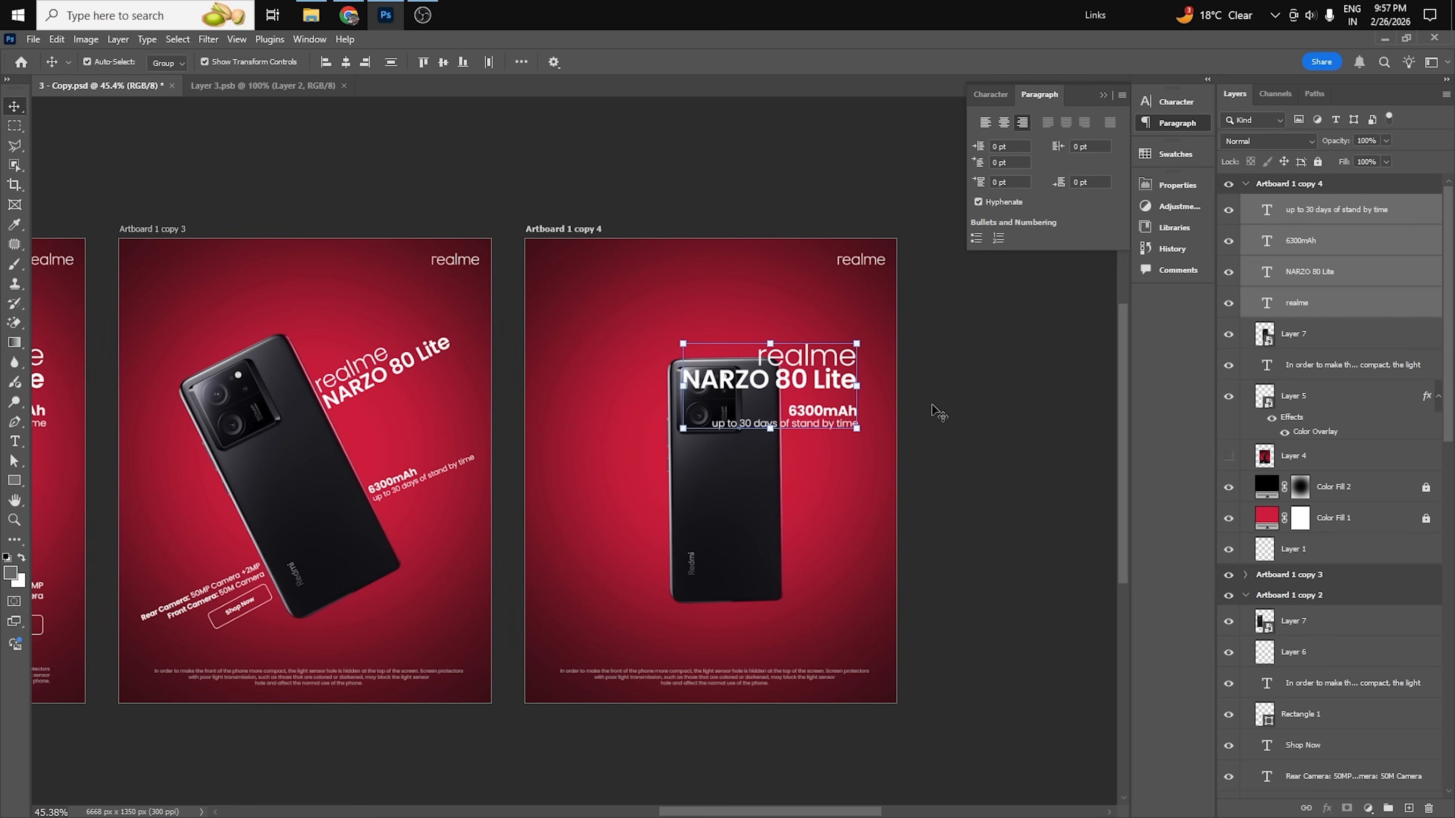
Center-align the pasted title and battery text, center it horizontally above the phone, and nudge the phone slightly left.
left_click(1003, 123)
left_click_drag(875, 386, 743, 288)
key("ctrl+a")
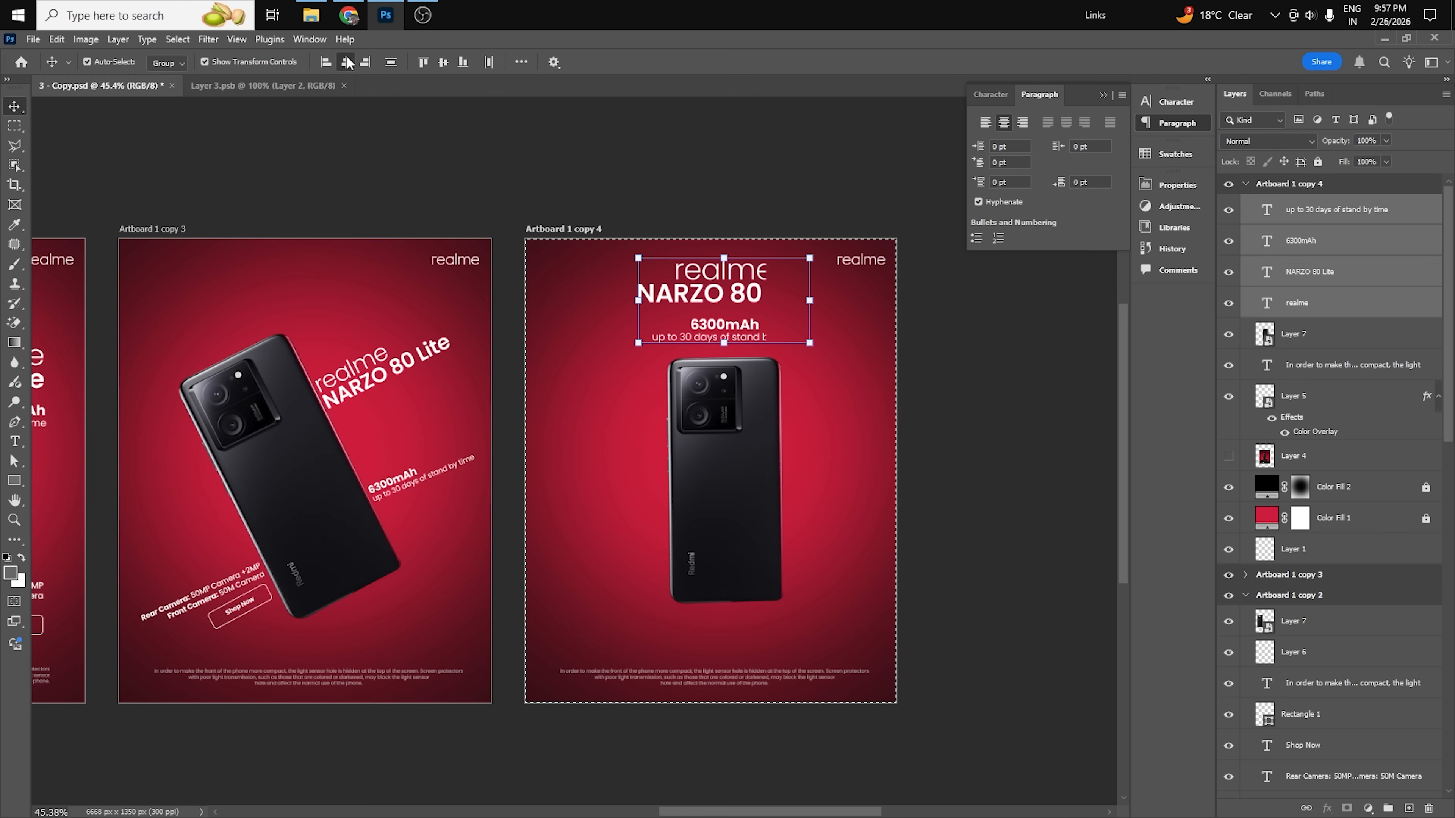
left_click(346, 62)
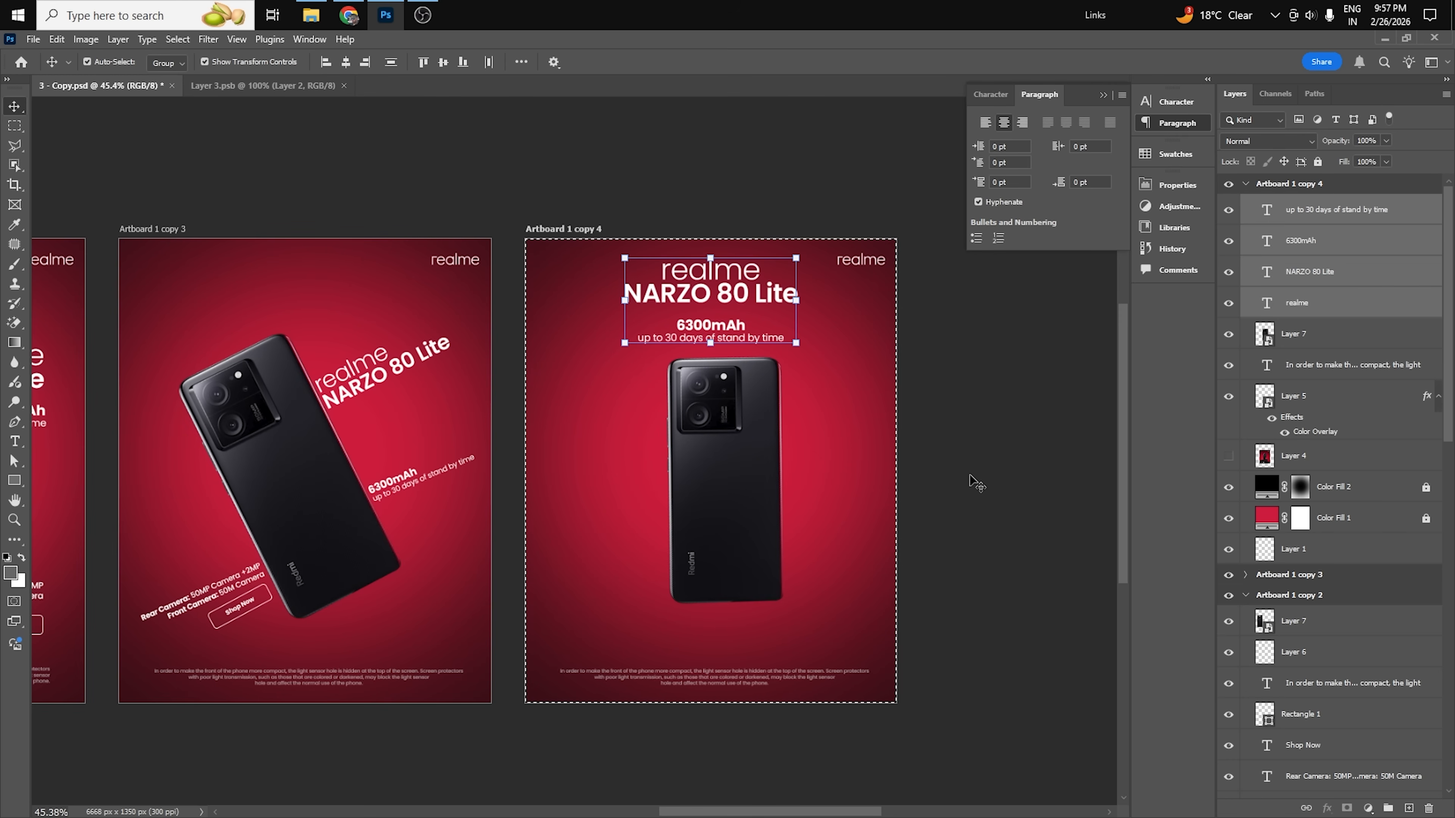
key("ctrl+d")
left_click(977, 483)
left_click_drag(749, 469, 745, 471)
Copy the camera text and Shop Now button from Artboard 1 copy 2 into Artboard 1 copy 4.
left_click_drag(396, 524, 638, 506)
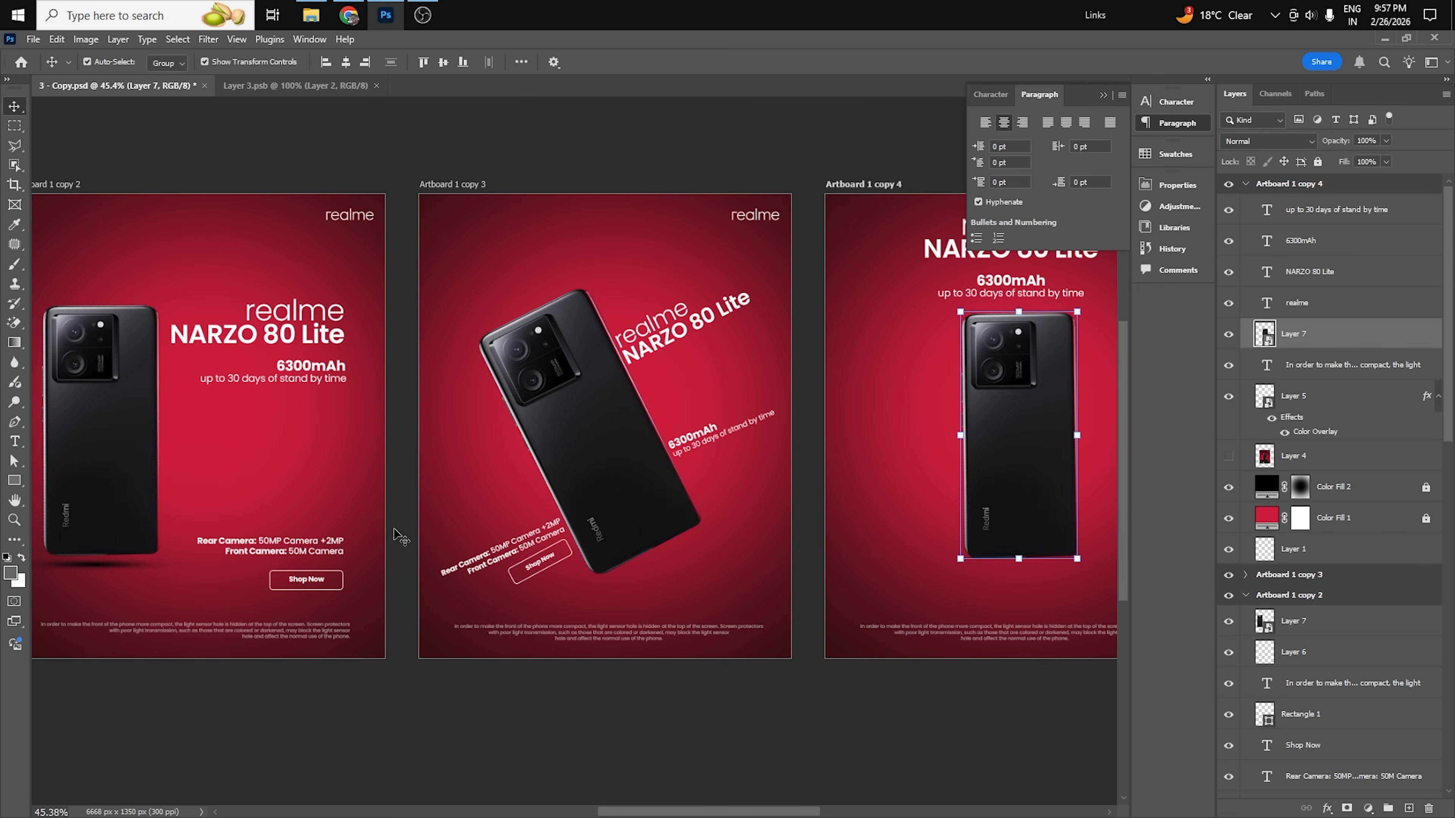
left_click_drag(401, 537, 292, 584)
left_click(896, 577)
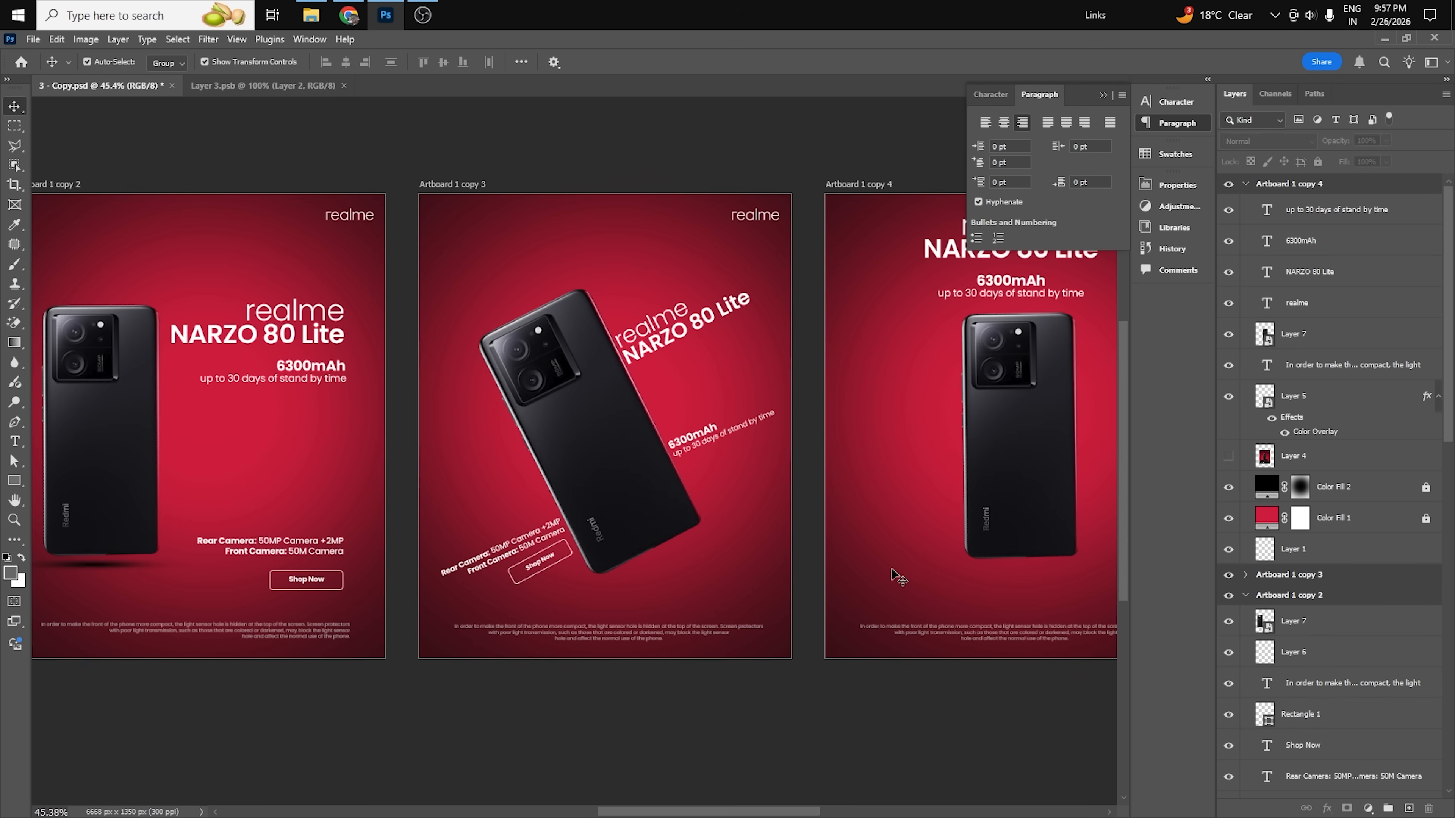
scroll(627, 537, "right", 5)
key("ctrl+v")
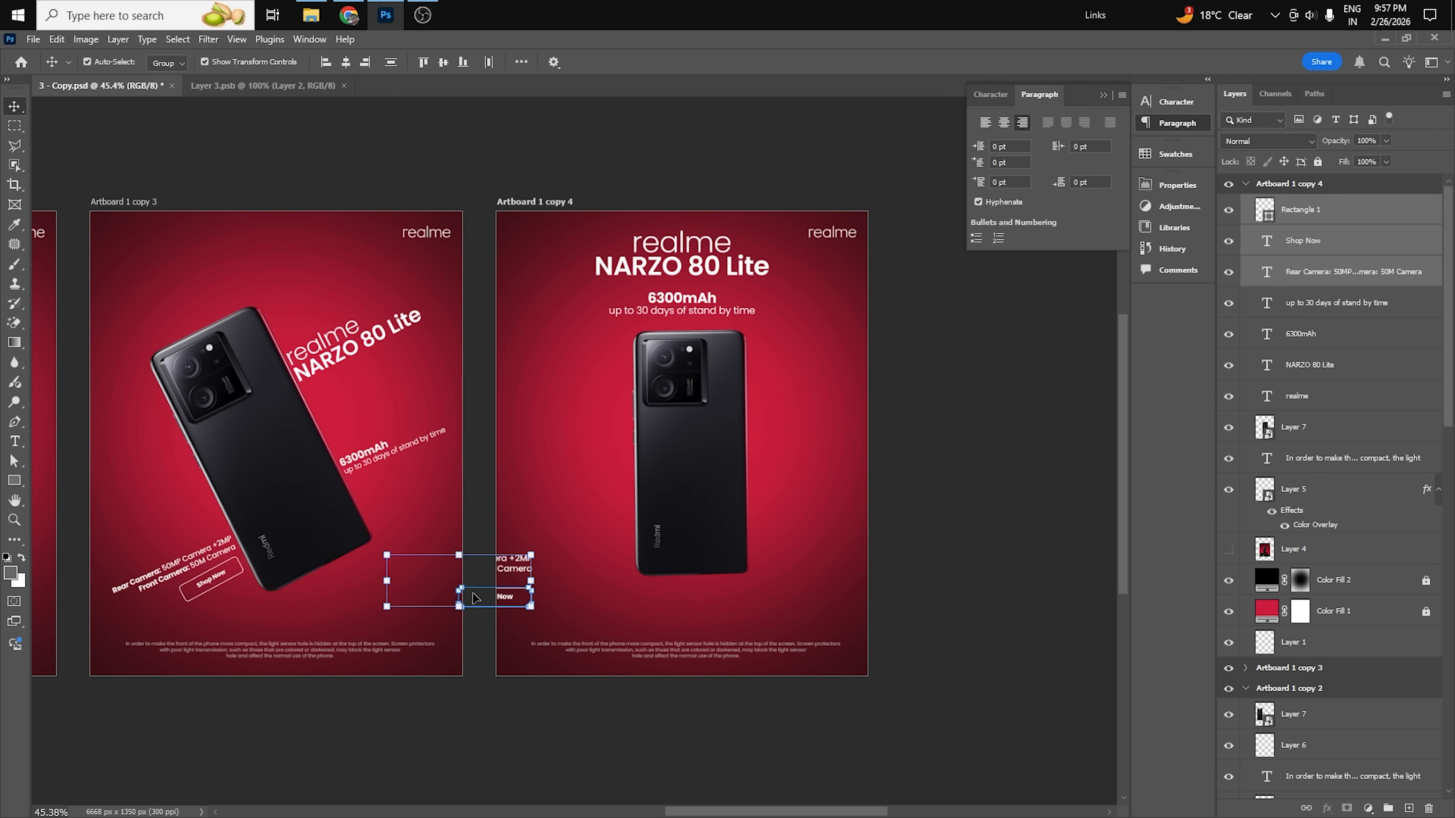
Place the camera text and Shop Now button below the phone, center-align the text and center everything horizontally on the artboard.
left_click_drag(504, 576, 708, 599)
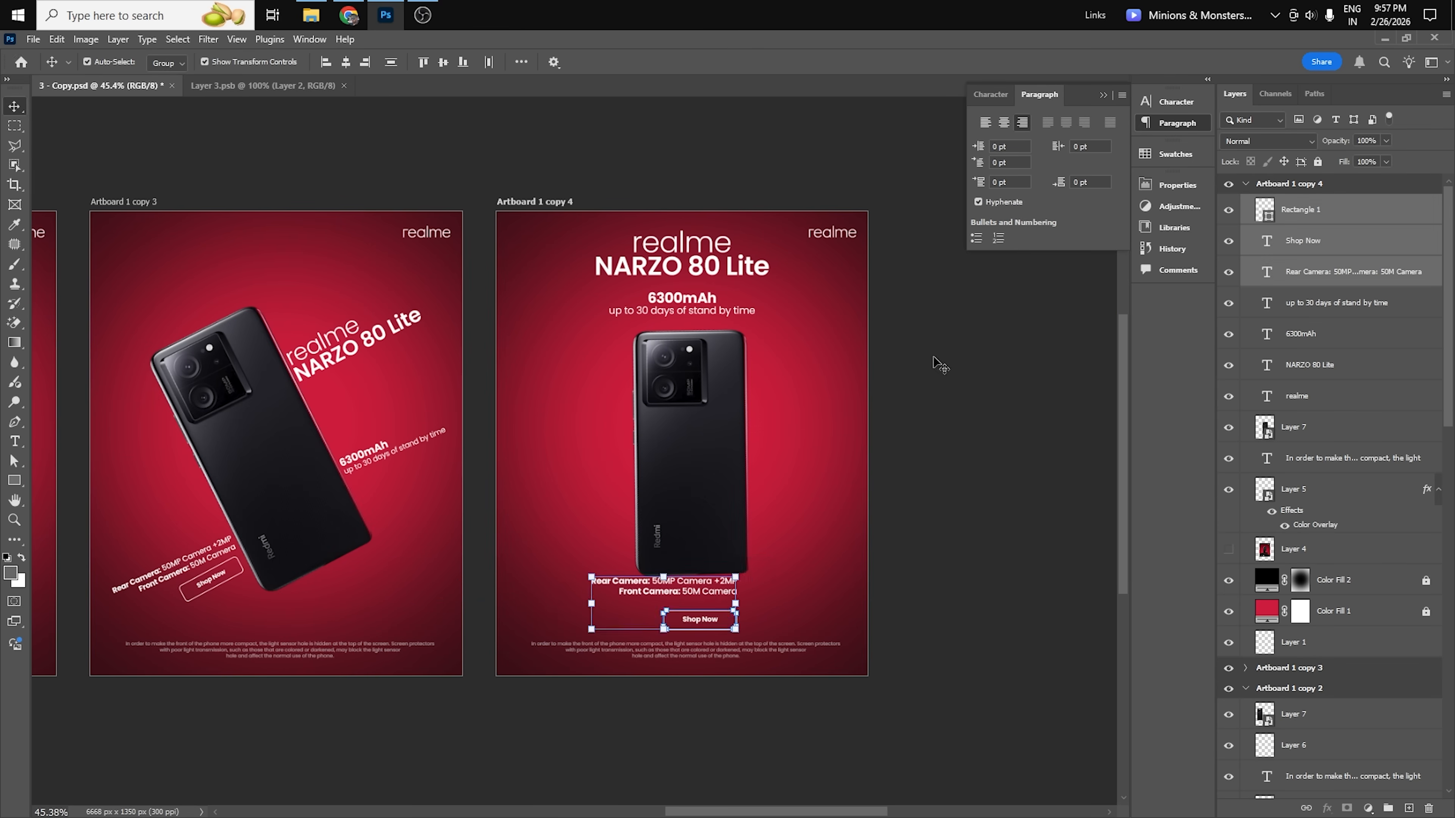
left_click(1003, 122)
left_click(346, 62)
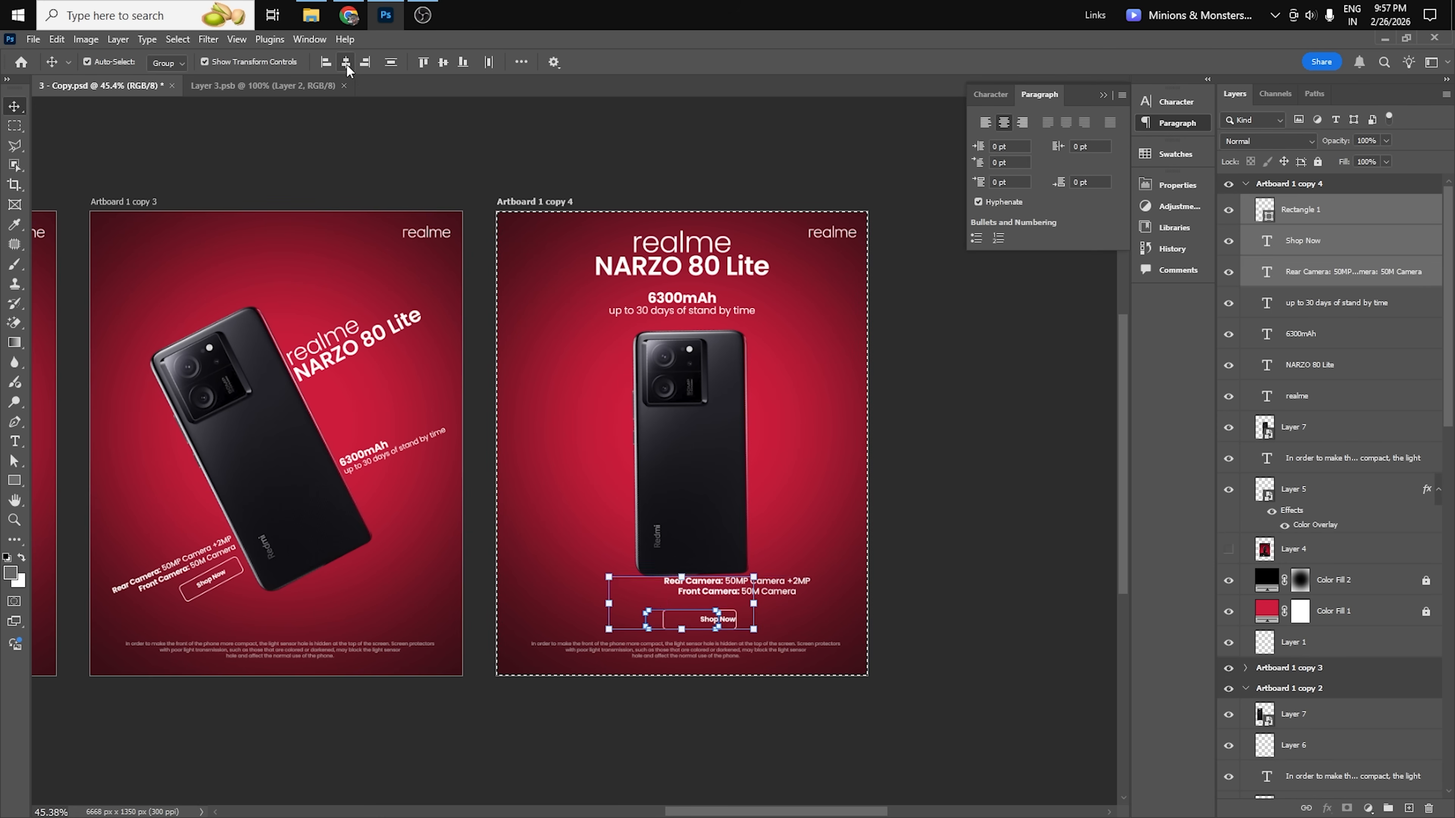
left_click(932, 604)
Nudge the phone and the Shop Now button slightly upward to even the spacing around the camera text.
scroll(721, 536, "up", 1)
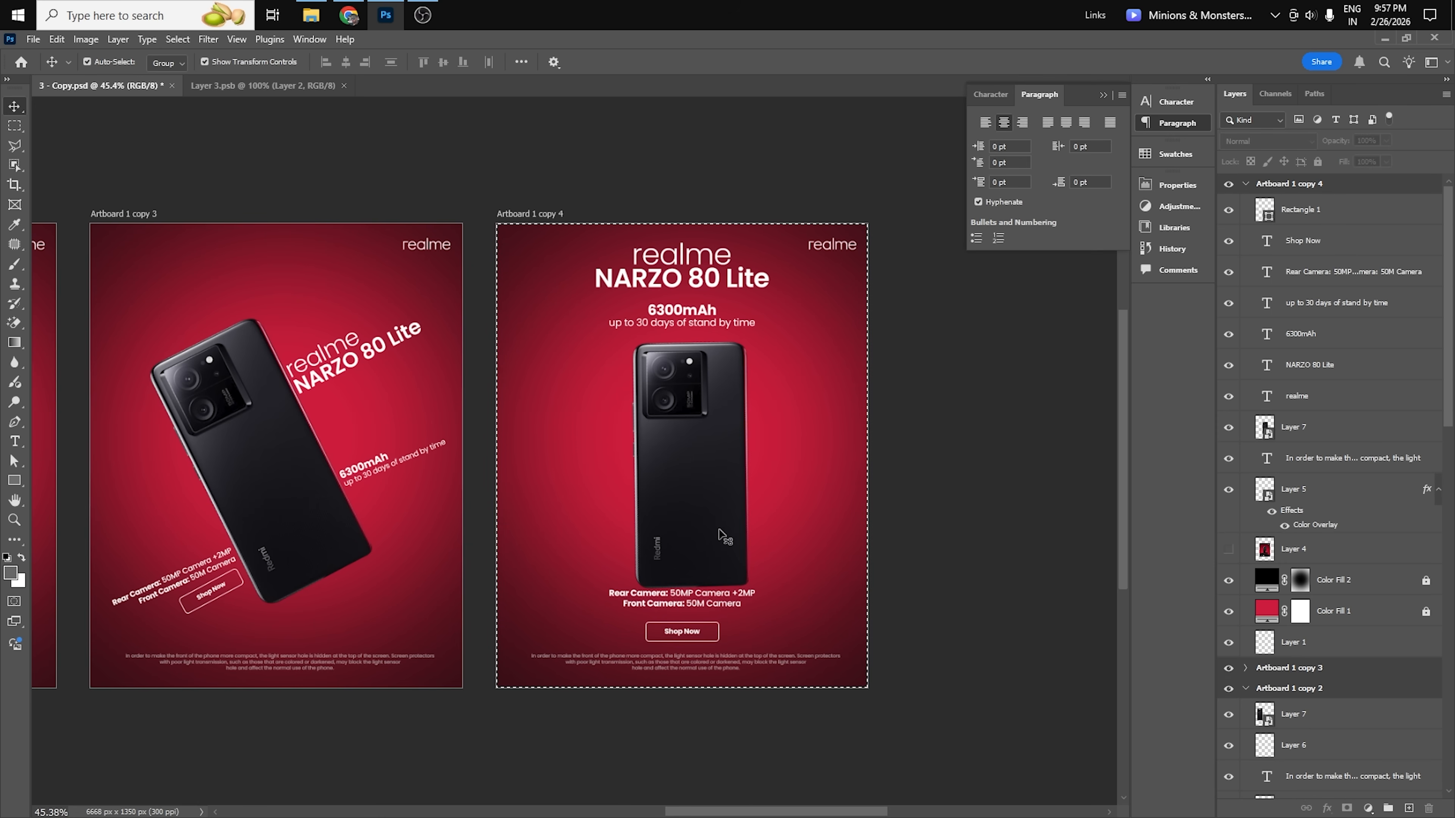
scroll(726, 538, "up", 3)
left_click_drag(726, 538, 722, 522)
left_click_drag(739, 640, 666, 660)
left_click(962, 647)
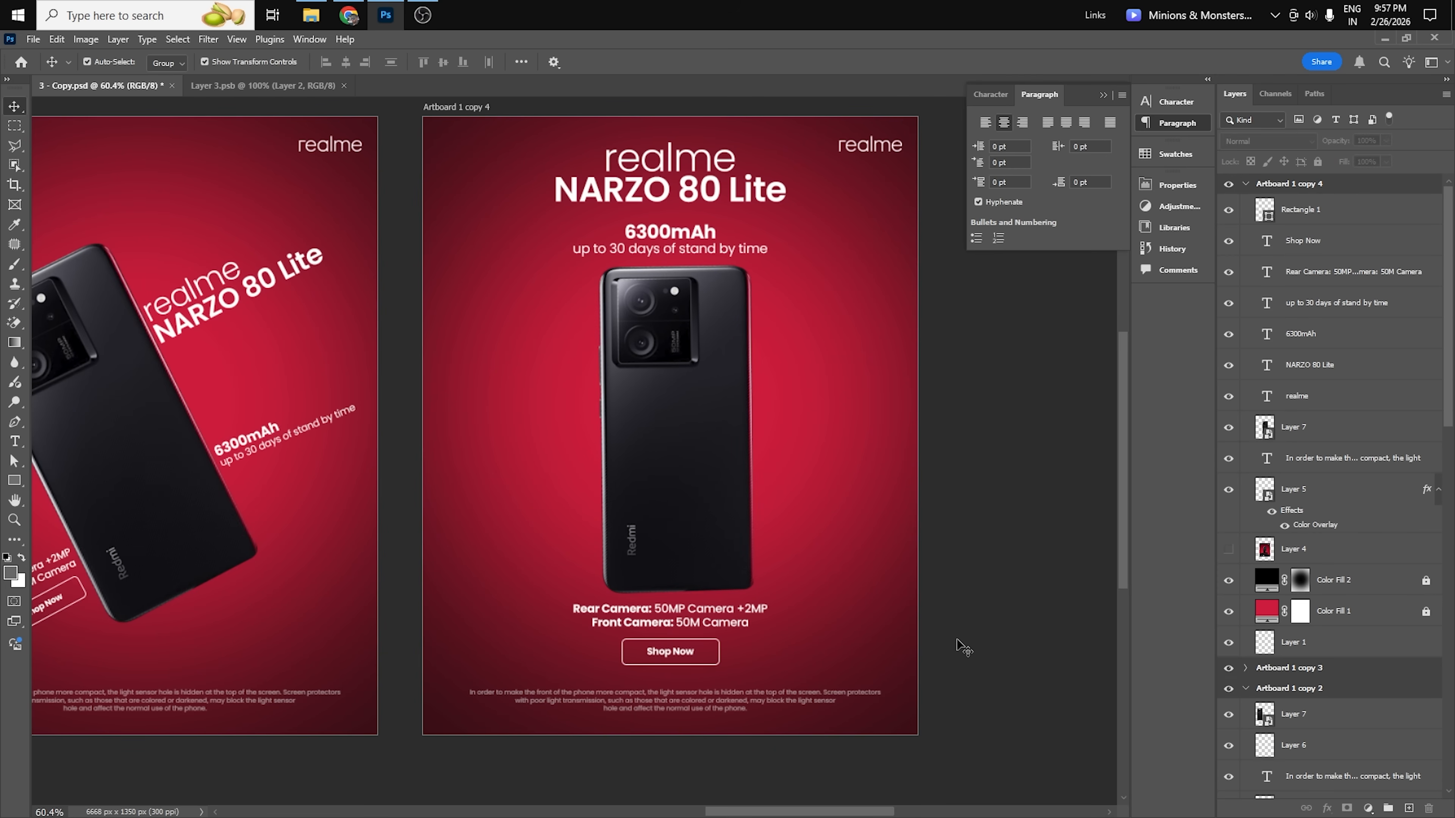
Compare the centered layout on Artboard 1 copy 4 with the other poster artboards and collapse the paragraph settings.
key("ctrl+0")
left_click_drag(889, 662, 649, 647)
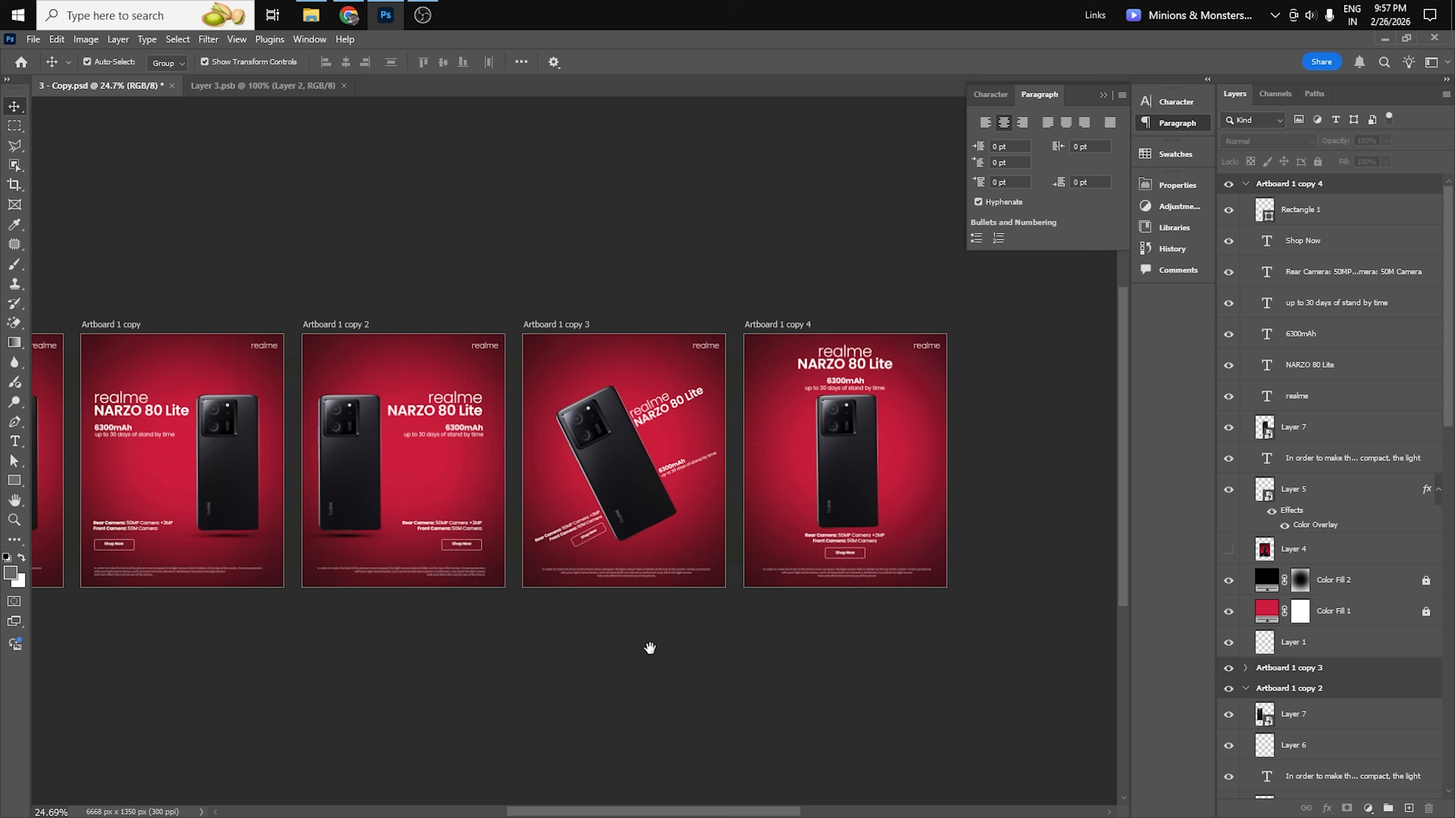
left_click_drag(753, 468, 789, 460)
left_click(1102, 95)
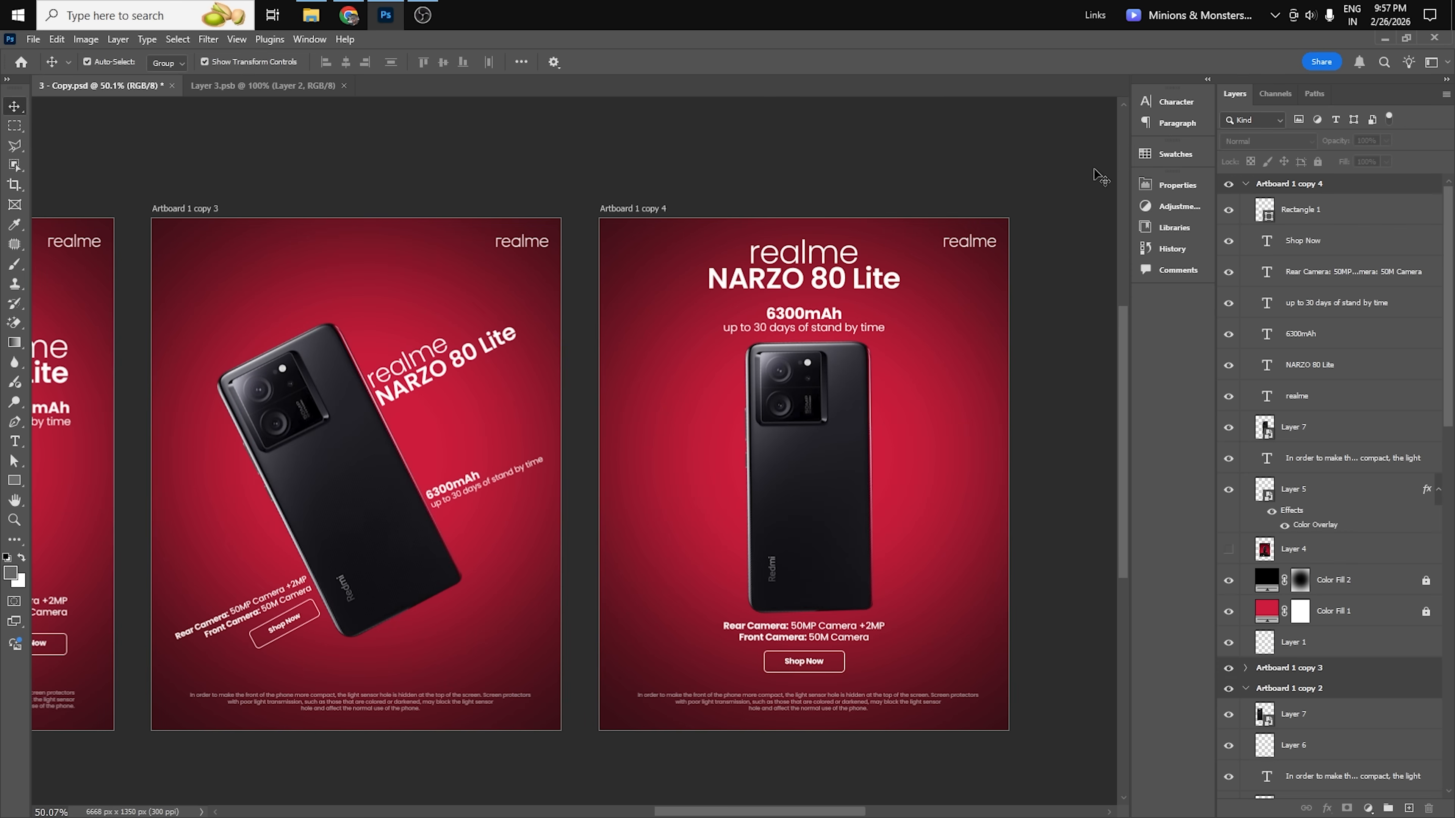
Compare the left, right, tilted and centered poster layouts across all the realme artboards, from Artboard 1 to Artboard 1 copy 4.
left_click_drag(897, 305, 876, 340)
left_click_drag(672, 571, 1134, 594)
left_click_drag(599, 589, 250, 586)
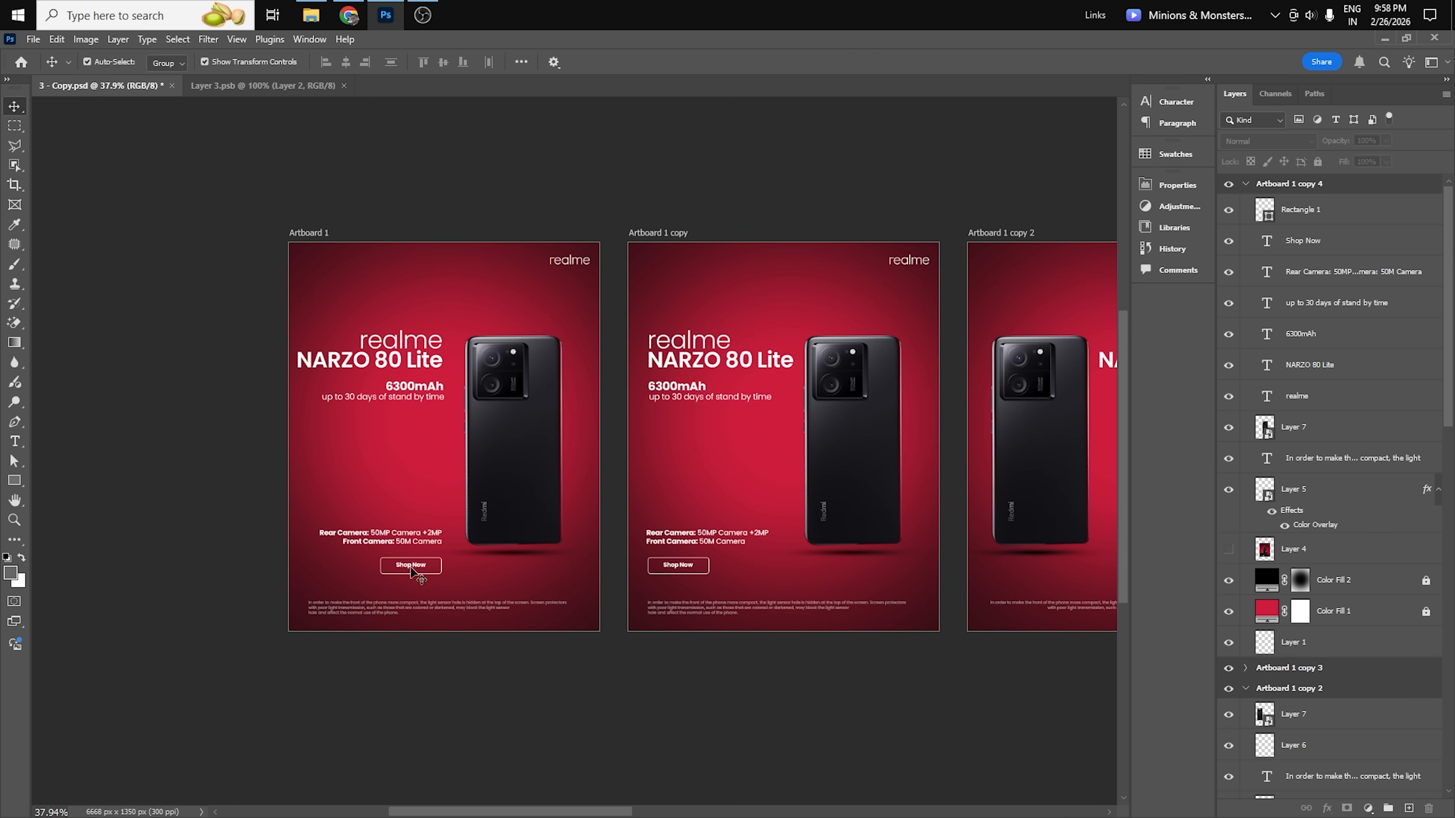
scroll(377, 676, "right", 6)
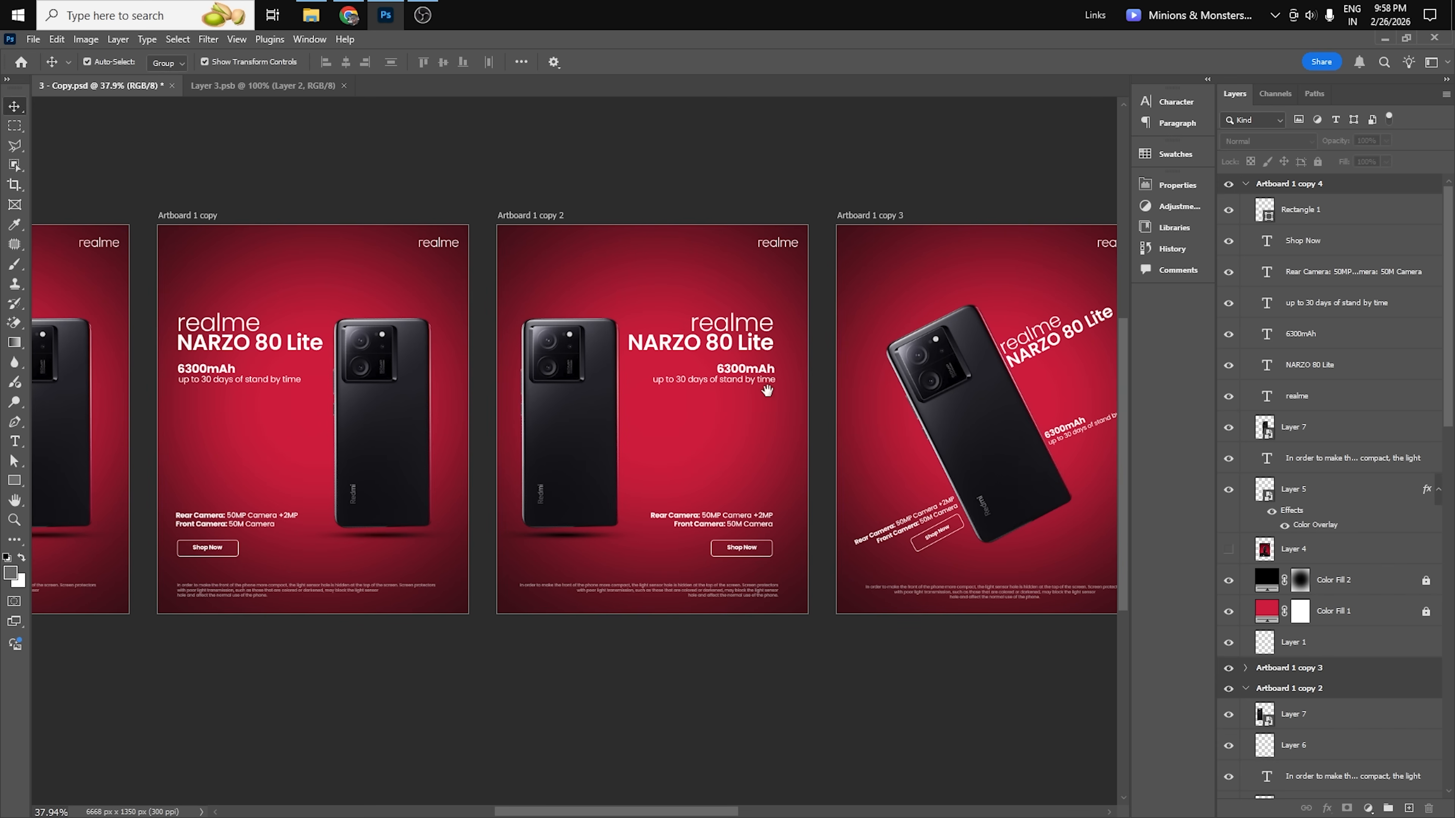
left_click_drag(767, 390, 632, 395)
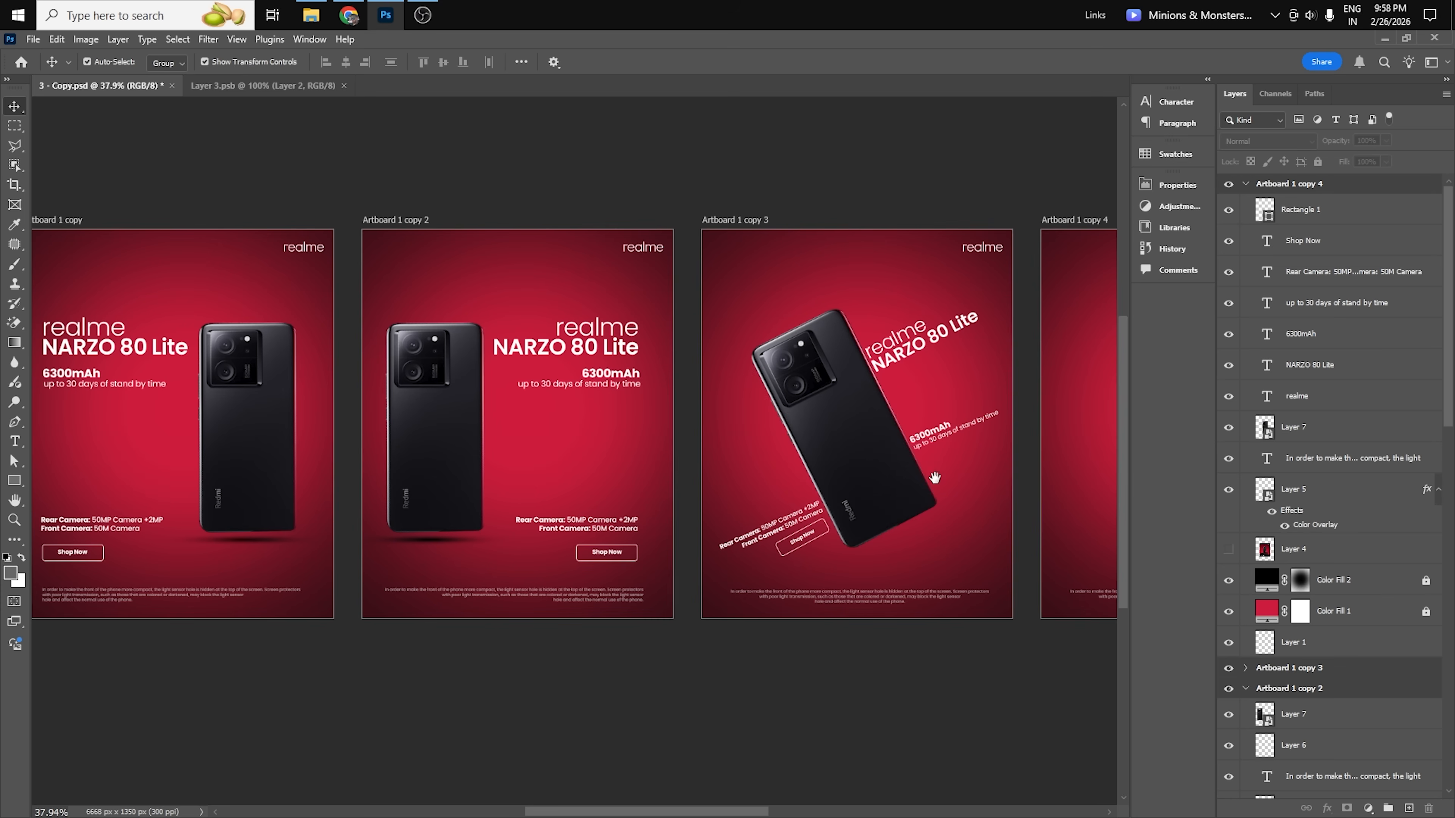
left_click_drag(934, 478, 531, 460)
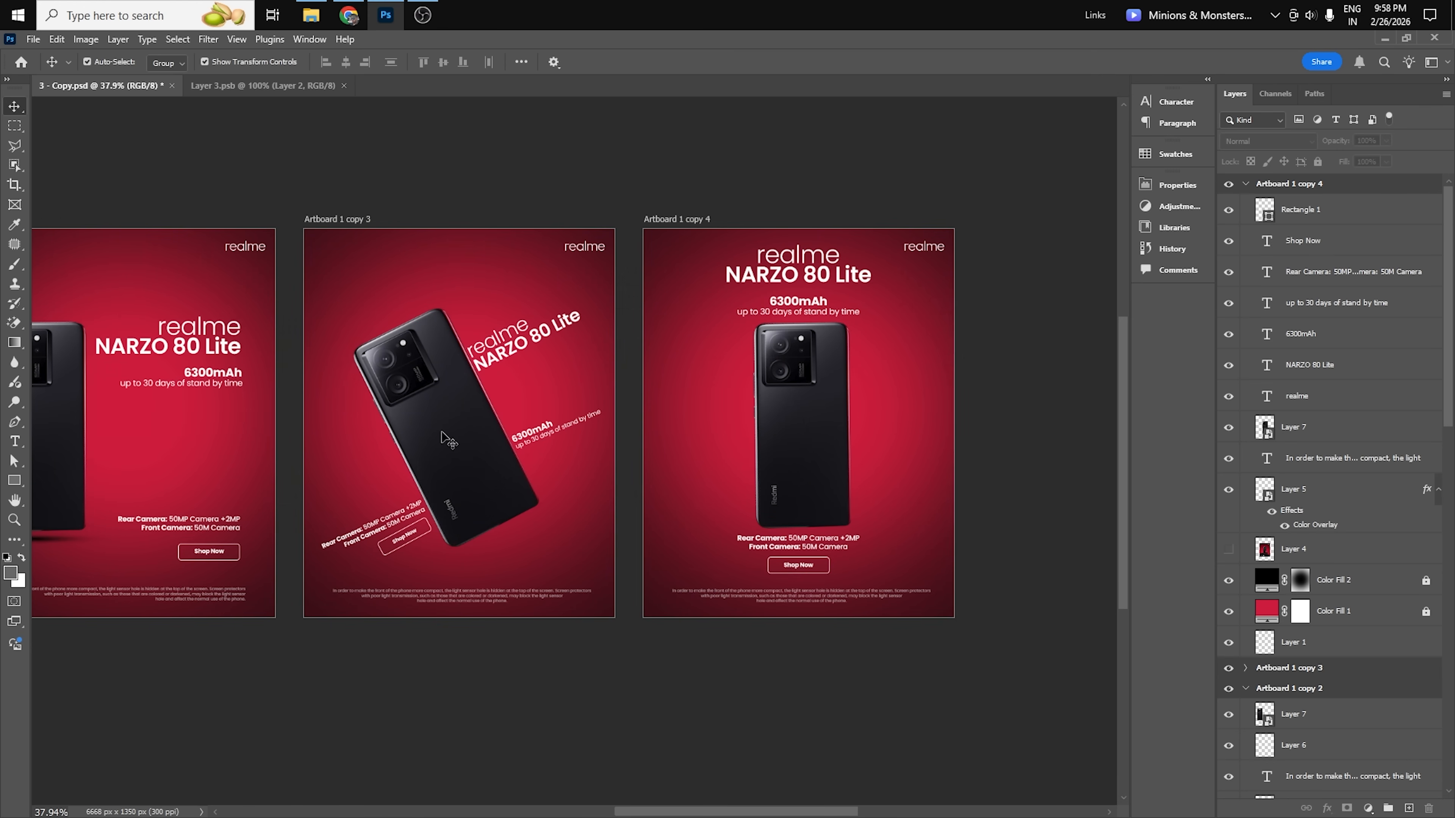
left_click_drag(1069, 480, 900, 487)
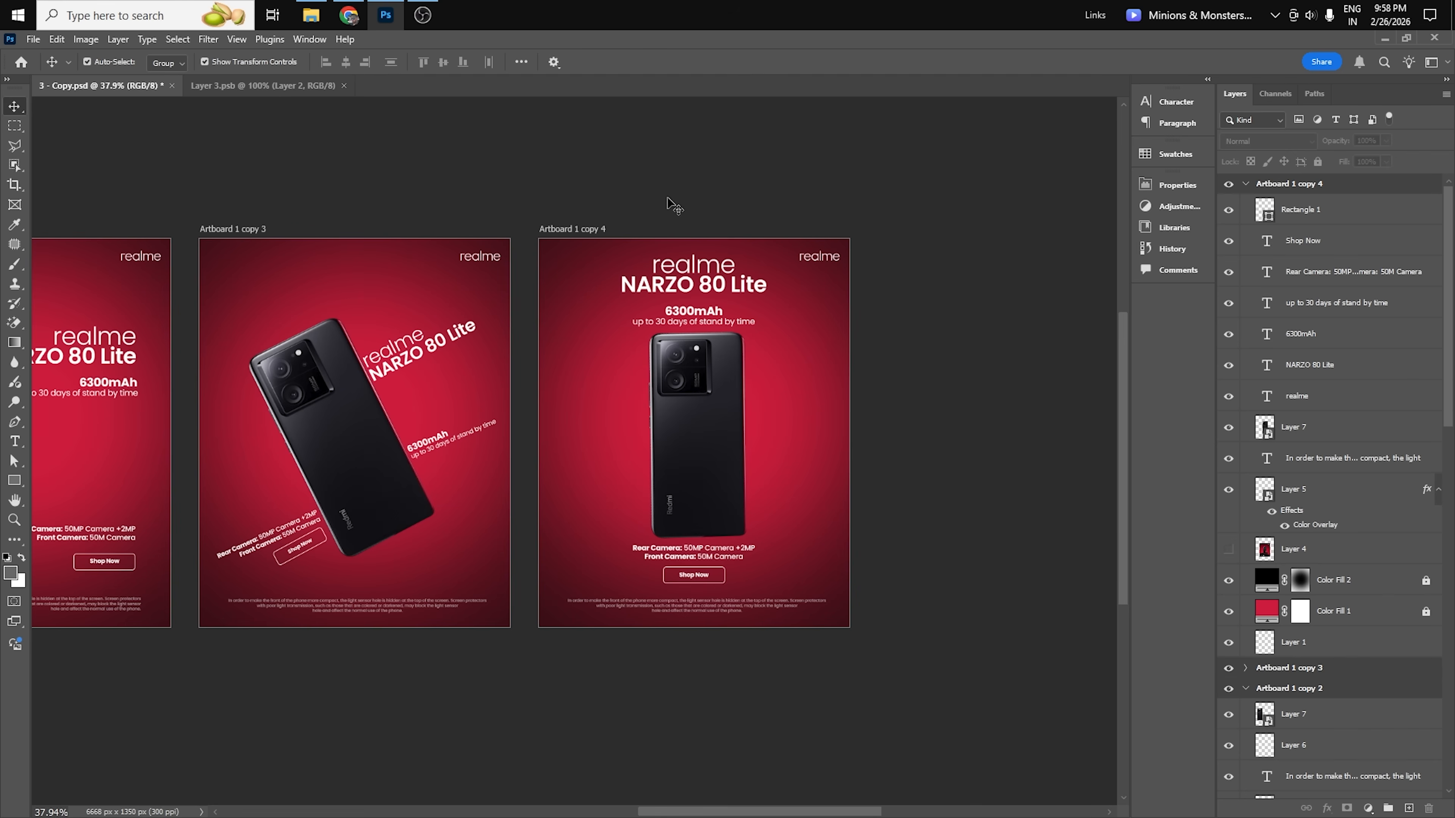
left_click_drag(455, 607, 958, 607)
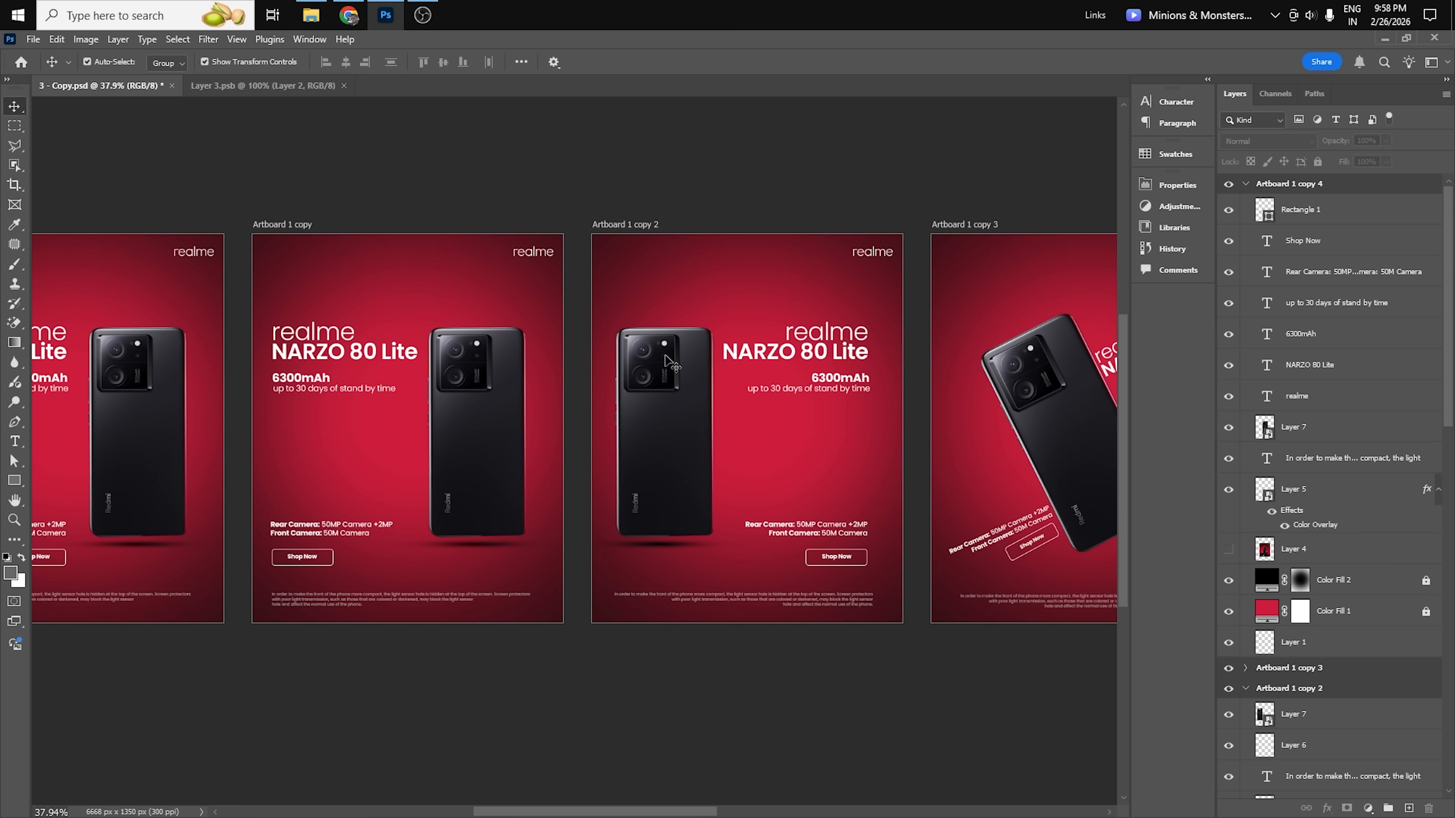
left_click_drag(407, 459, 639, 468)
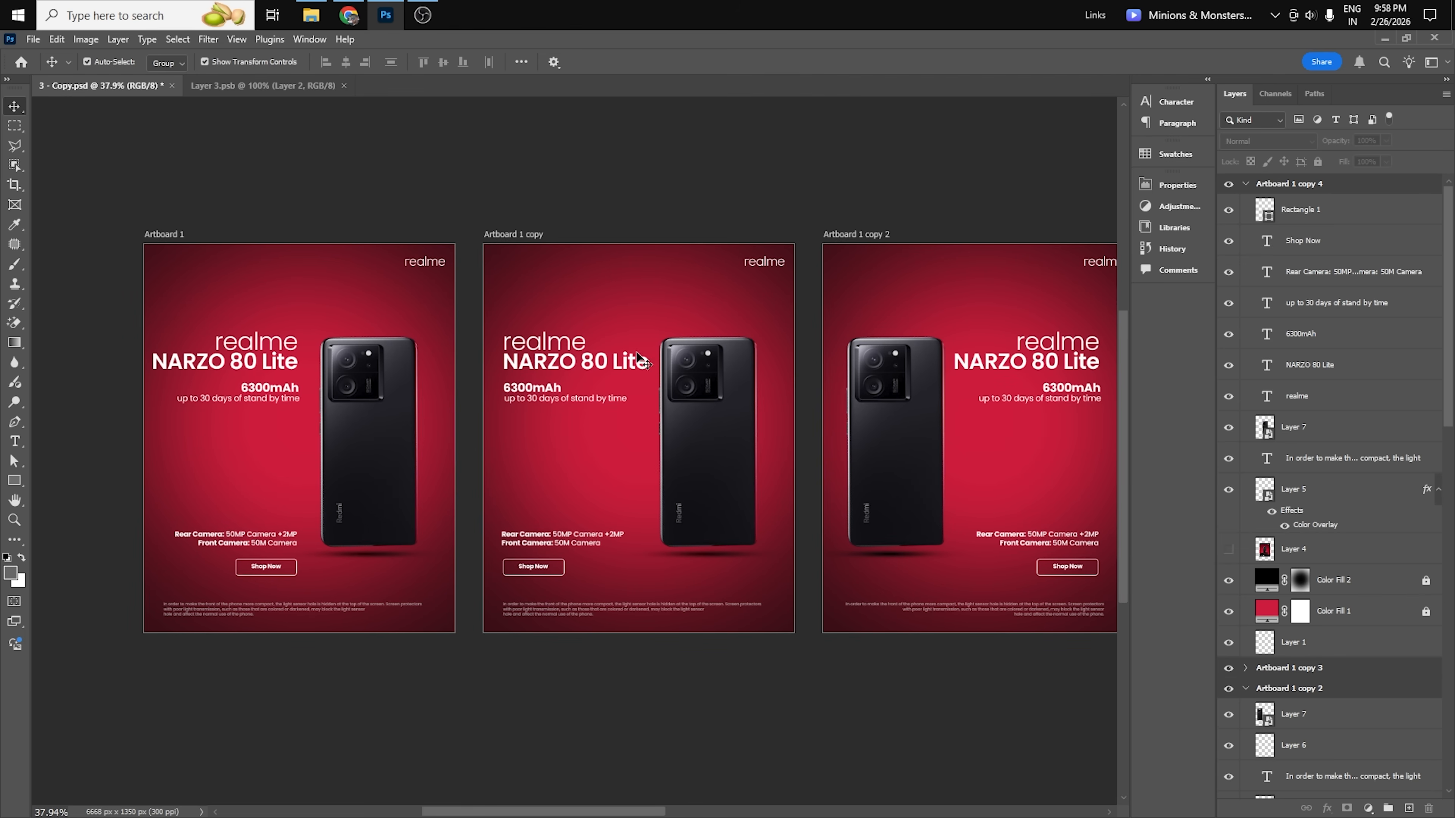
left_click_drag(736, 468, 552, 471)
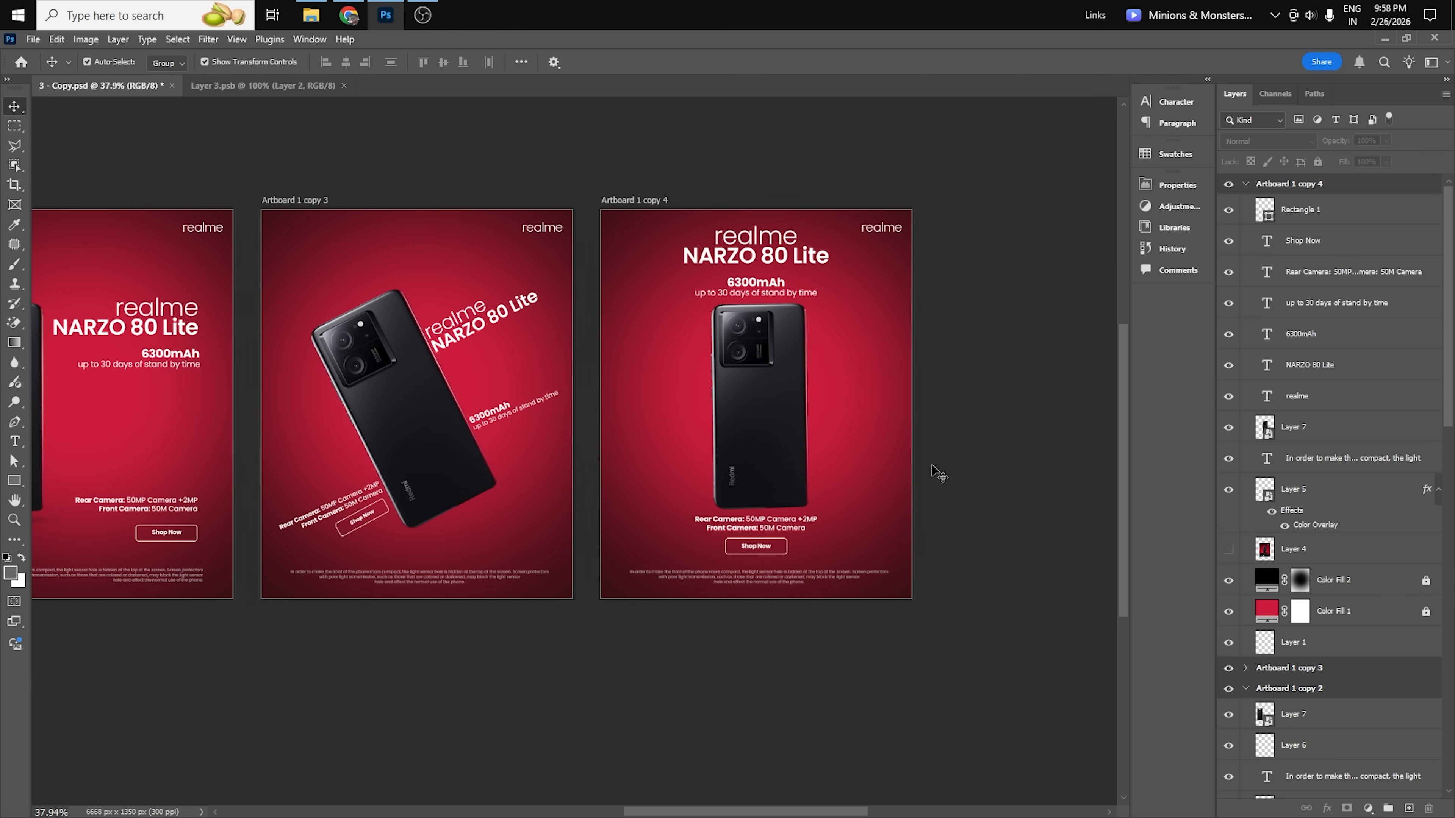
left_click_drag(274, 556, 536, 585)
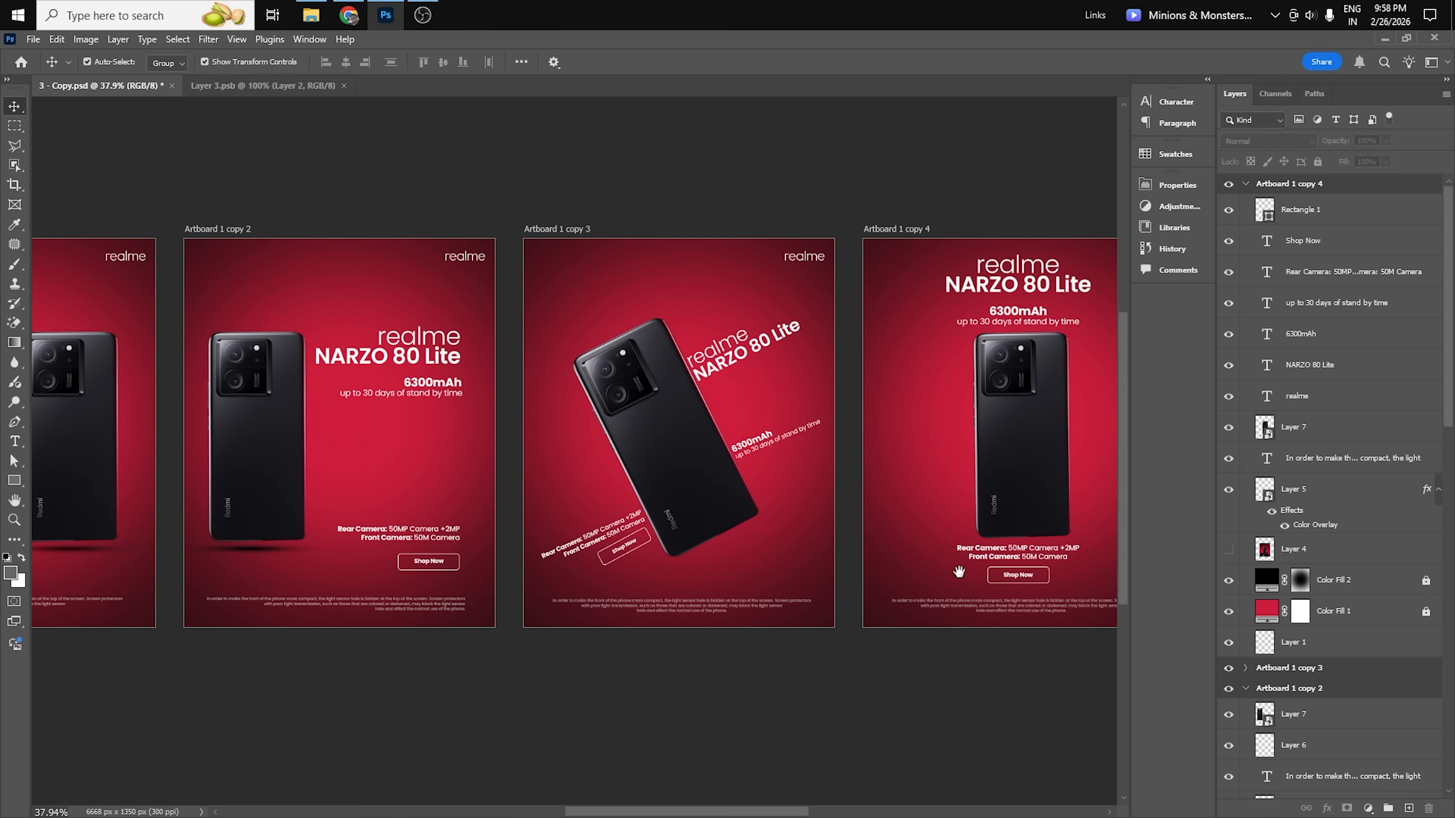
left_click_drag(959, 572, 808, 550)
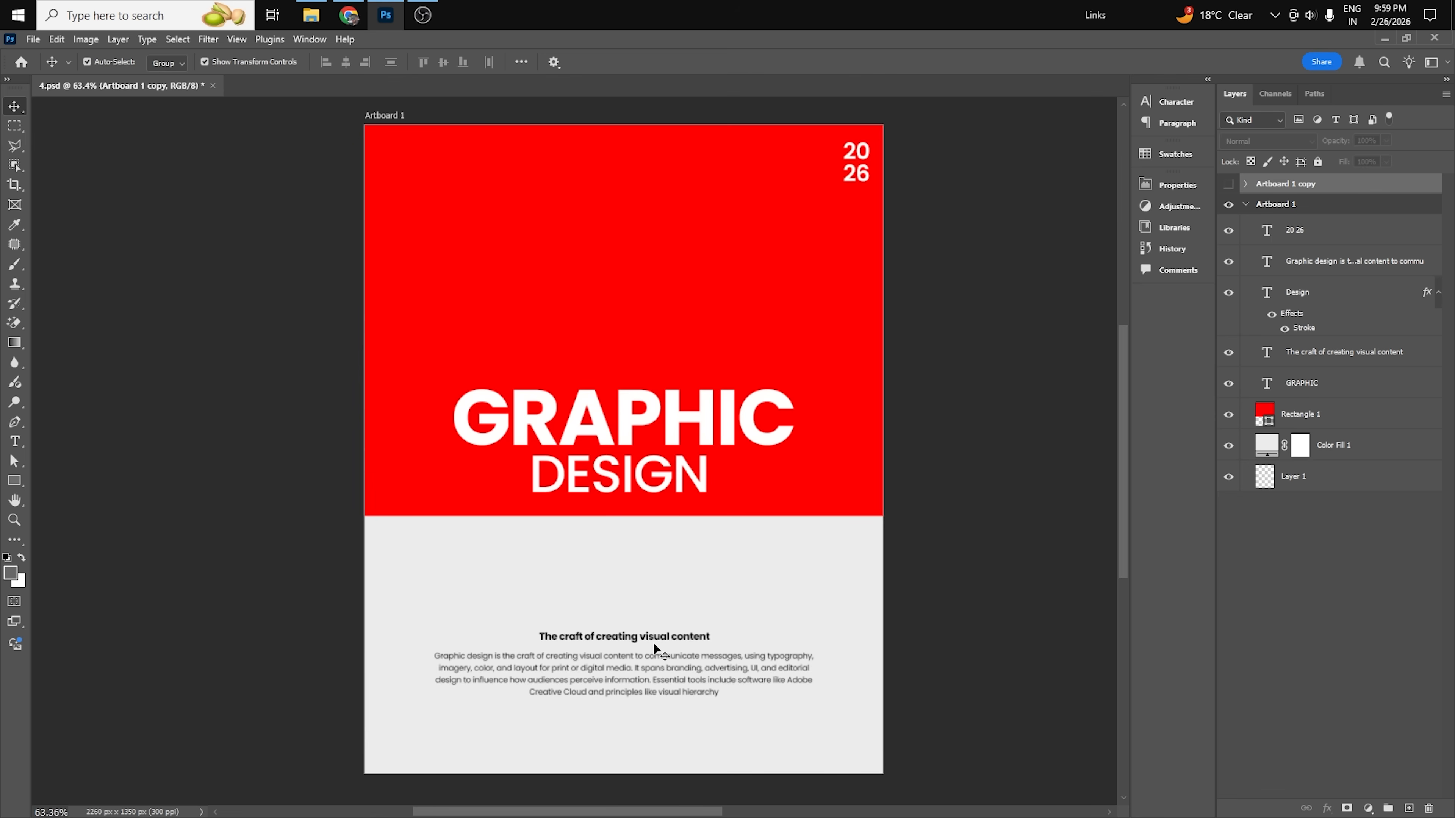
Duplicate Artboard 1 in 4.psd as Artboard 1 copy 2 and bring the copy into view with nothing selected.
left_click(1288, 204)
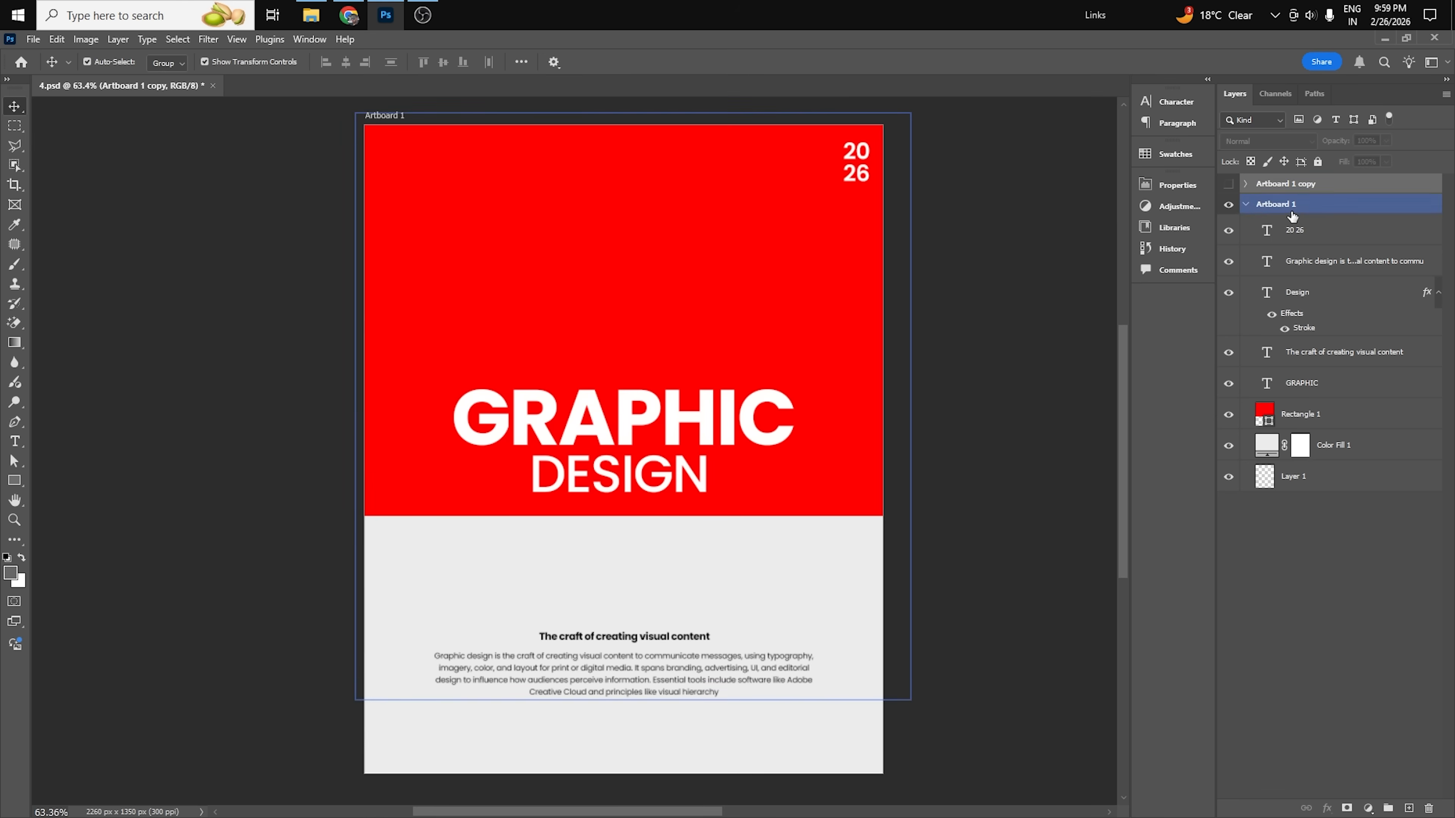
right_click(1288, 207)
left_click(1324, 267)
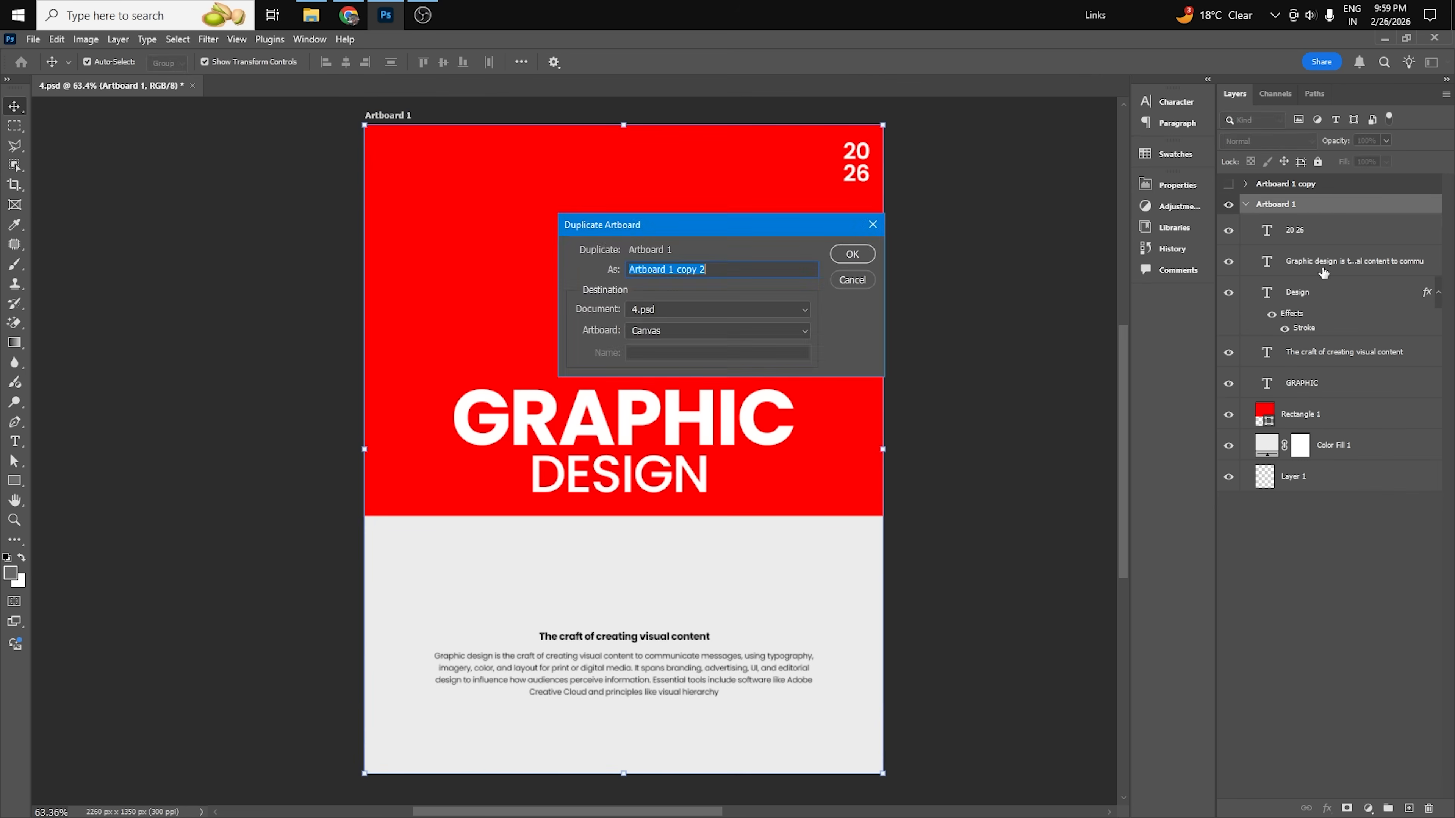
left_click(852, 251)
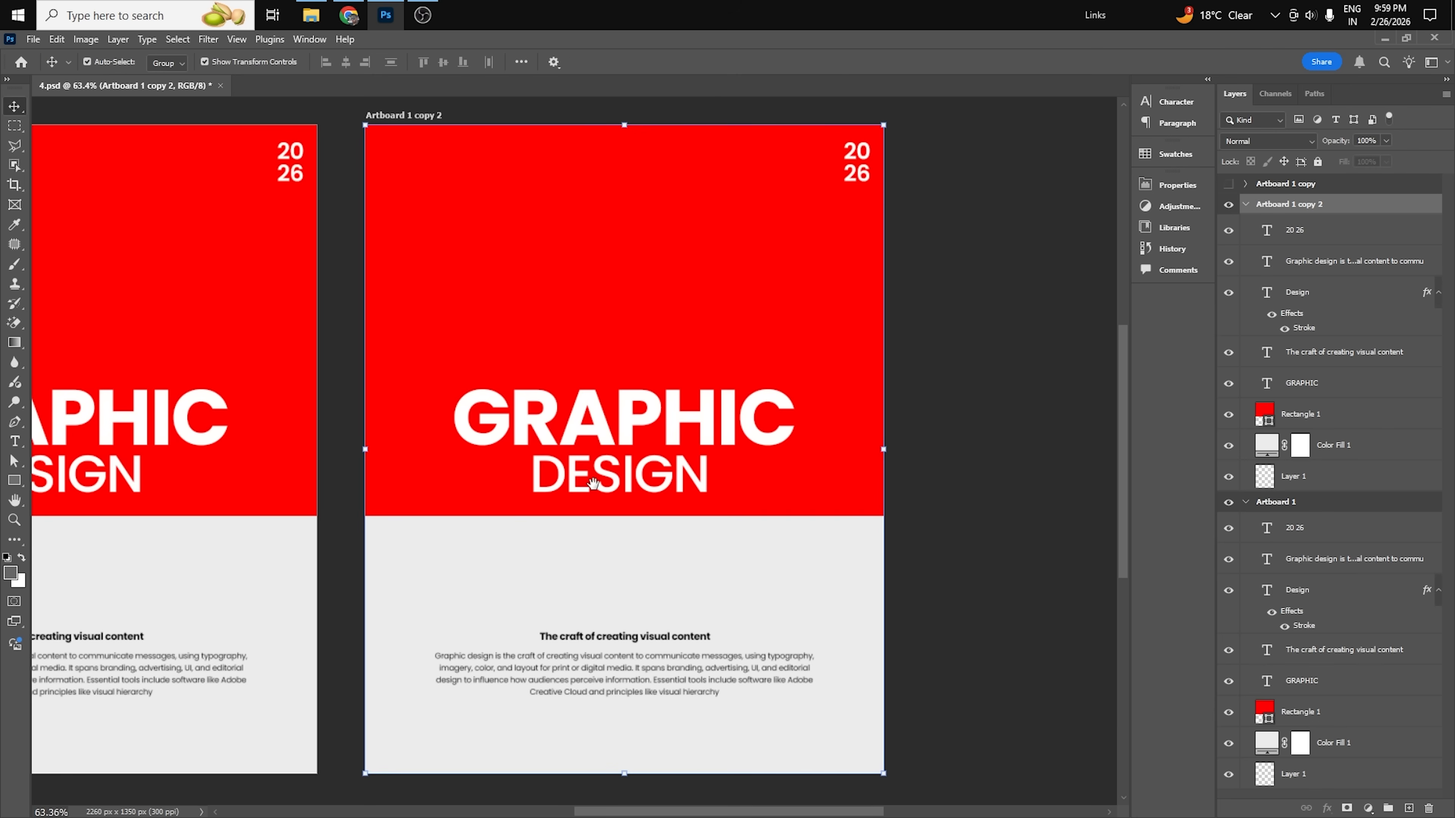
left_click_drag(594, 484, 738, 473)
left_click(1067, 372)
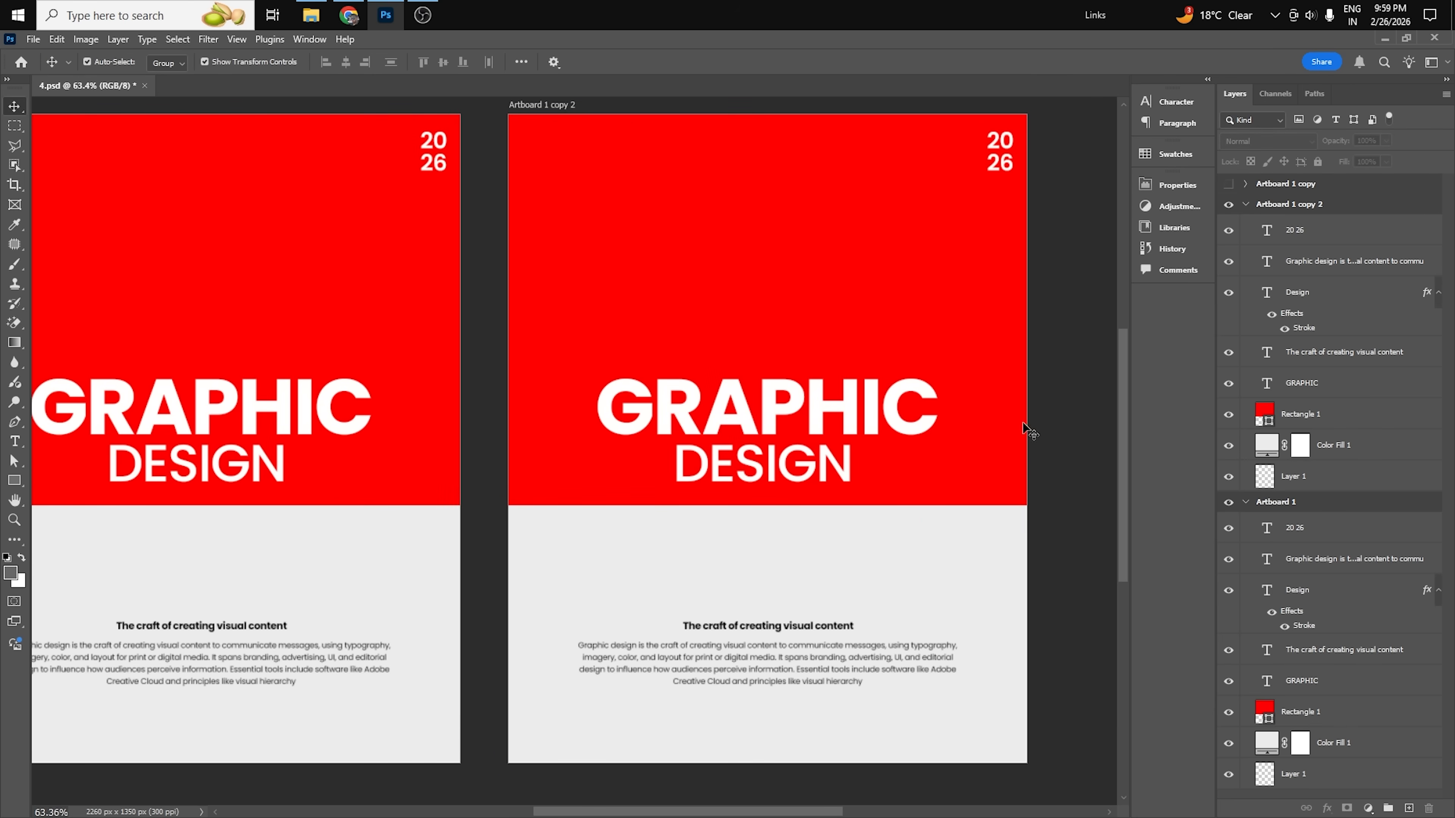
left_click(873, 417)
left_click(1066, 426)
scroll(542, 440, "down", 1)
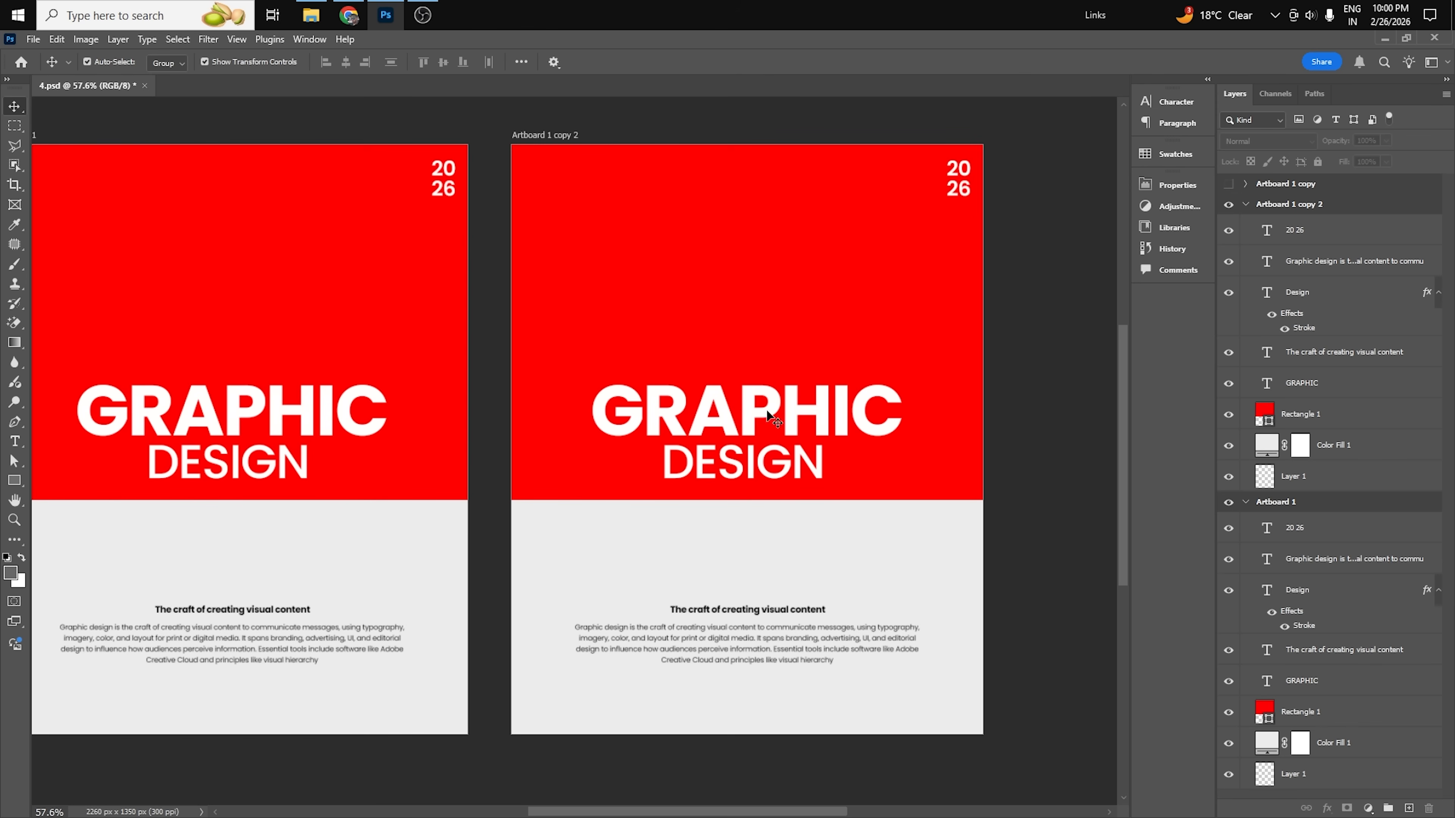
Set the word Design on Artboard 1 copy 2 in the Daughter of Fortune Regular font and turn off All Caps.
left_click(779, 477)
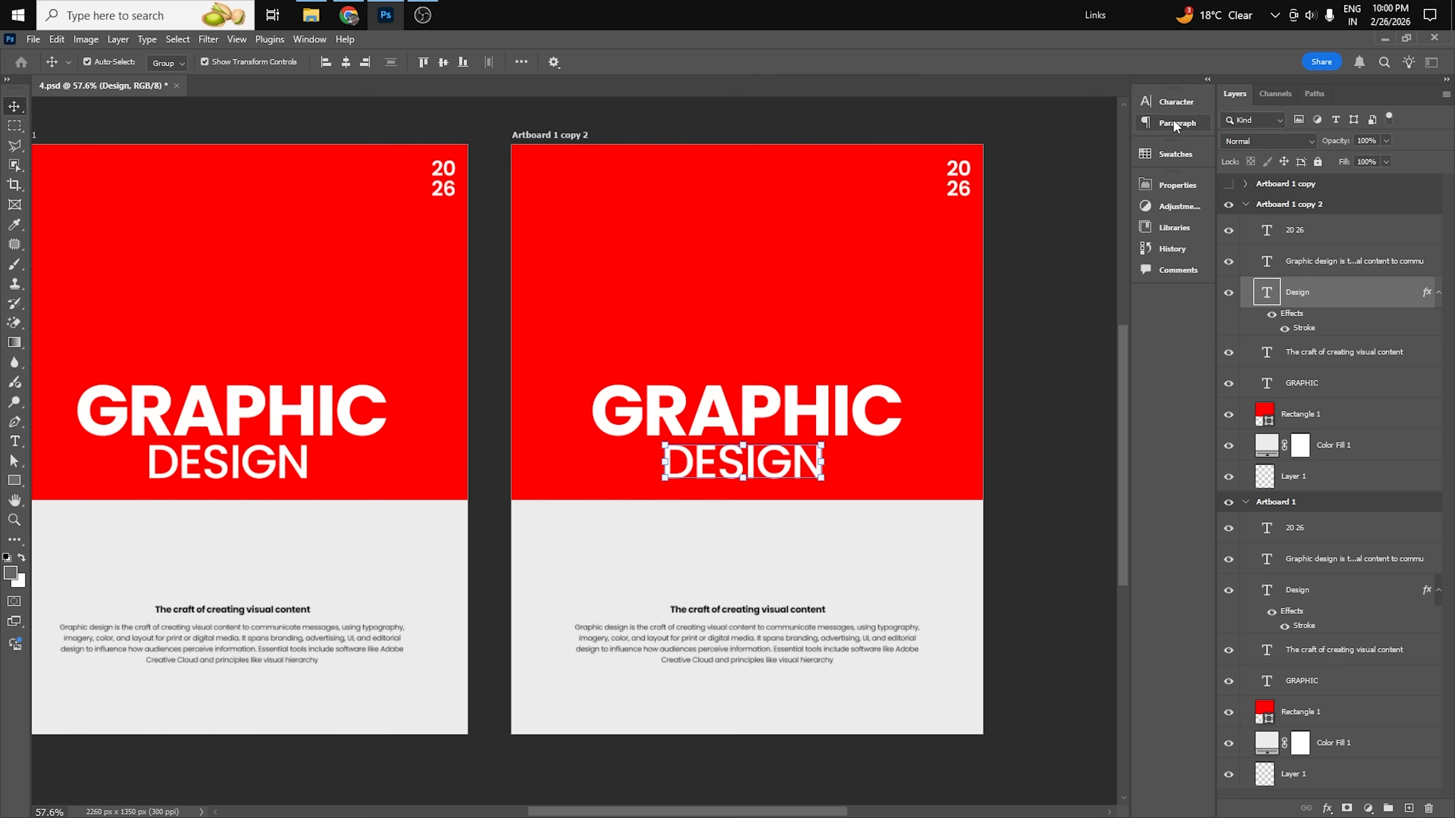
left_click(1178, 101)
left_click(1055, 125)
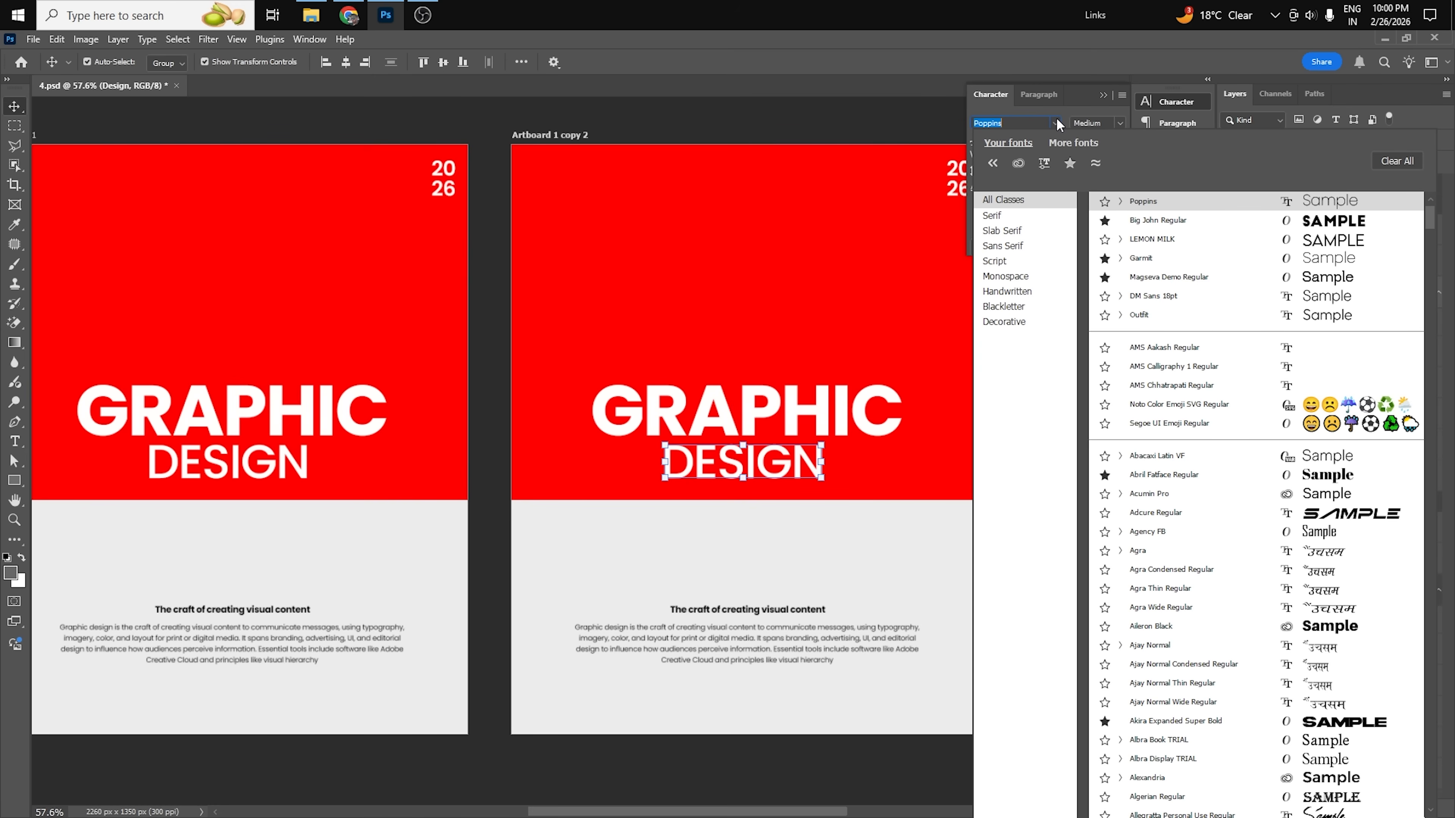
type("d")
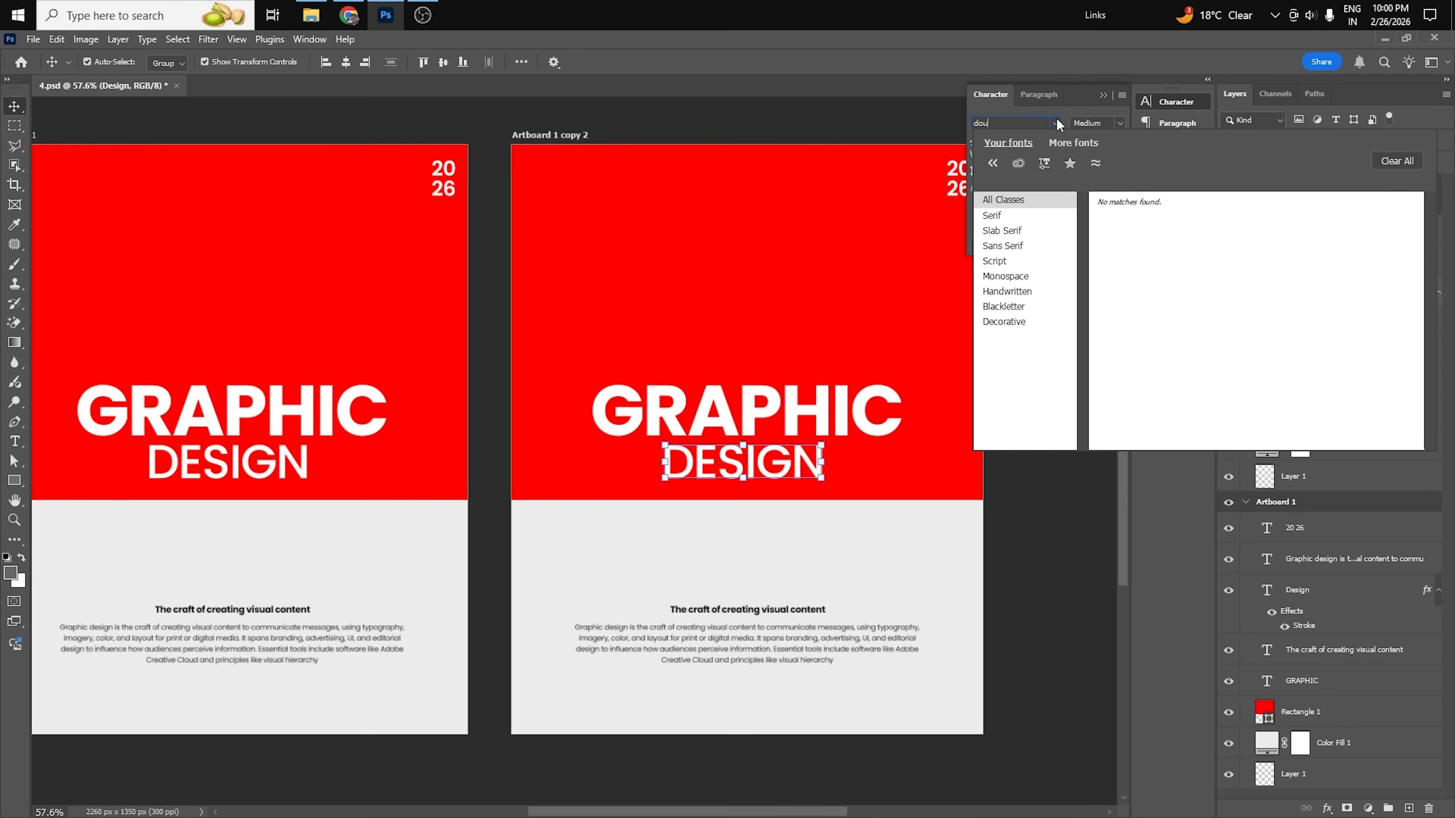
type("a")
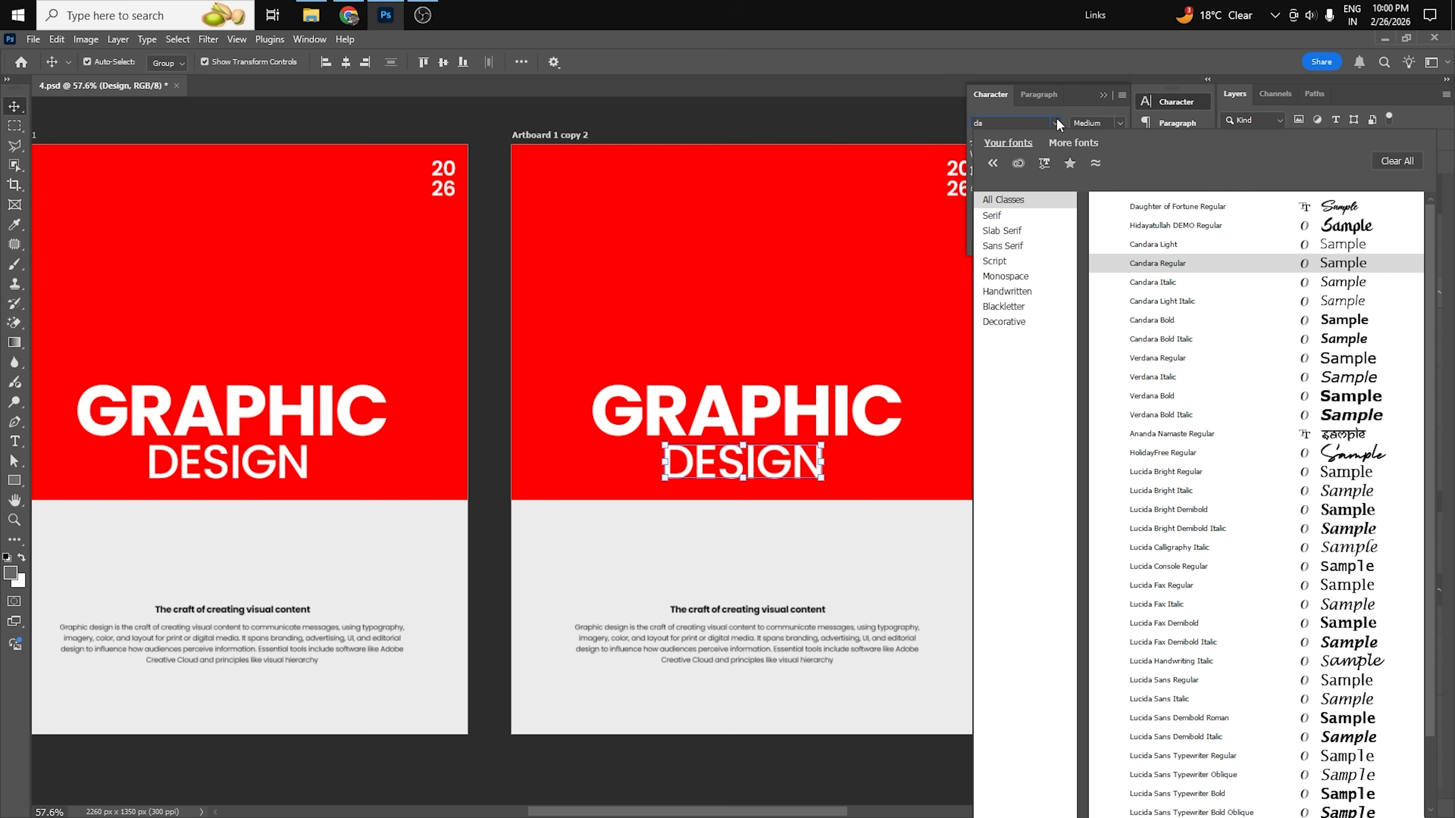
left_click(1150, 207)
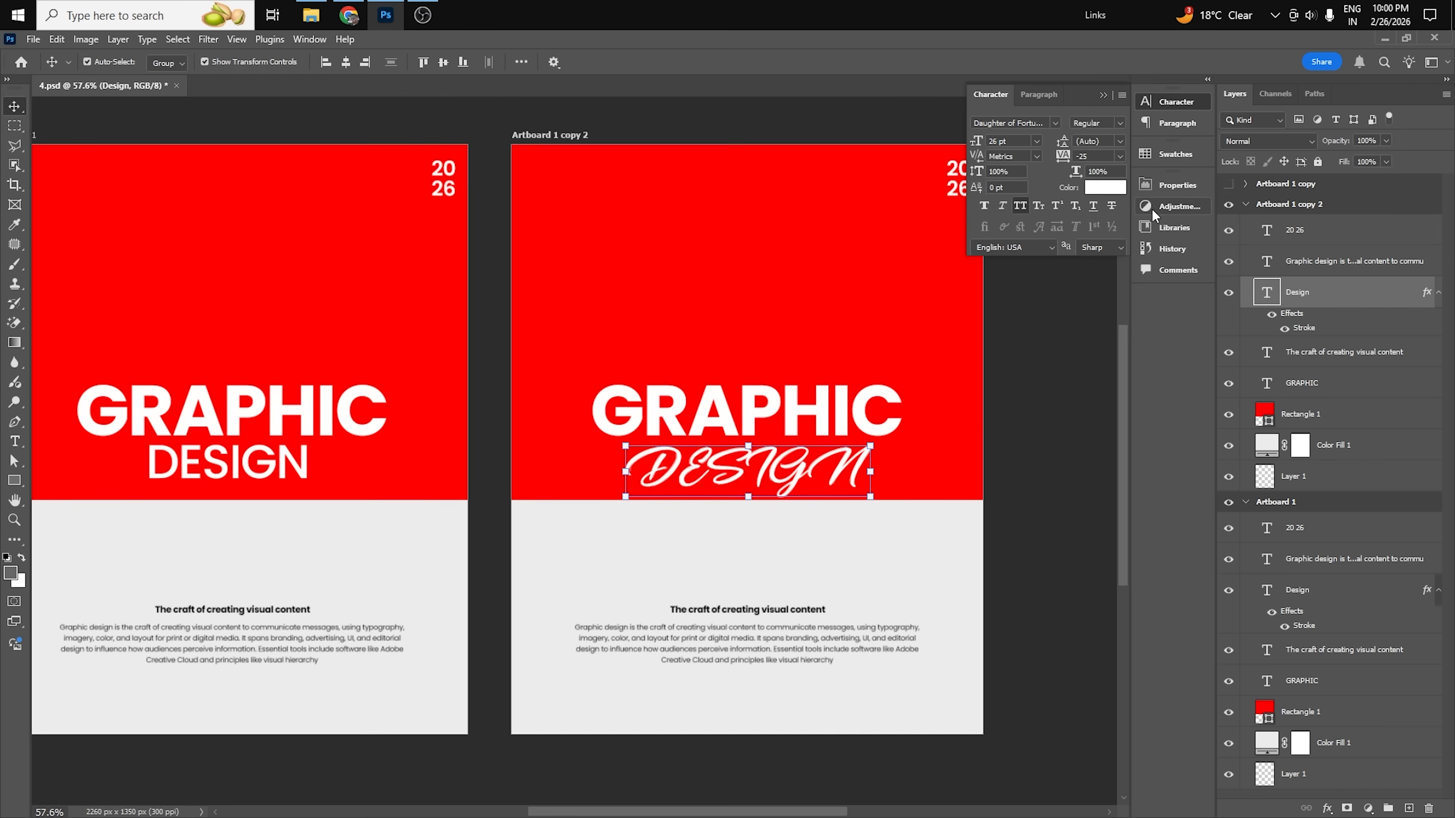
left_click(1019, 204)
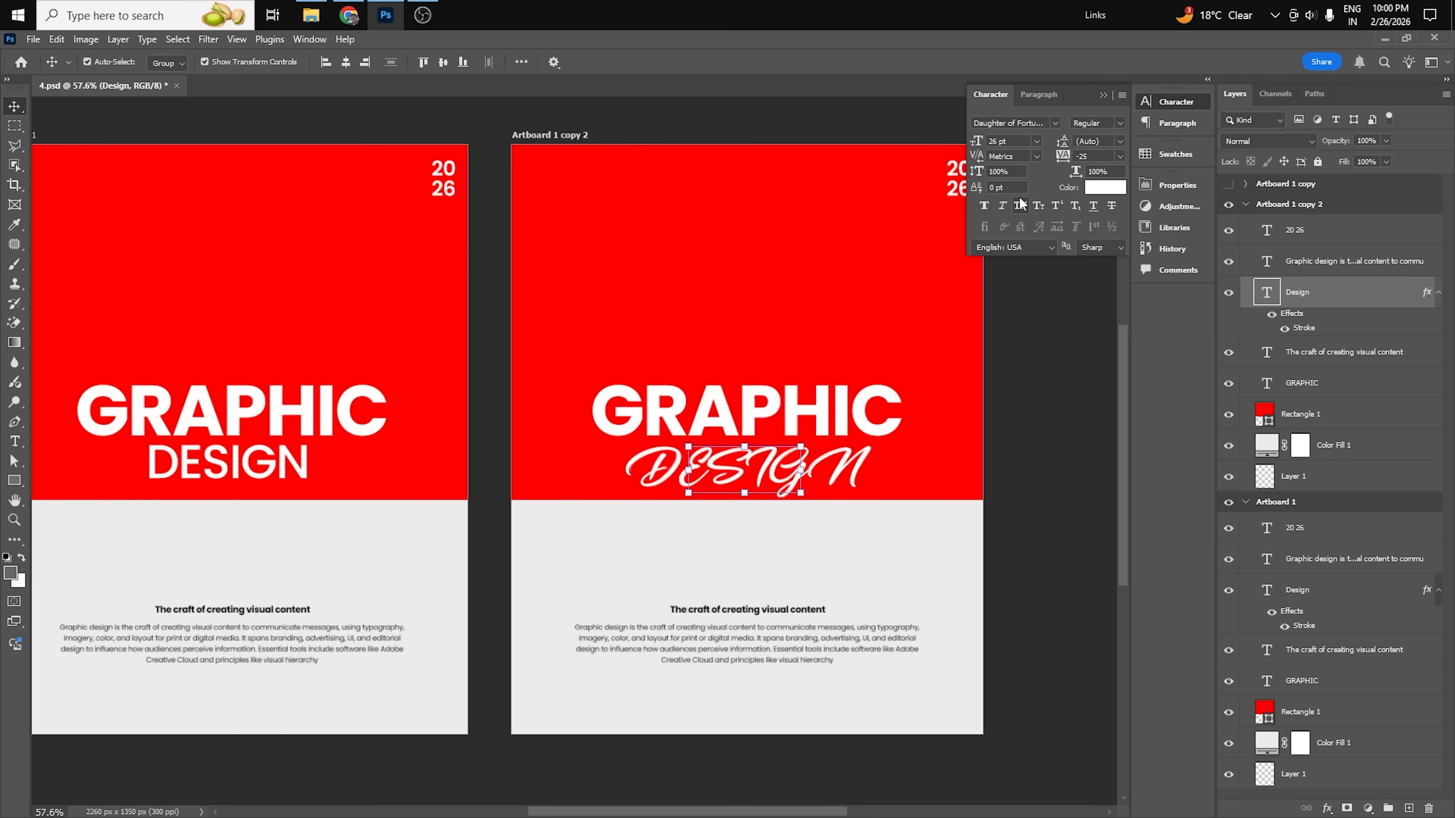
Enlarge the script word Design to about 36 pt and move the word GRAPHIC slightly upward above it.
left_click(808, 469)
left_click_drag(800, 440, 860, 397)
key("Return")
left_click_drag(789, 470, 789, 474)
left_click_drag(819, 421, 817, 408)
double_click(792, 470)
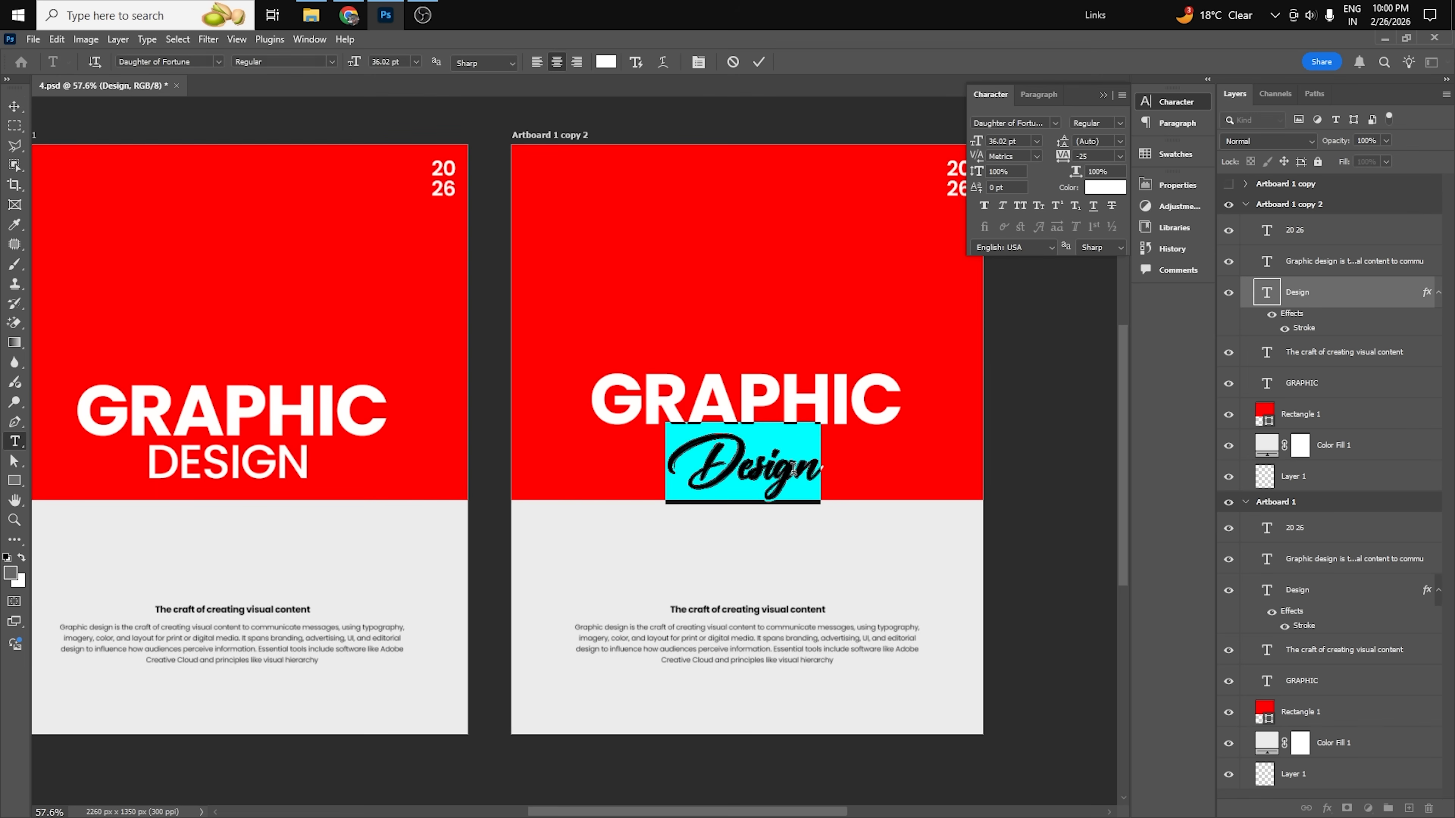
left_click(13, 107)
Thicken the red outside stroke on the Design text to 8 px and move the word up to overlap GRAPHIC.
double_click(1304, 328)
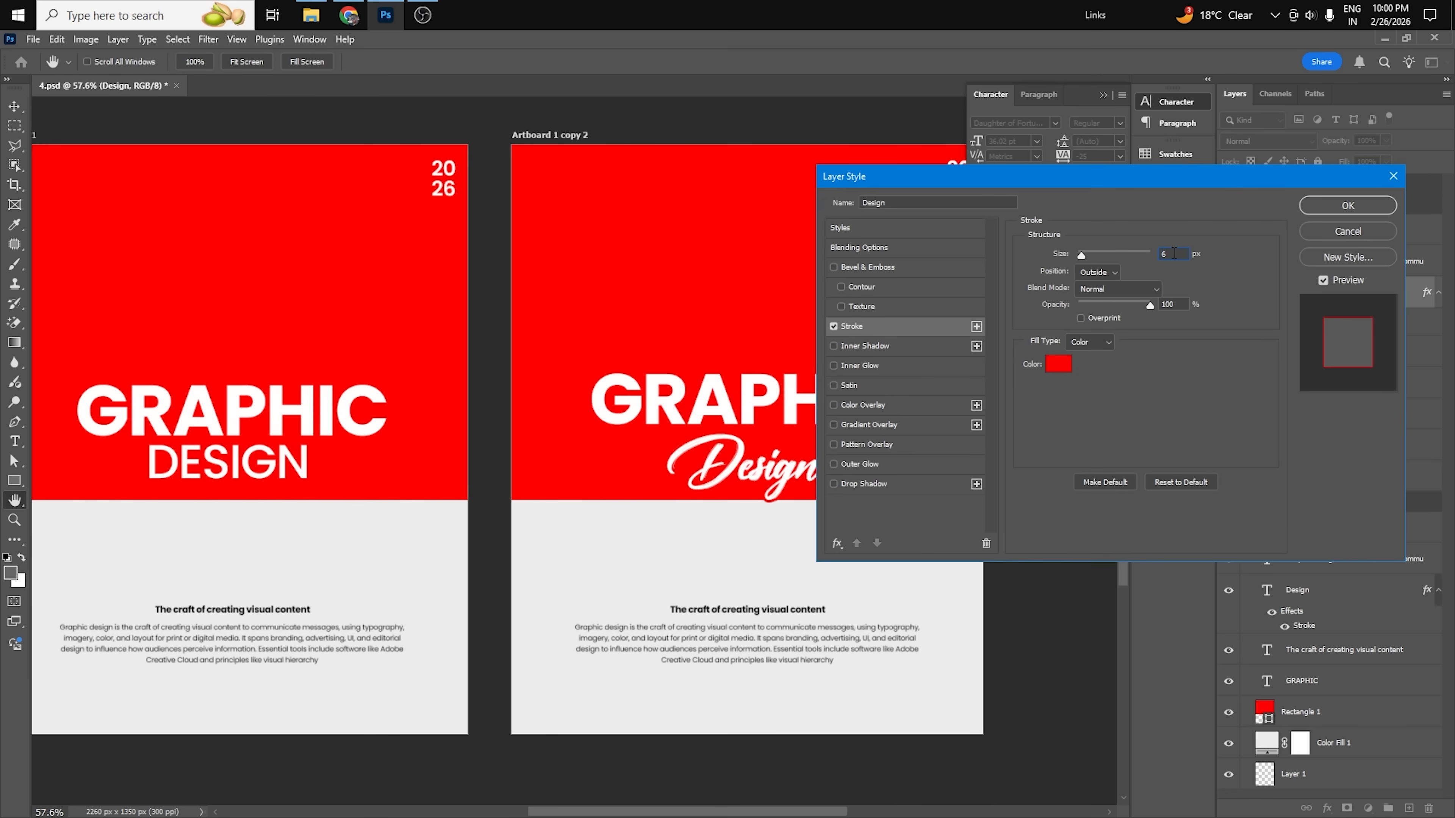
left_click(1347, 205)
left_click_drag(781, 479, 778, 452)
scroll(760, 434, "up", 2)
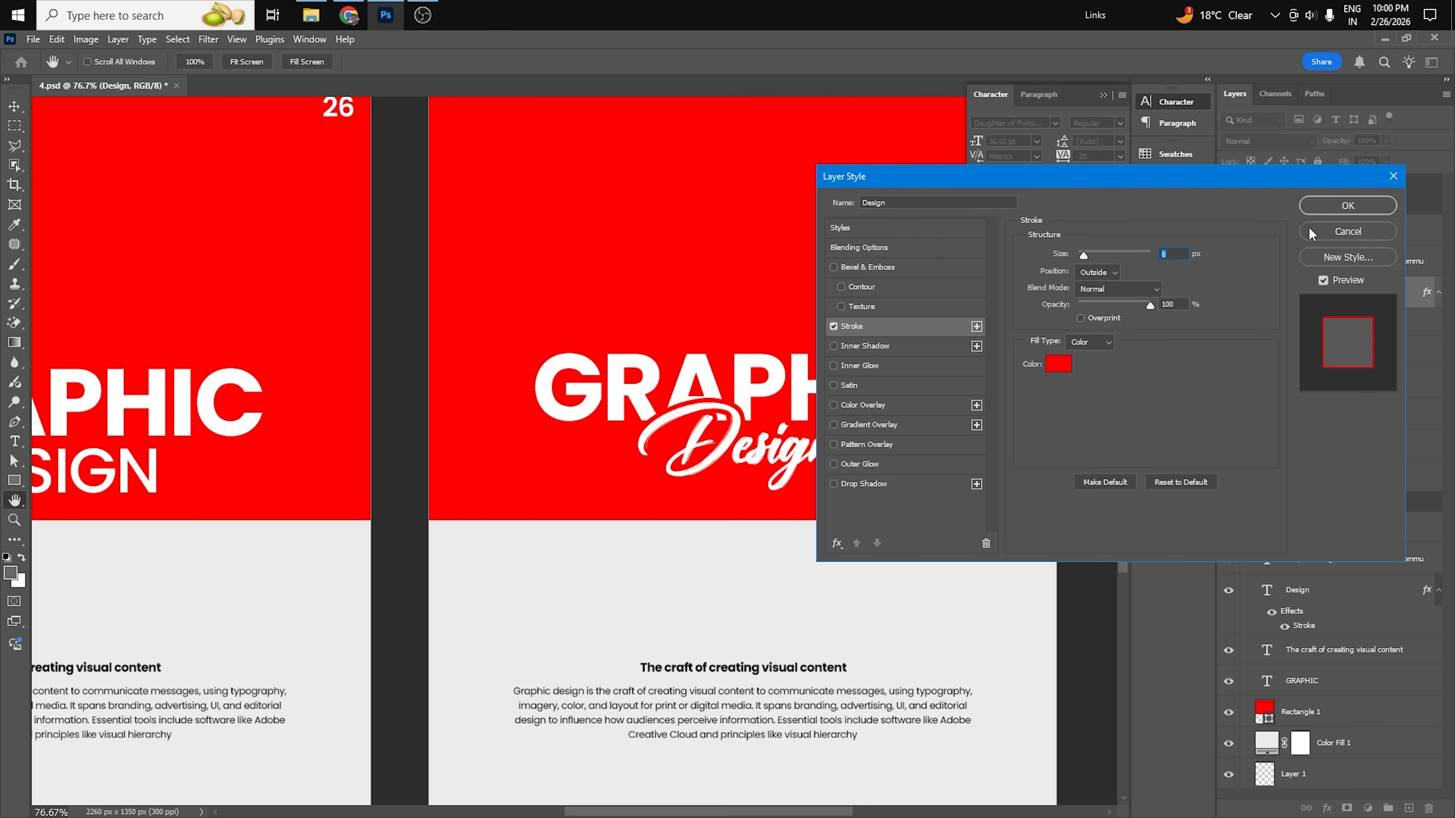
left_click(1330, 209)
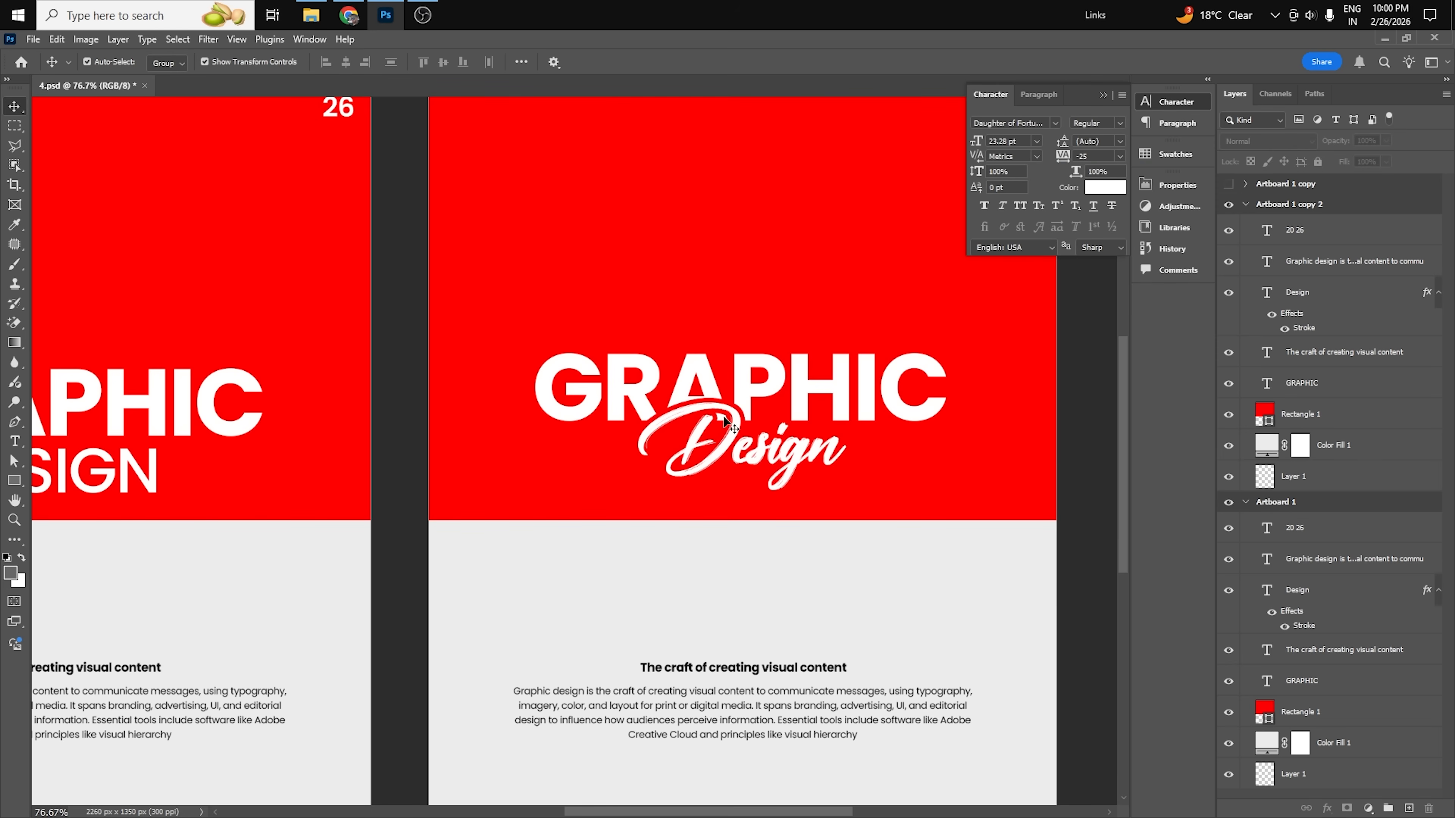
Add a new layer above the Design text and outline a polygonal selection around the loop of its letter D.
left_click(1295, 289)
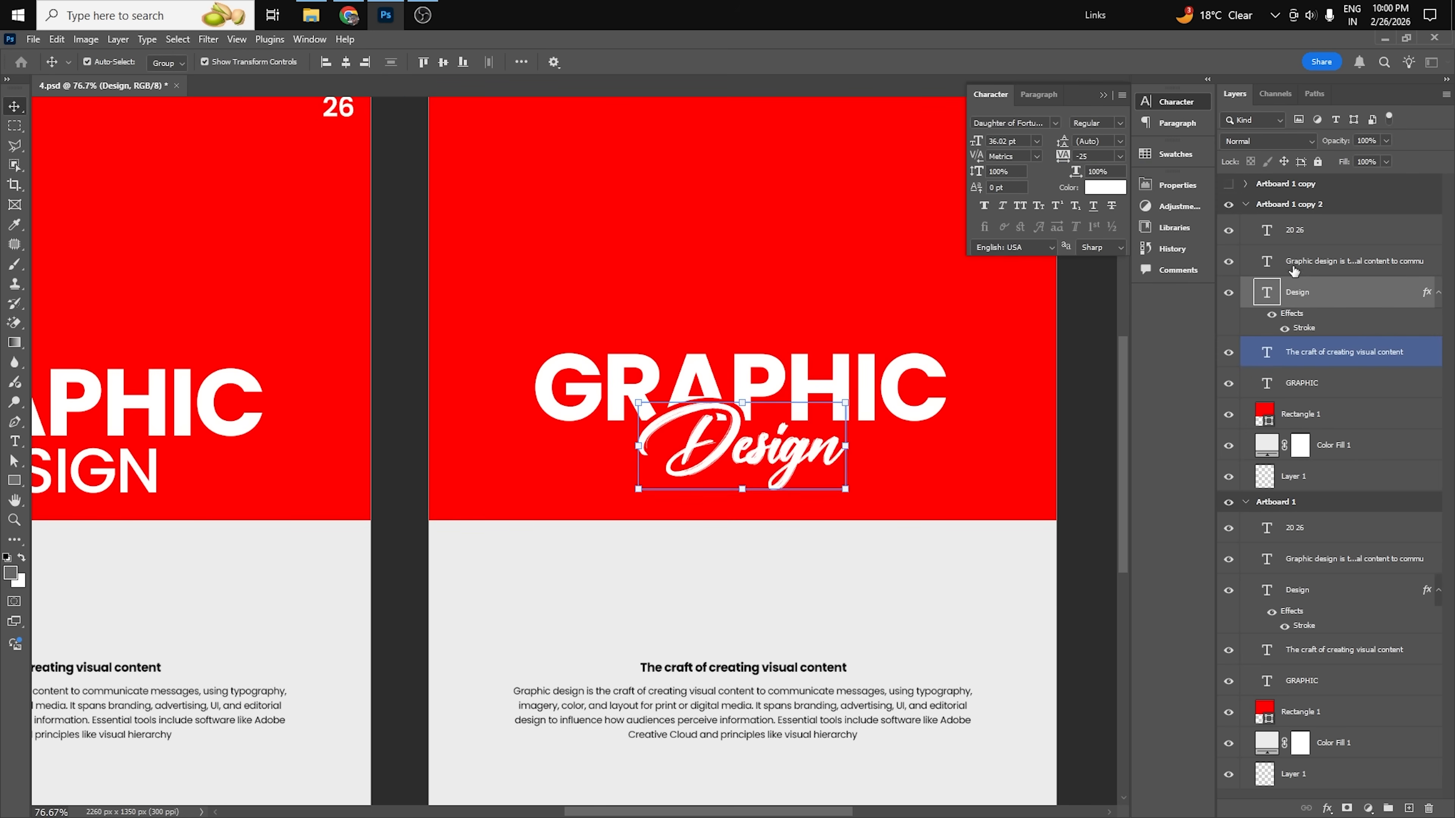
left_click(1407, 807)
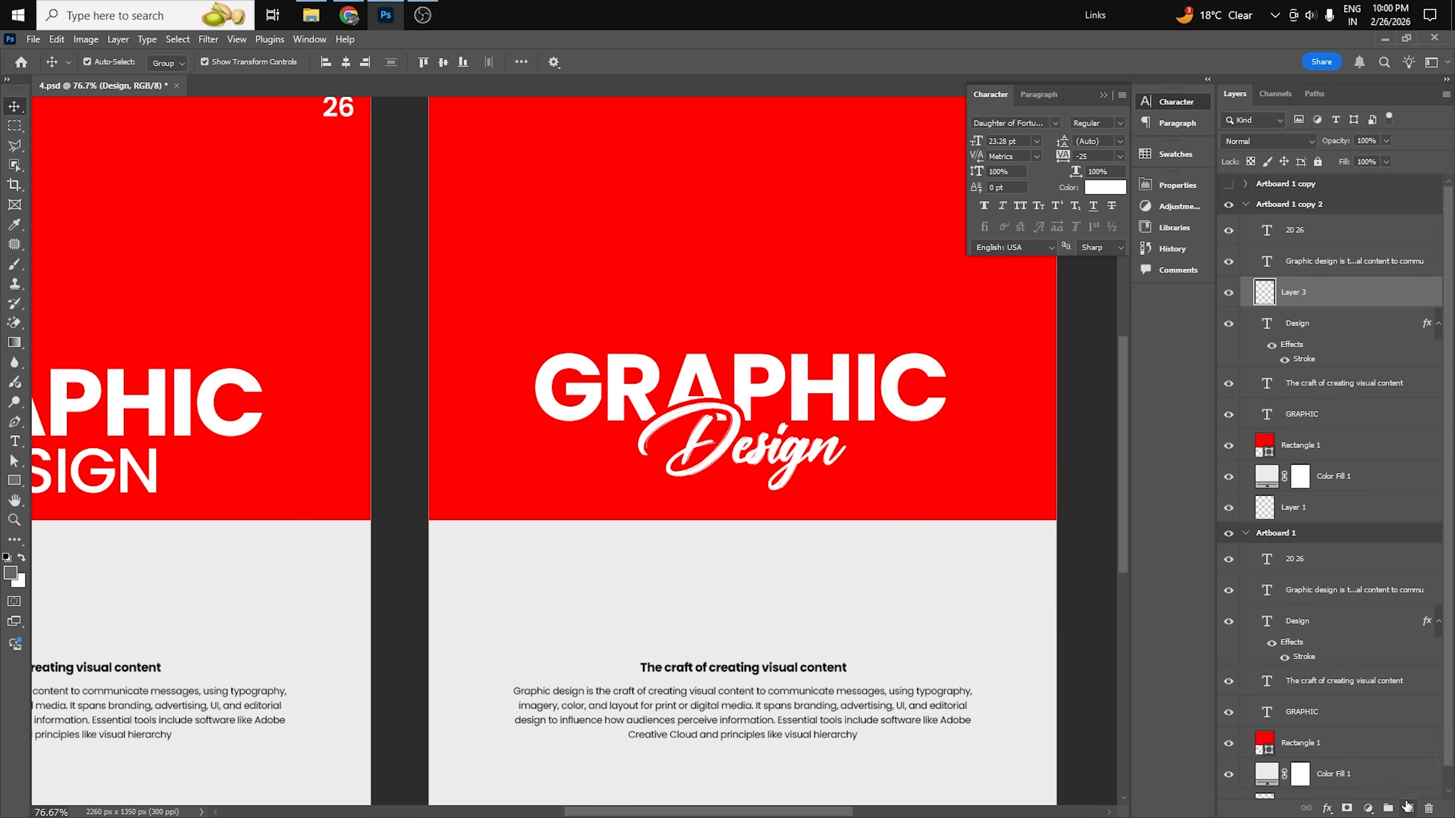
key("l")
left_click(735, 430)
left_click(730, 410)
left_click(720, 403)
left_click(684, 408)
left_click(684, 435)
left_click(710, 456)
left_click(735, 430)
Paint the selected area with the background red, deselect it and move the painted layer directly below the Design text.
key("b")
left_click(756, 276, "alt")
left_click_drag(676, 432, 699, 430)
key("ctrl+d")
left_click_drag(1296, 298, 1296, 369)
key("v")
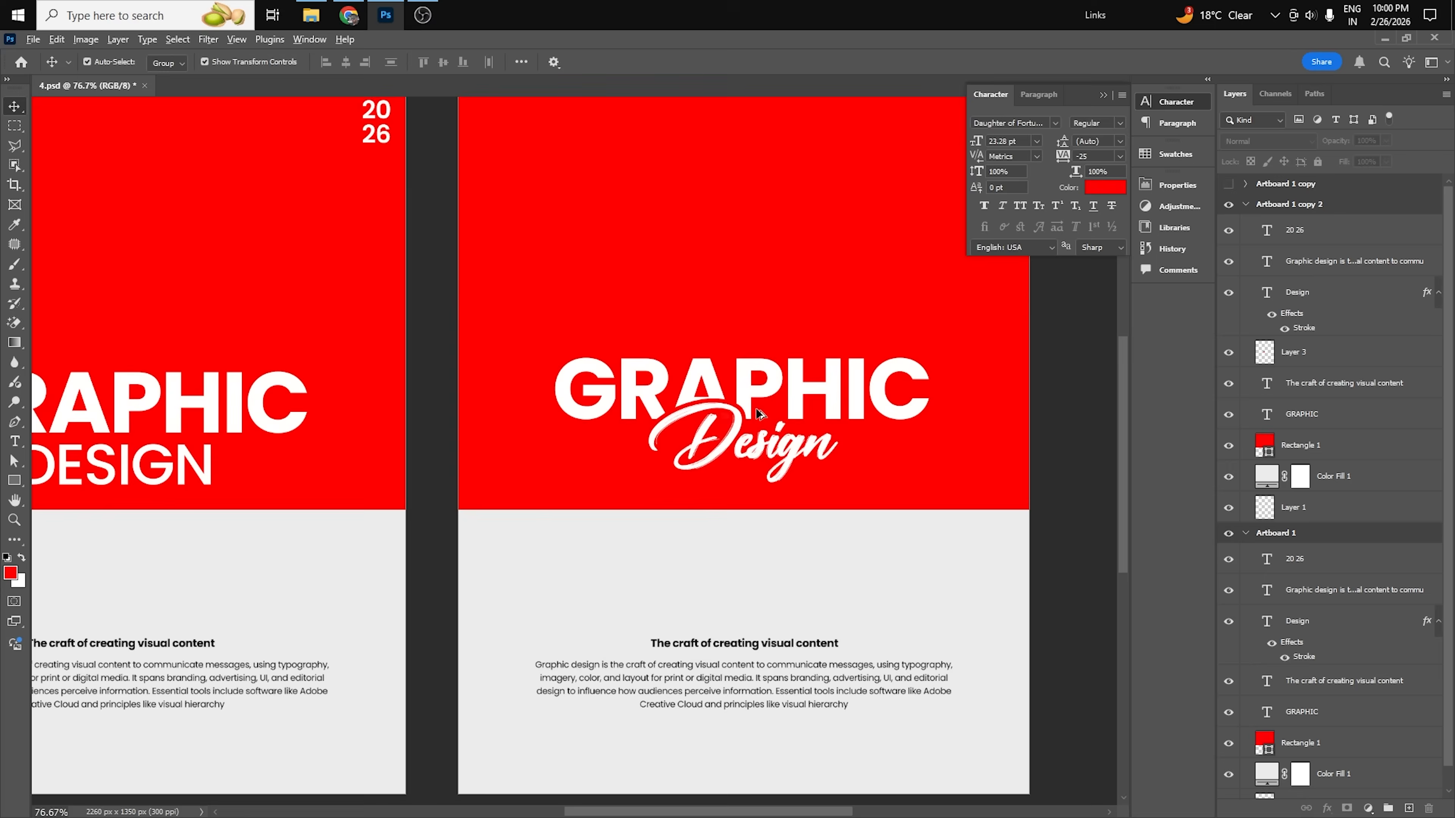
Collapse the character settings, nudge the word GRAPHIC slightly upward and check the title against the original artboard.
scroll(756, 409, "down", 2)
left_click_drag(1026, 451, 1040, 472)
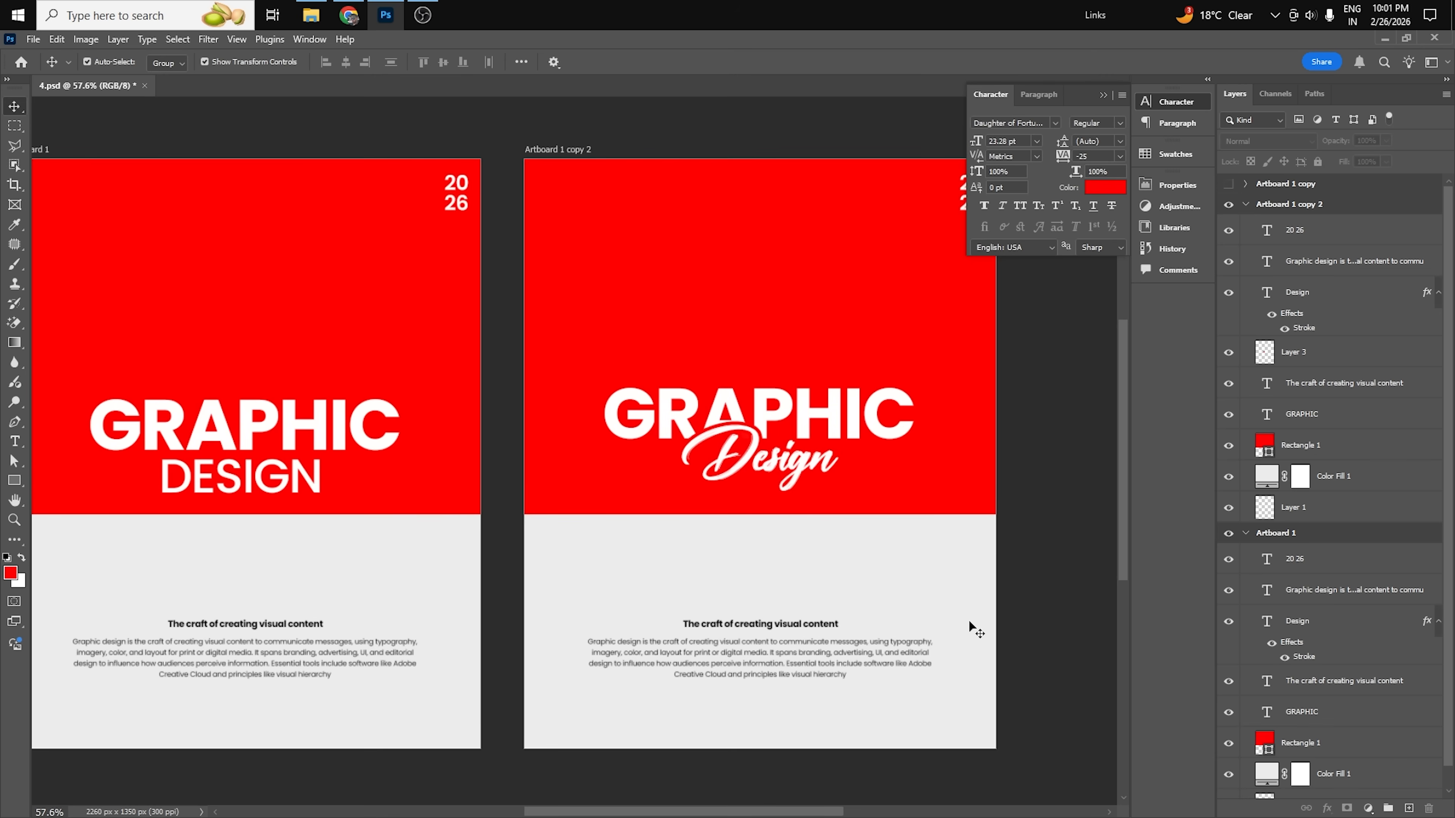
scroll(962, 499, "down", 1)
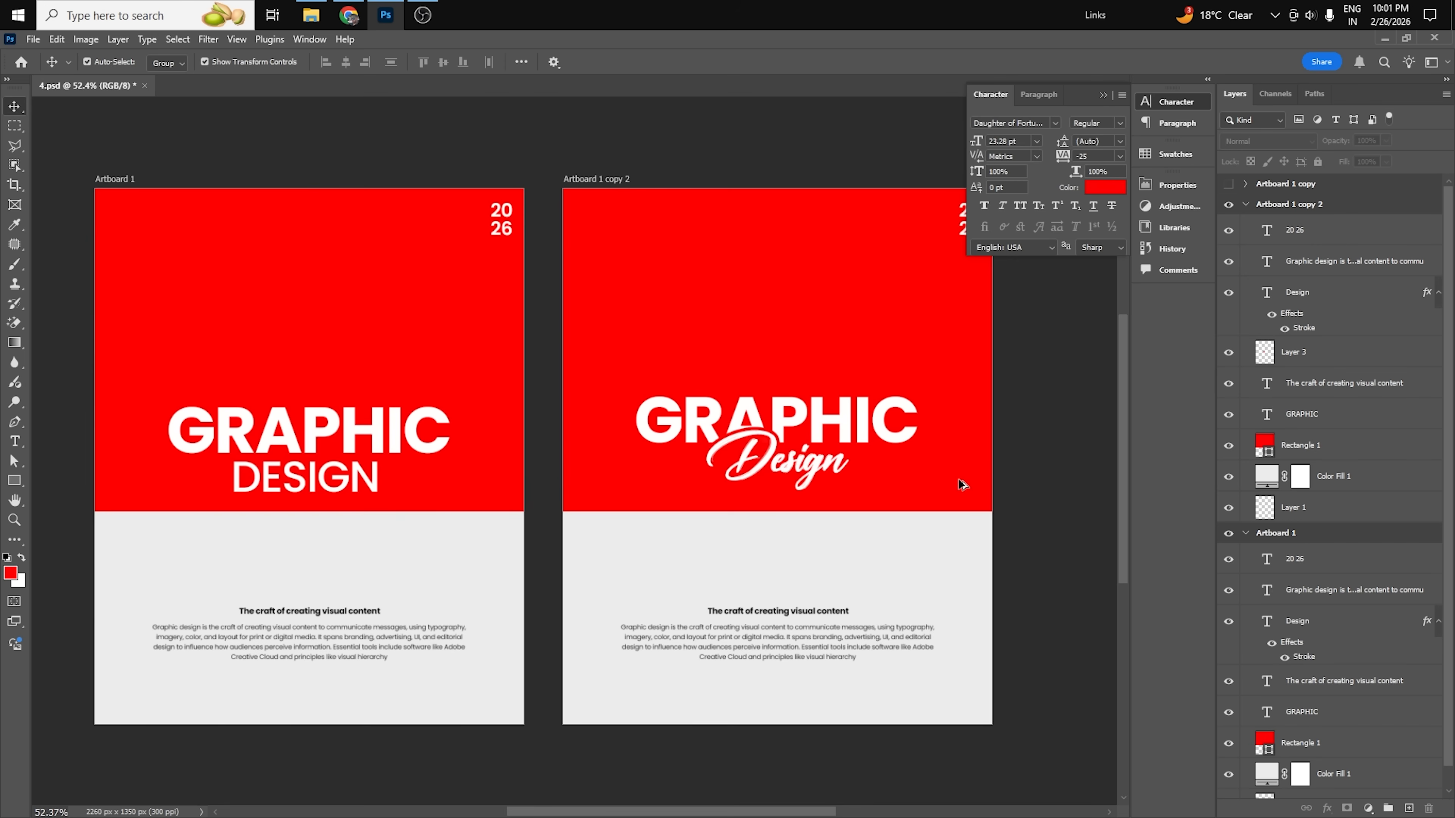
left_click(1103, 95)
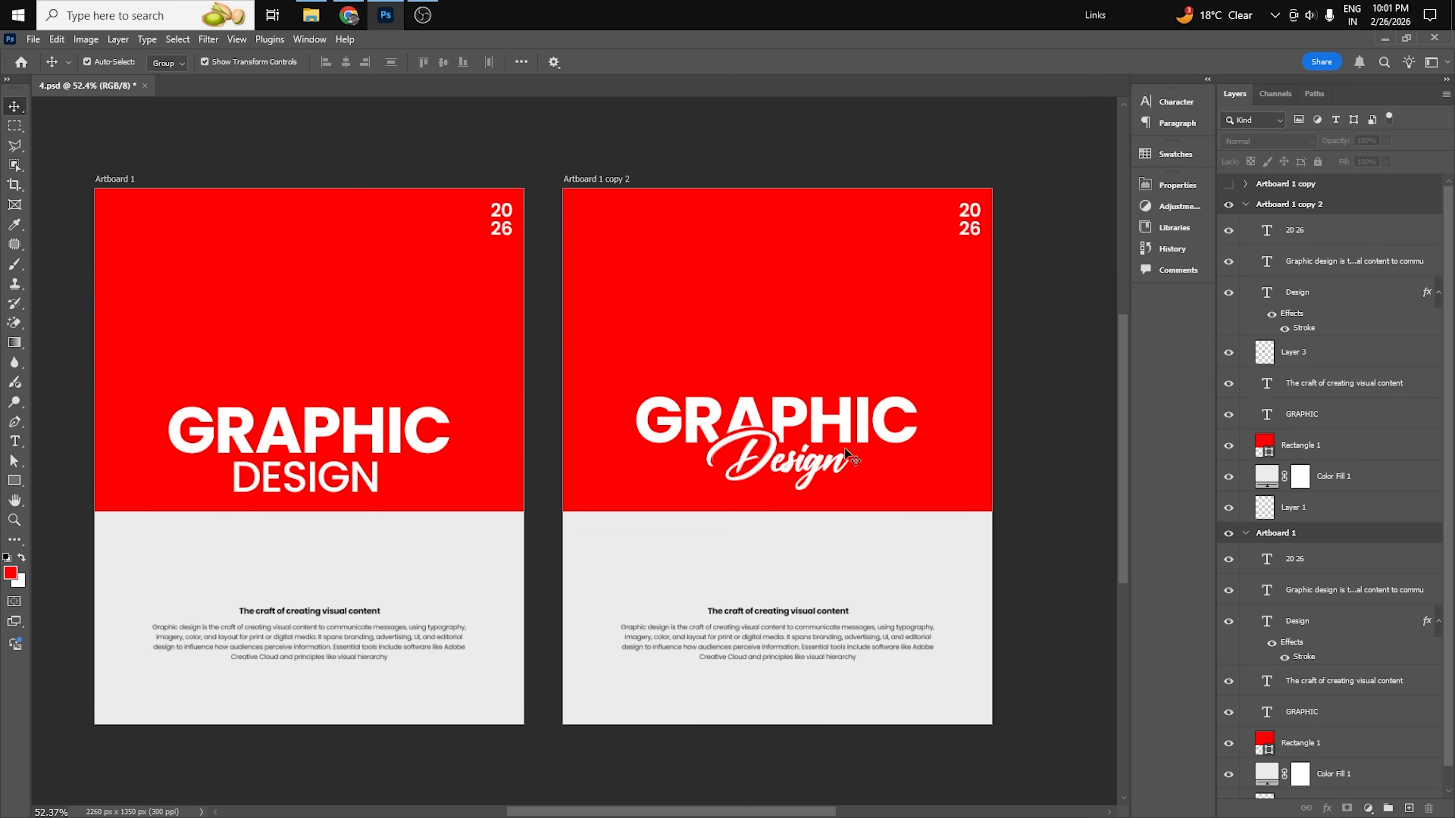
left_click(860, 422)
left_click_drag(861, 423, 862, 423)
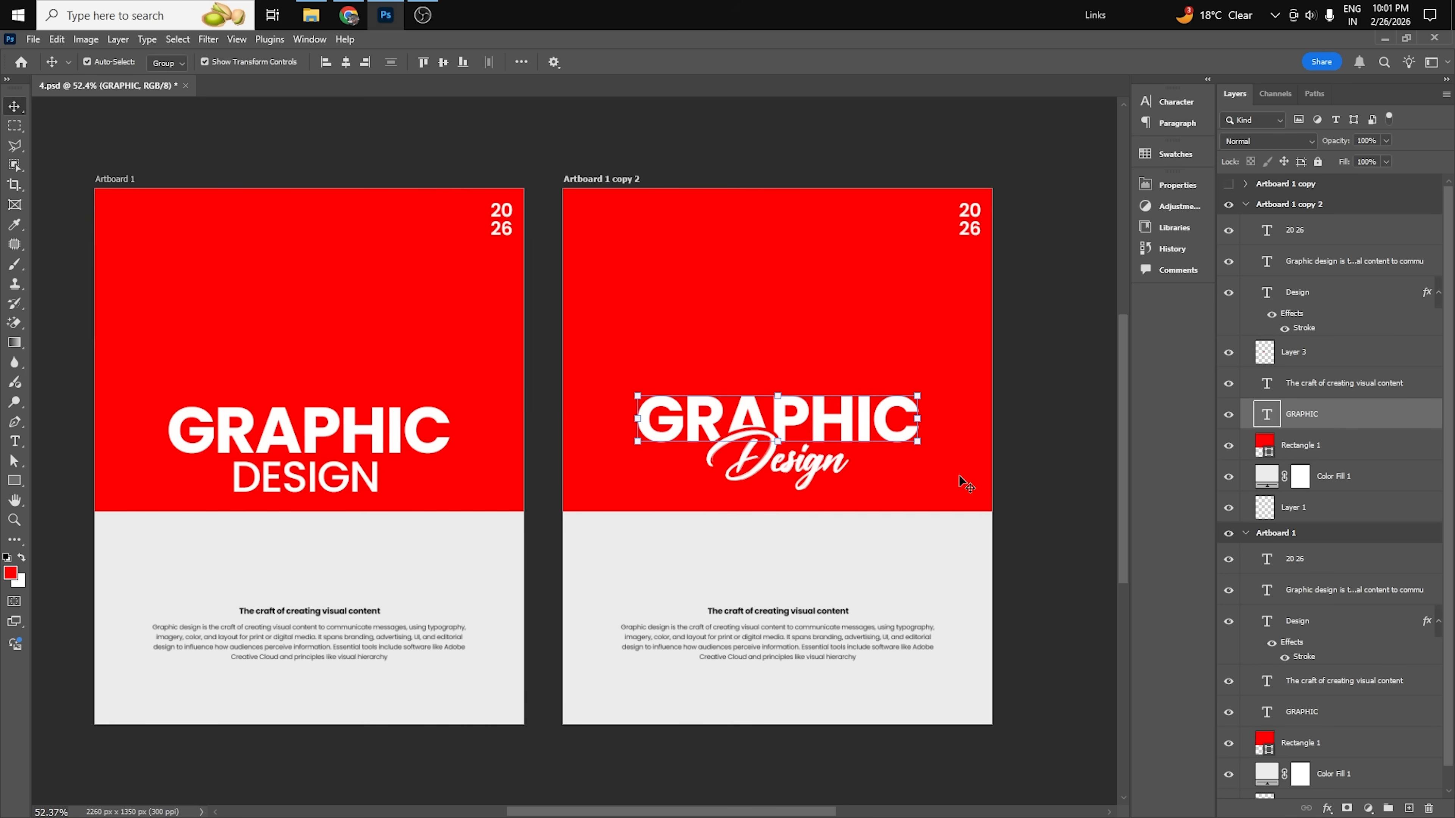
left_click(1014, 447)
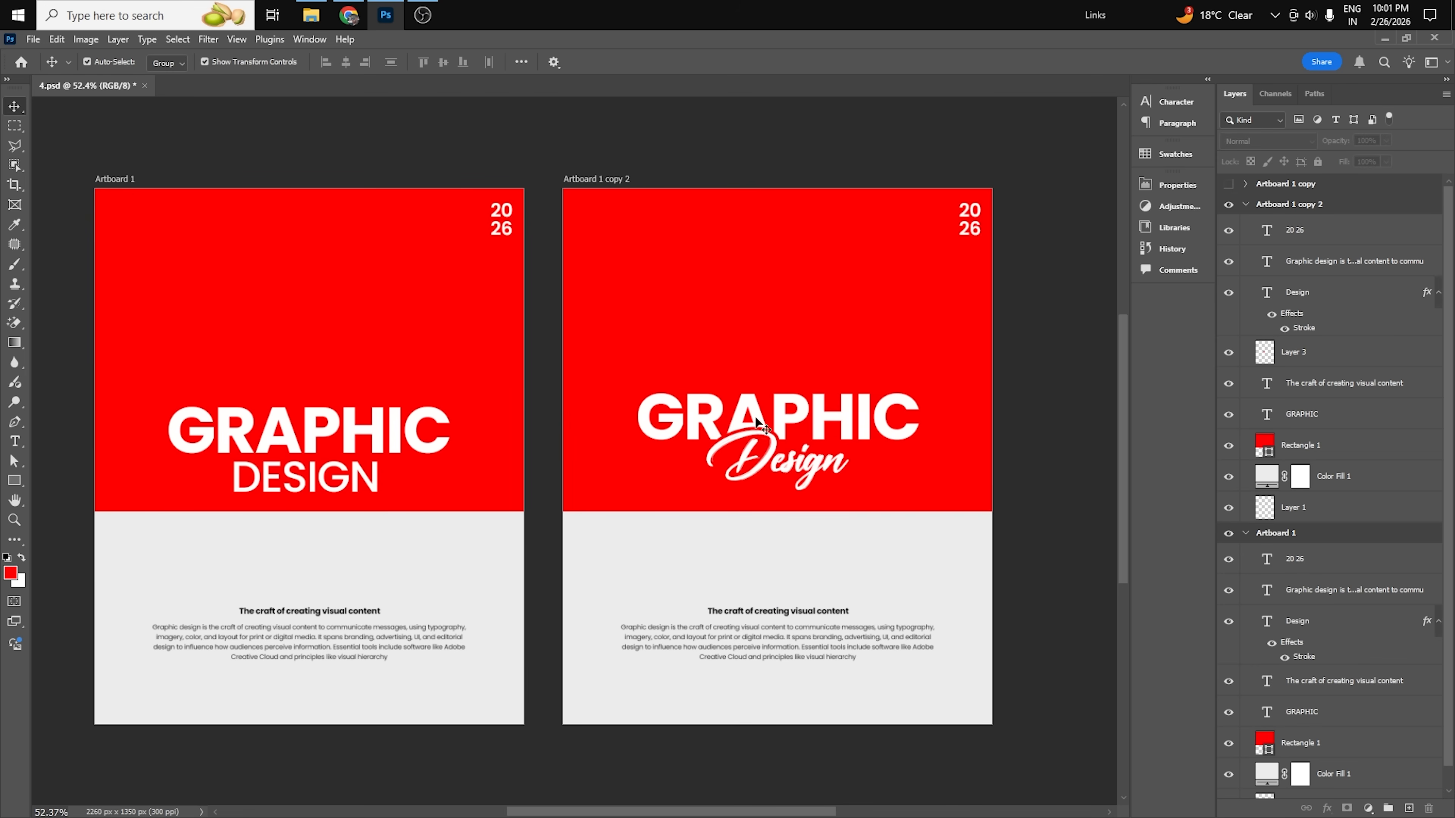
scroll(972, 607, "up", 1)
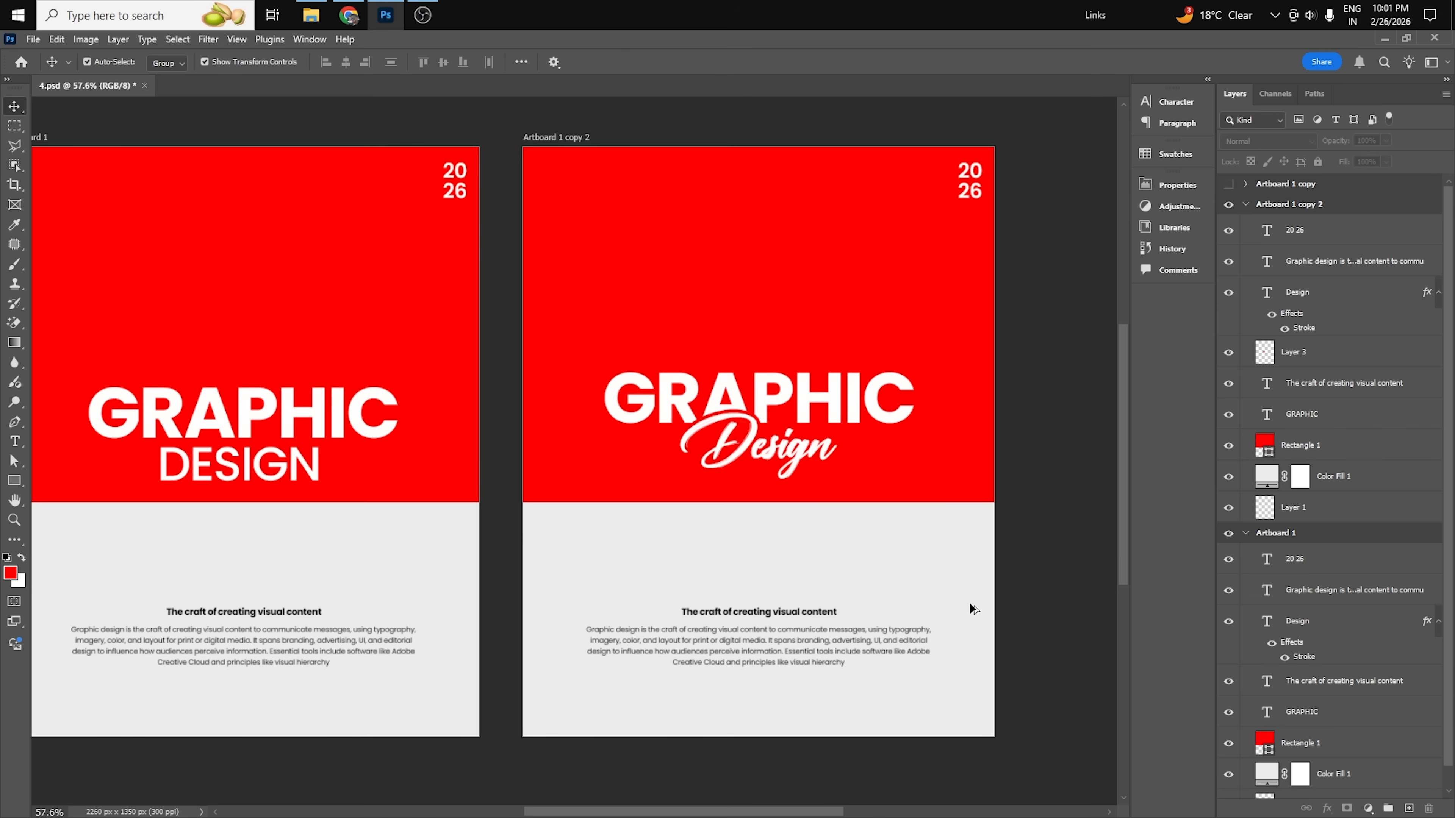
scroll(867, 689, "up", 2)
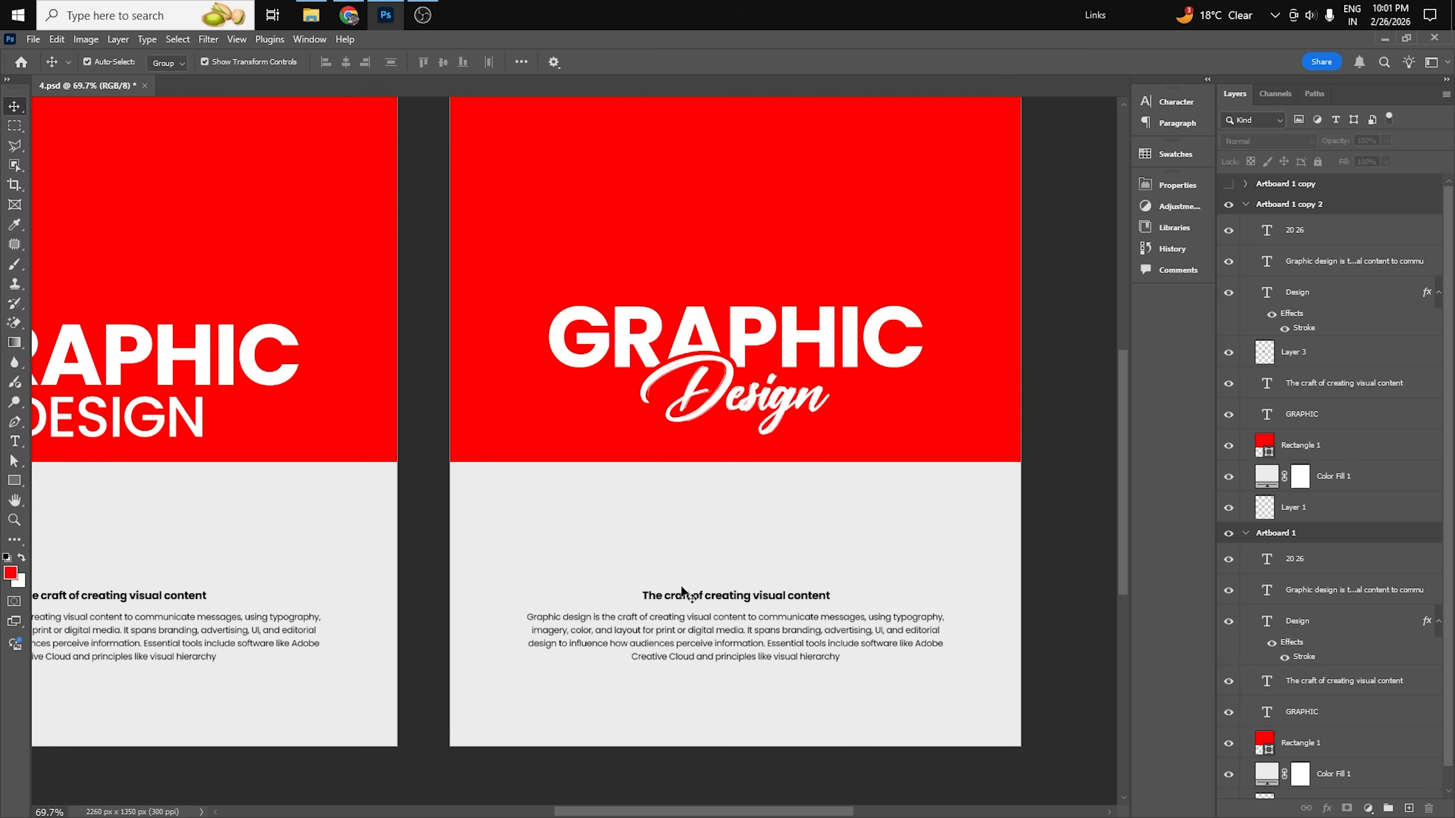
Change the description paragraph below the craft heading on Artboard 1 copy 2 to the Sentient font in Regular style.
scroll(786, 596, "up", 2)
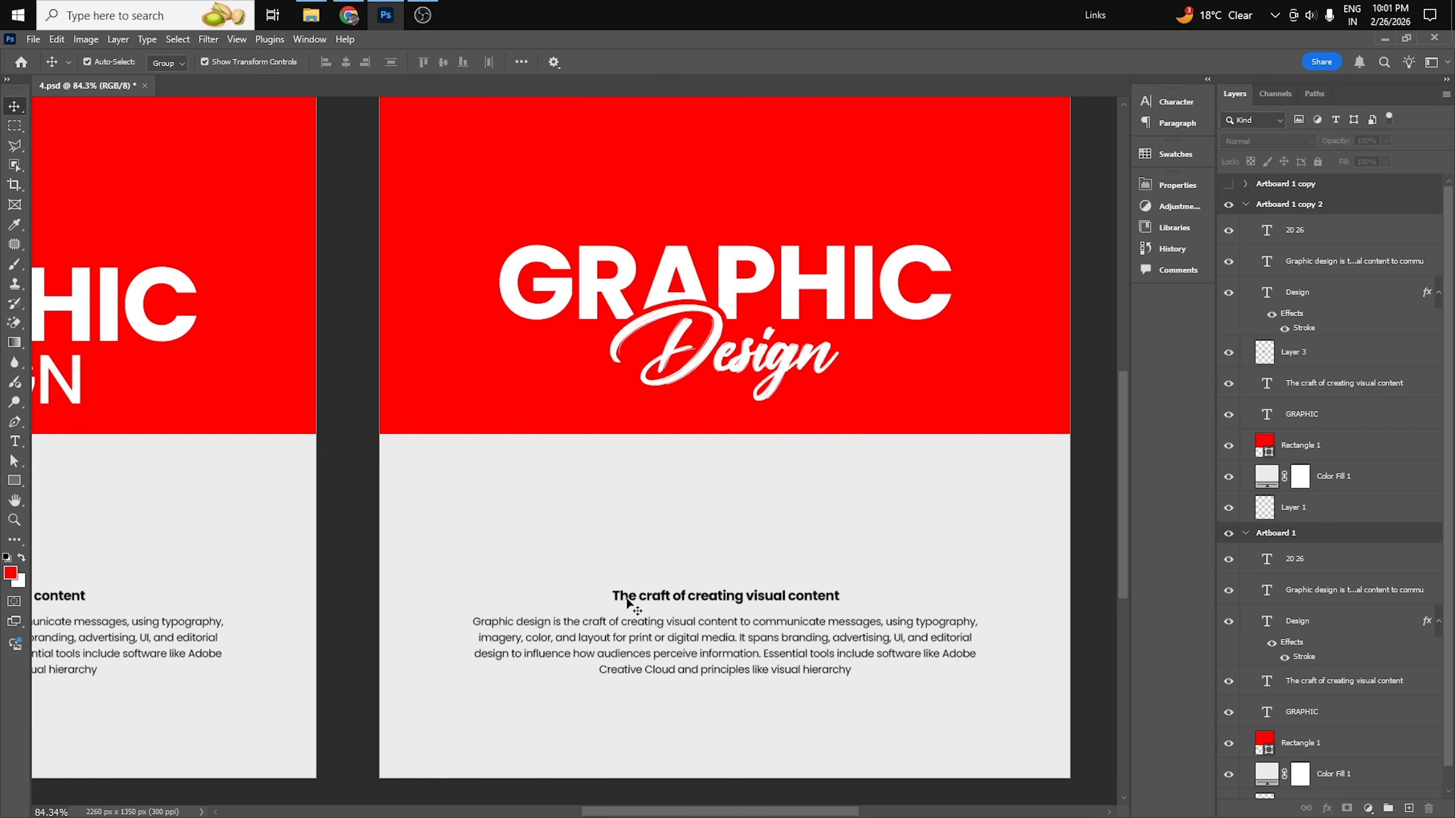
left_click(763, 600)
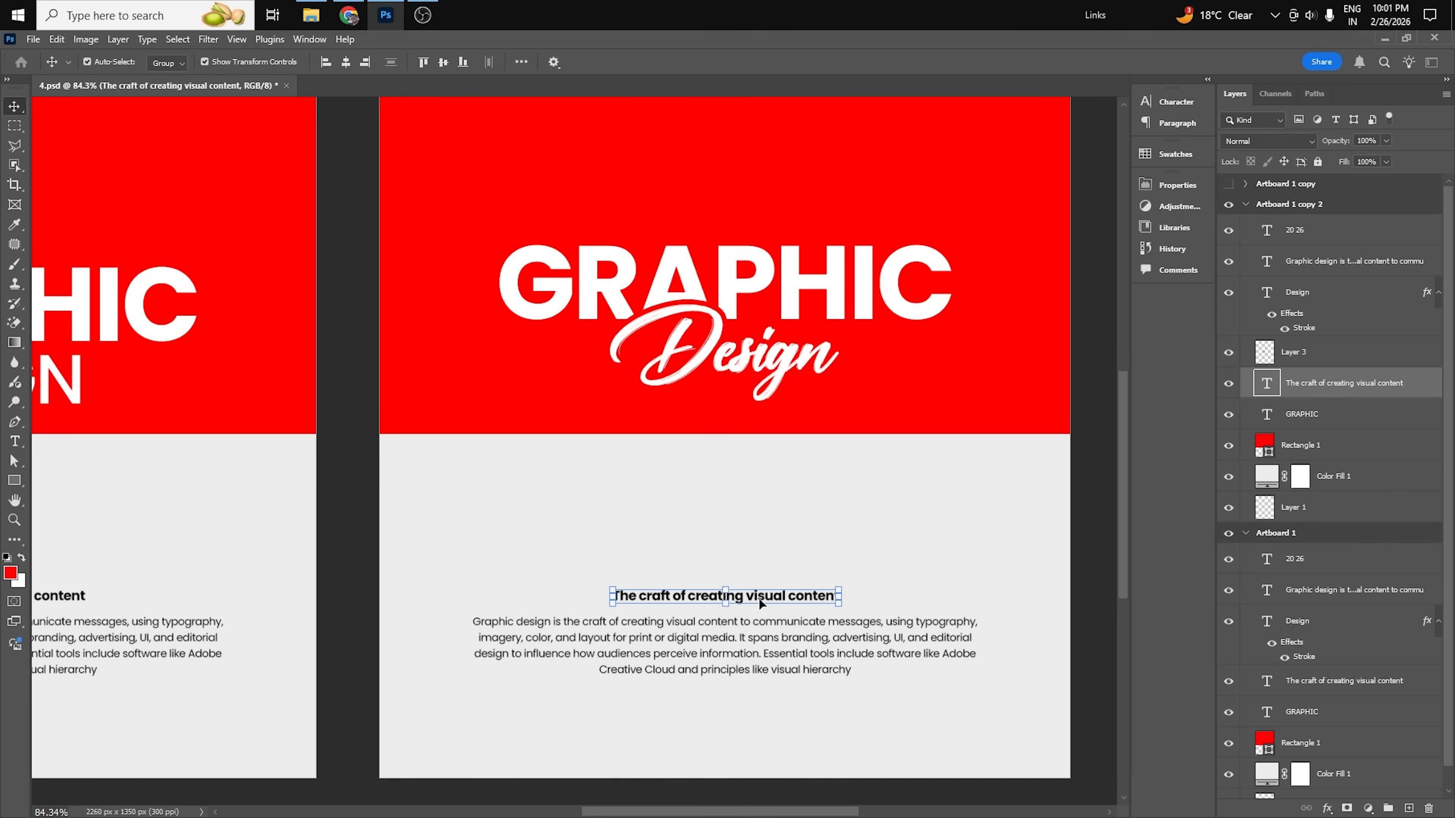
left_click(755, 648)
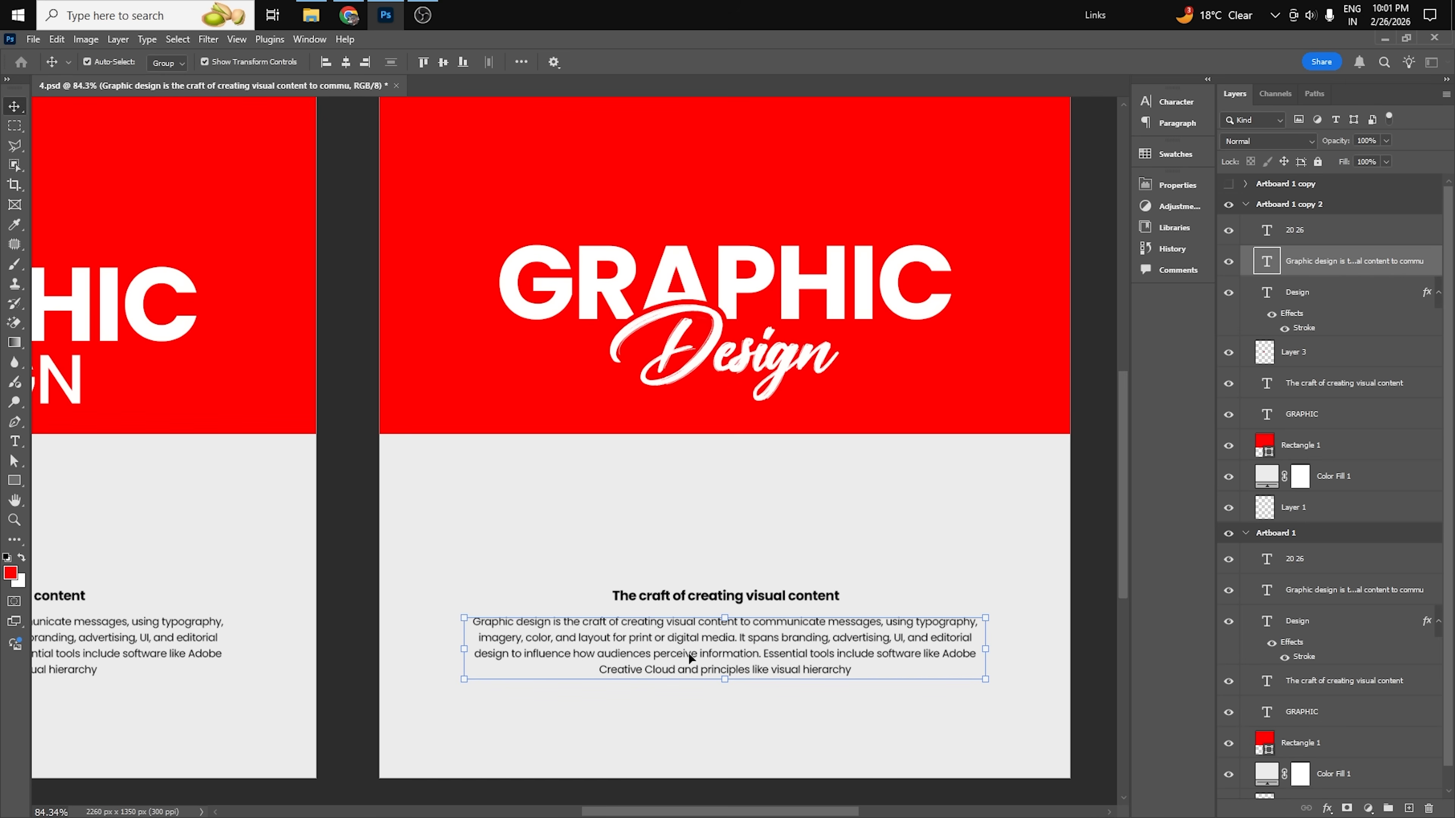
left_click(763, 600)
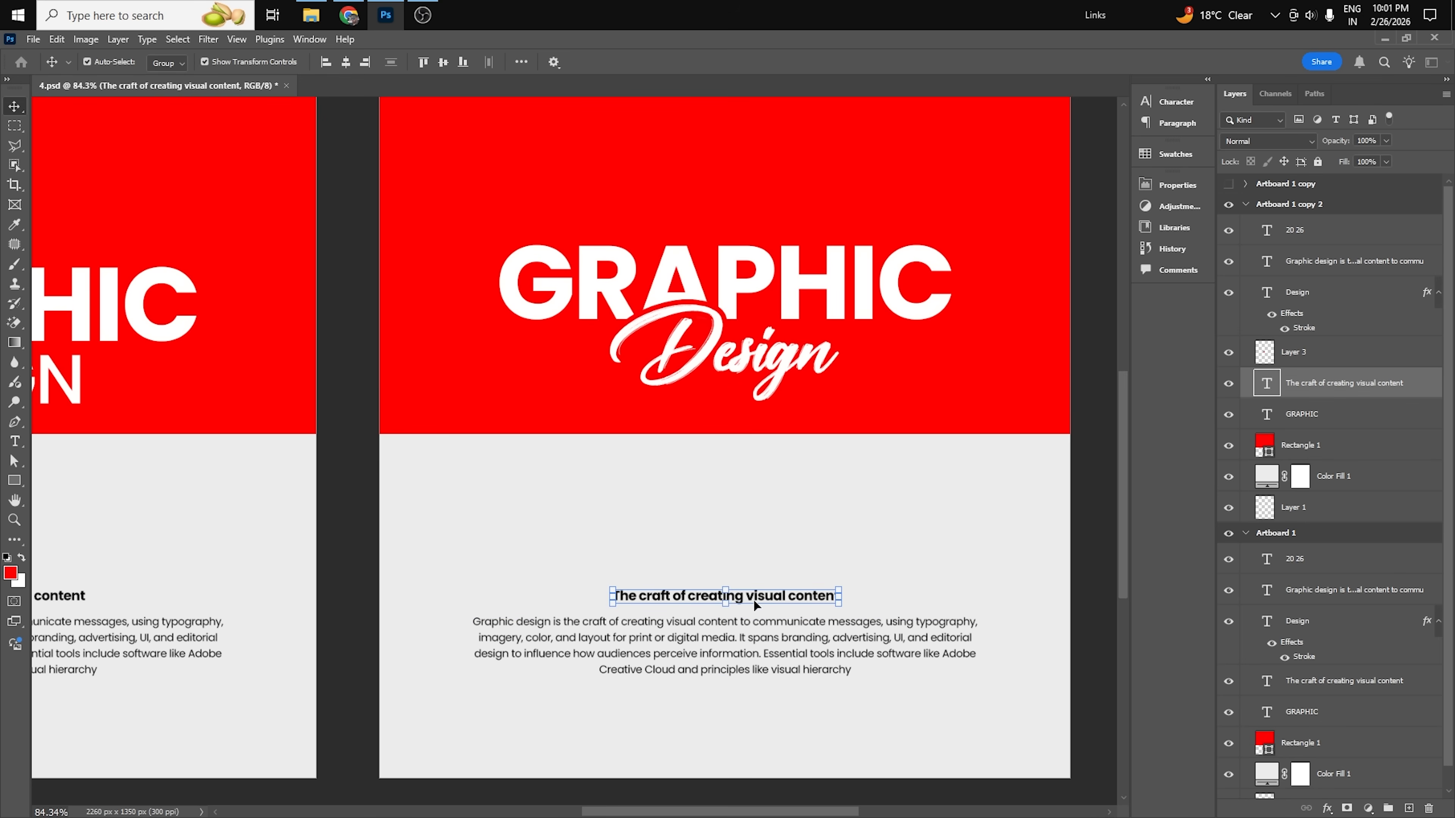
left_click(750, 639)
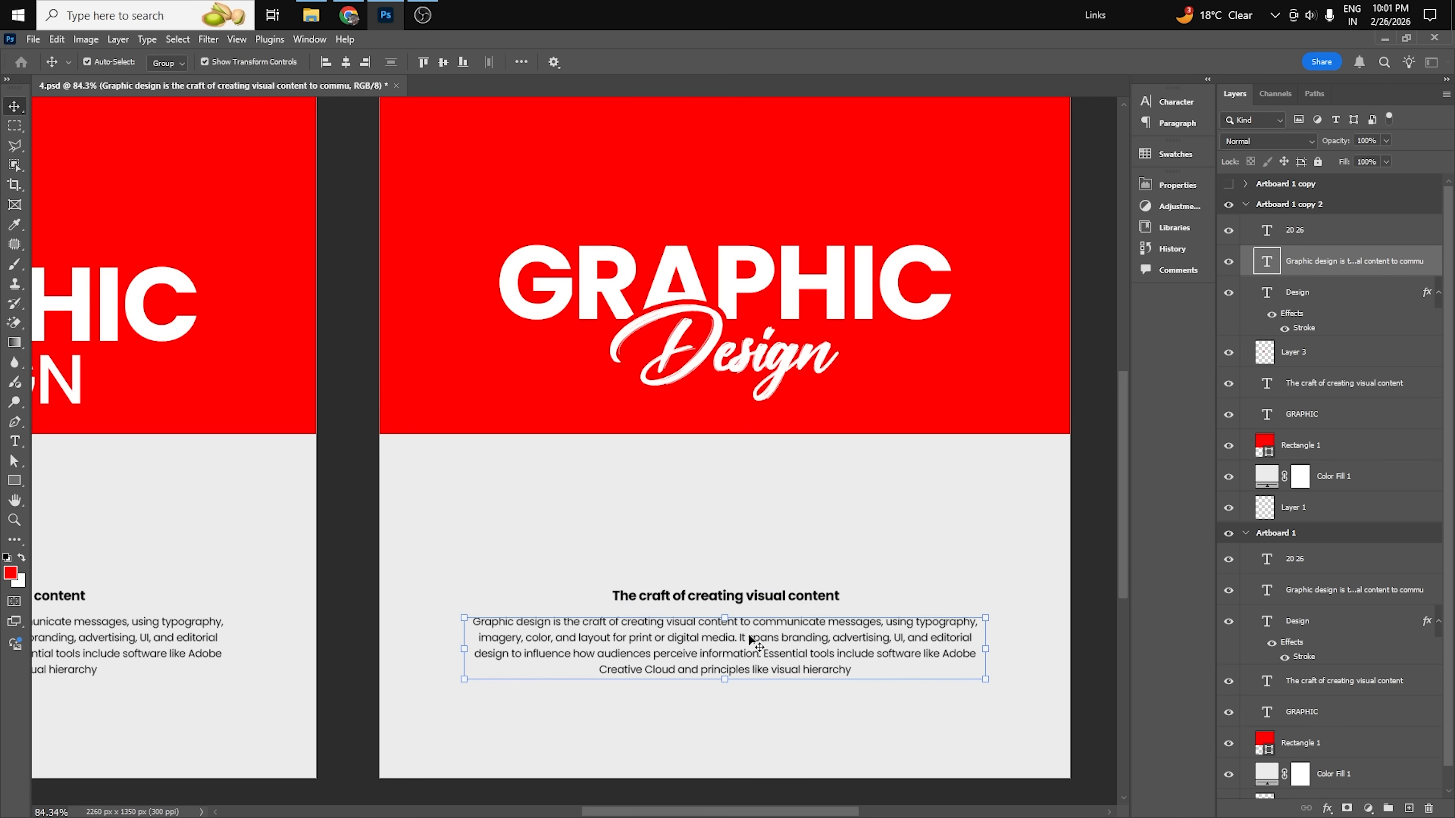
left_click(1086, 568)
left_click(804, 600)
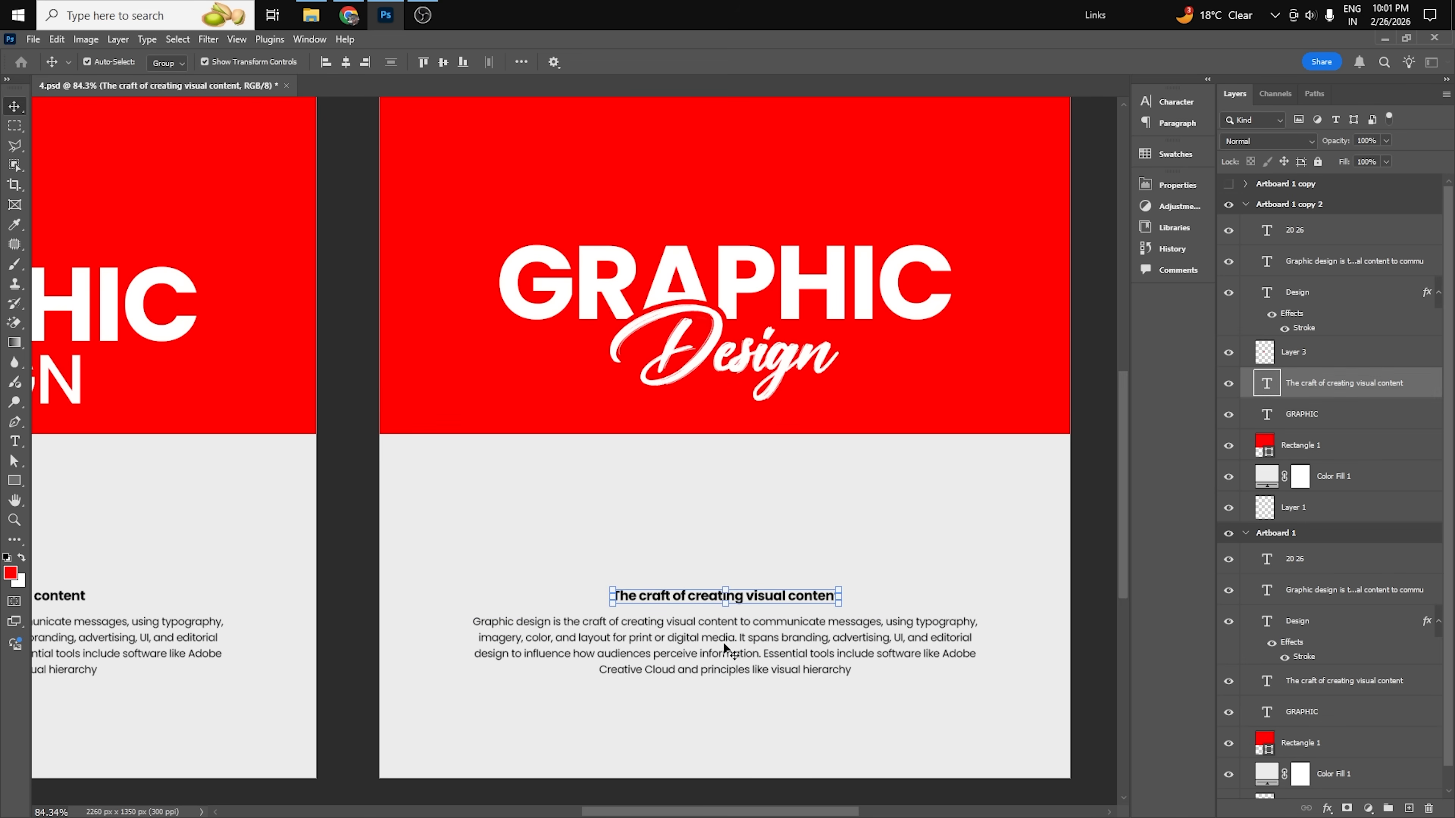
left_click(856, 648)
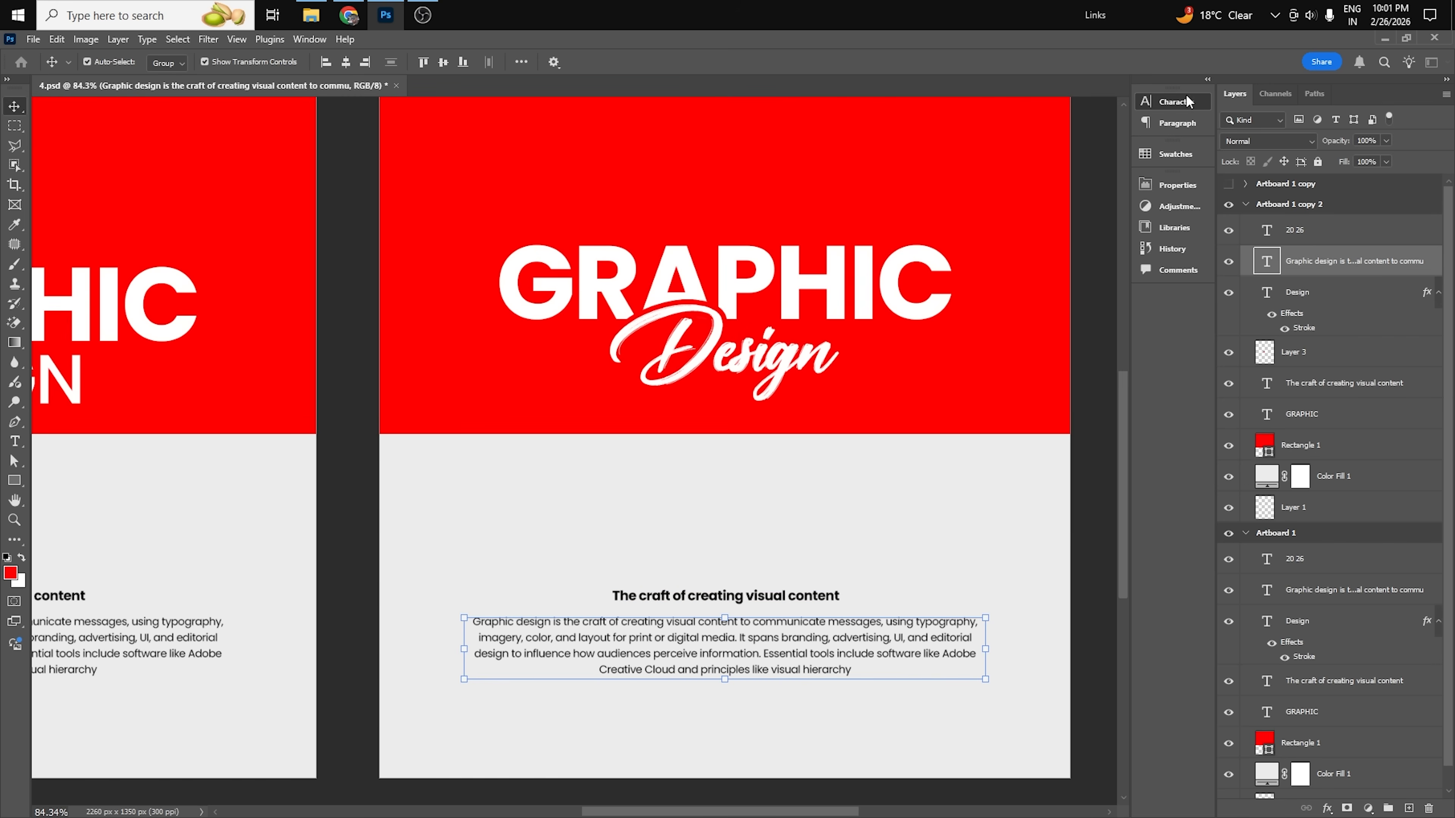
left_click(1174, 101)
type("Sentient")
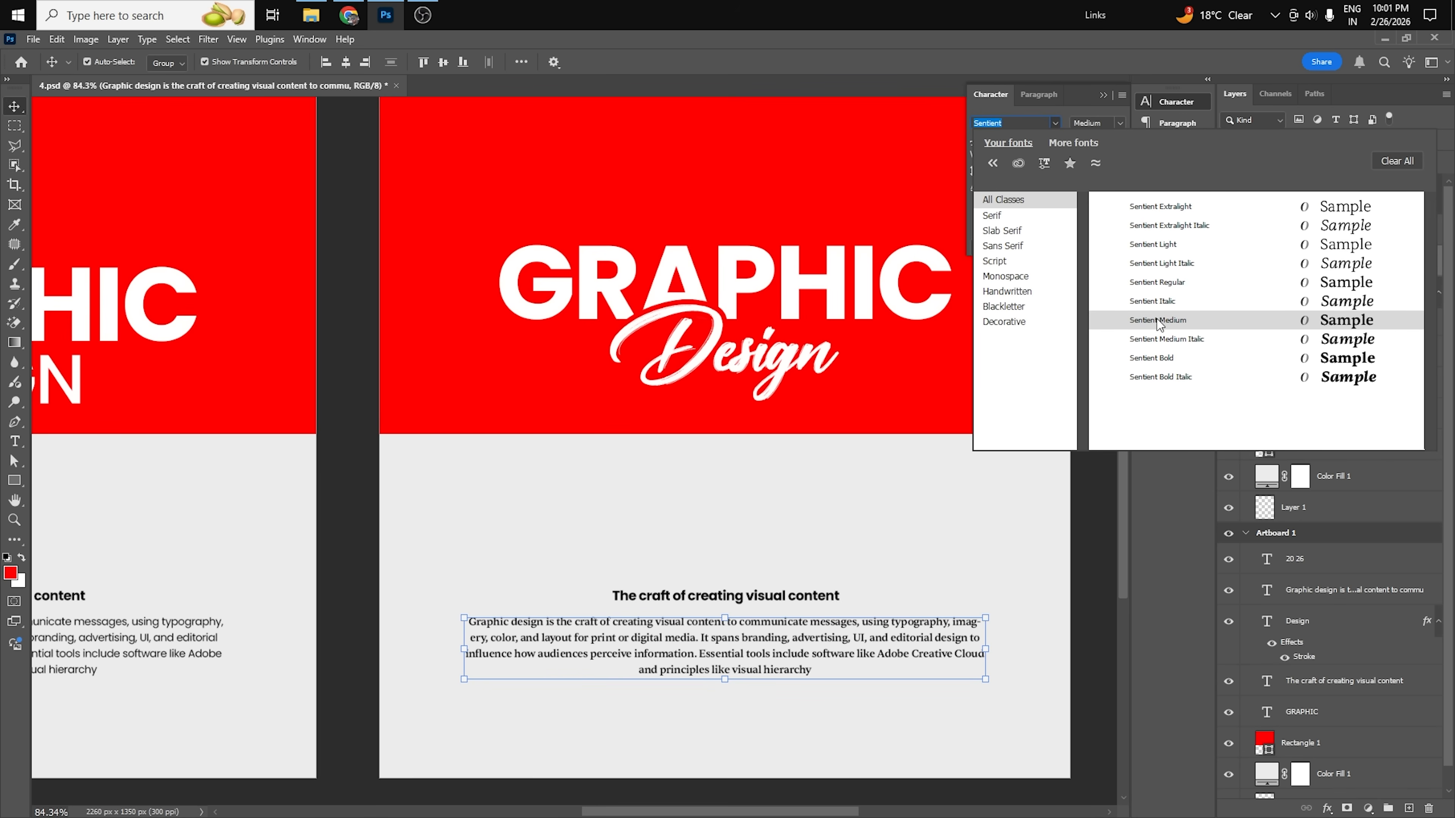
left_click(1157, 281)
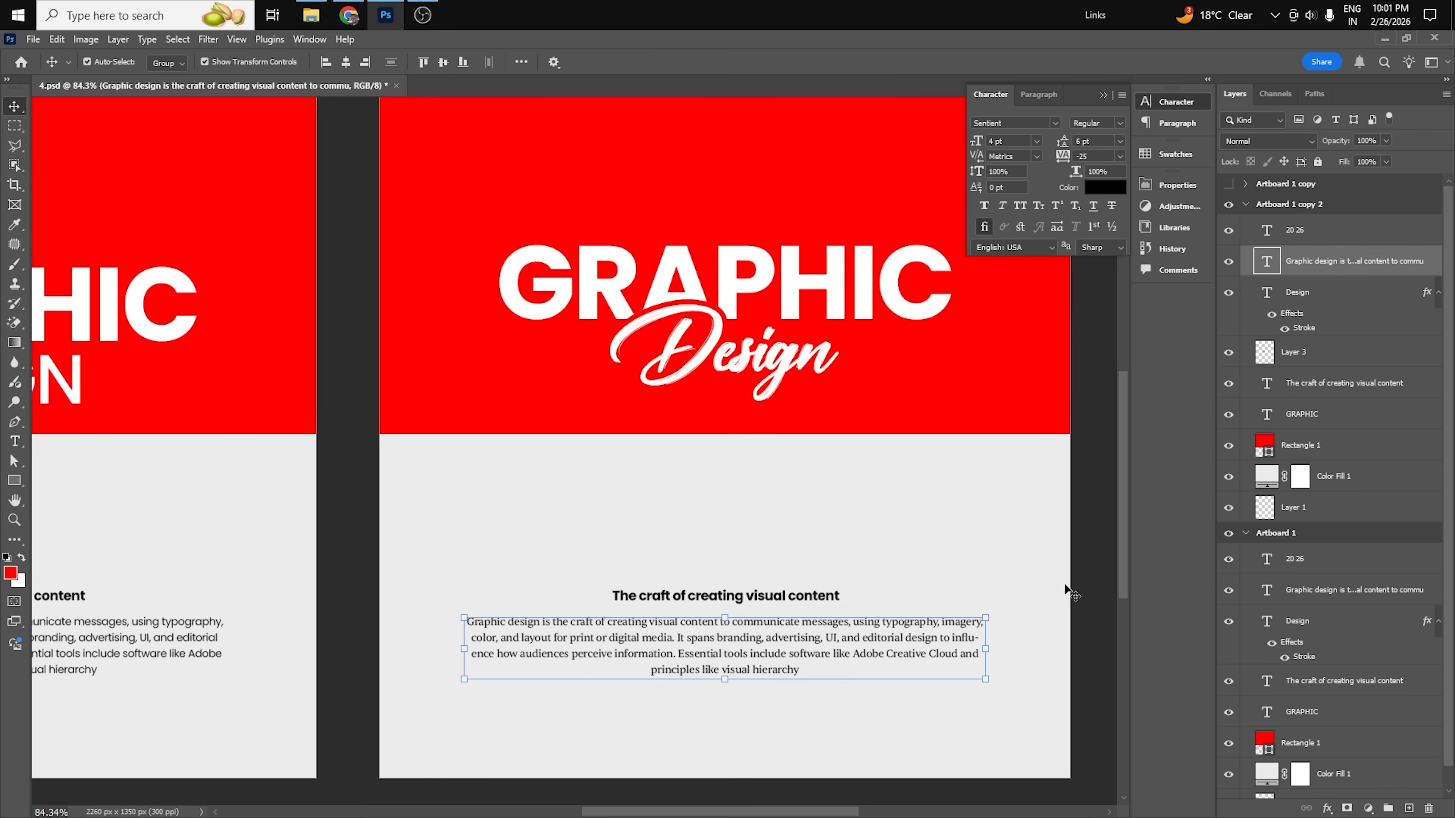
Deselect the paragraph, collapse the character settings and bring both artboards into view.
left_click(839, 504)
scroll(839, 501, "down", 2)
left_click_drag(749, 412, 792, 484)
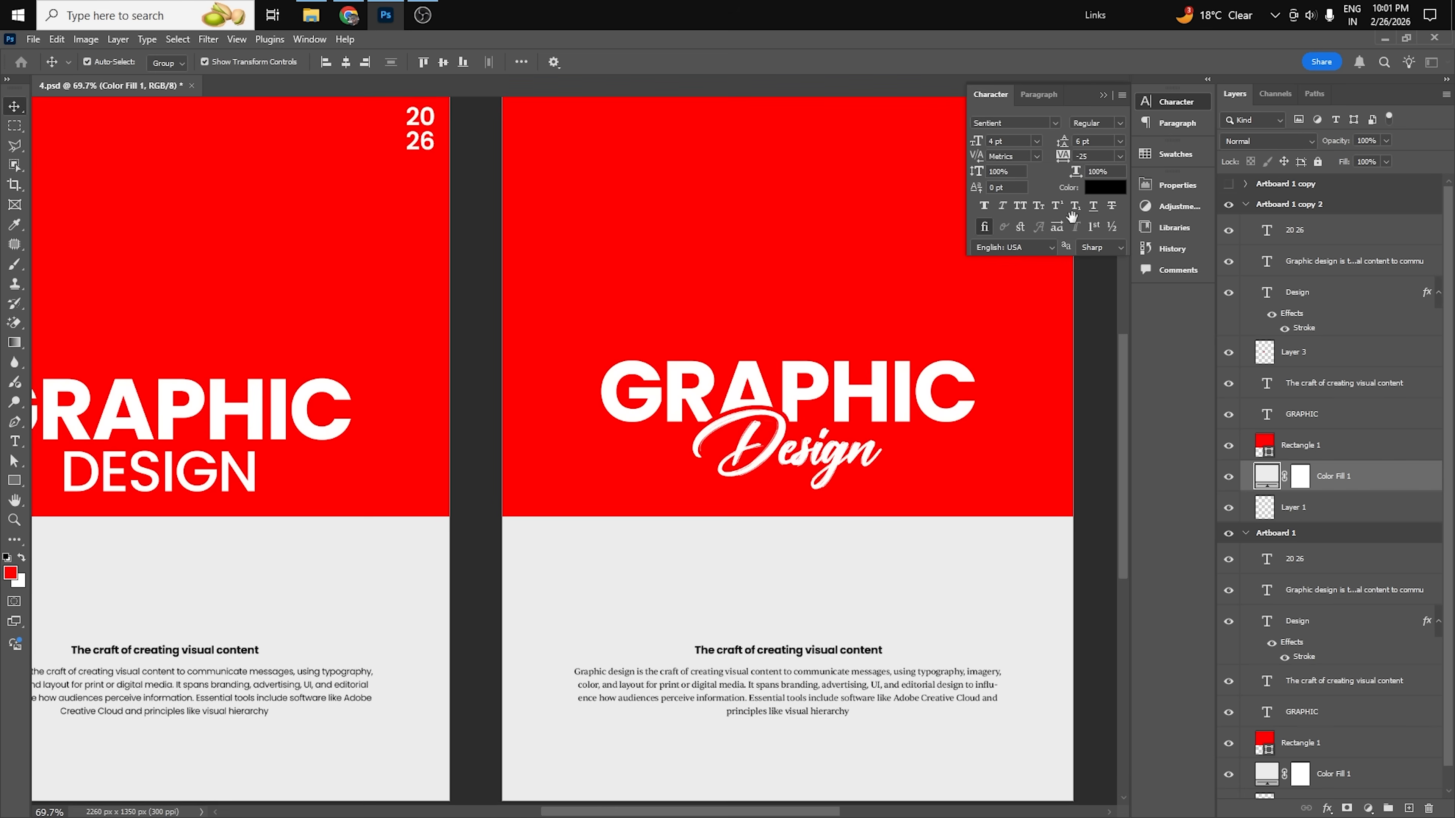
left_click(1103, 95)
scroll(824, 314, "down", 2)
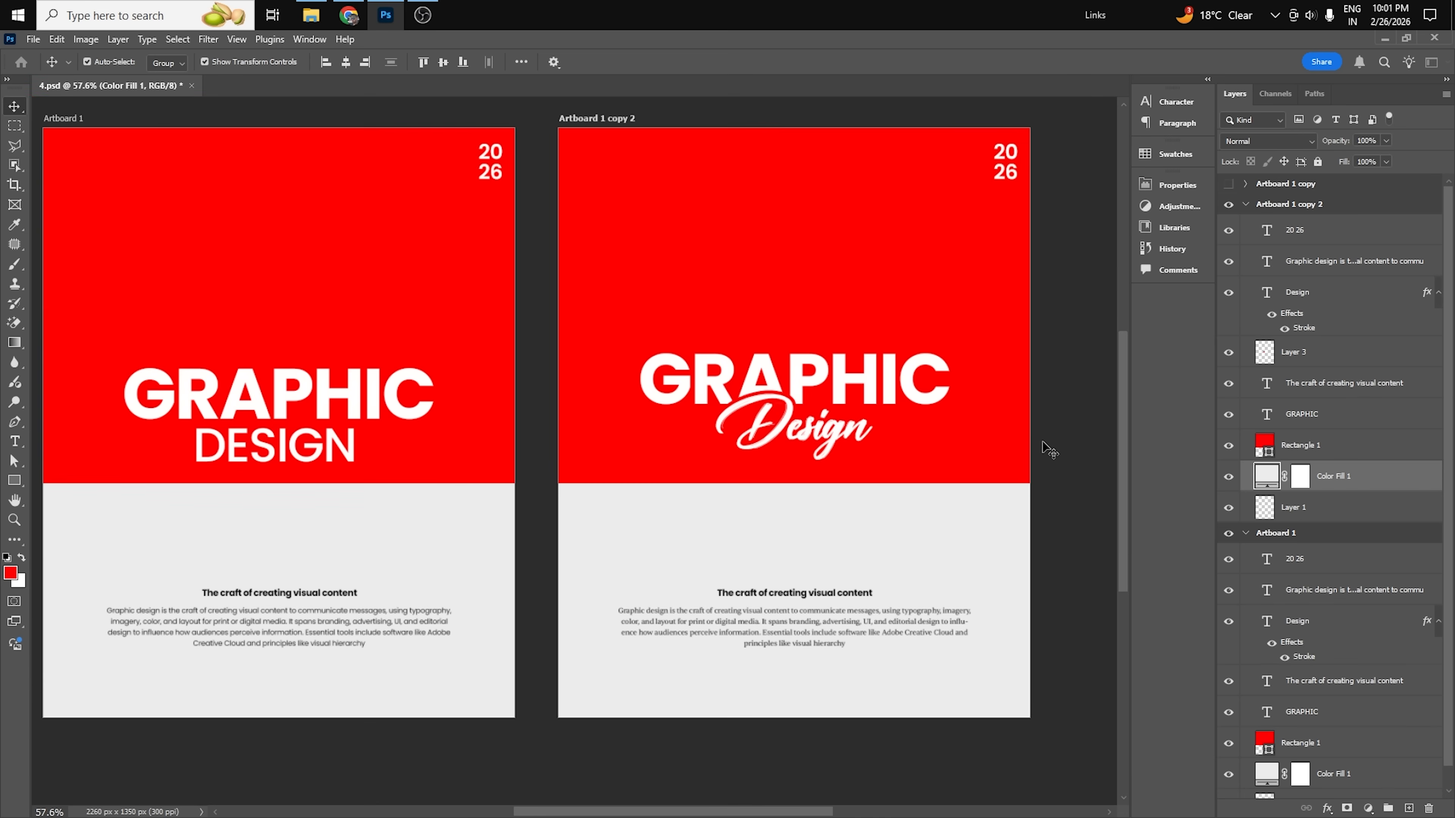
left_click(1044, 444)
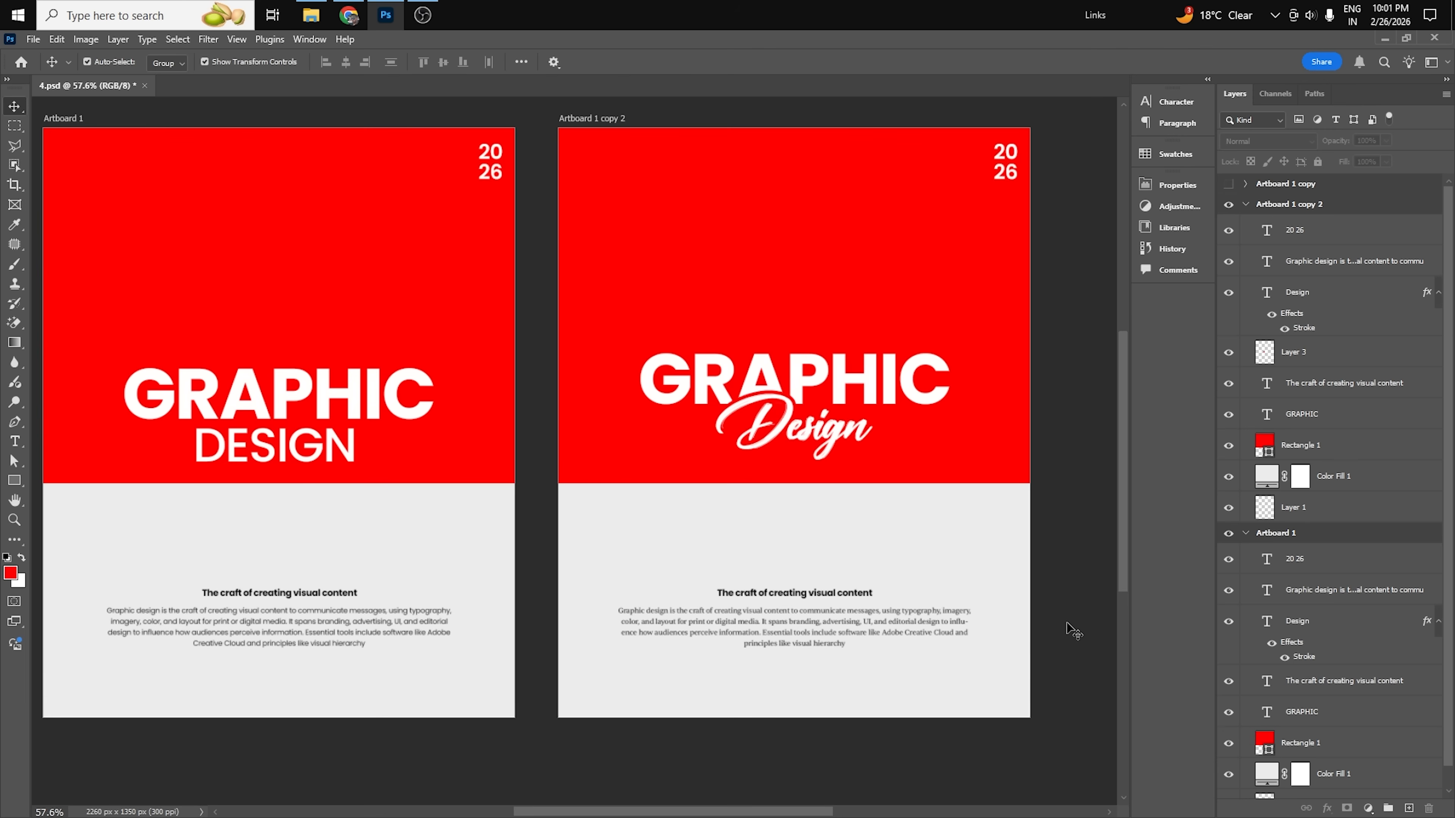
Compare the script Design title and serif paragraph on Artboard 1 copy 2 with the original artboard.
scroll(911, 647, "up", 2)
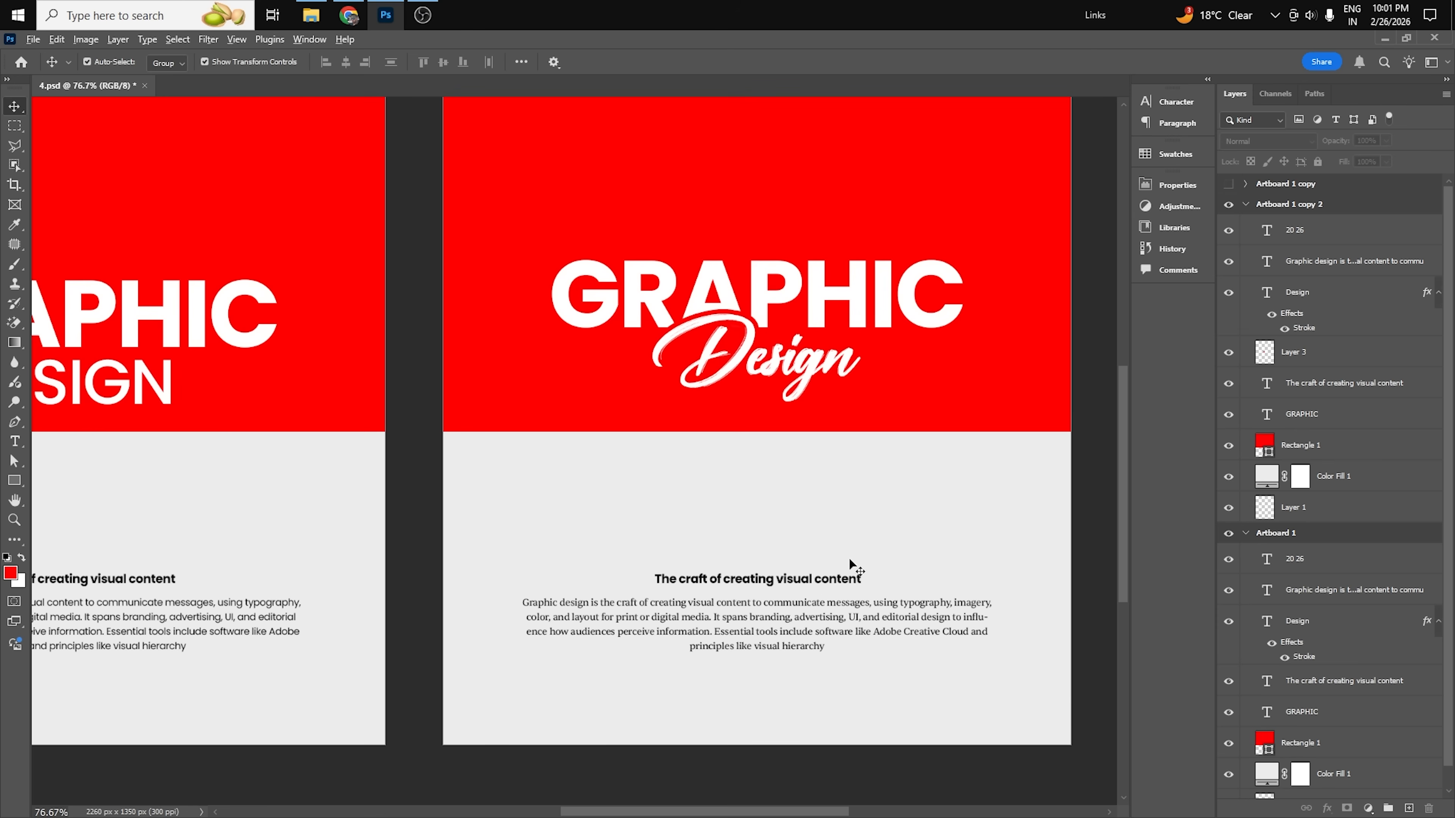
scroll(850, 570, "down", 2)
scroll(753, 464, "down", 2)
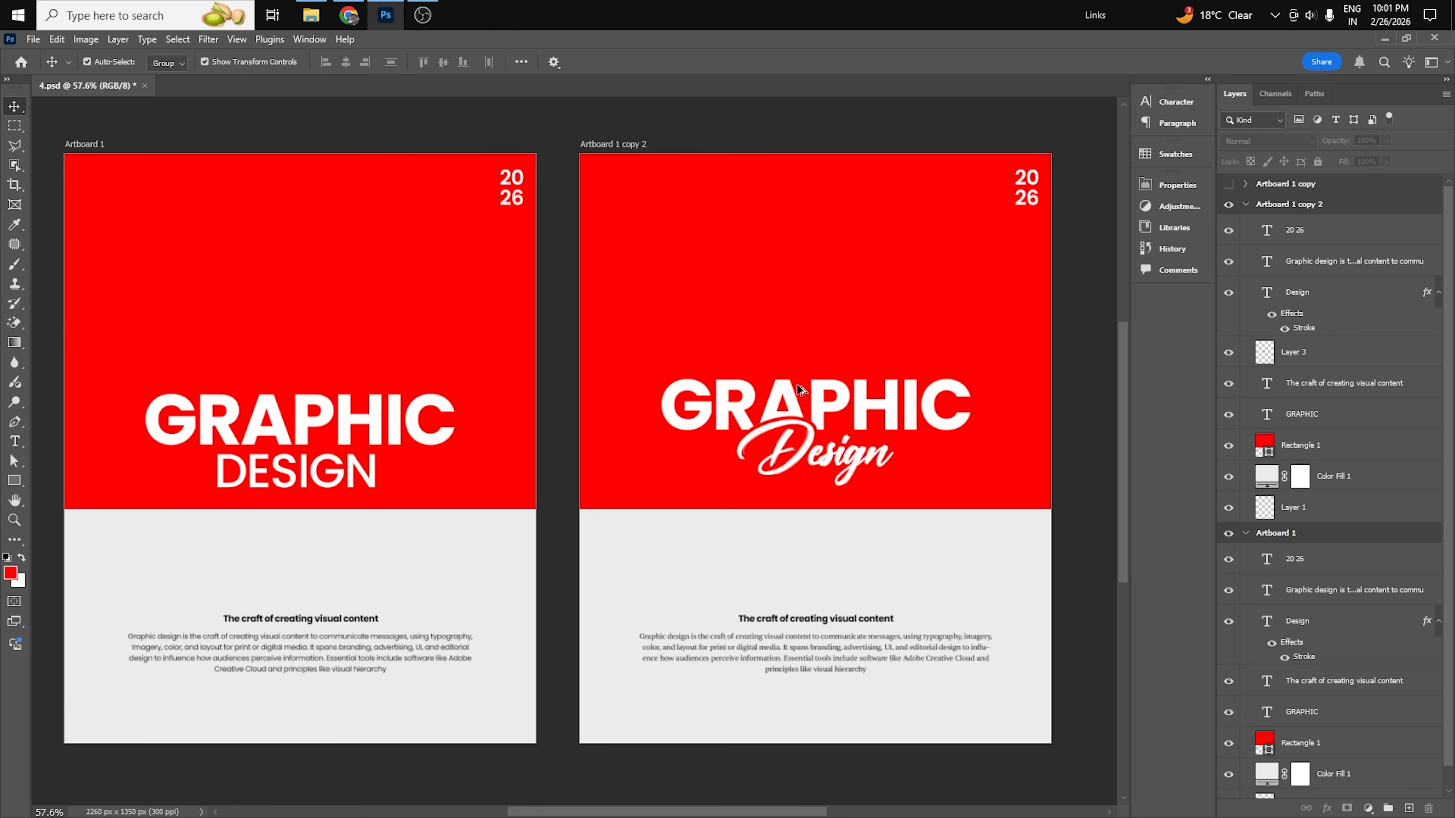
left_click_drag(755, 689, 782, 689)
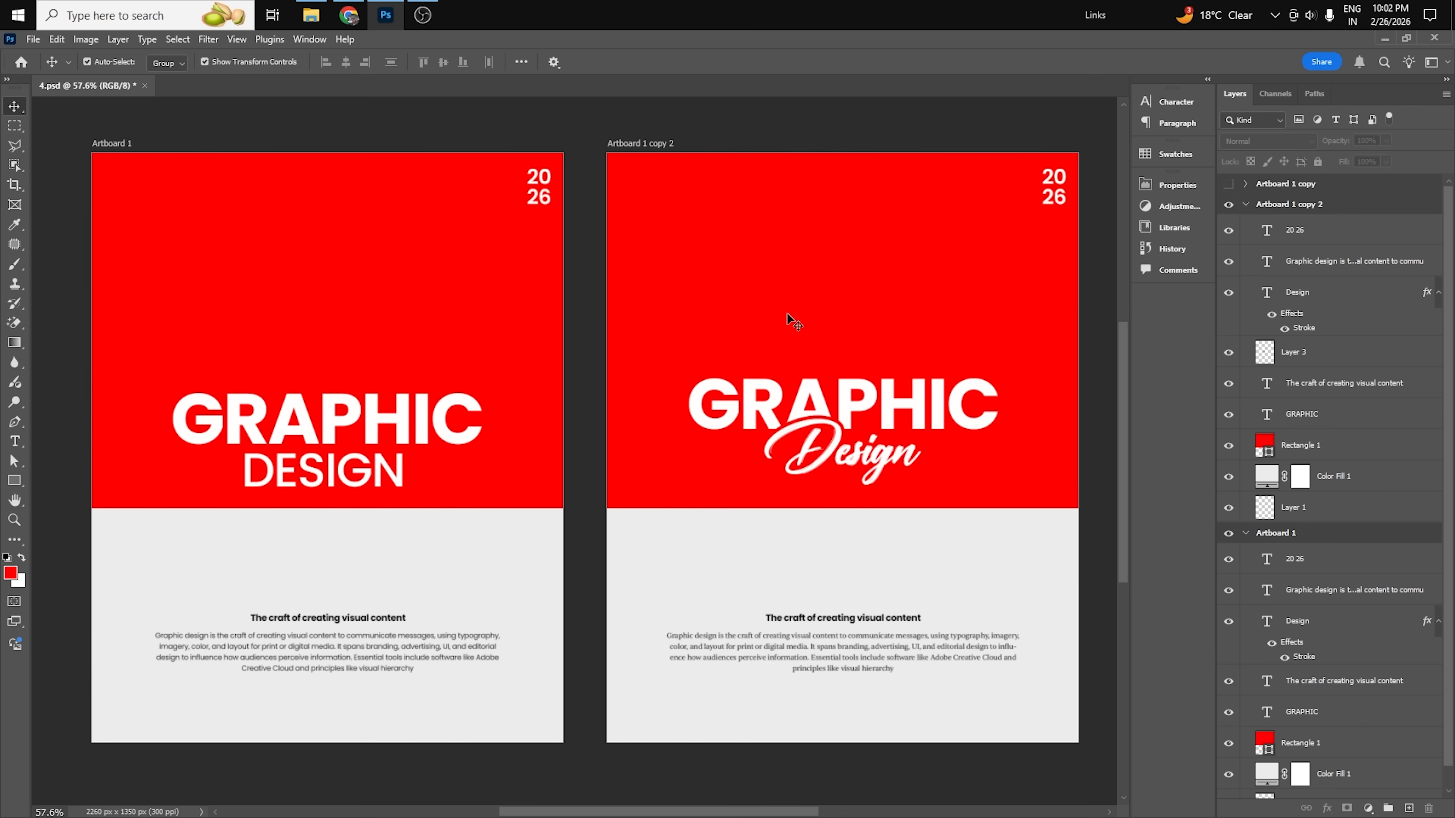
left_click(885, 457)
left_click(1106, 465)
left_click(853, 456)
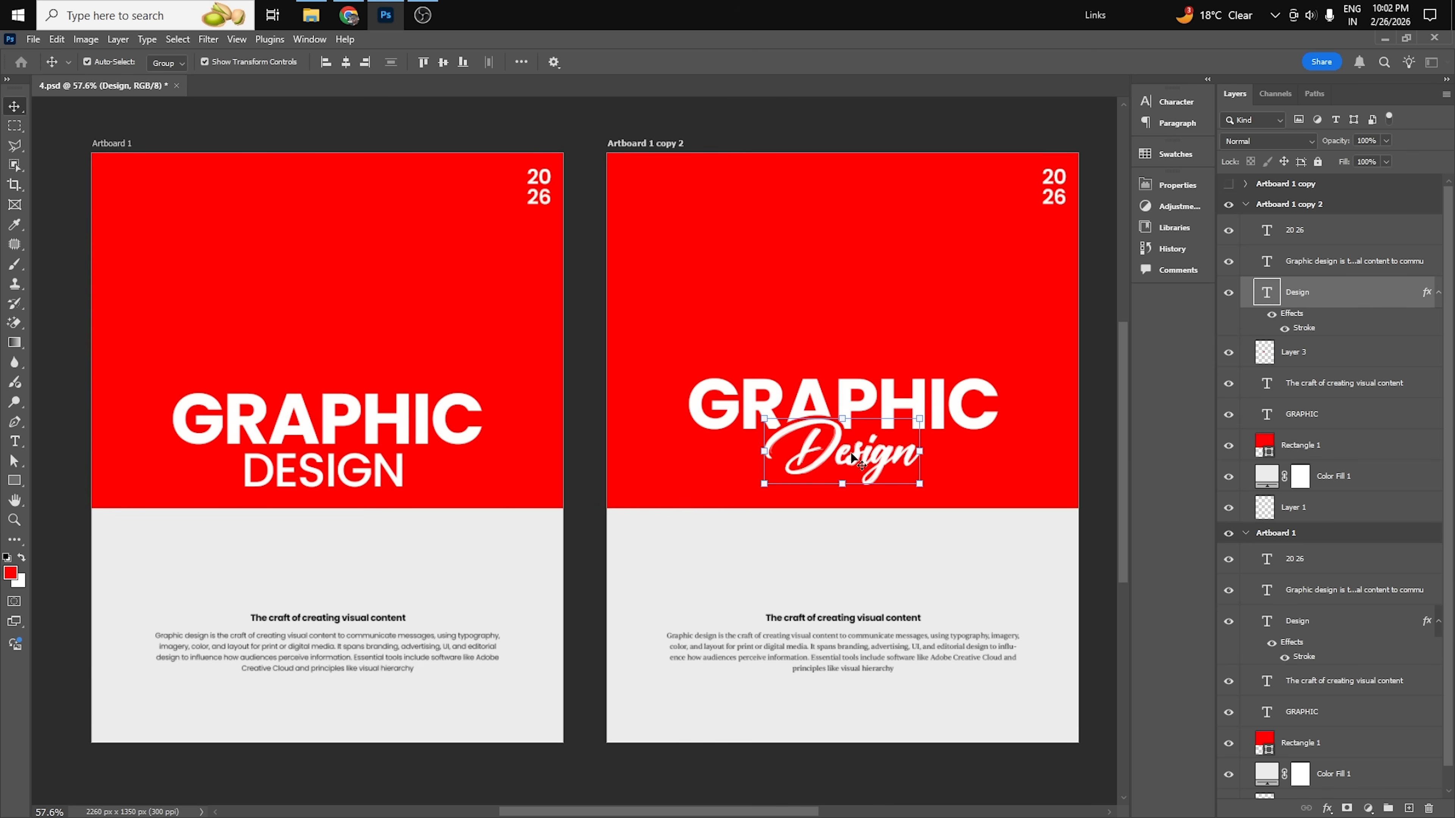
left_click(1090, 532)
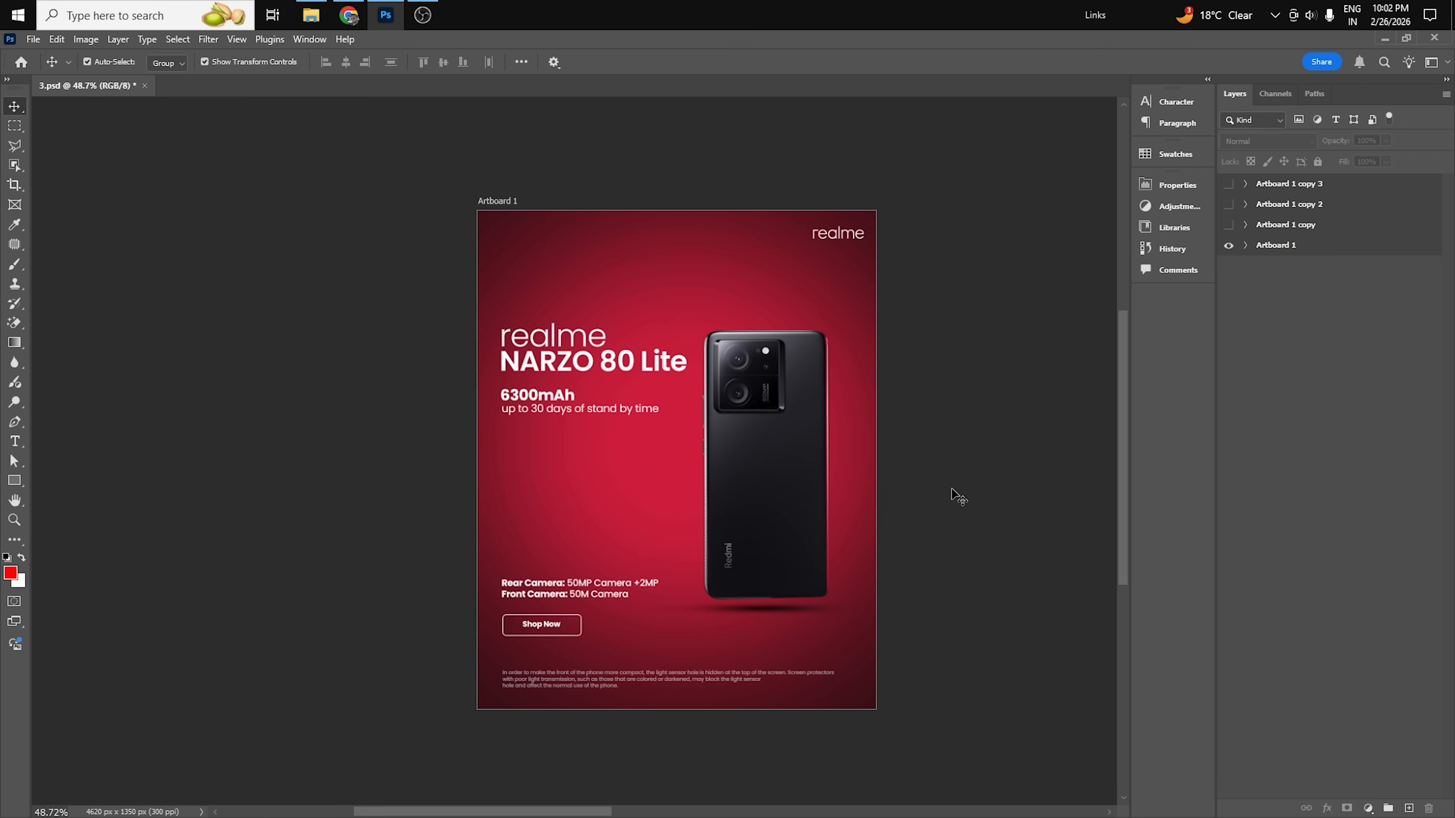
Examine the character settings of the 6300mAh text and the stand-by time line below it on the realme poster.
scroll(689, 472, "up", 1)
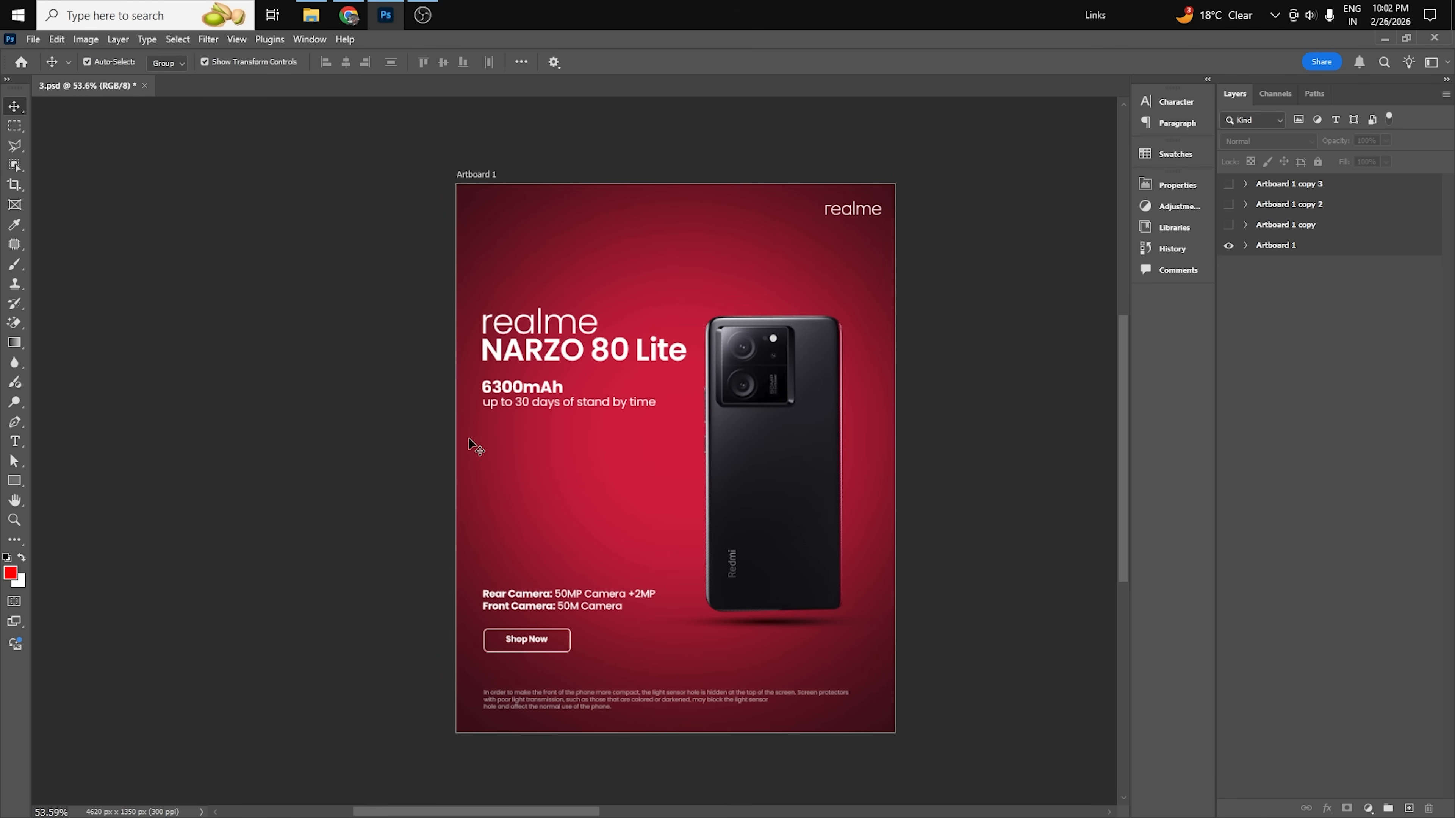
scroll(649, 502, "up", 1)
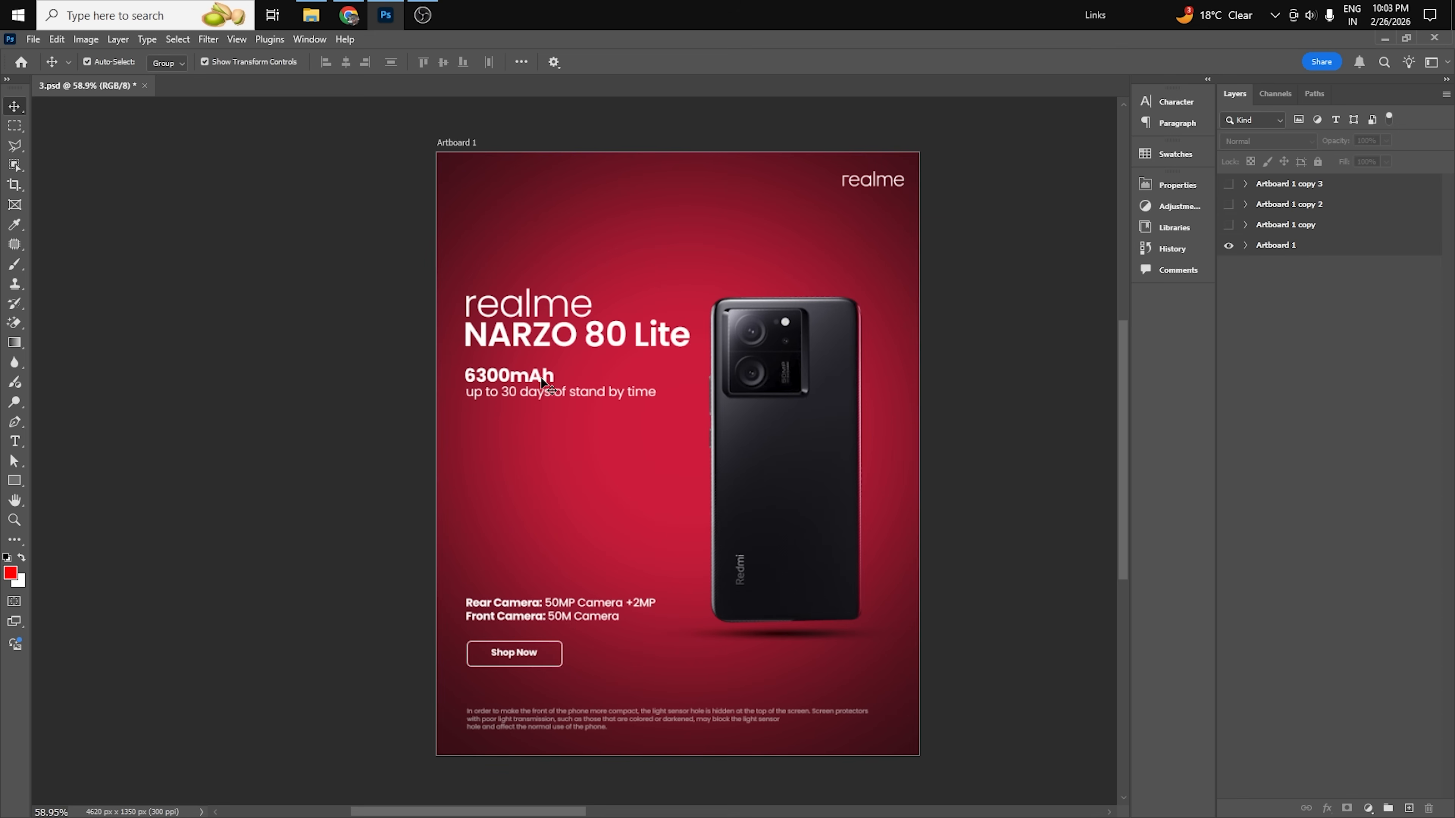
left_click(513, 378)
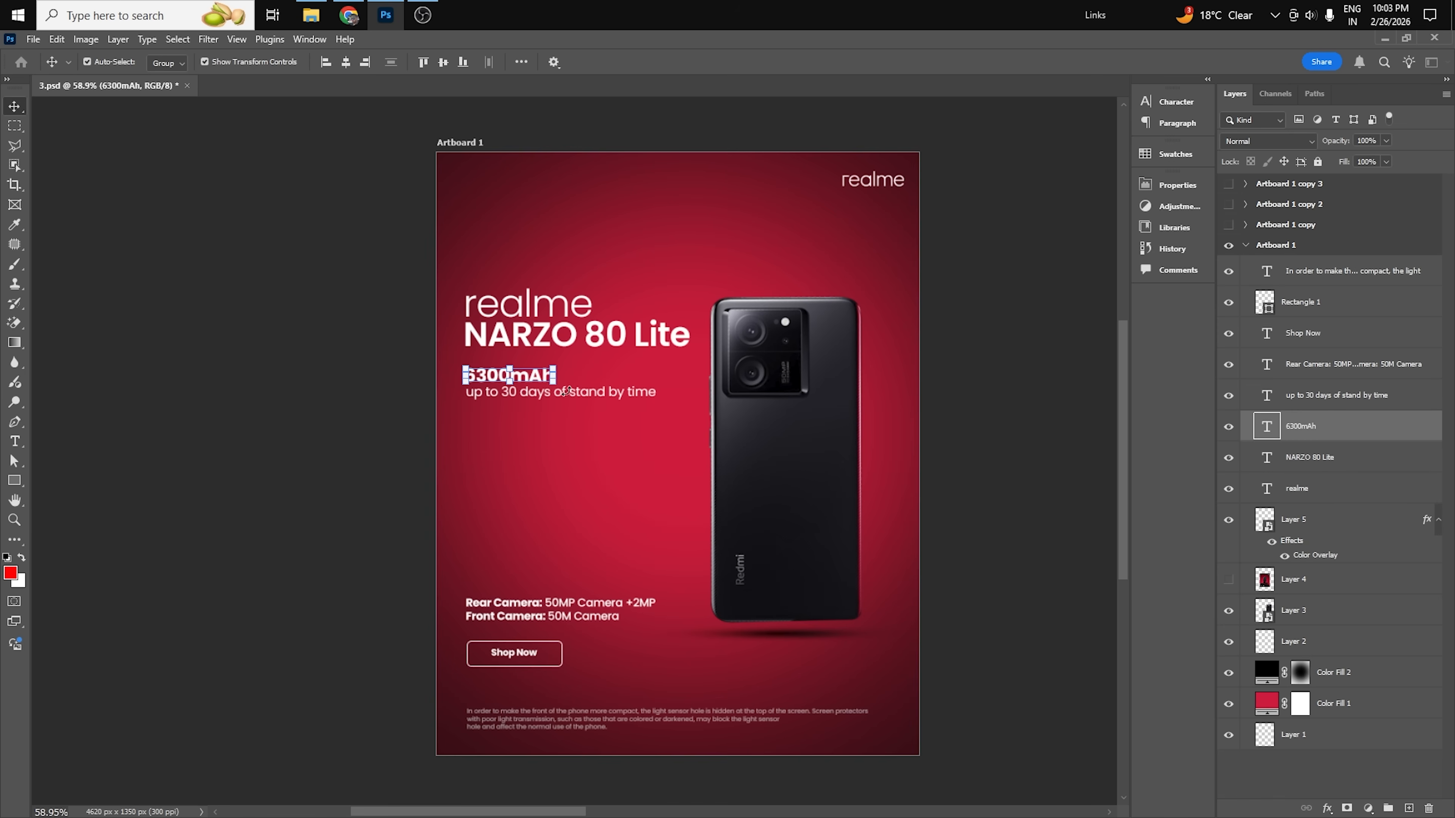
left_click(598, 393)
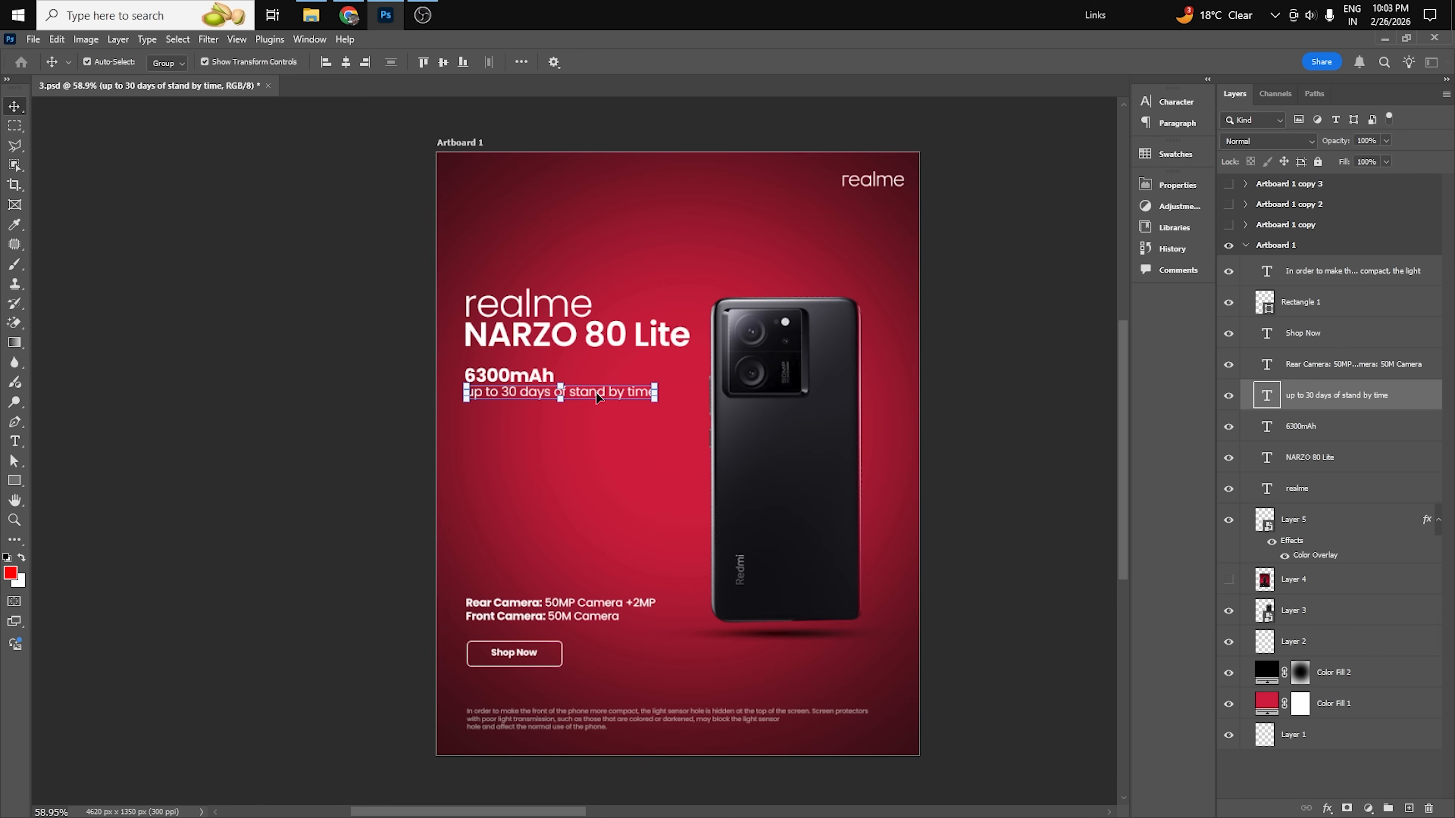
left_click(1174, 101)
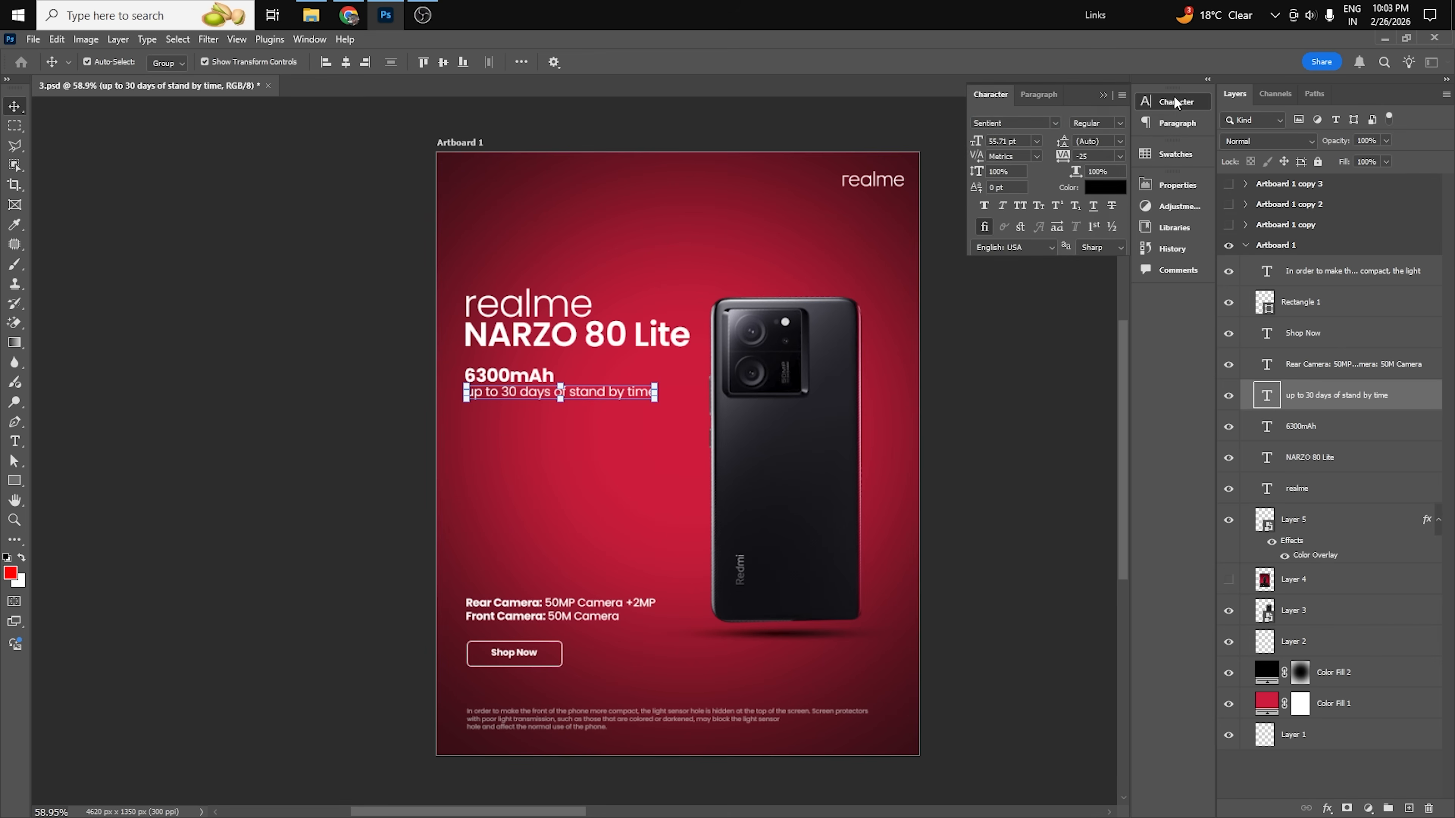
left_click(1098, 131)
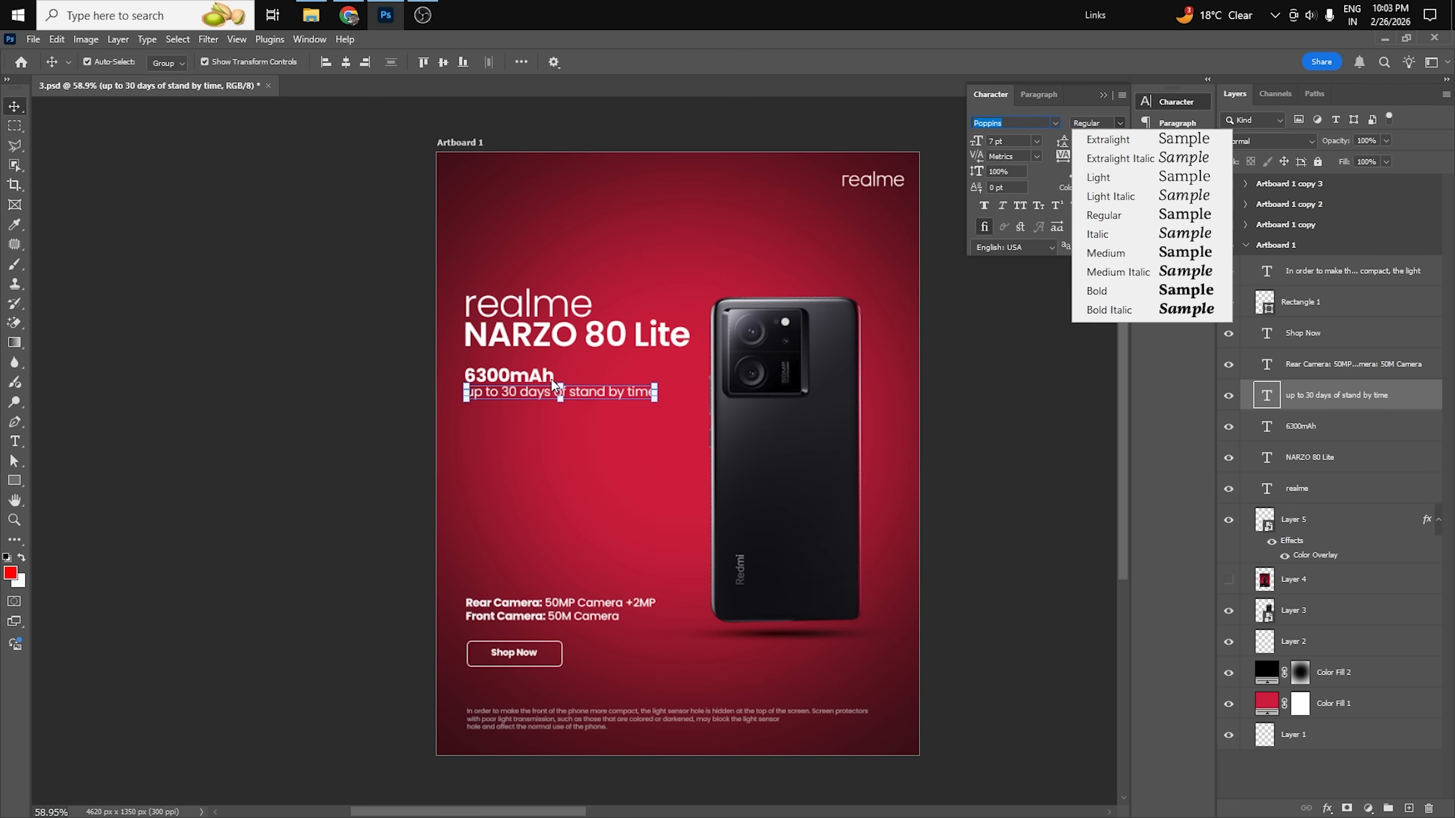
left_click(541, 373)
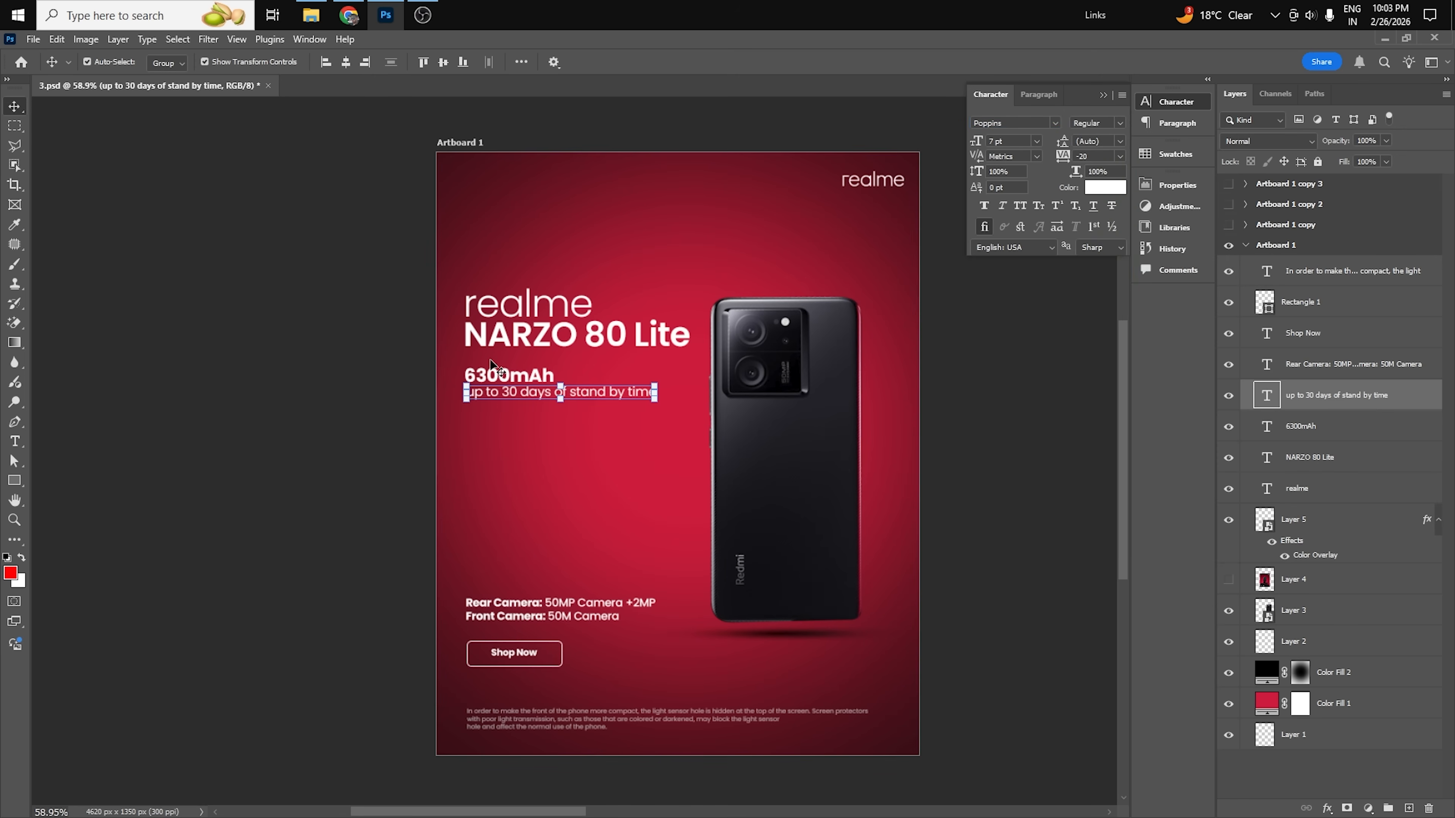
left_click(522, 398)
left_click(542, 376)
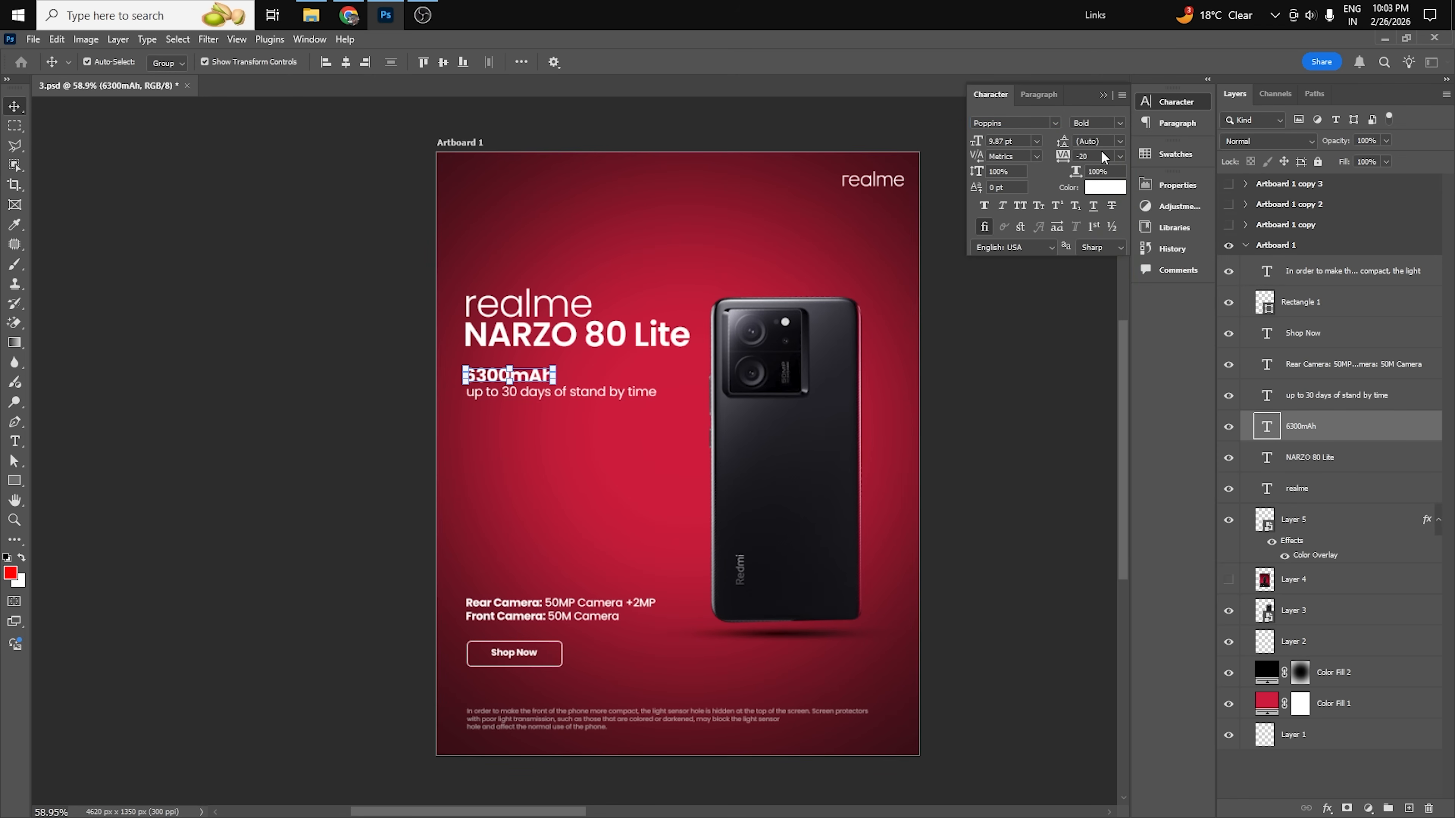
left_click(1016, 473)
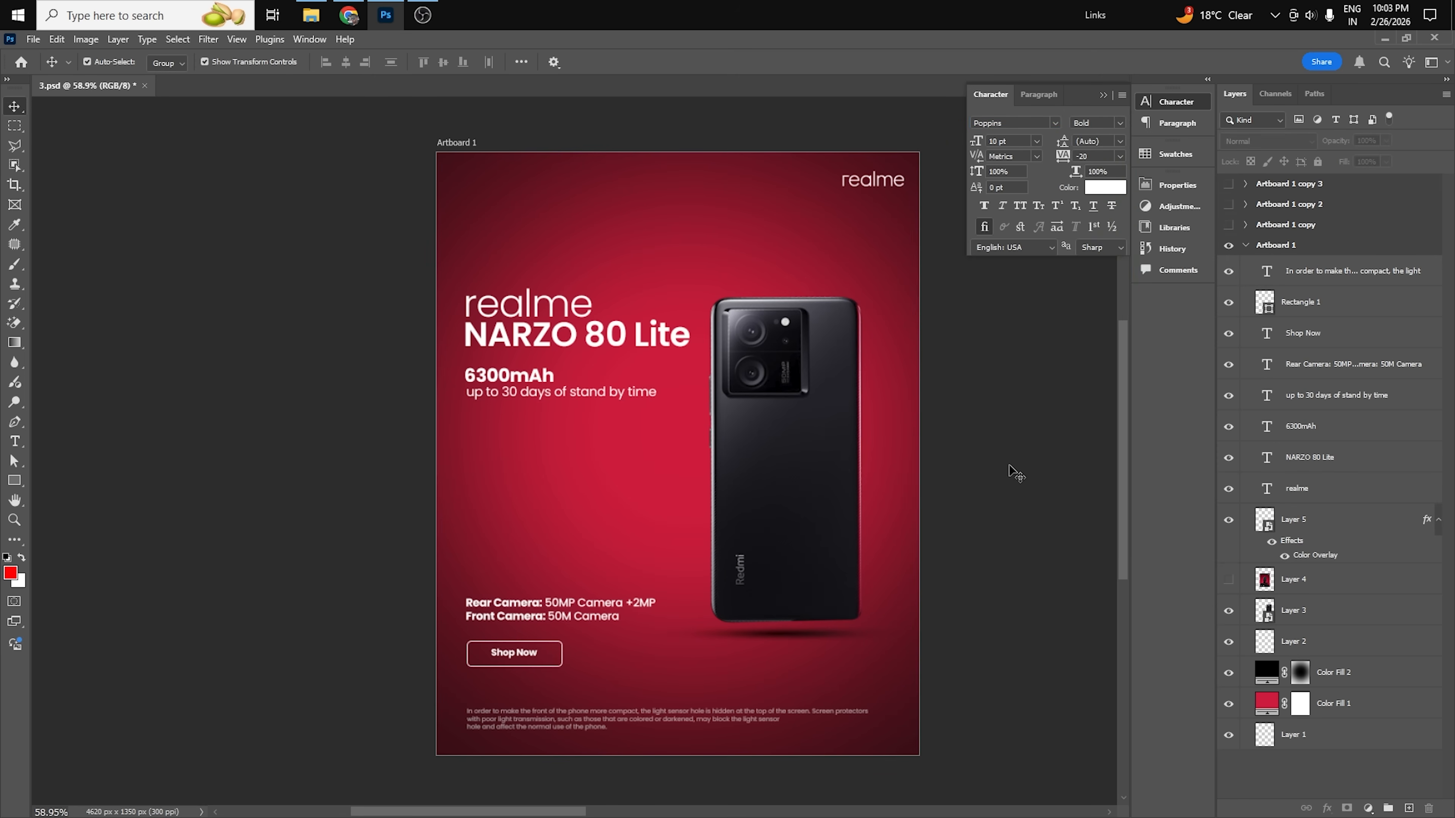
left_click(1102, 96)
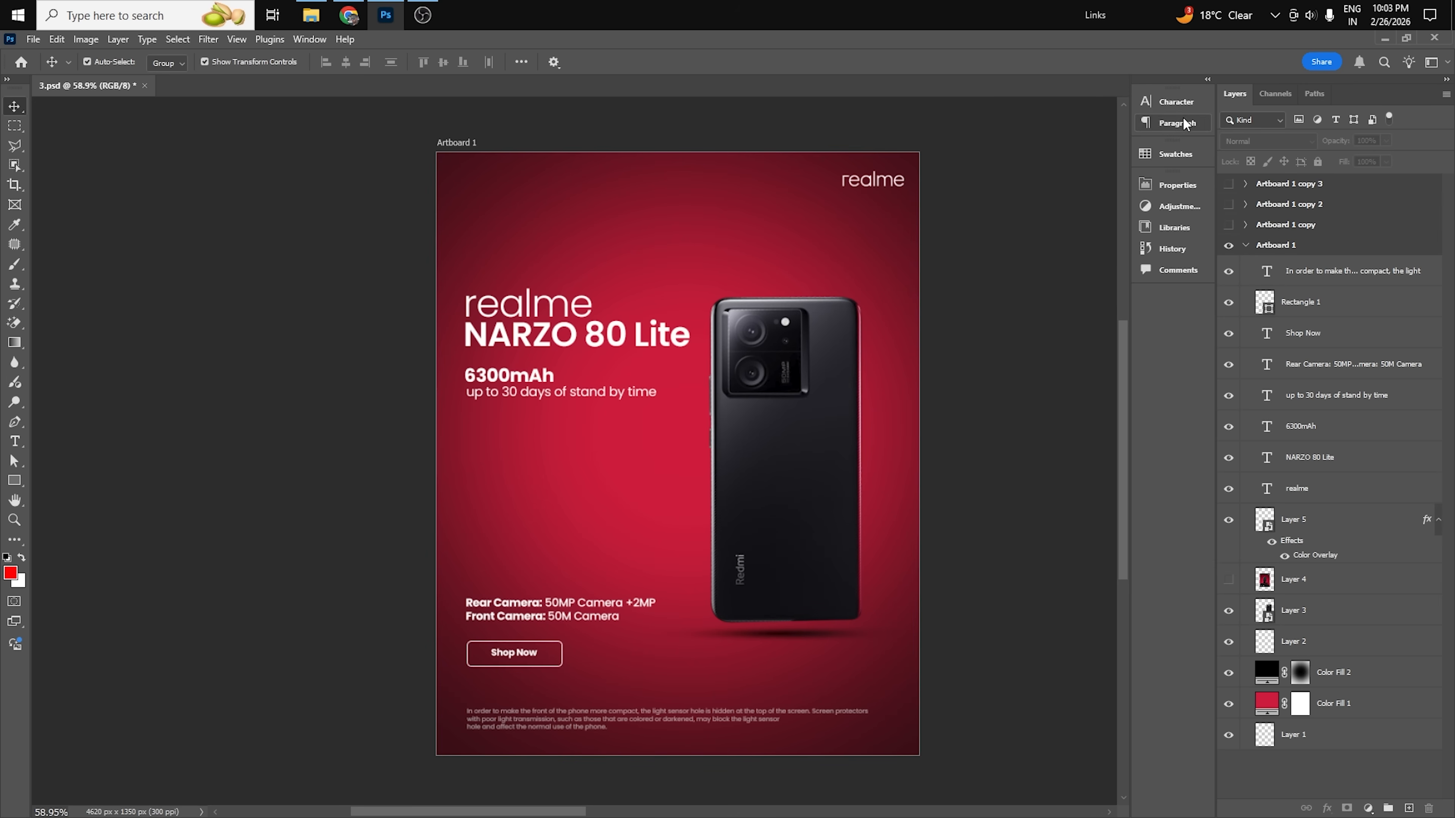
Compare the font weight and size of the large realme title with the NARZO 80 Lite line below it.
left_click(526, 310)
left_click(528, 347)
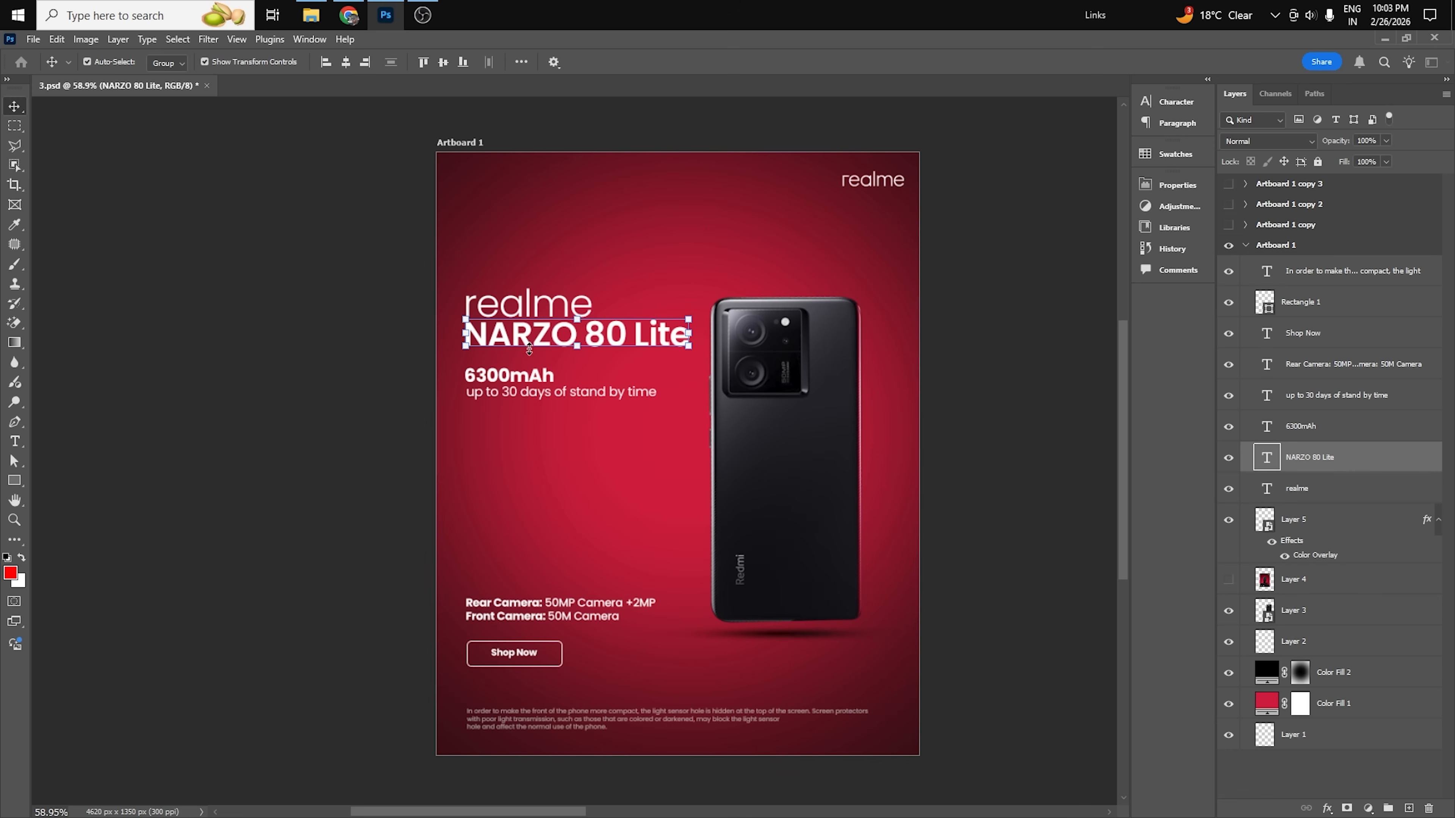
left_click(1141, 102)
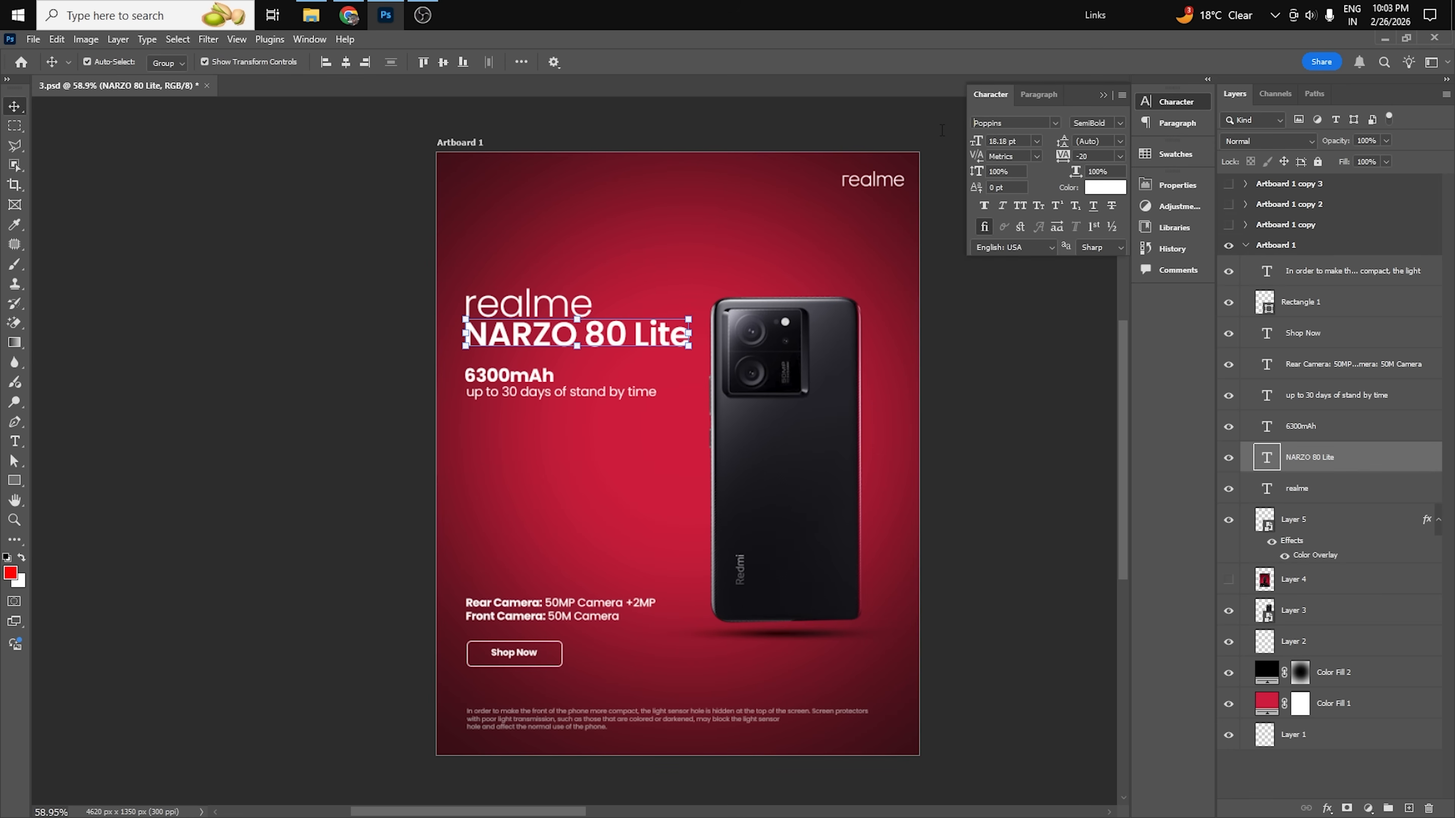
left_click(723, 129)
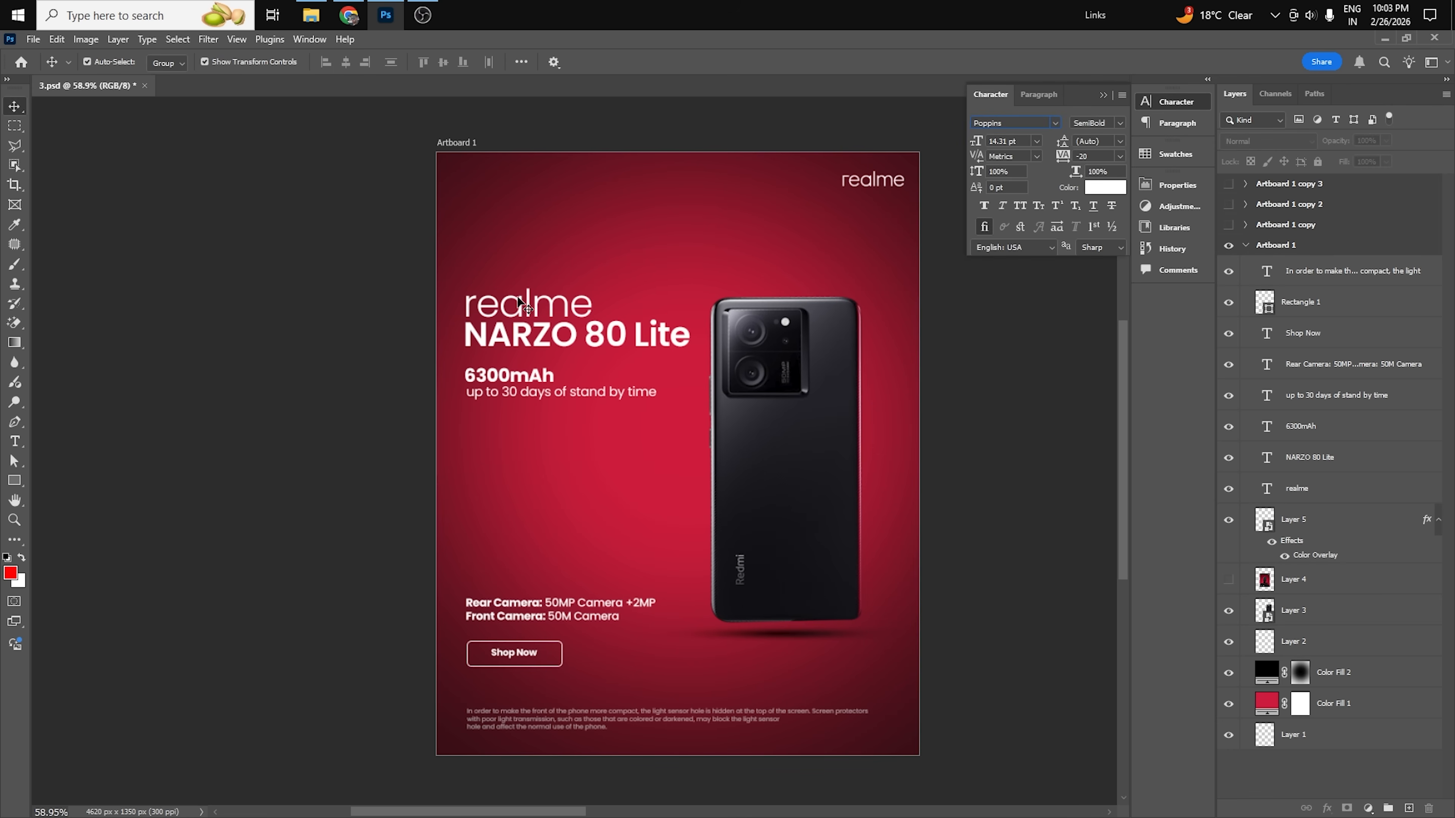
left_click(536, 303)
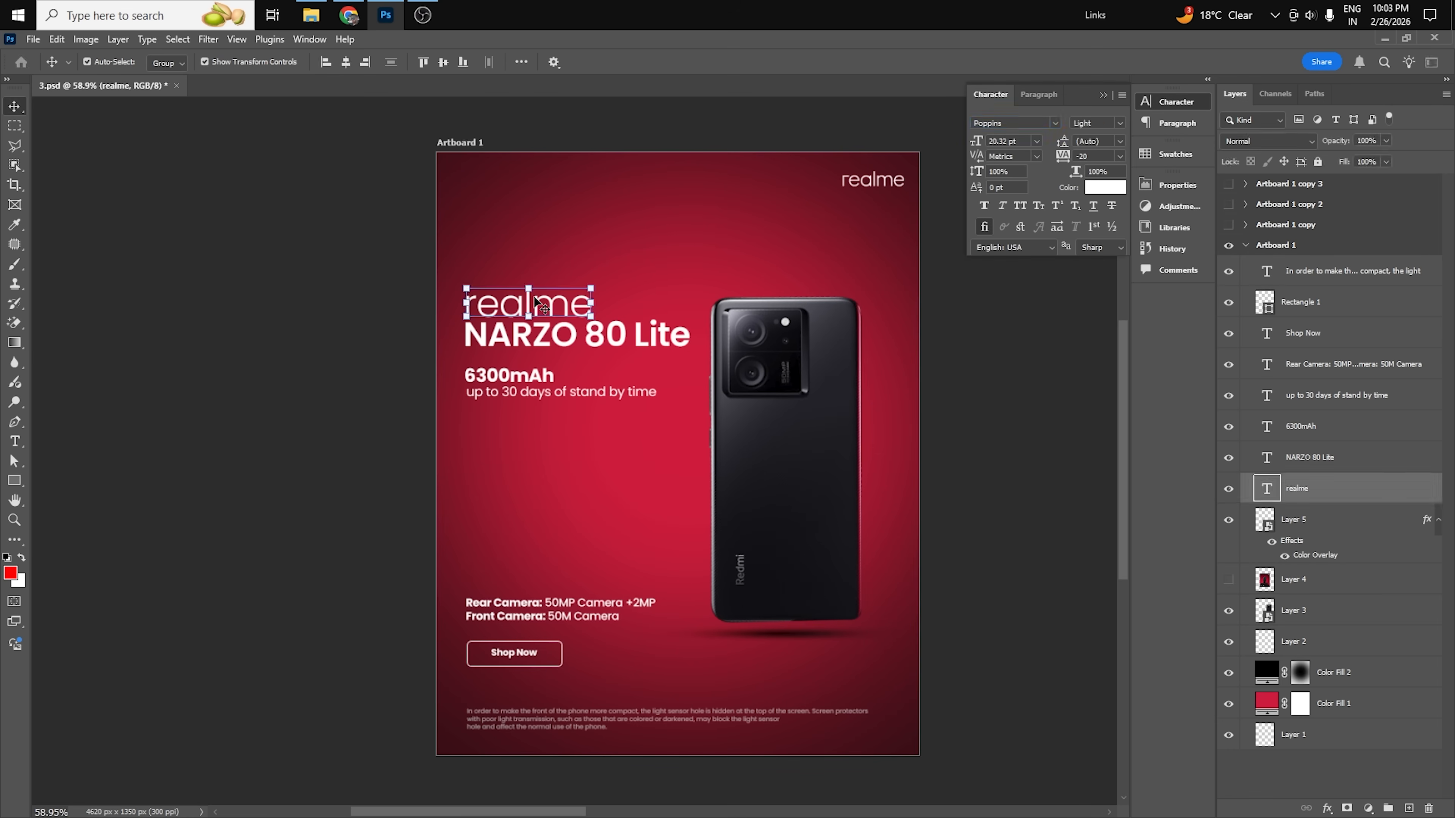
left_click(404, 345)
left_click(527, 343)
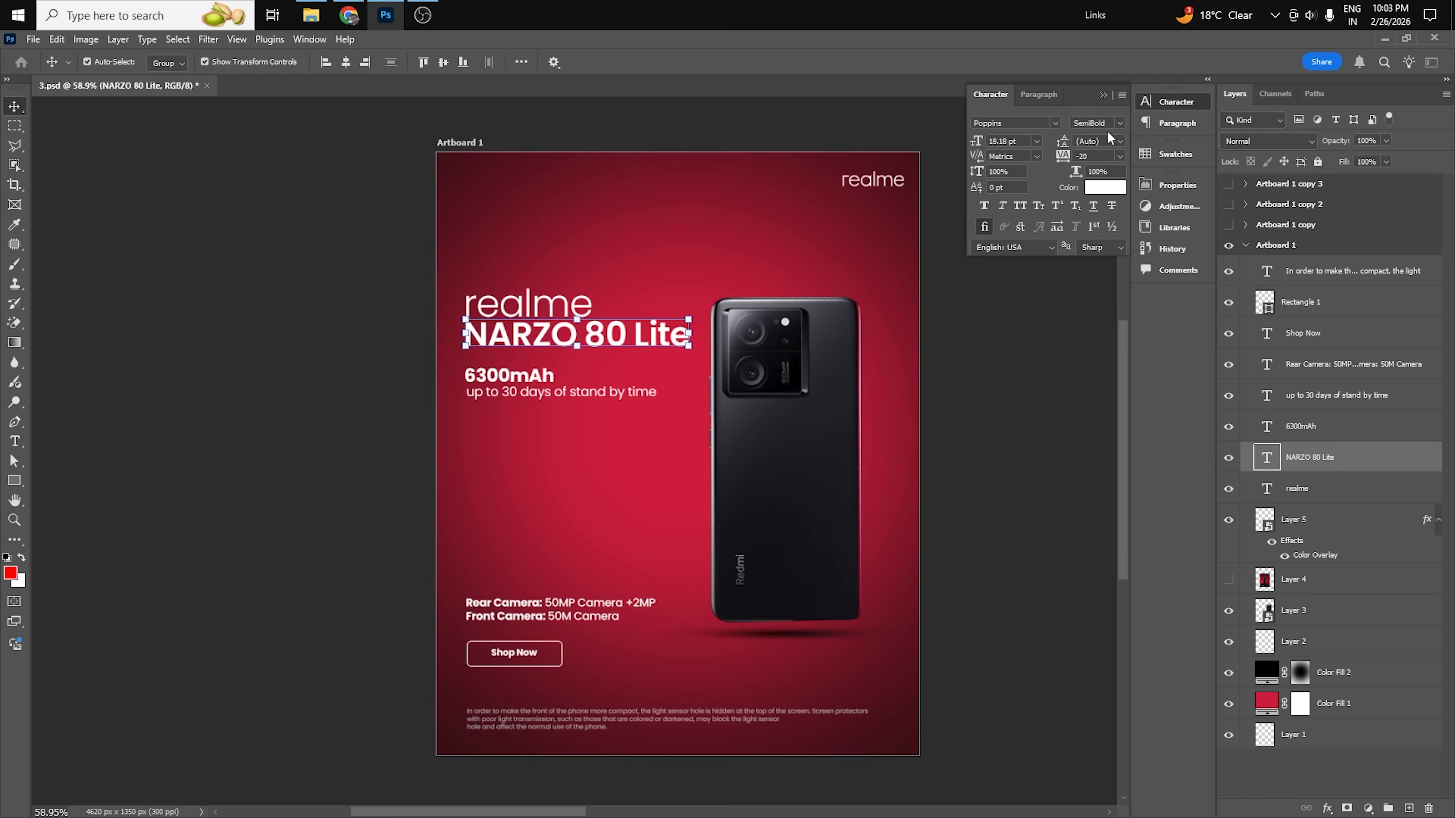
left_click(1118, 122)
left_click(976, 579)
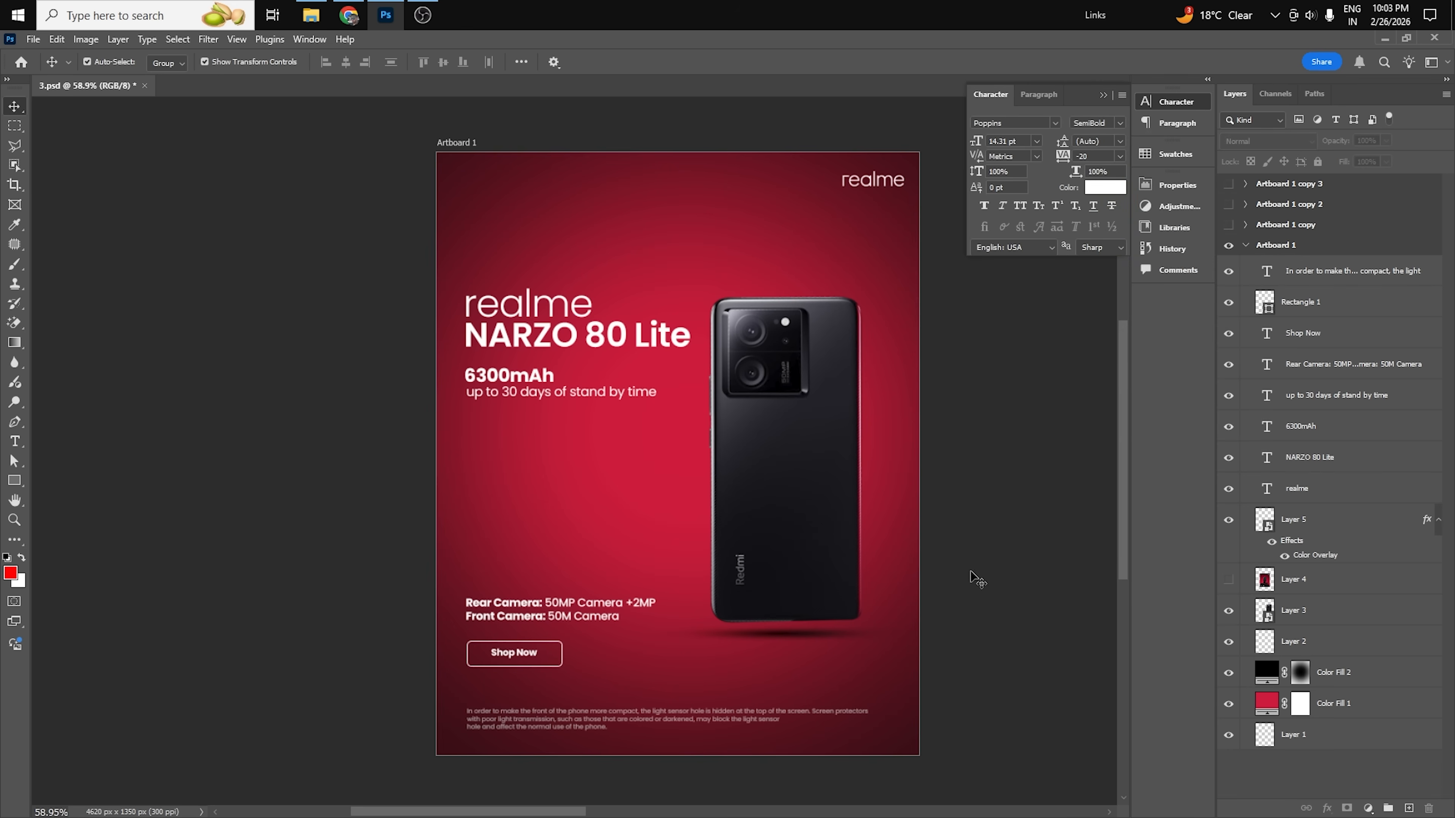
Compare the font weights of the Rear Camera label and the 50MP Camera value on the realme poster.
scroll(580, 651, "up", 3)
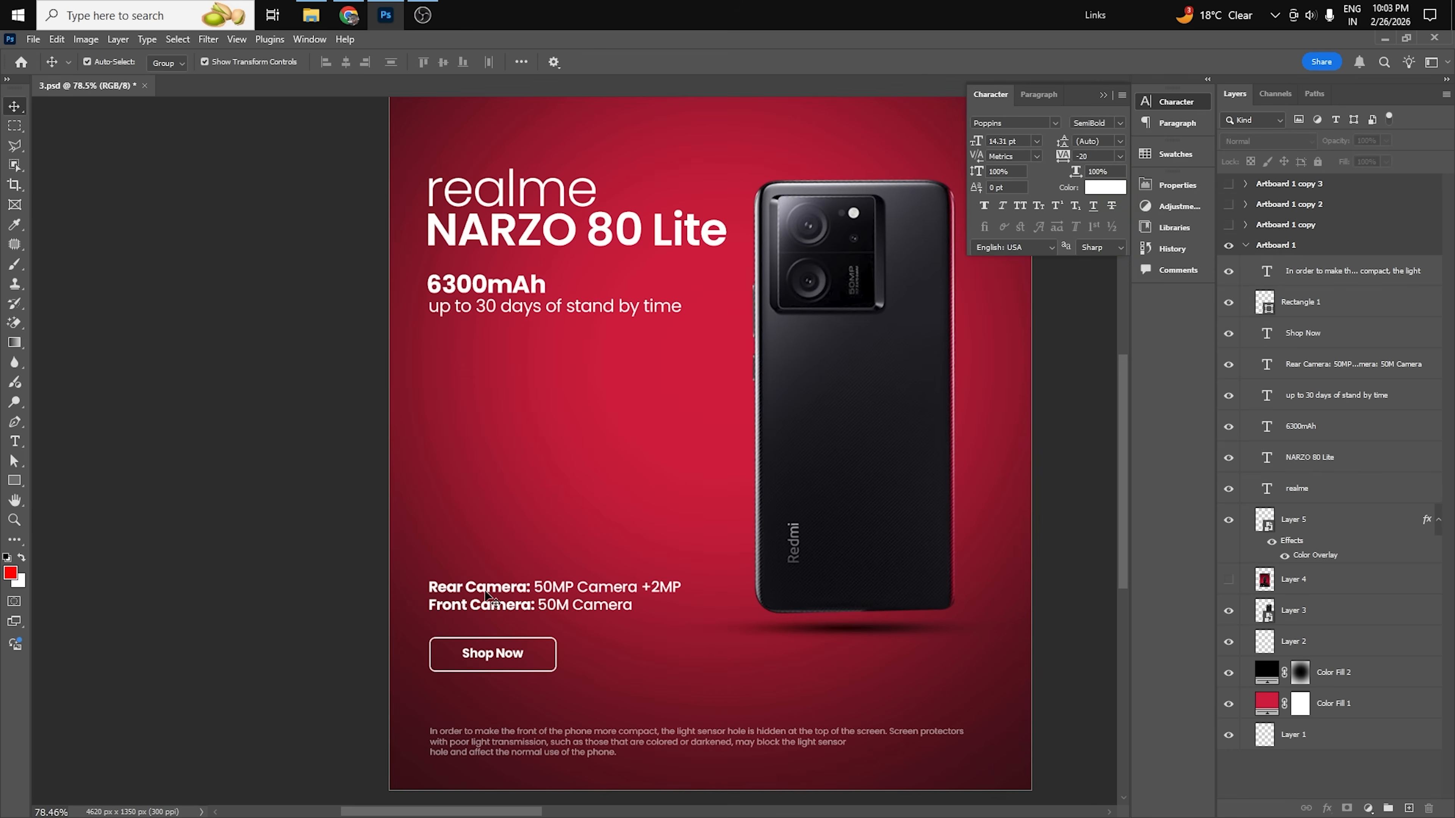
double_click(528, 591)
left_click_drag(527, 591, 445, 587)
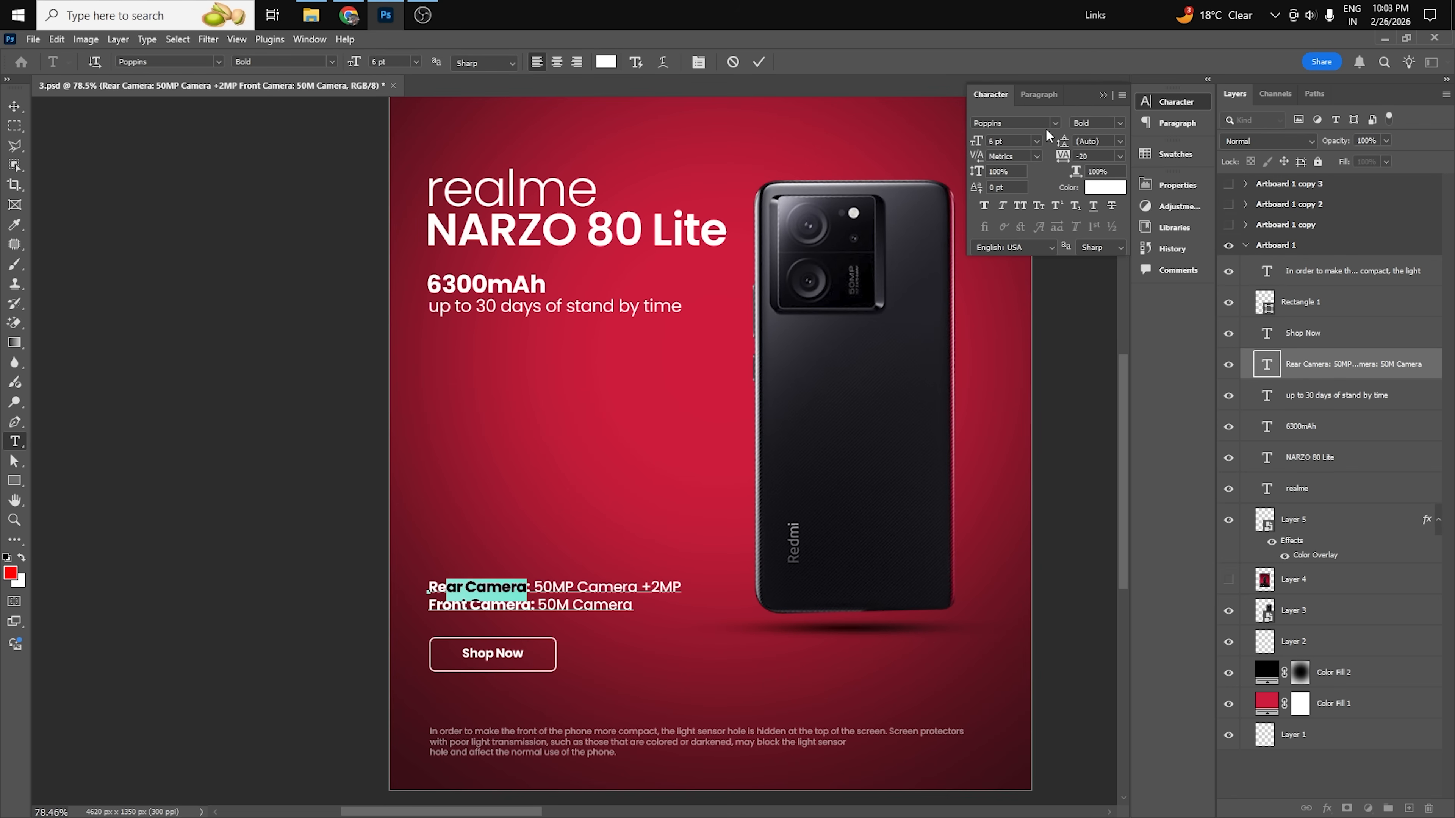
left_click(579, 586)
left_click_drag(534, 586, 637, 587)
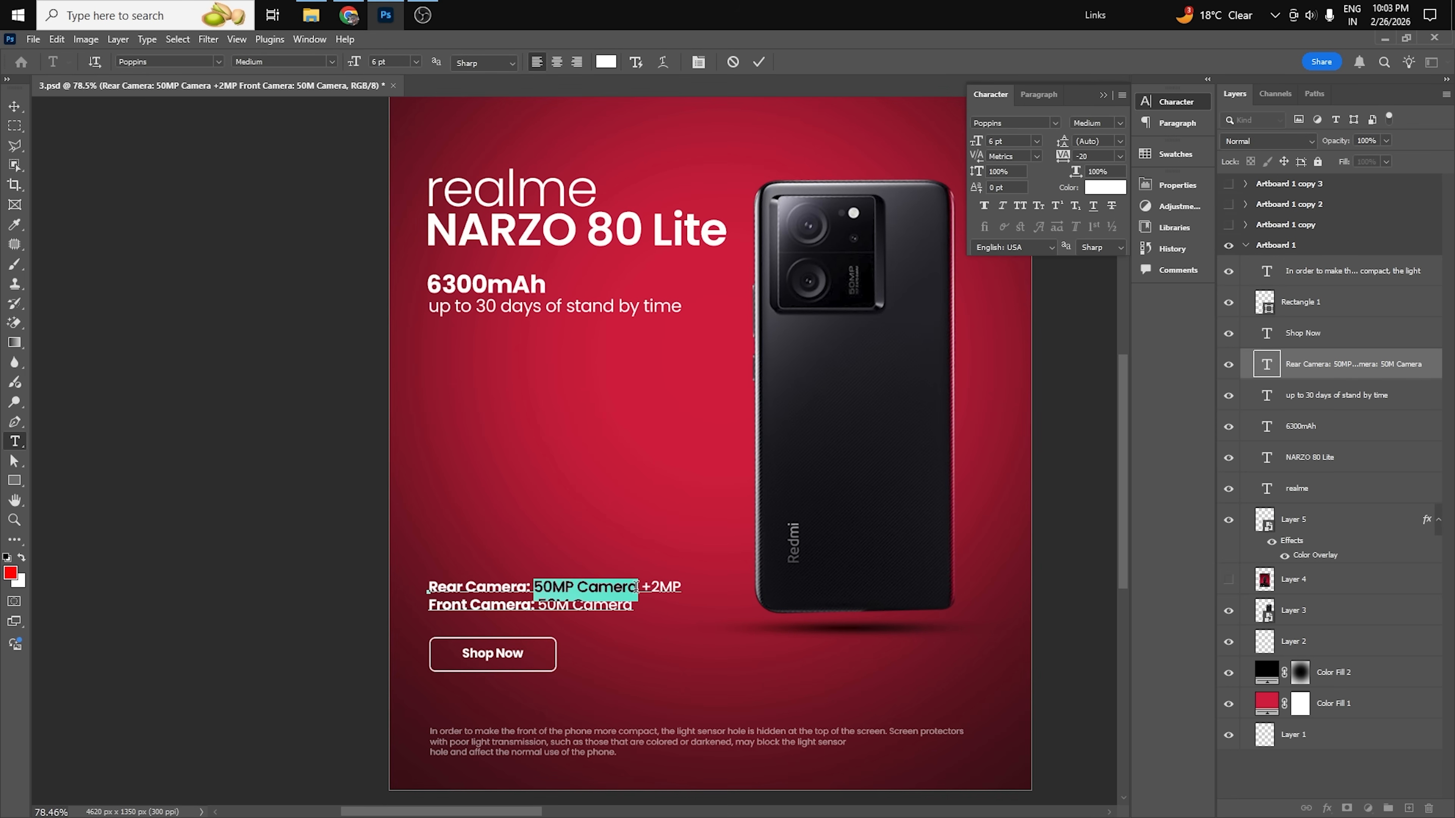
left_click(14, 106)
left_click(1104, 95)
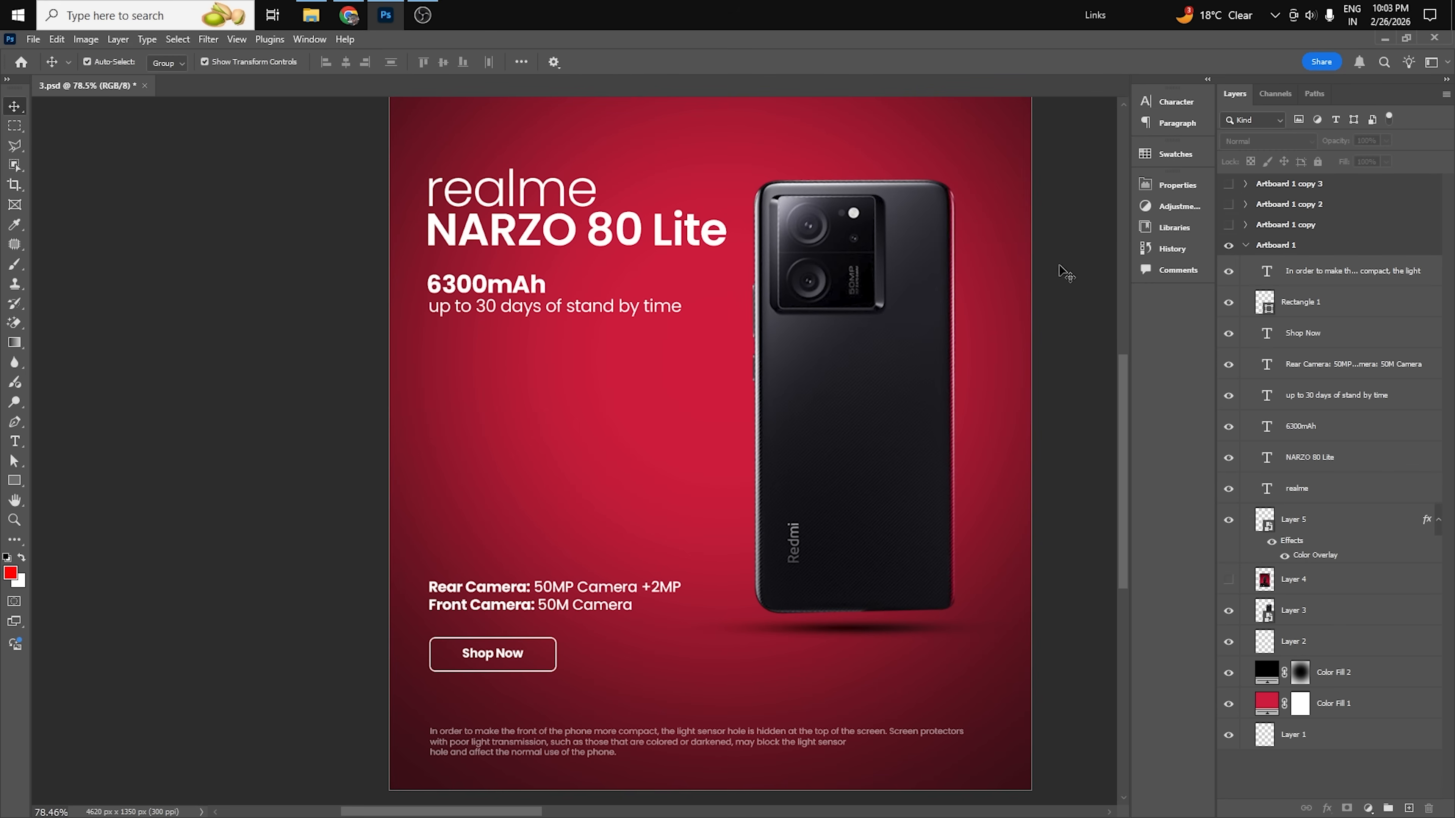
scroll(588, 472, "down", 2)
left_click_drag(667, 328, 670, 388)
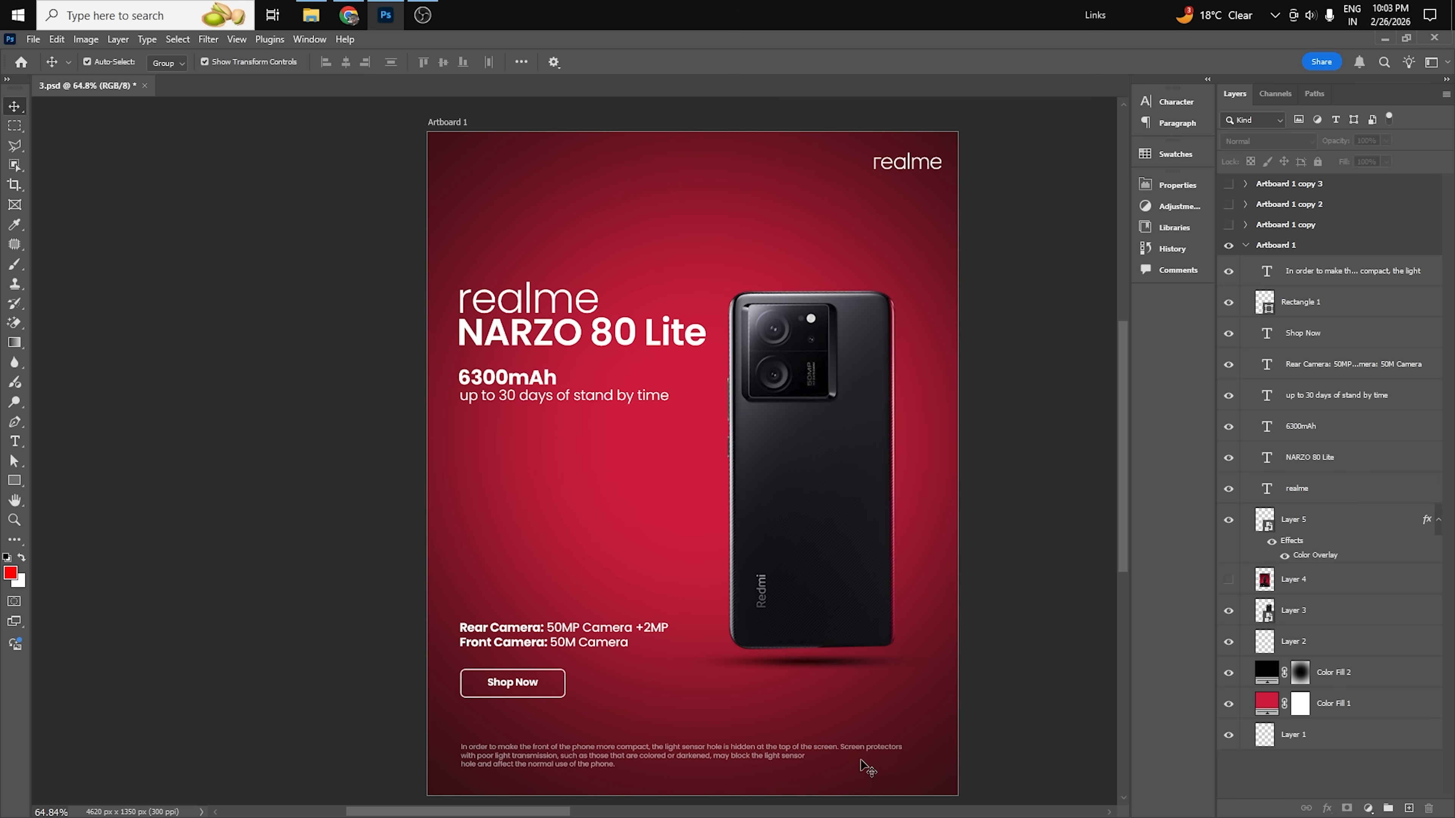
Review the font styles available for Poppins in the character settings.
left_click(1173, 101)
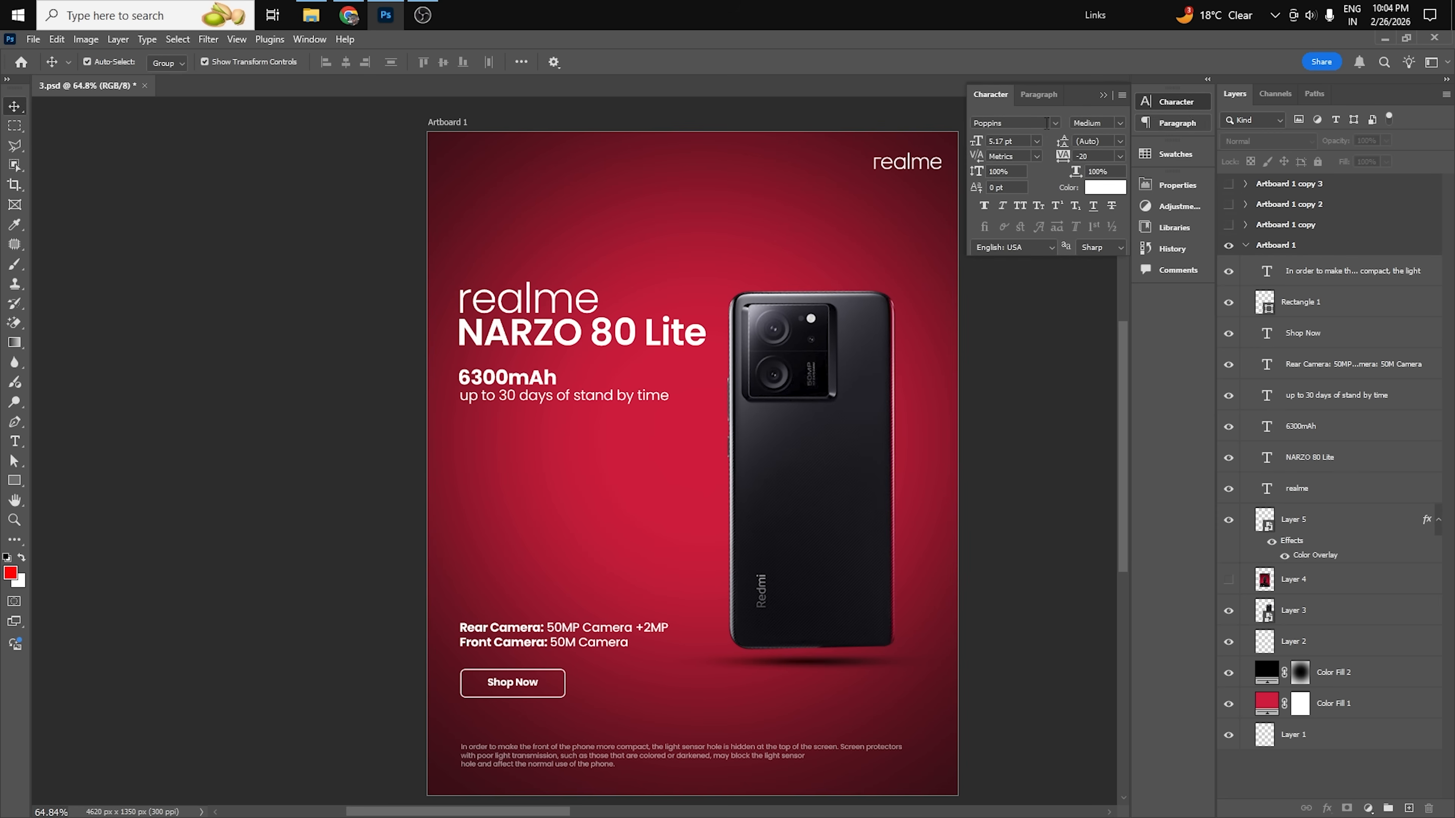
left_click(1121, 125)
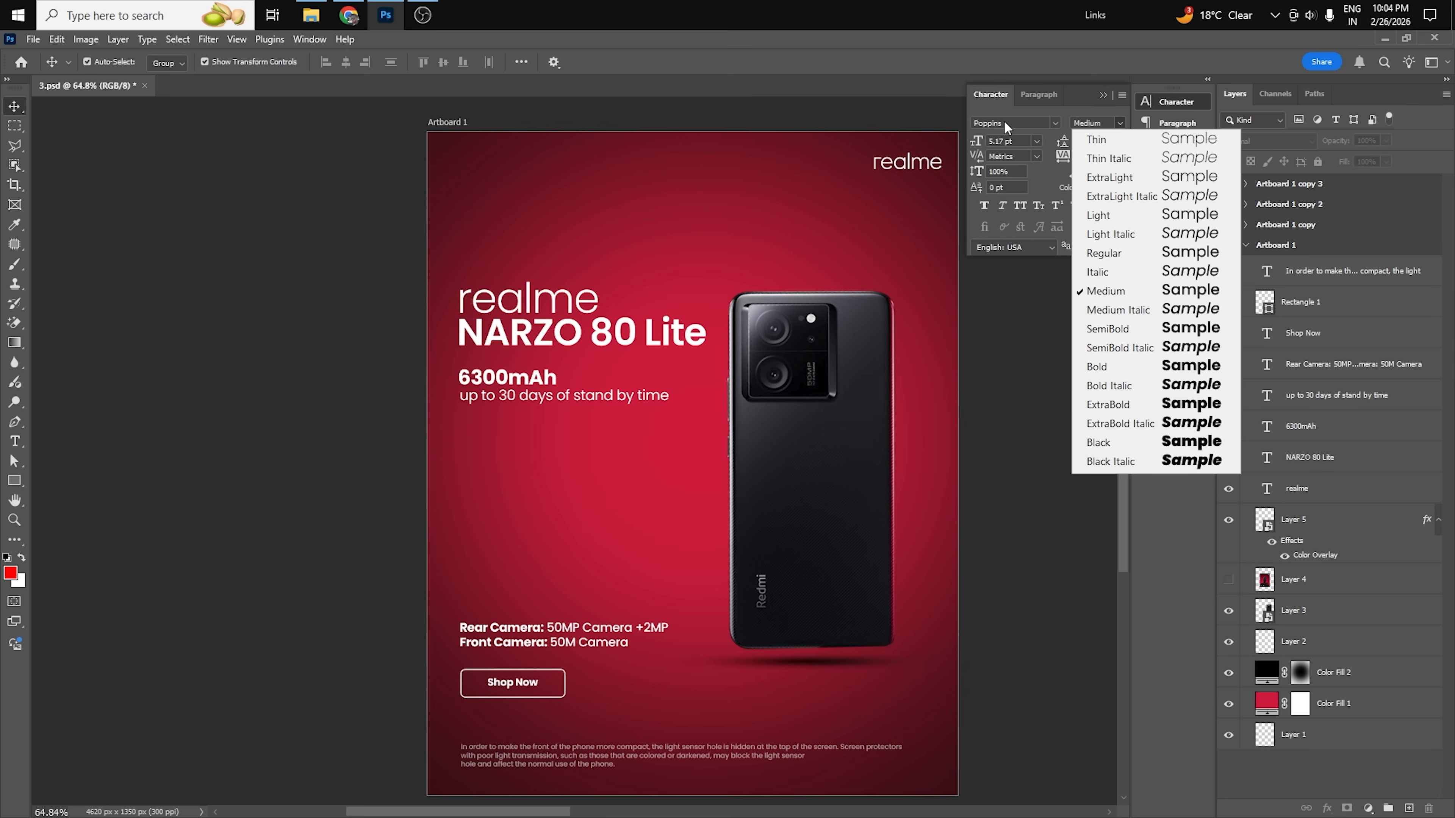
left_click(1006, 123)
left_click(1121, 123)
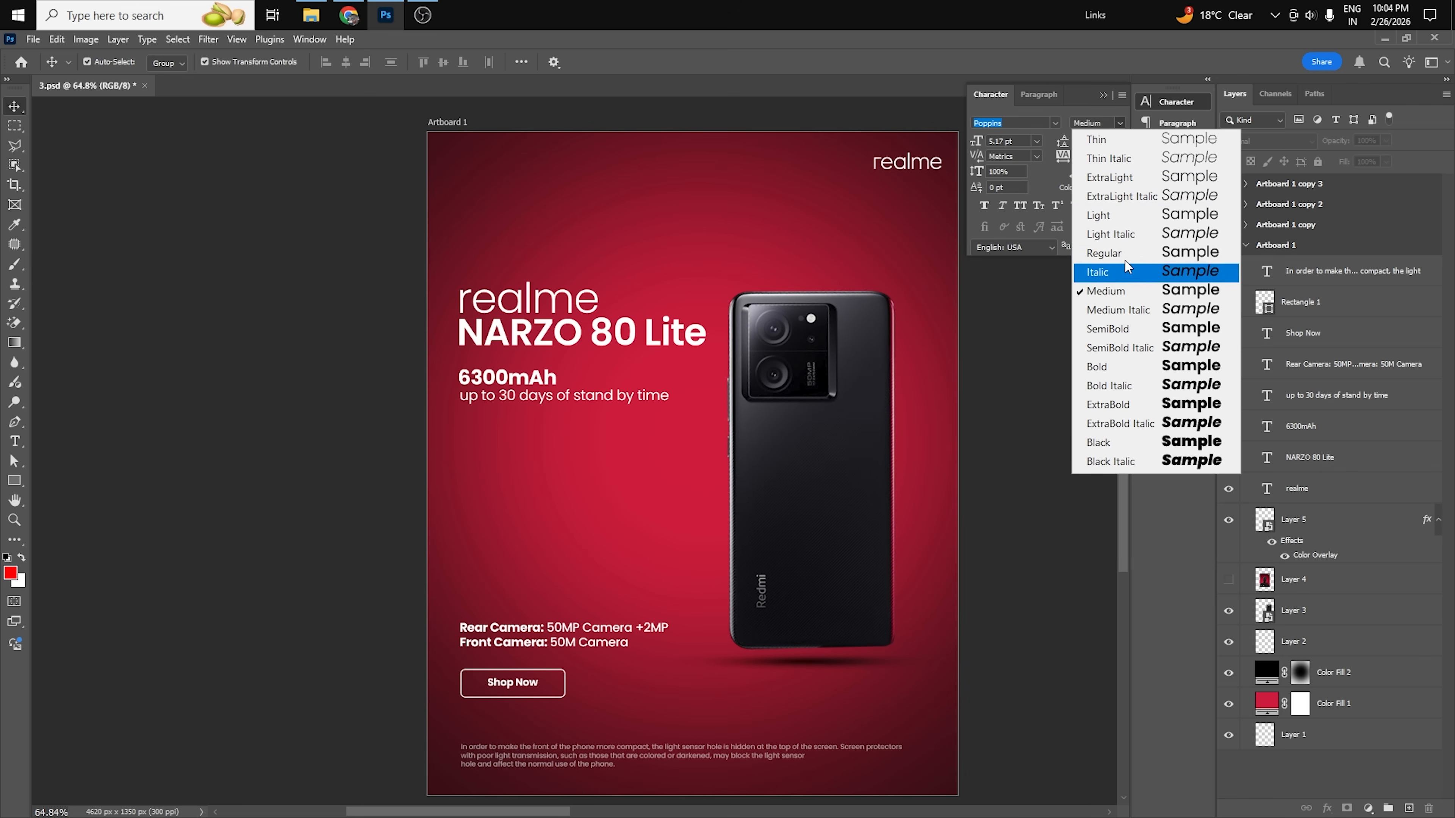
left_click(1088, 541)
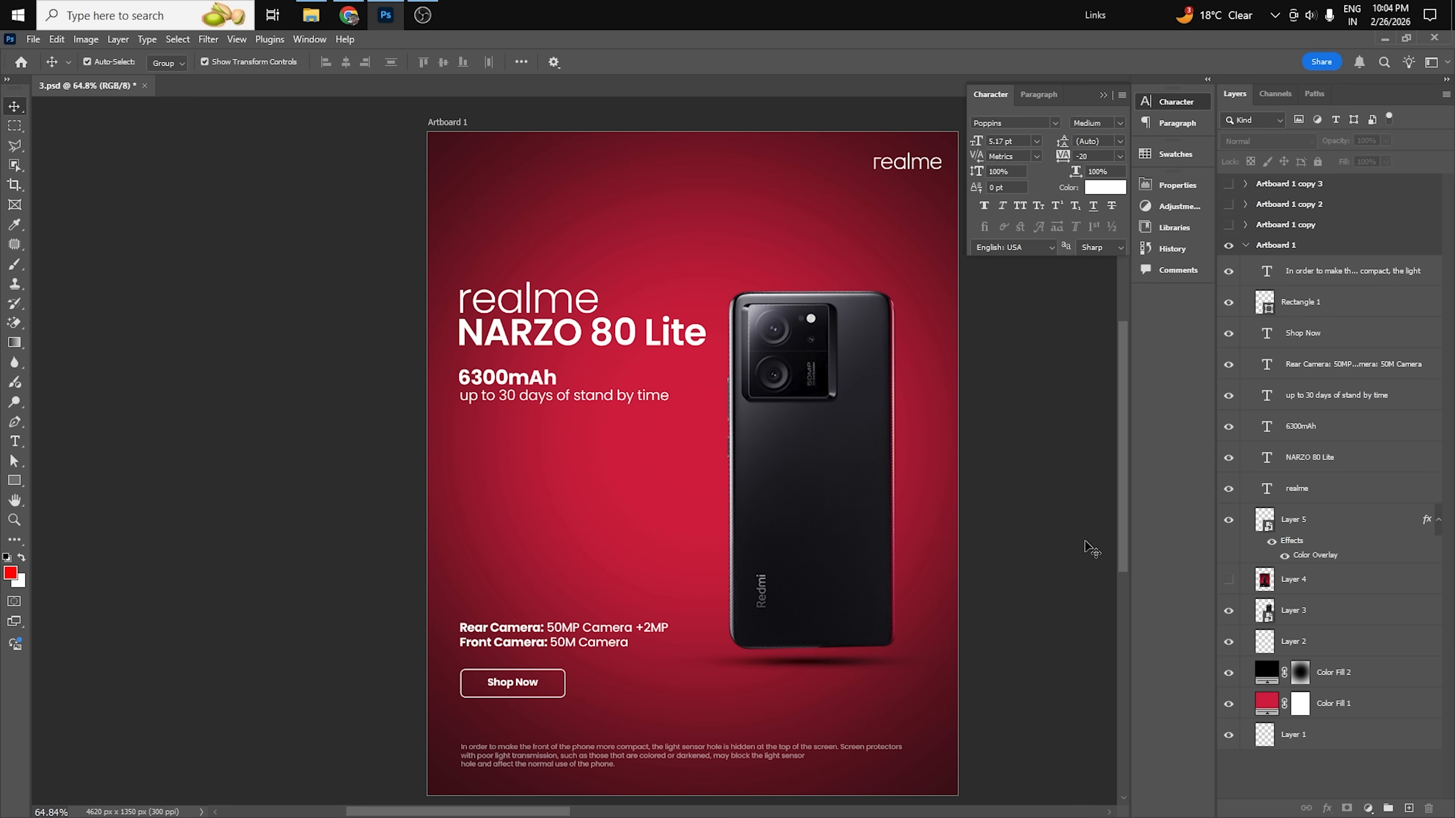
Check the character settings of the stand-by time line and the Shop Now text, and collapse the settings.
left_click_drag(801, 325, 738, 300)
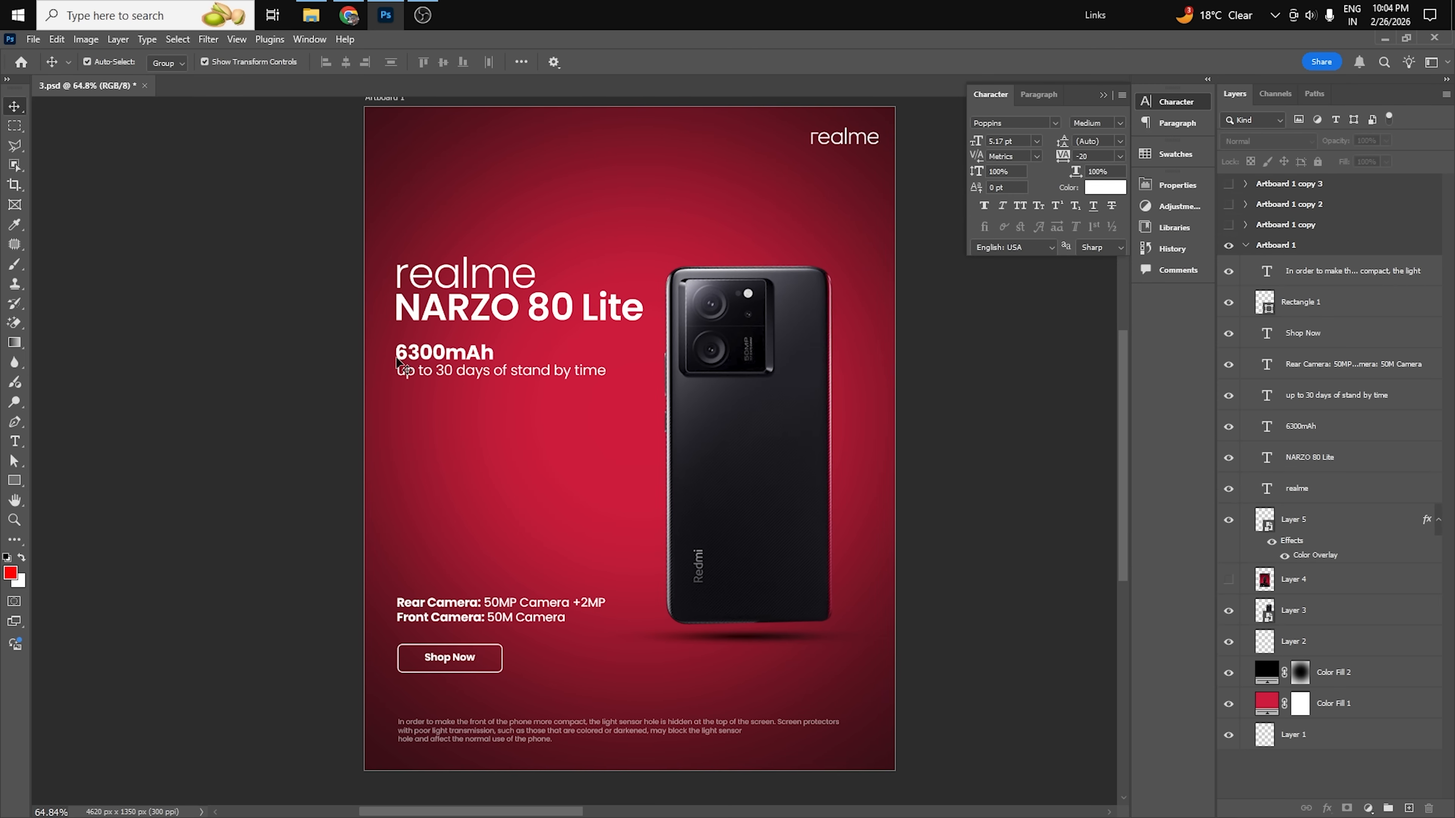
left_click(571, 376)
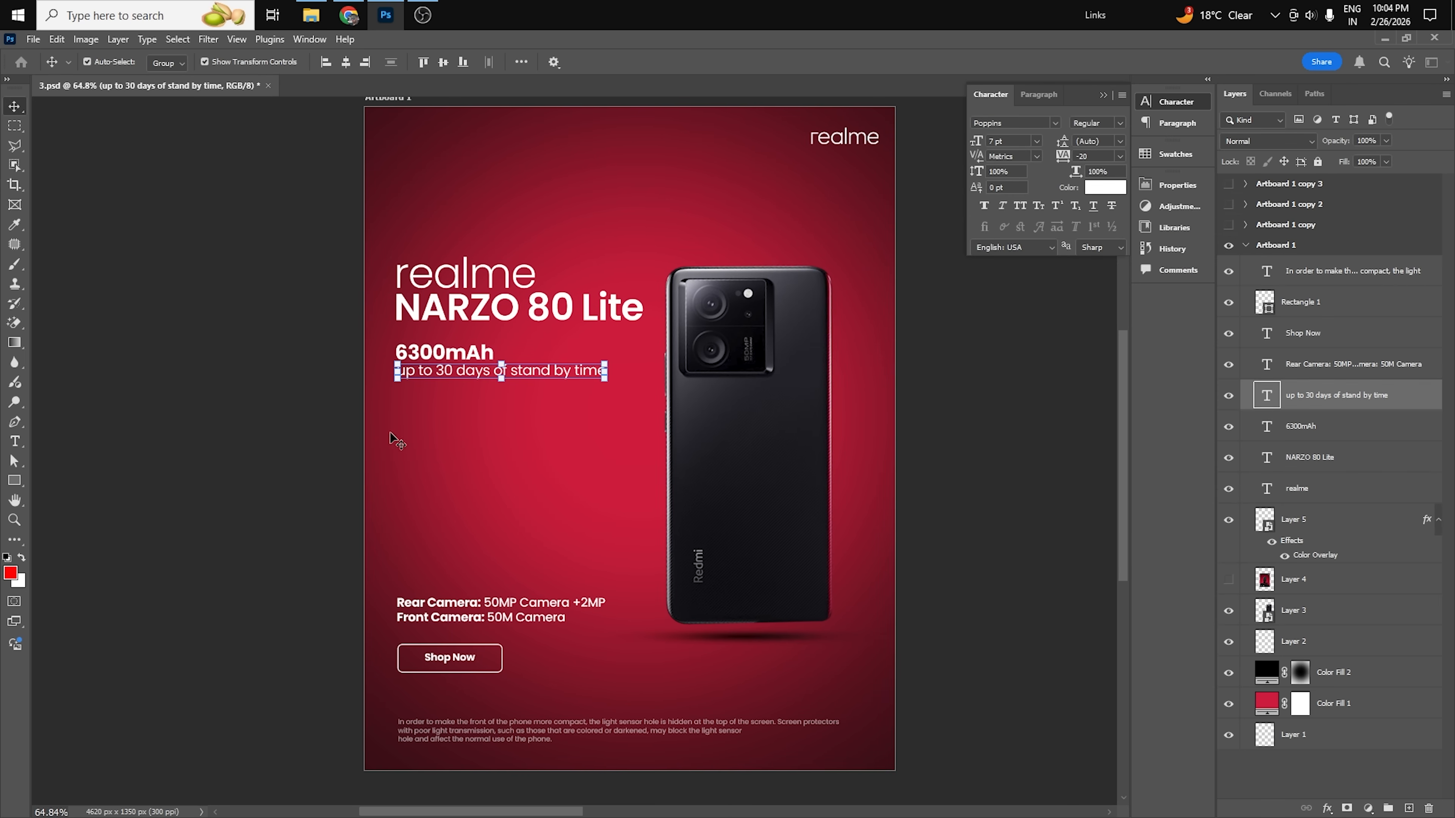
left_click(244, 751)
left_click(470, 663)
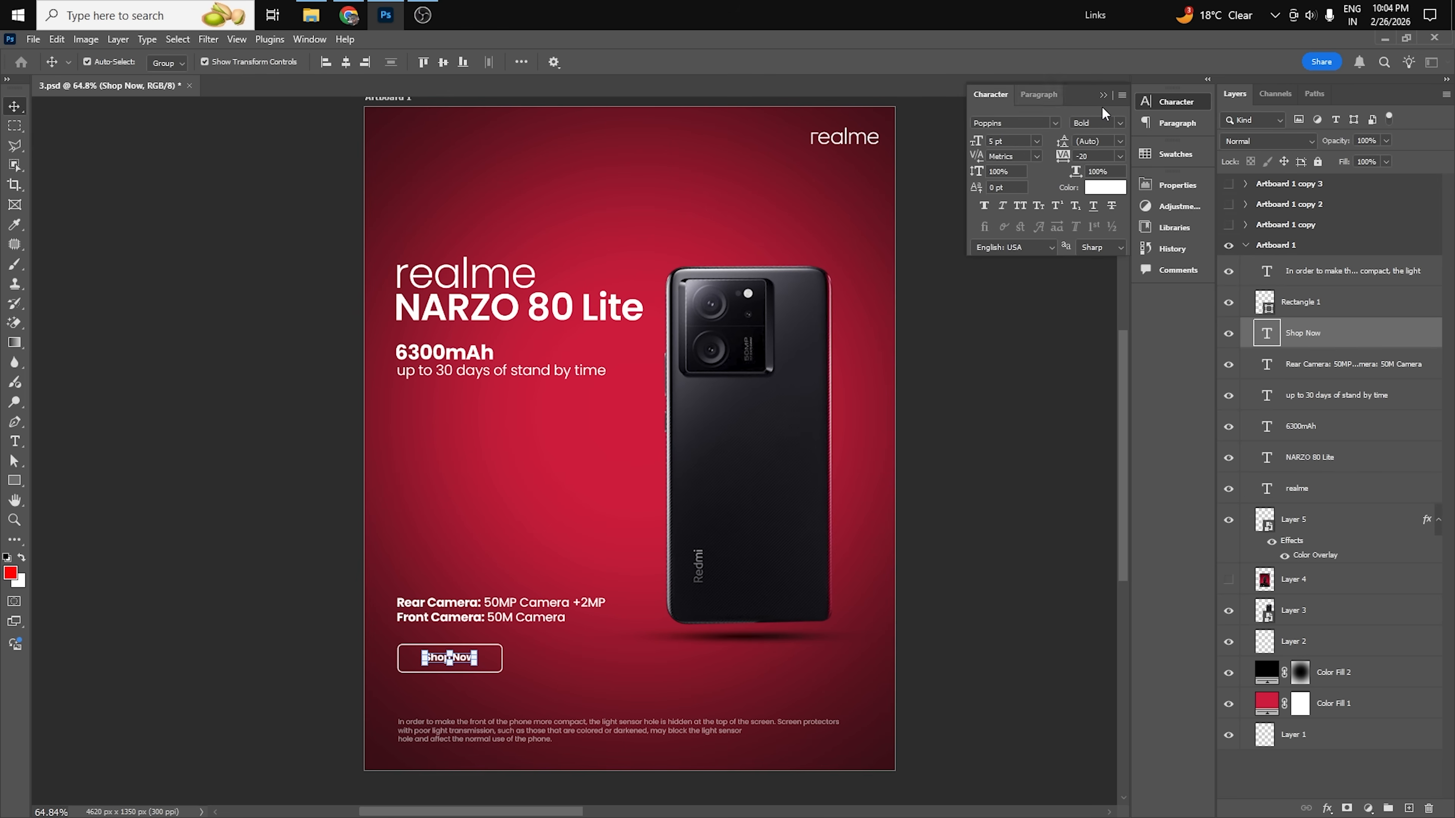
left_click(962, 551)
left_click(1103, 96)
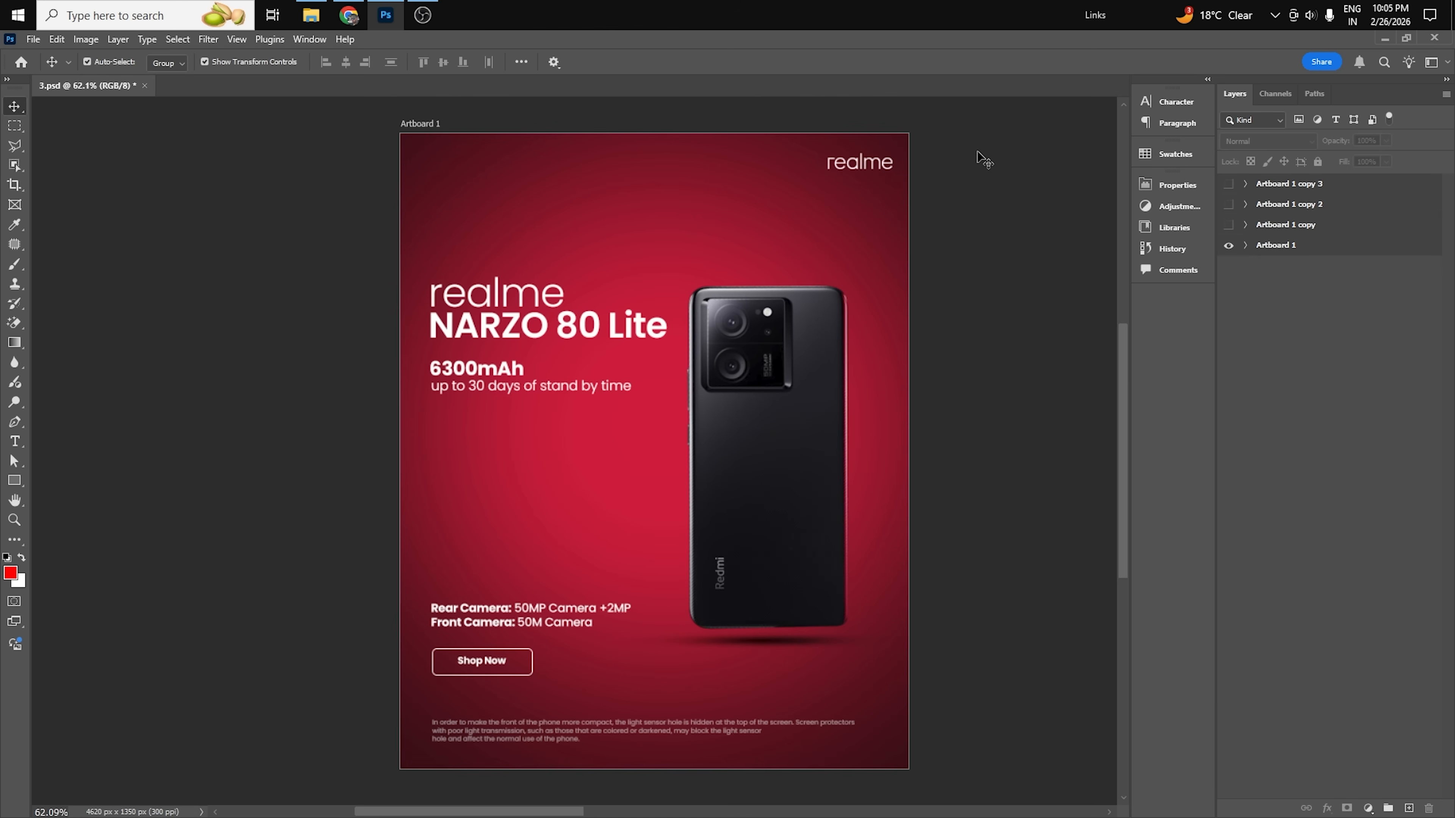
left_click_drag(975, 151, 492, 742)
left_click(1014, 412)
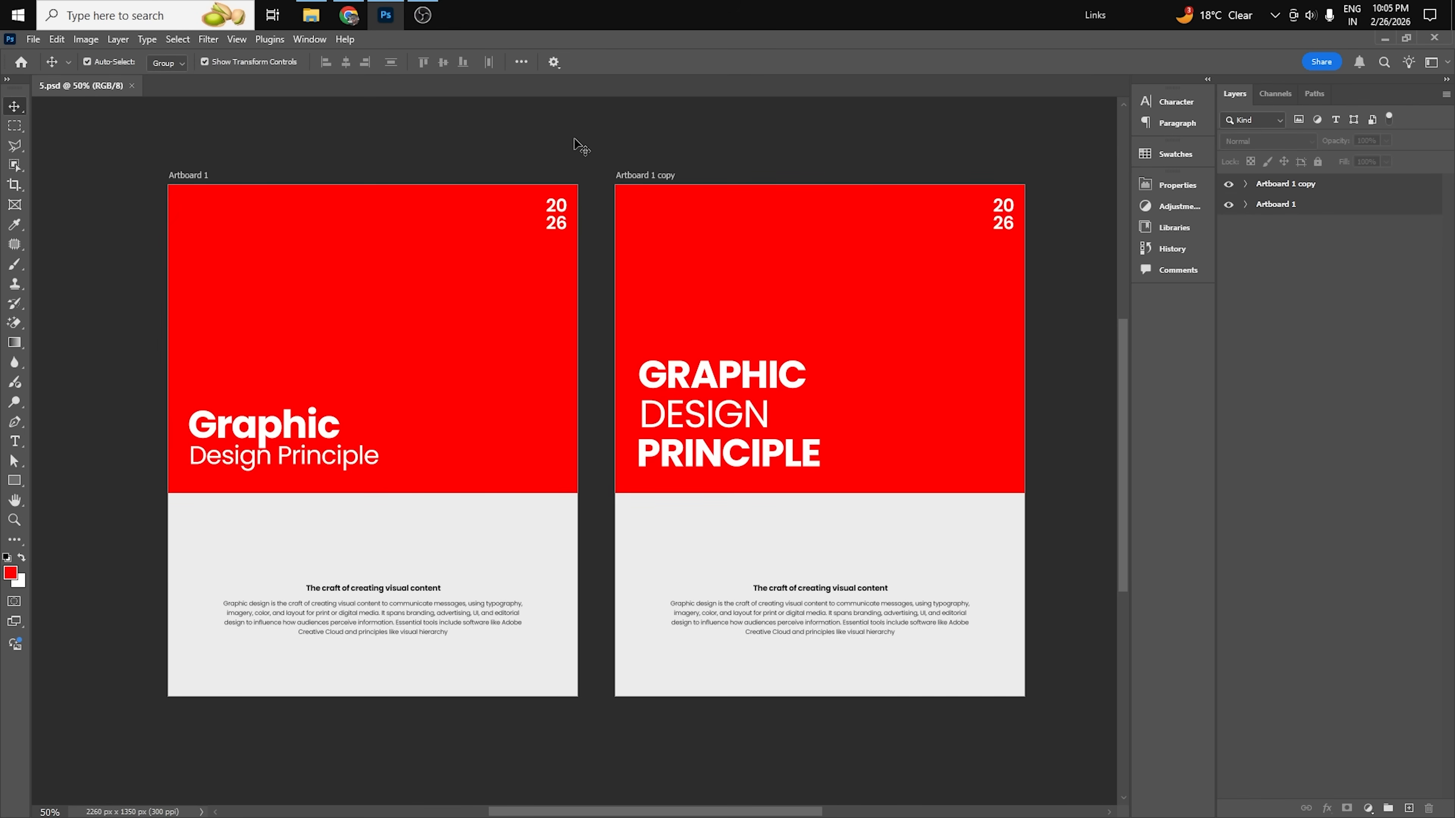
Switch to the Graphic Design Principle document and examine the spacing between Graphic and Design Principle on Artboard 1.
mouse_move(398, 475)
left_mouse_down()
mouse_move(423, 484)
mouse_move(402, 484)
left_mouse_up()
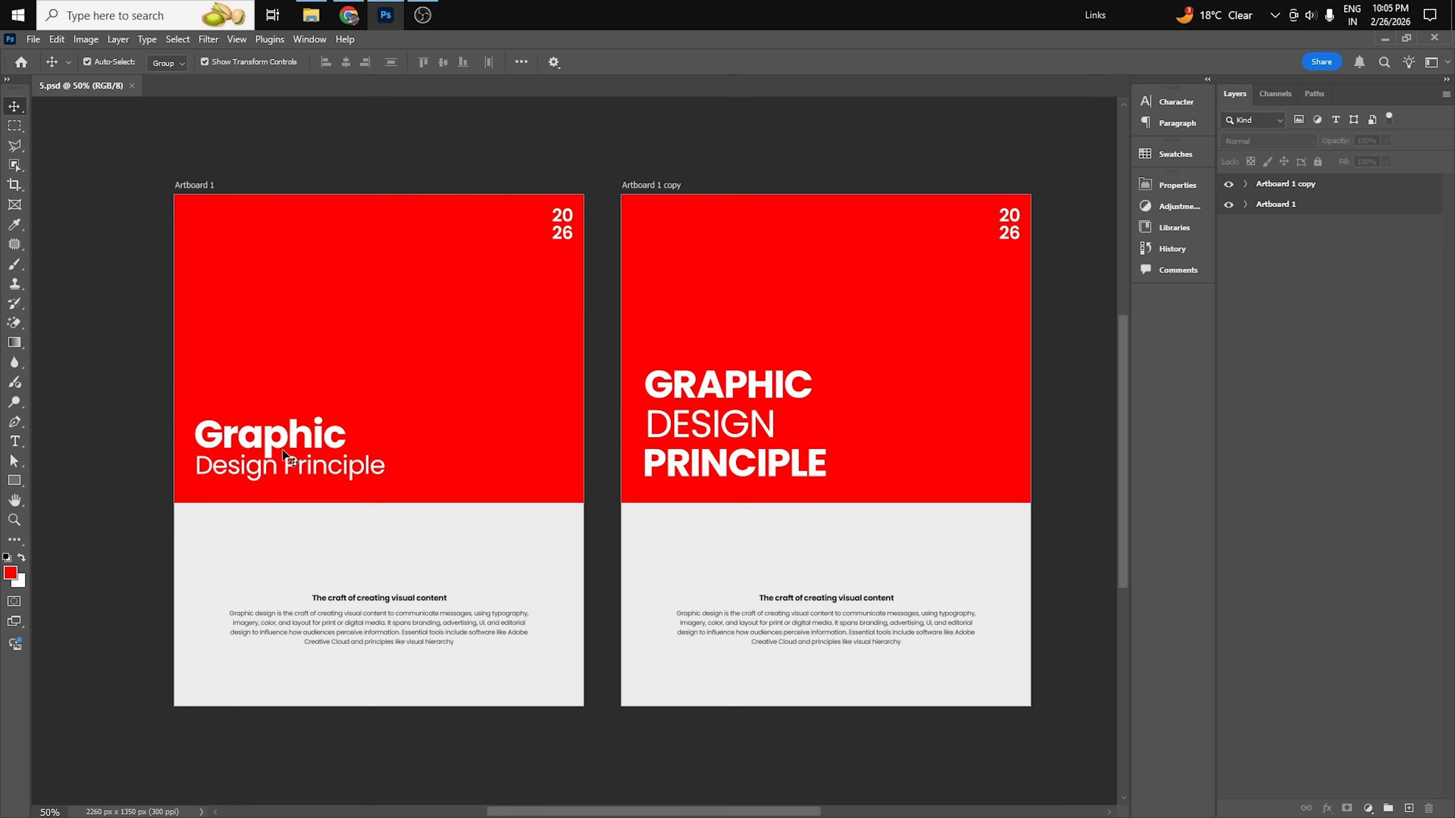
left_click(312, 442)
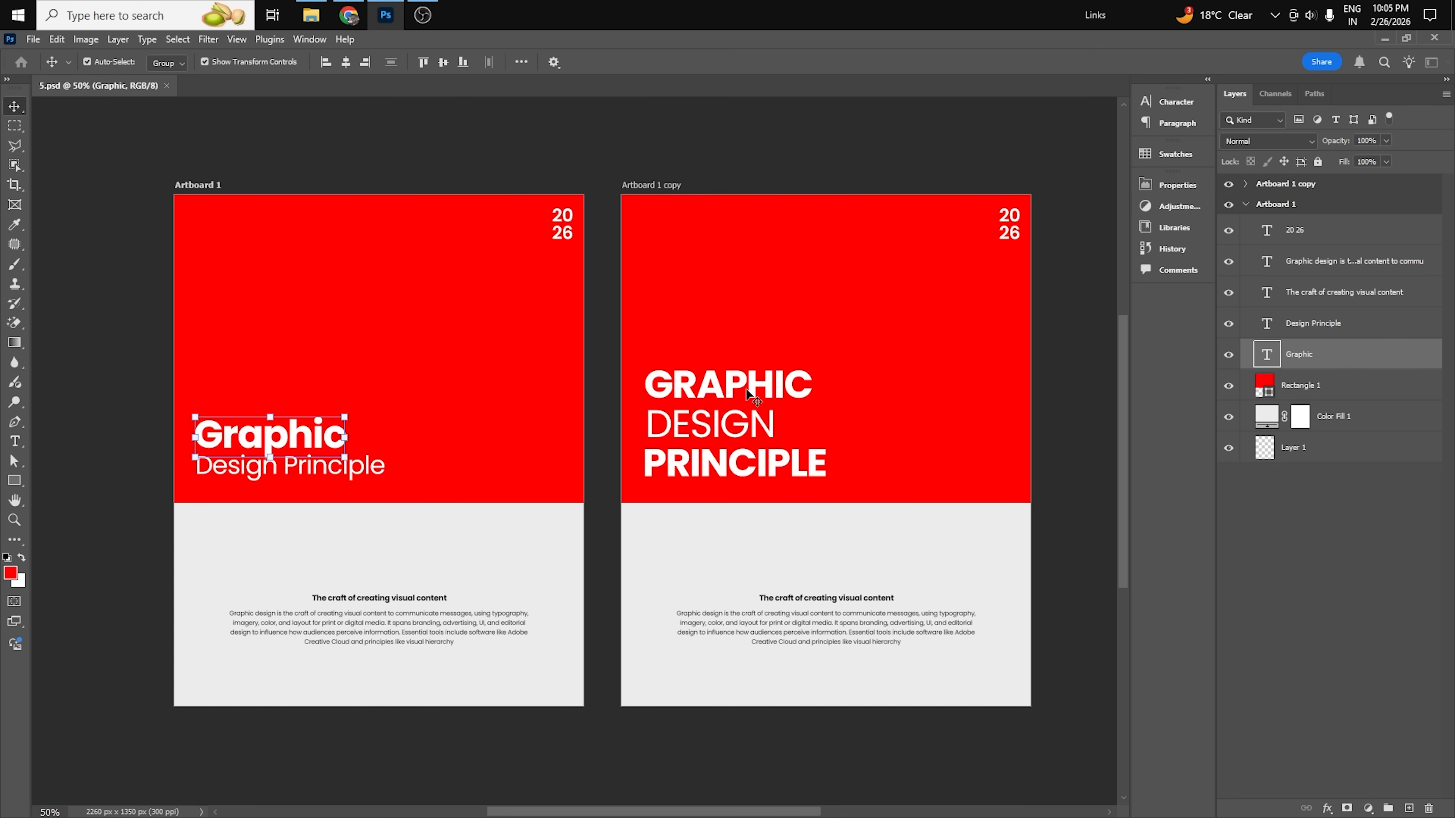
left_click(671, 144)
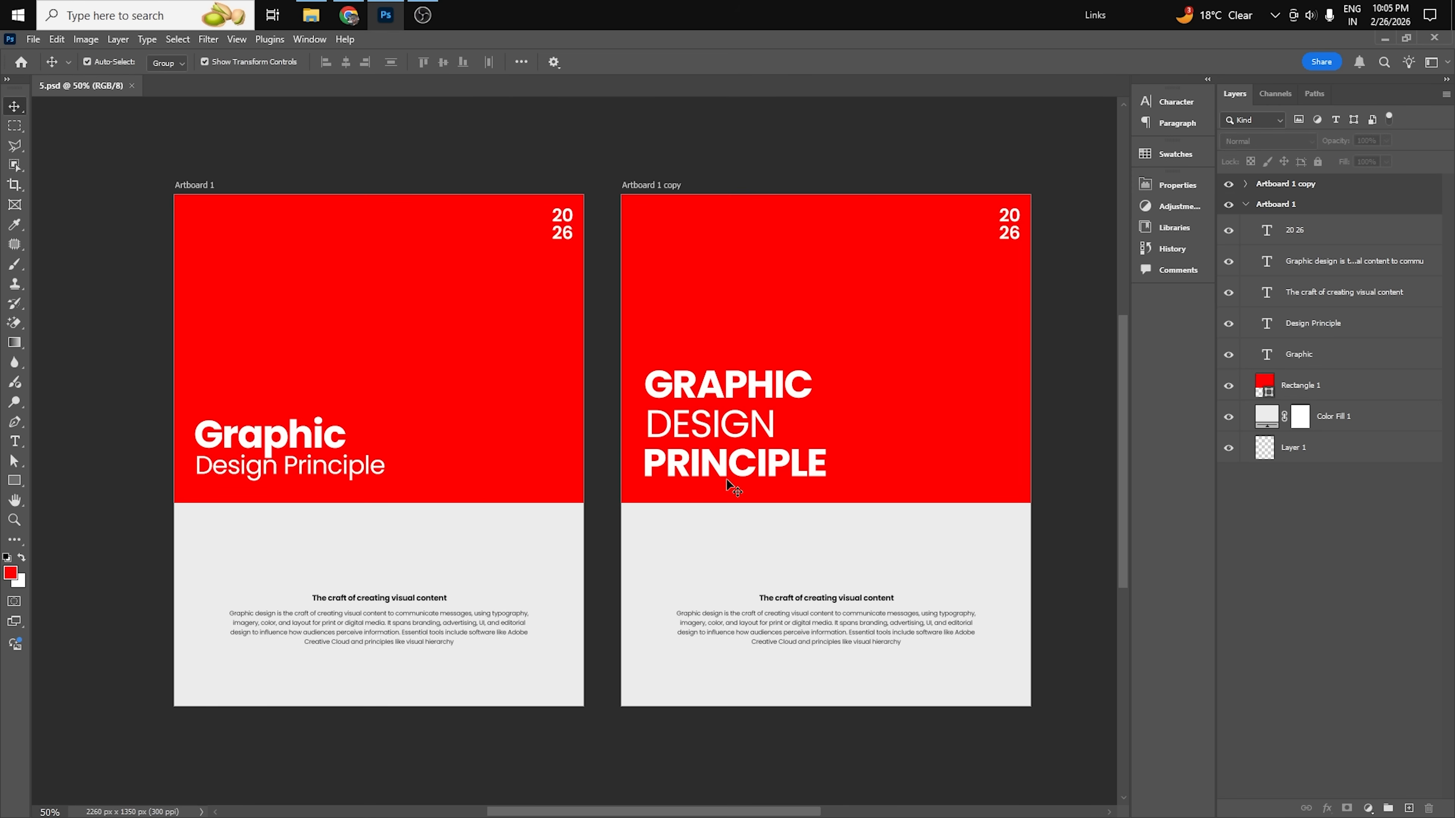
scroll(231, 467, "up", 2)
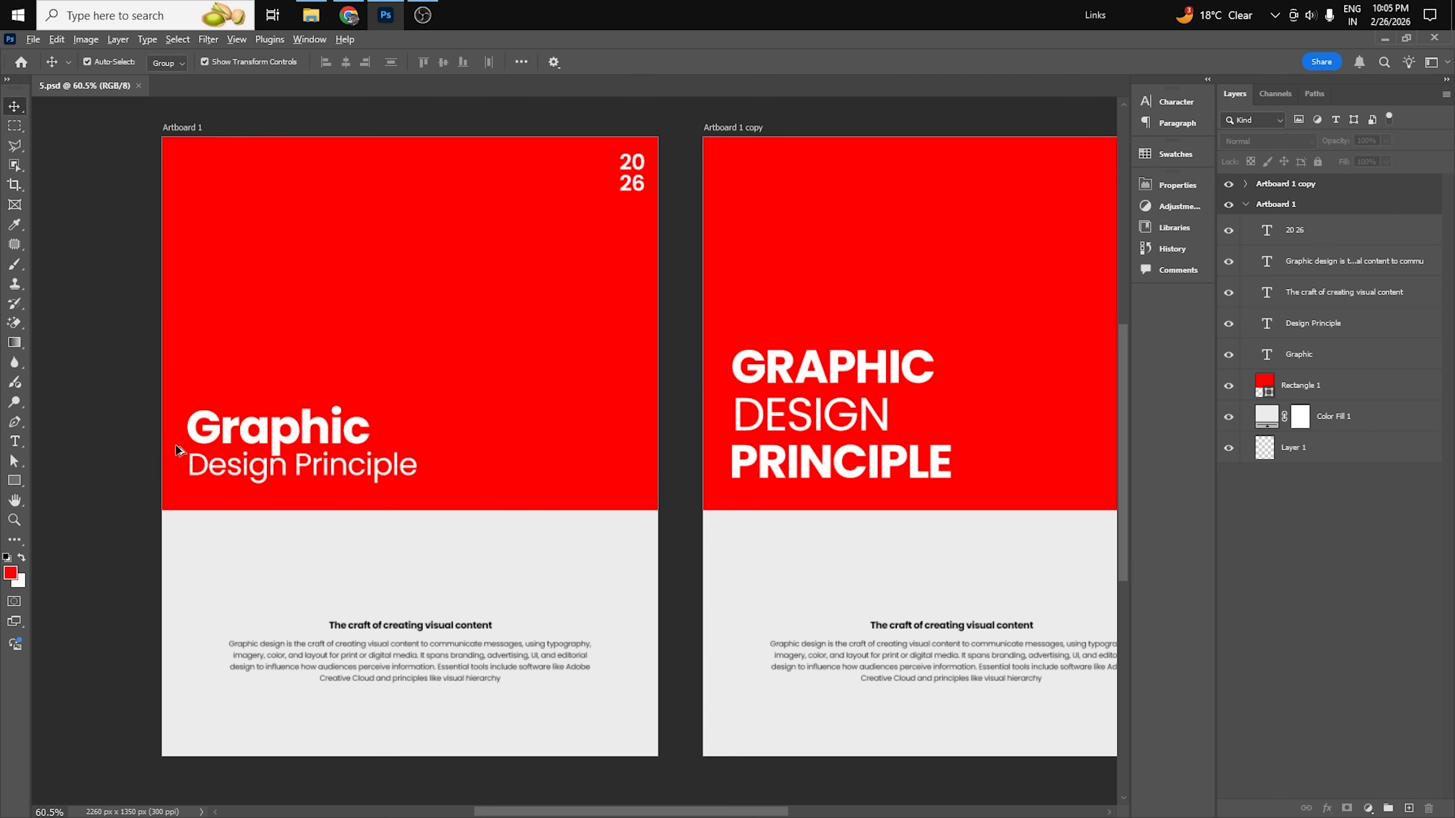
scroll(176, 445, "up", 2)
left_click(312, 431)
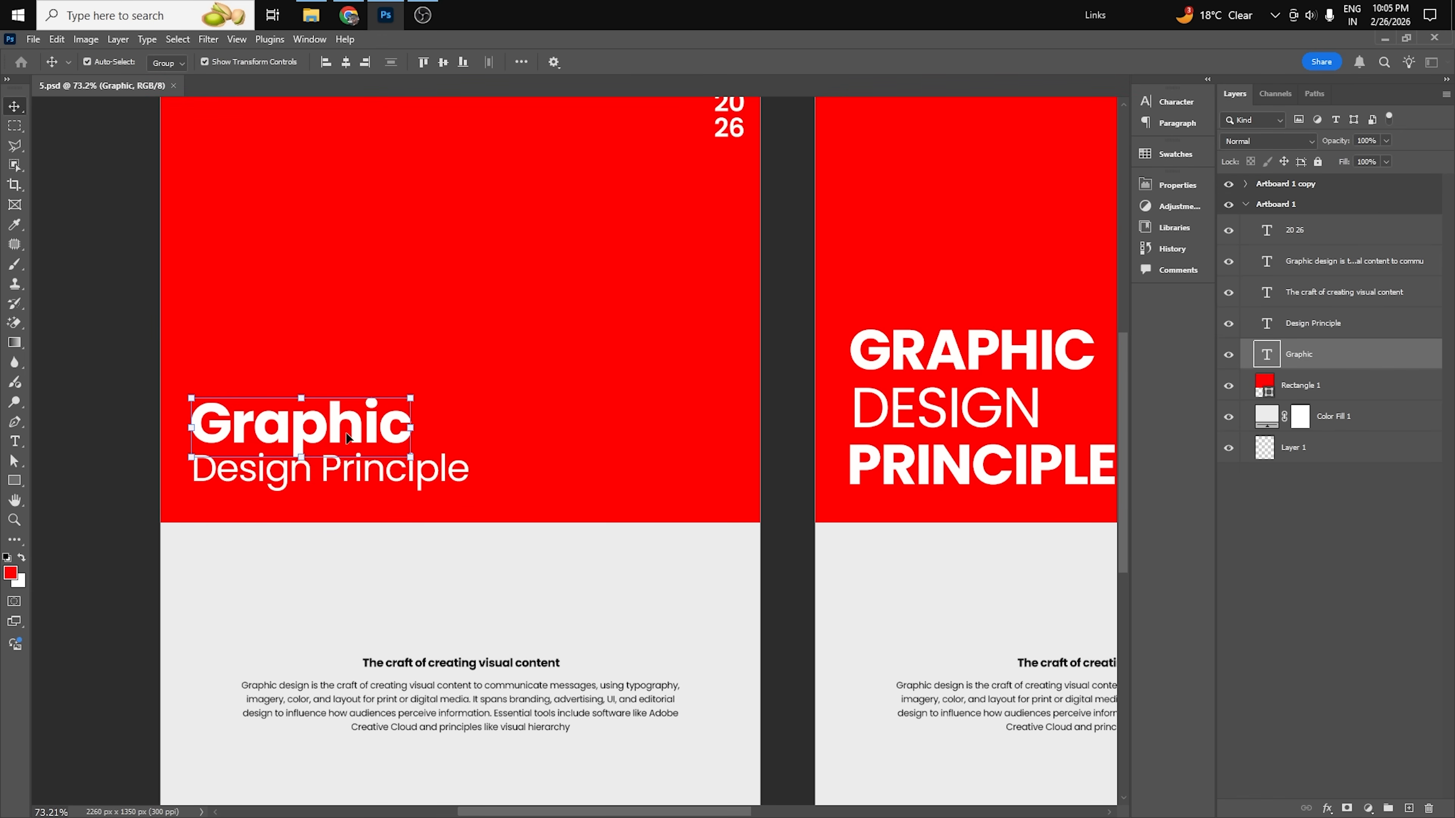
left_click_drag(327, 475, 458, 502)
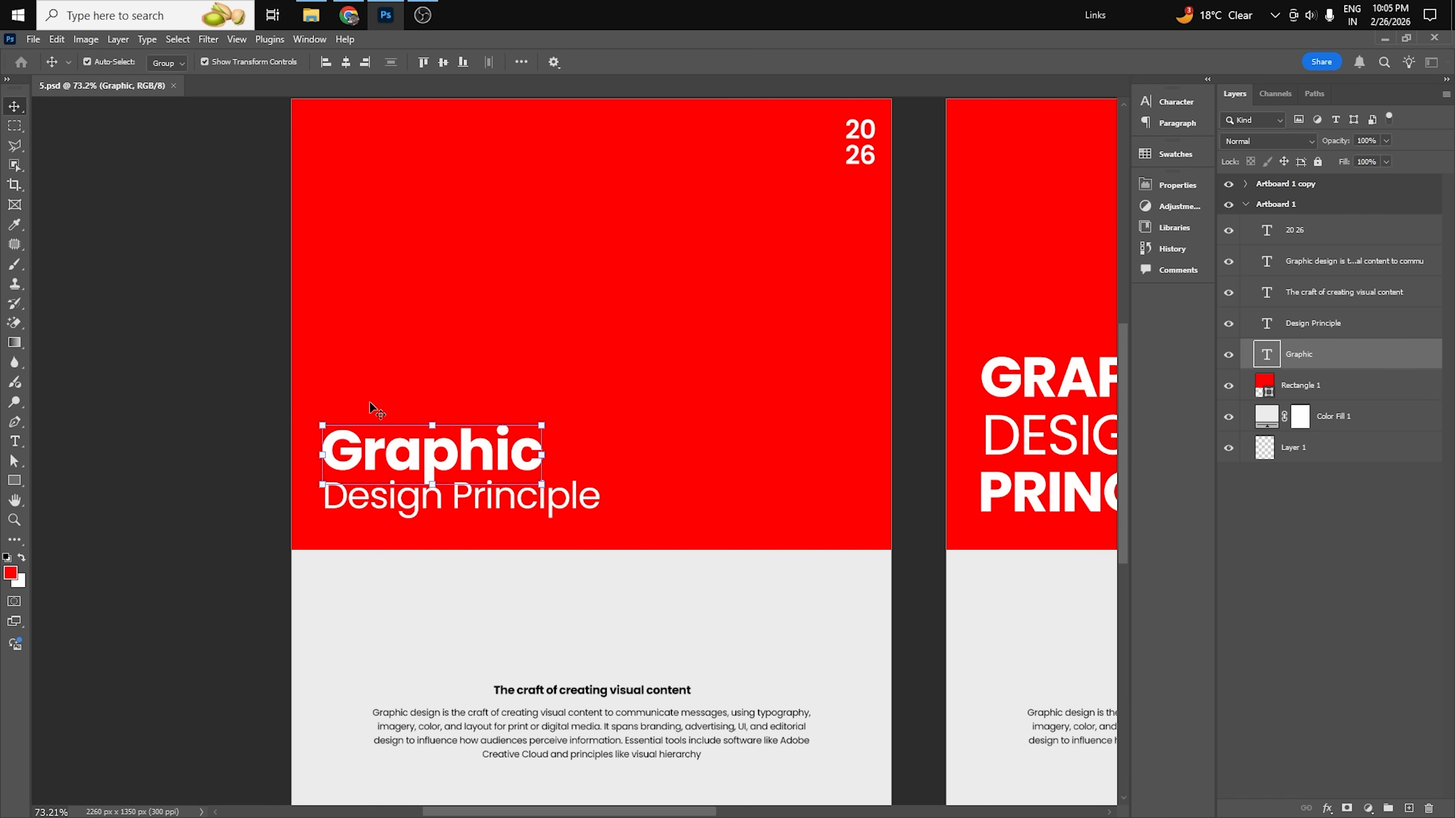
scroll(405, 462, "up", 2)
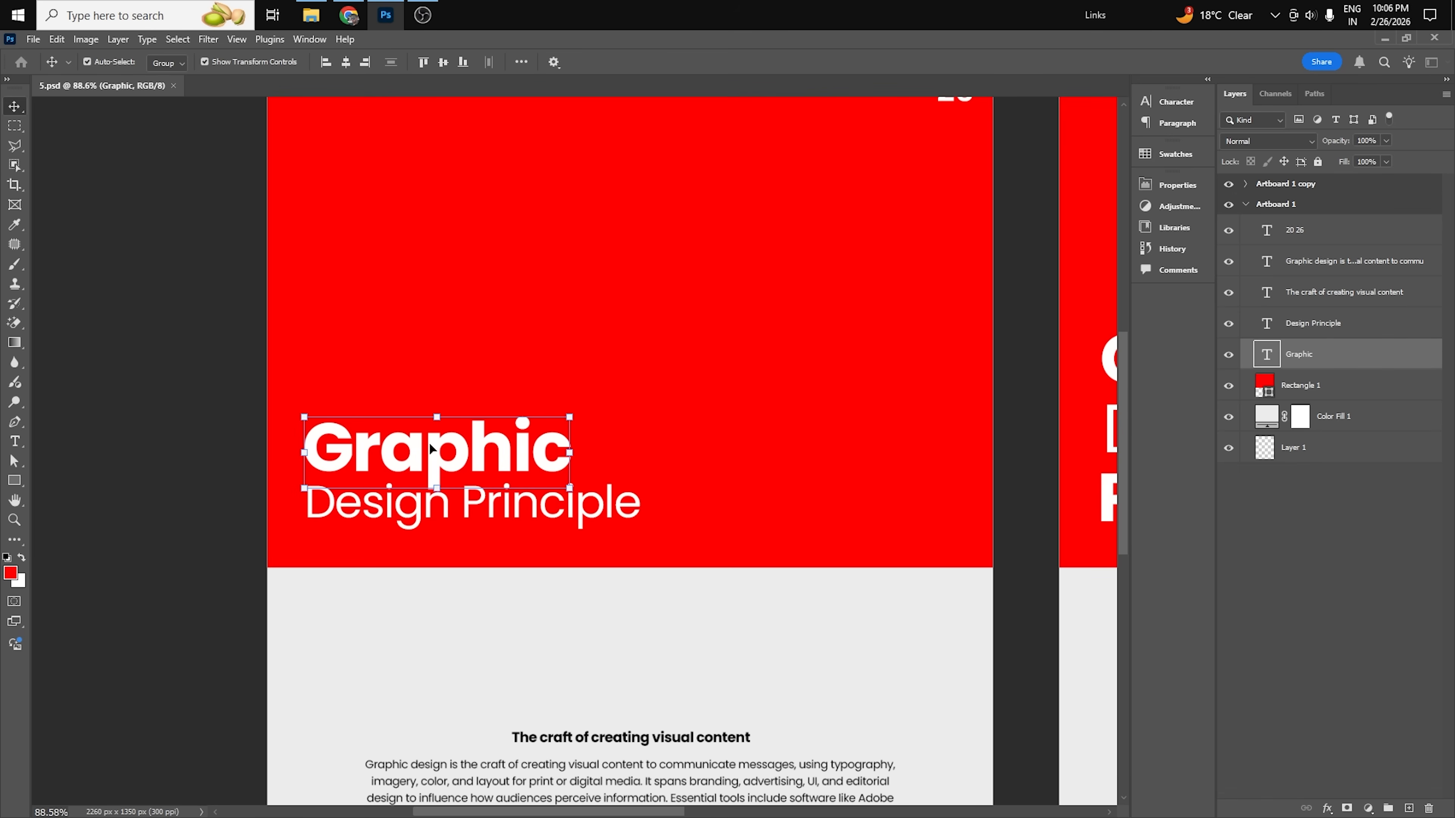
Move the Design Principle line on Artboard 1 slightly down to widen its gap below Graphic.
left_click(516, 515)
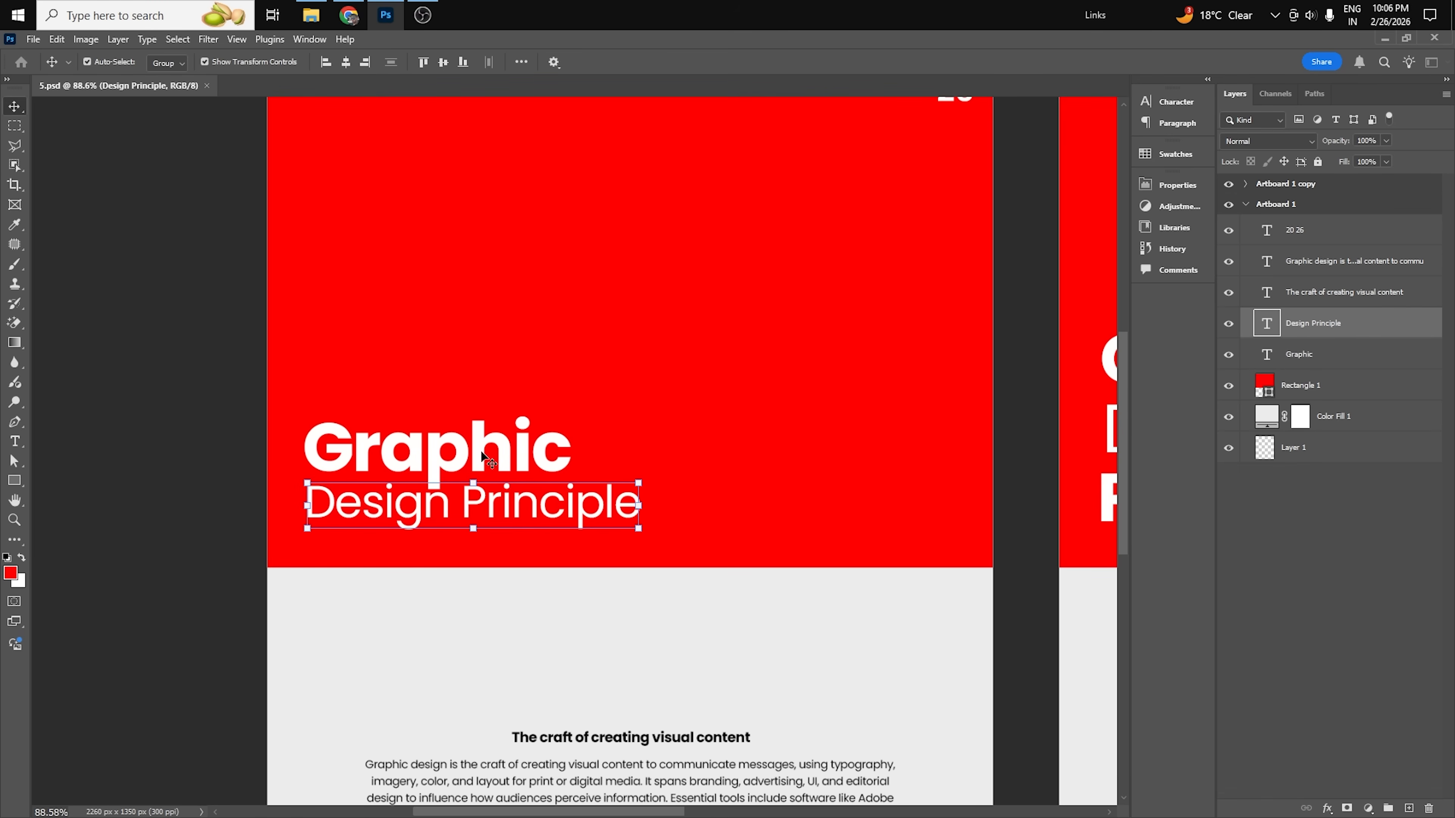
left_click_drag(489, 509, 494, 523)
left_click(221, 527)
scroll(438, 441, "down", 1)
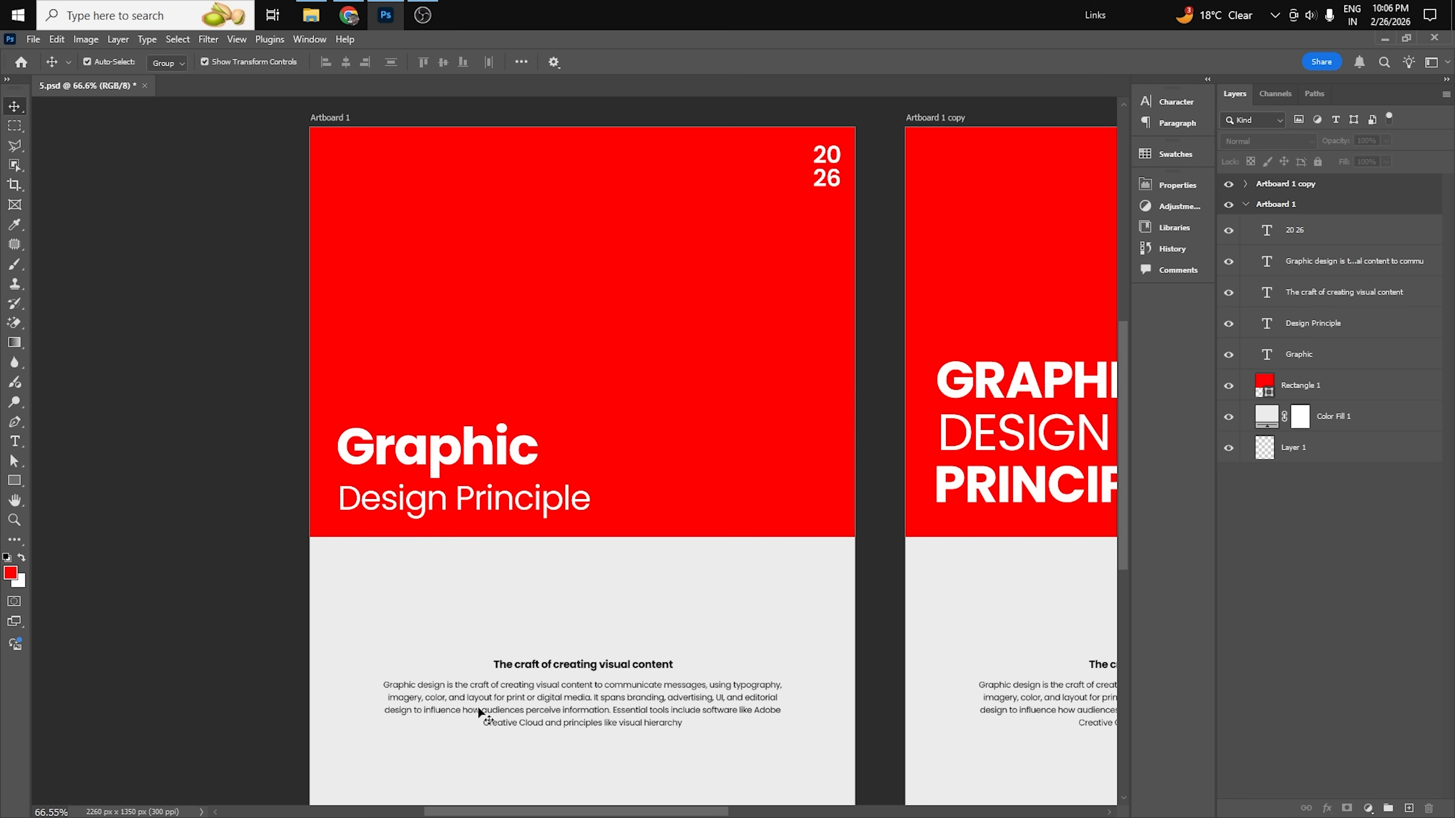
Nudge the Design Principle line back up close beneath the Graphic heading on Artboard 1.
left_click(491, 537)
left_click_drag(490, 504, 499, 494)
key("Up")
key("Up")
key("Up")
key("Up")
key("Up")
key("Up")
key("Up")
key("Up")
key("Up")
key("Up")
key("Up")
key("Up")
key("Up")
key("Up")
key("Up")
key("Up")
key("Up")
key("Up")
key("Up")
key("Up")
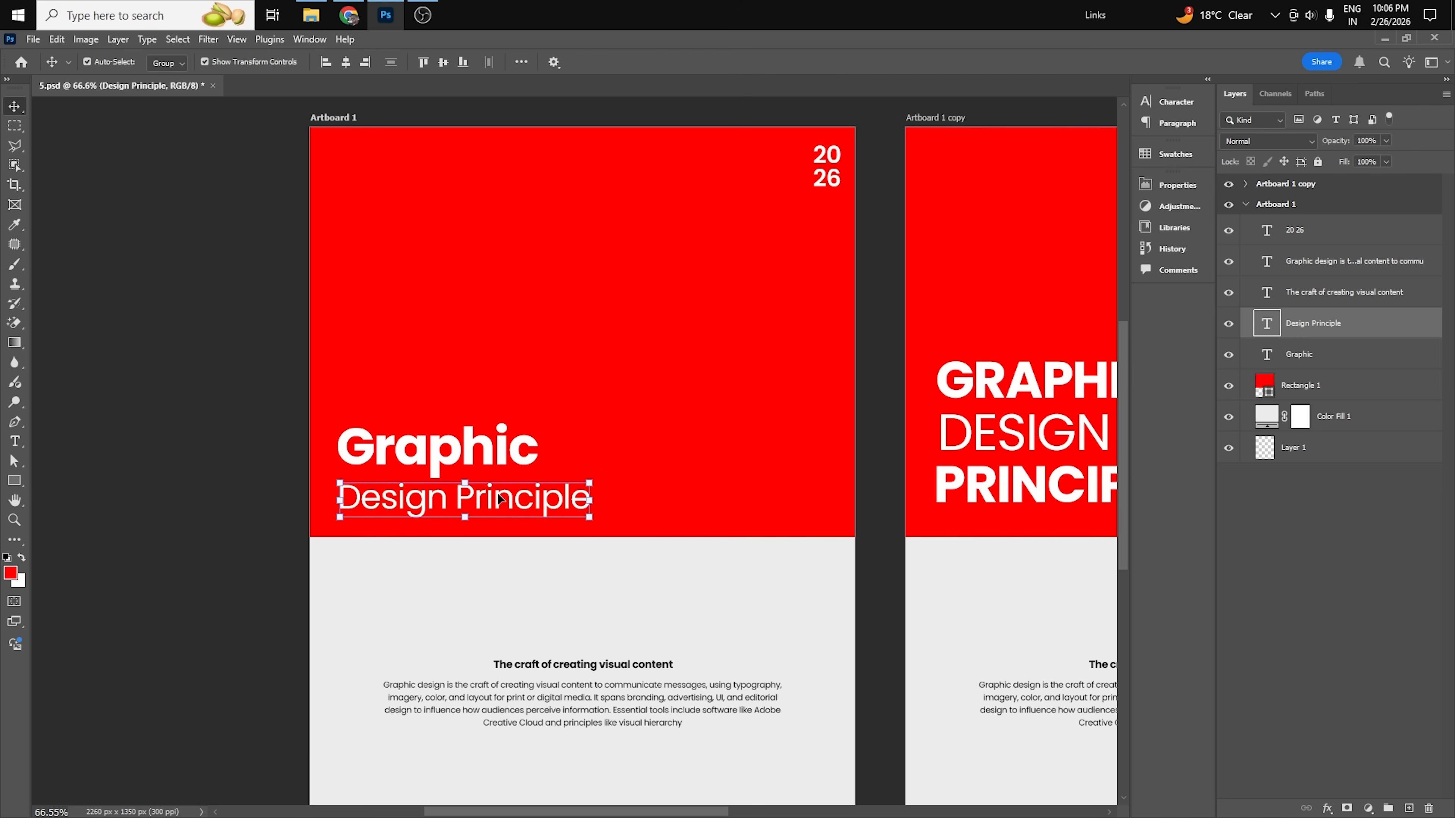
left_click(190, 529)
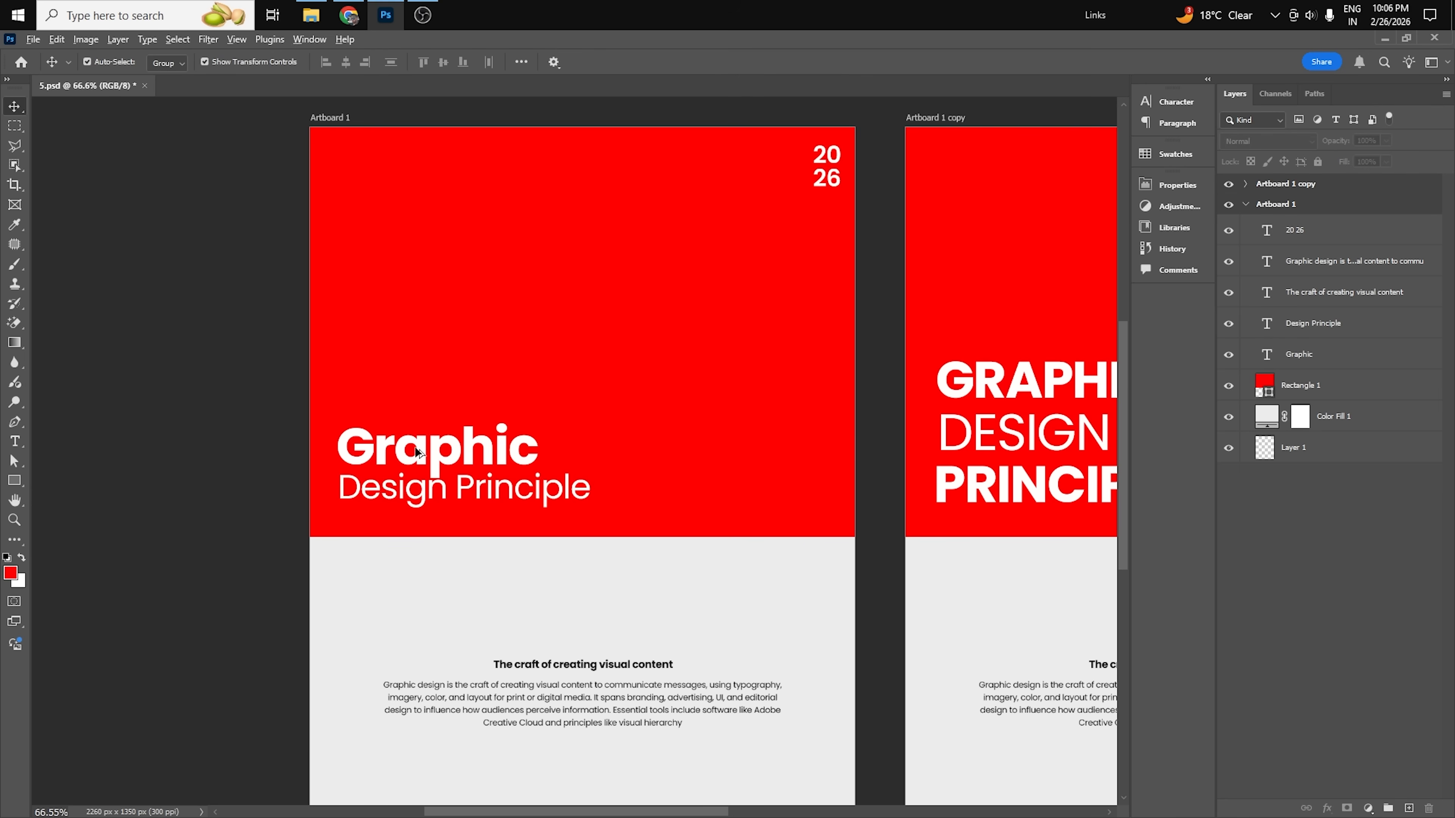
scroll(418, 453, "down", 2)
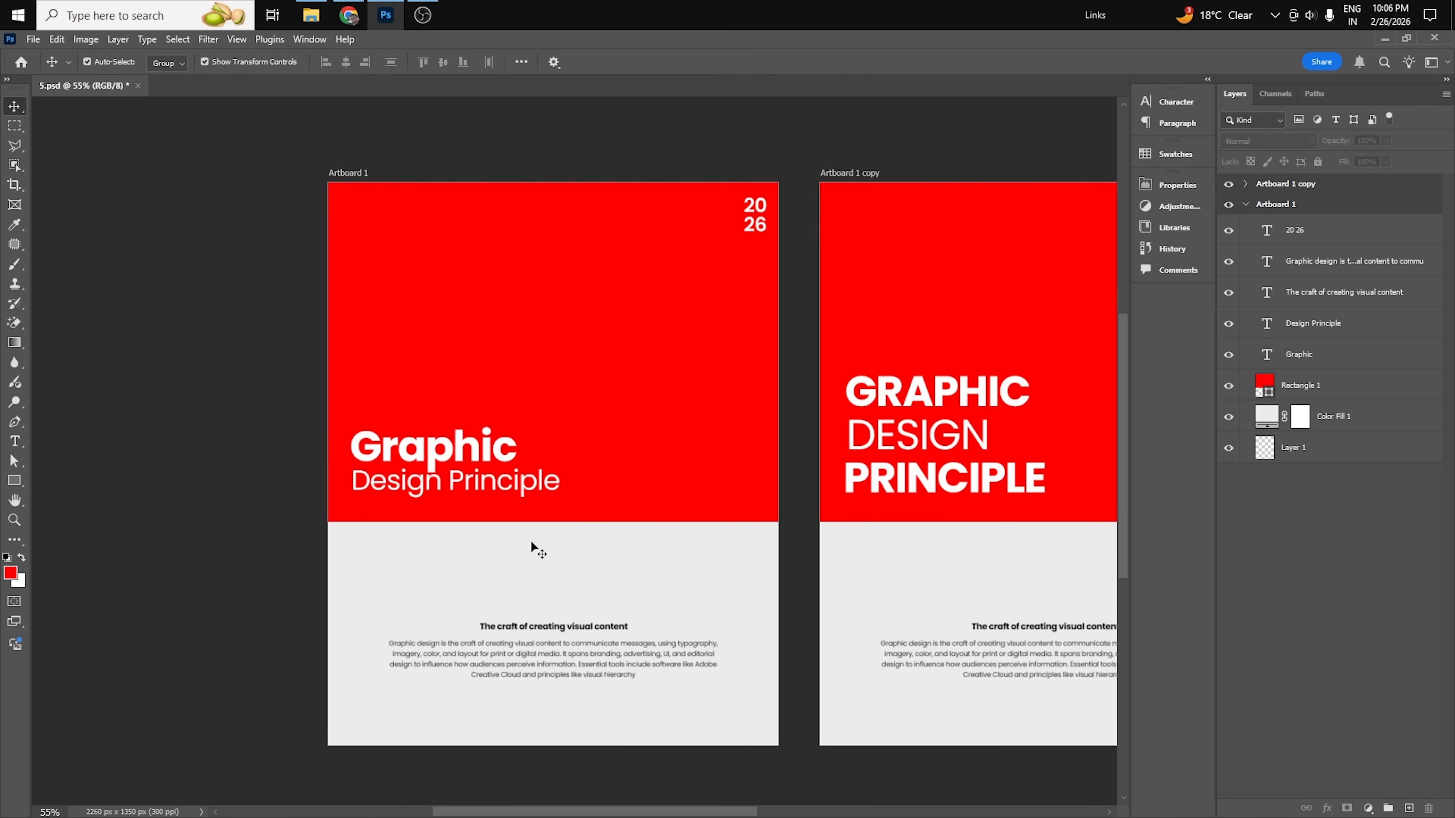
Lower the Design Principle line again to leave a small gap beneath Graphic, and deselect it.
left_click(518, 485)
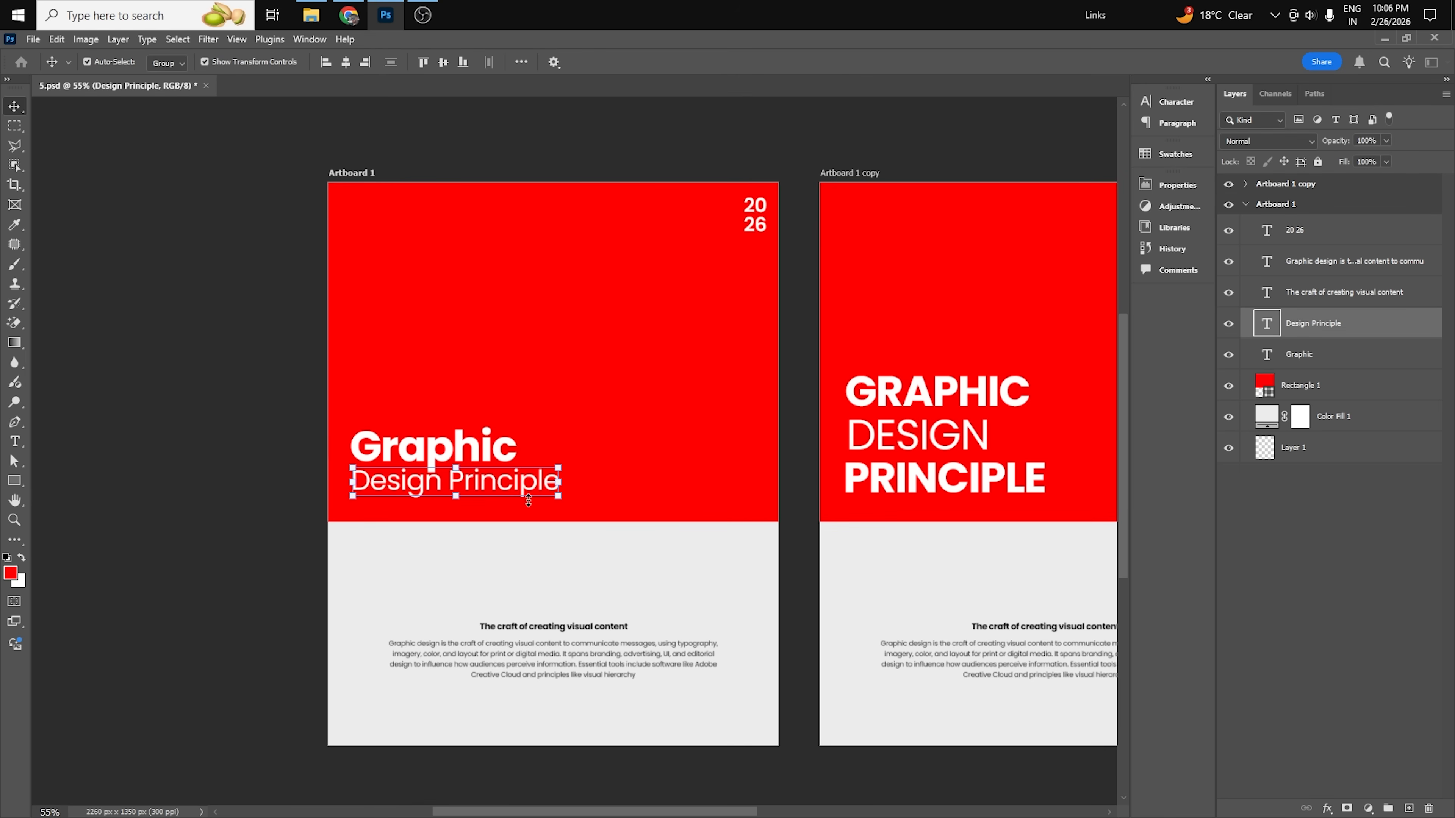
left_click_drag(517, 484, 521, 497)
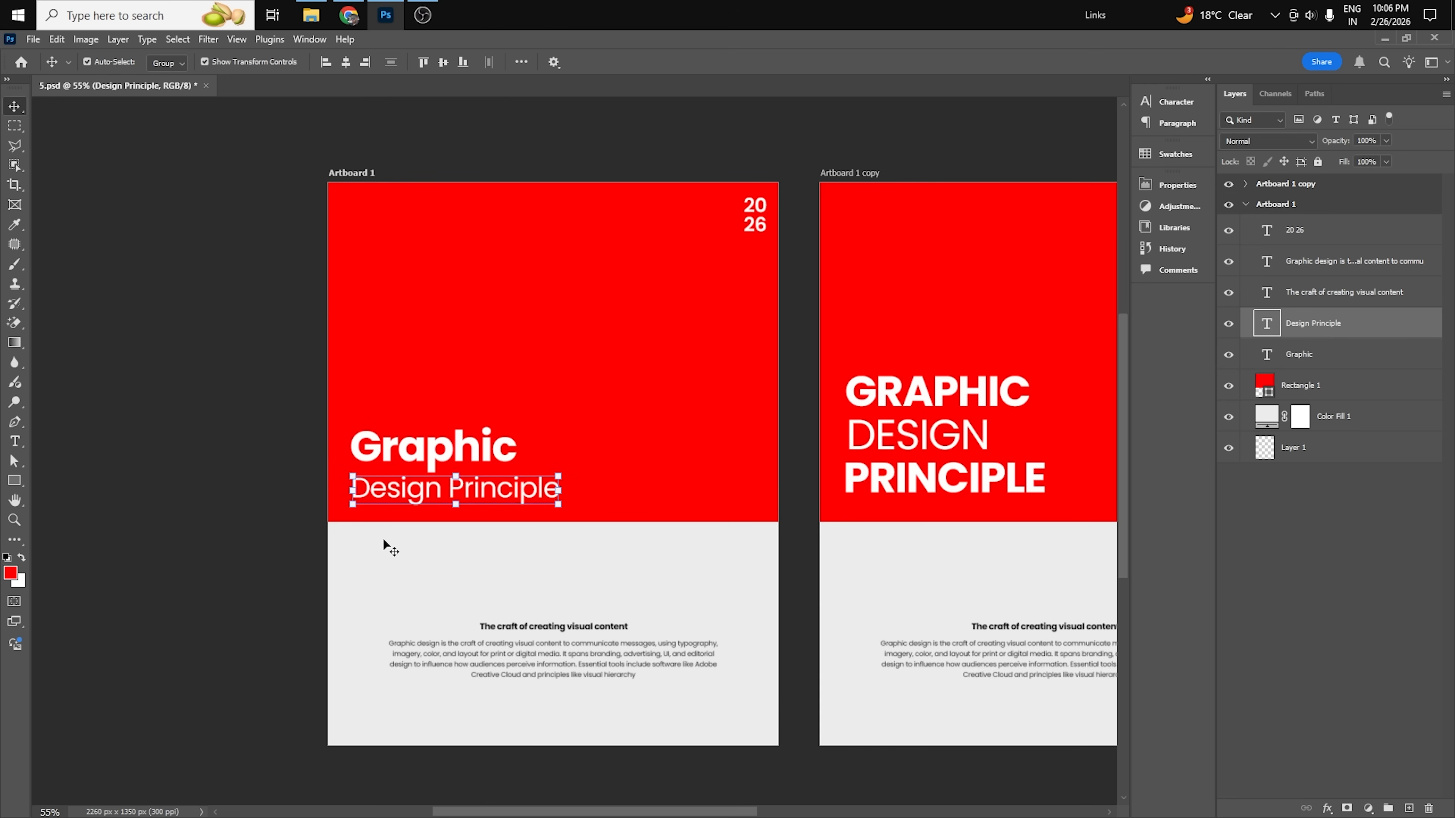
left_click(197, 553)
Inspect the separate GRAPHIC, DESIGN and PRINCIPLE title lines on Artboard 1 copy.
left_click_drag(964, 439, 581, 455)
left_click(570, 409)
left_click(570, 451)
left_click(568, 495)
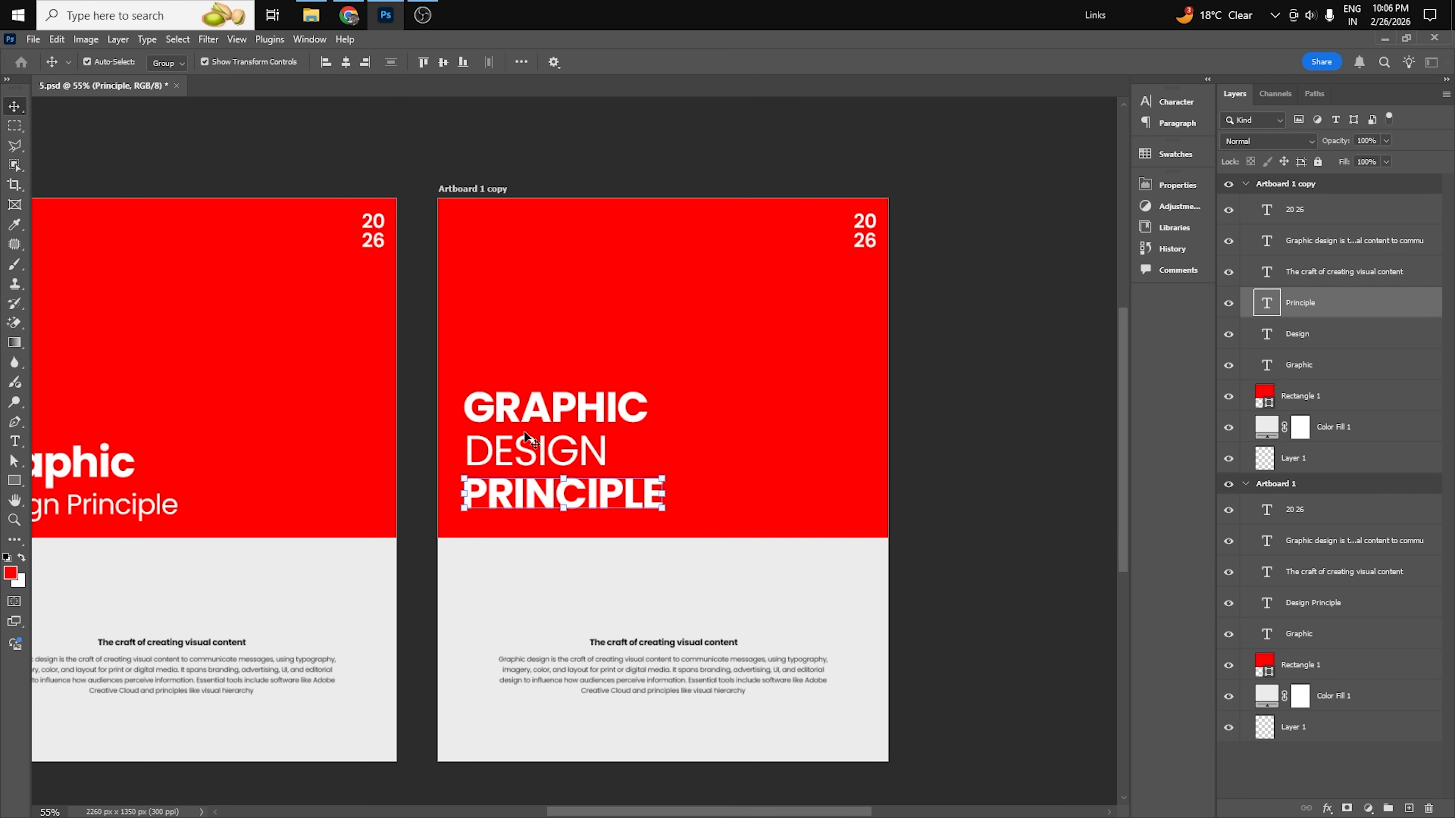
left_click(968, 470)
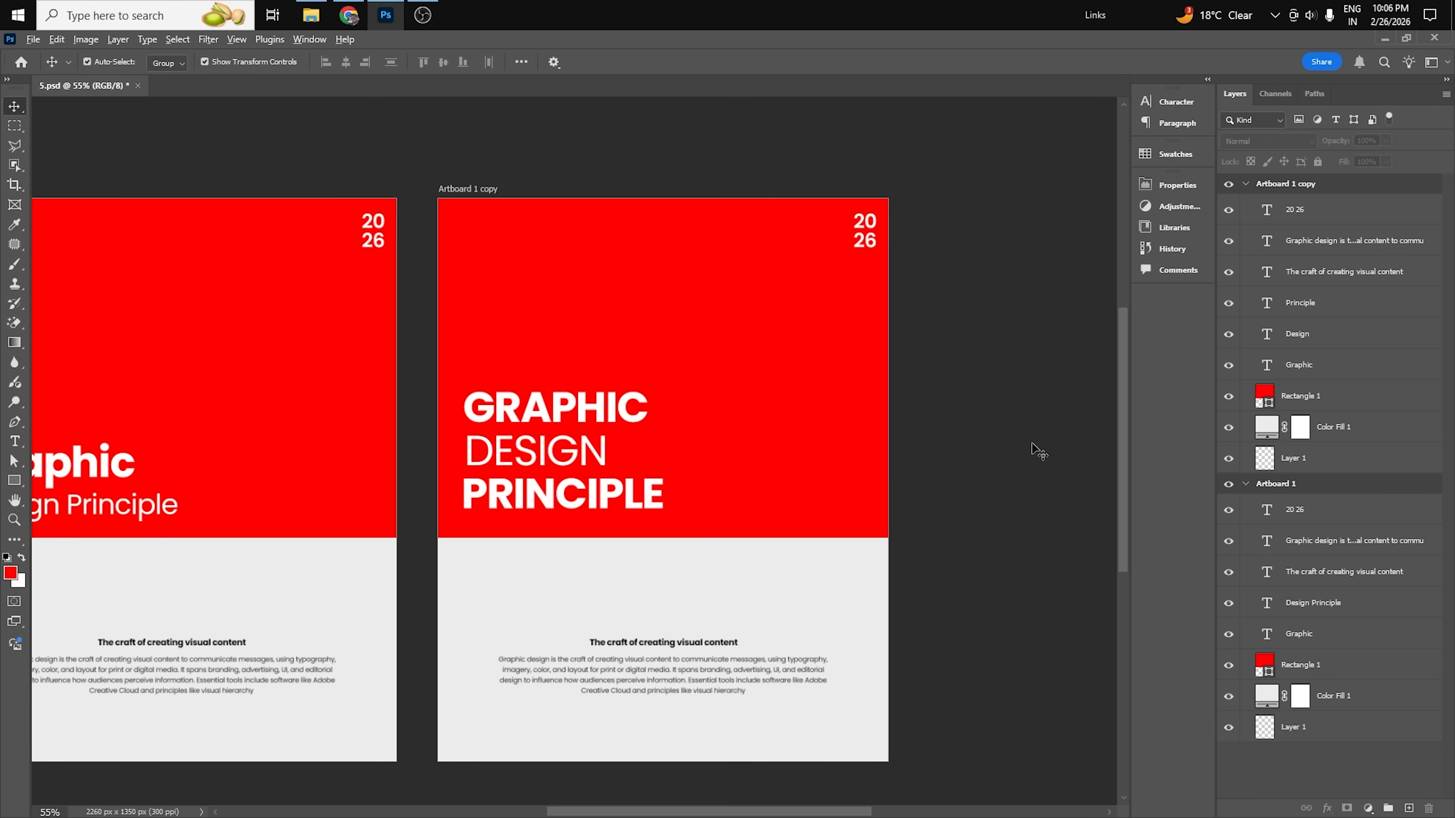
Duplicate the three title lines on Artboard 1 copy and place the duplicate in the red area's upper right, below the 2026 text.
key("ctrl+minus")
left_click_drag(544, 494, 795, 503)
left_click_drag(854, 462, 515, 463)
scroll(431, 455, "up", 1)
left_click_drag(330, 396, 501, 512)
left_click(632, 502, "shift")
left_click(262, 387, "shift")
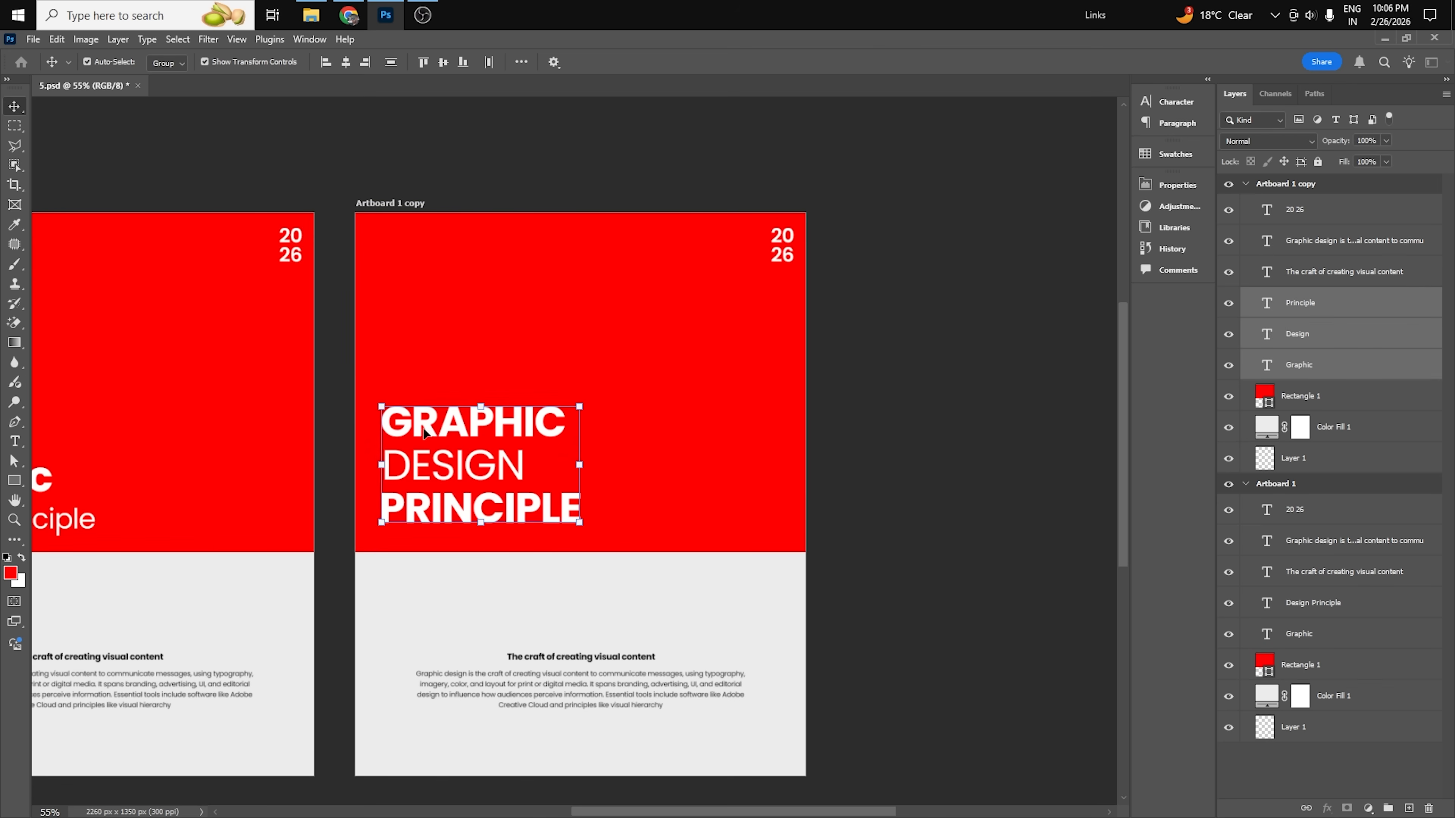
left_click_drag(405, 434, 631, 434)
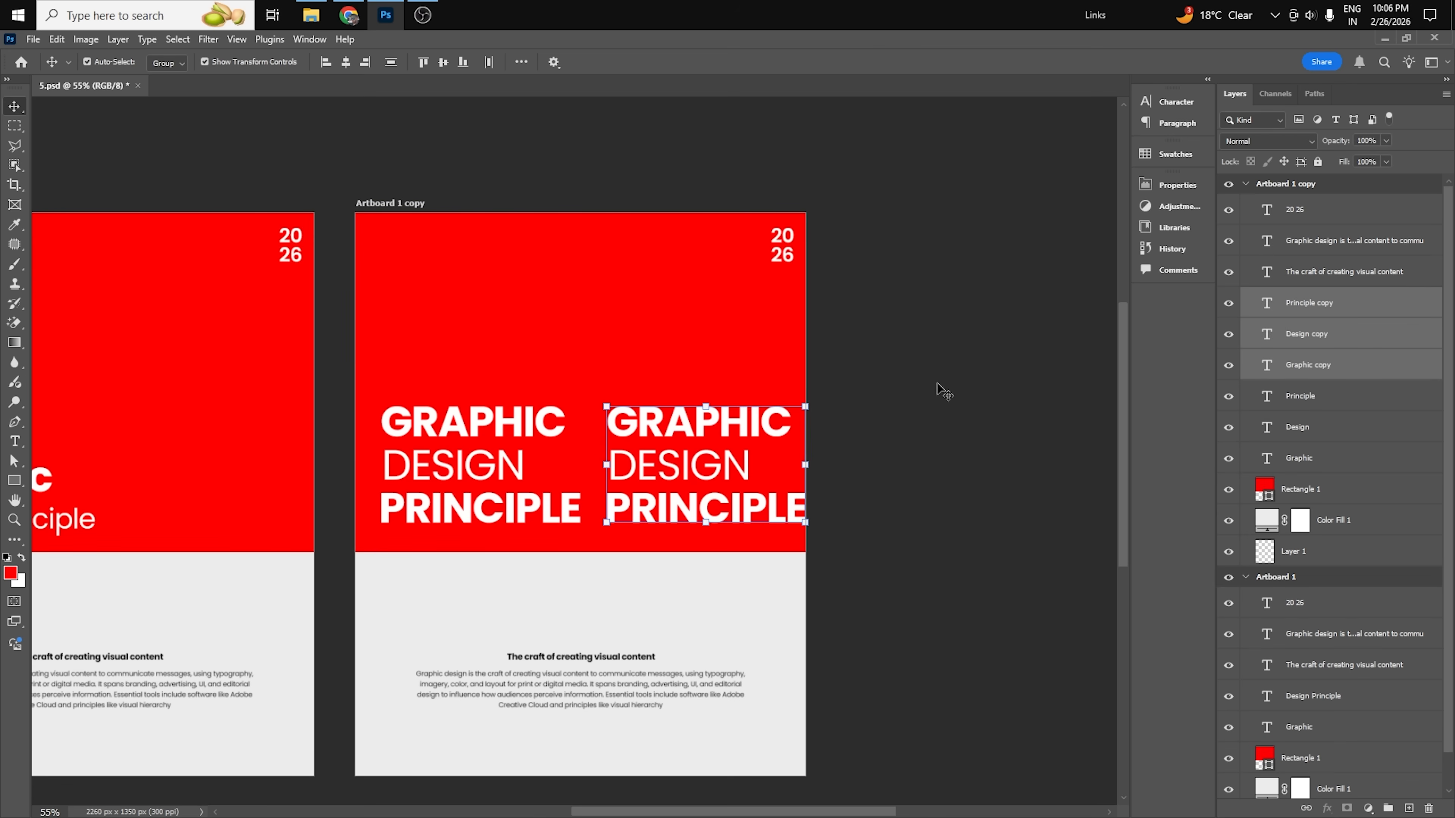
left_click_drag(726, 421, 681, 275)
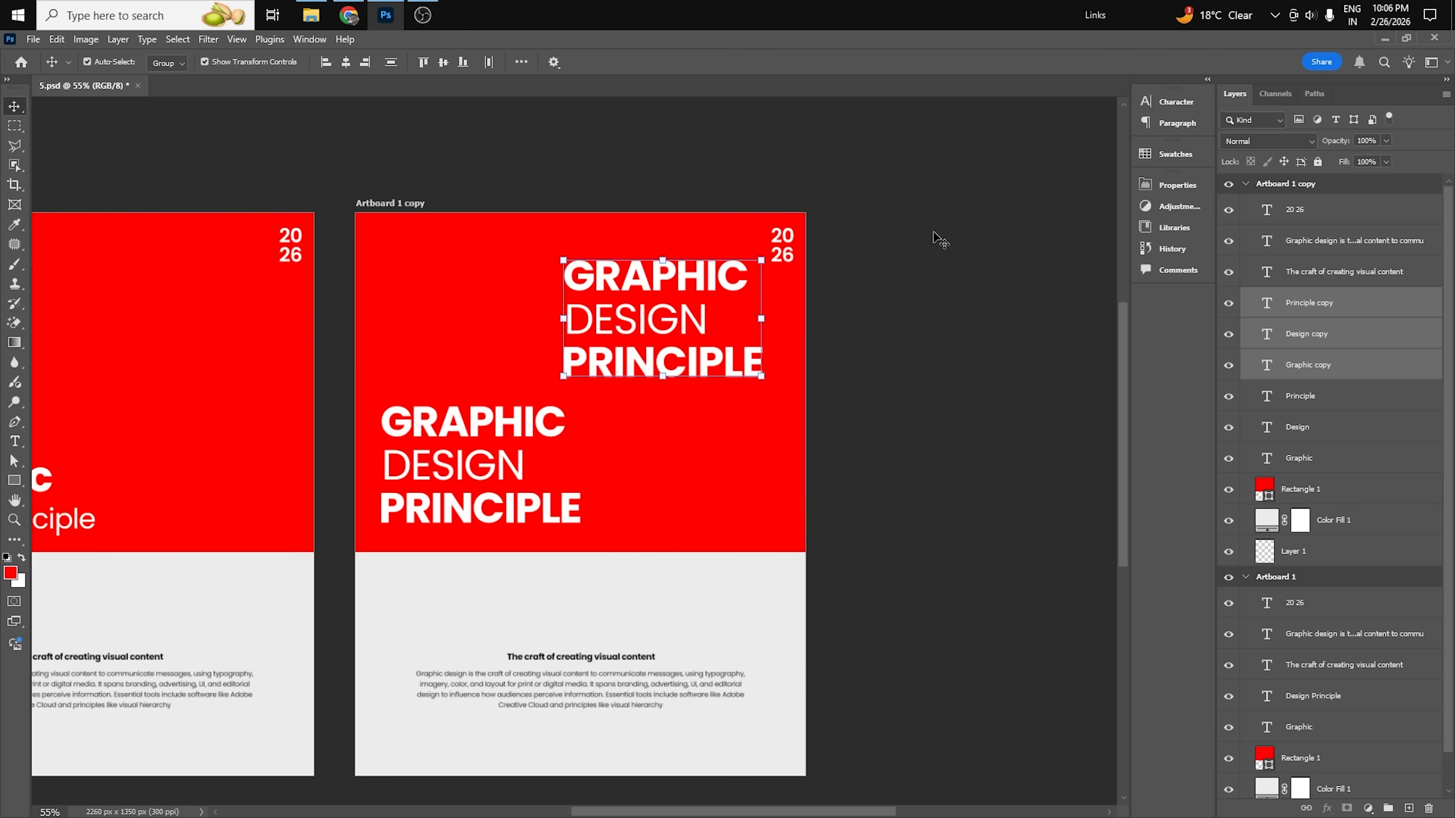
left_click(936, 237)
Tighten the duplicated title's line spacing by moving its DESIGN and PRINCIPLE lines up closer beneath GRAPHIC.
scroll(609, 240, "up", 1)
scroll(675, 325, "up", 1)
left_click_drag(681, 328, 656, 348)
scroll(671, 281, "up", 2)
left_click_drag(675, 458, 696, 430)
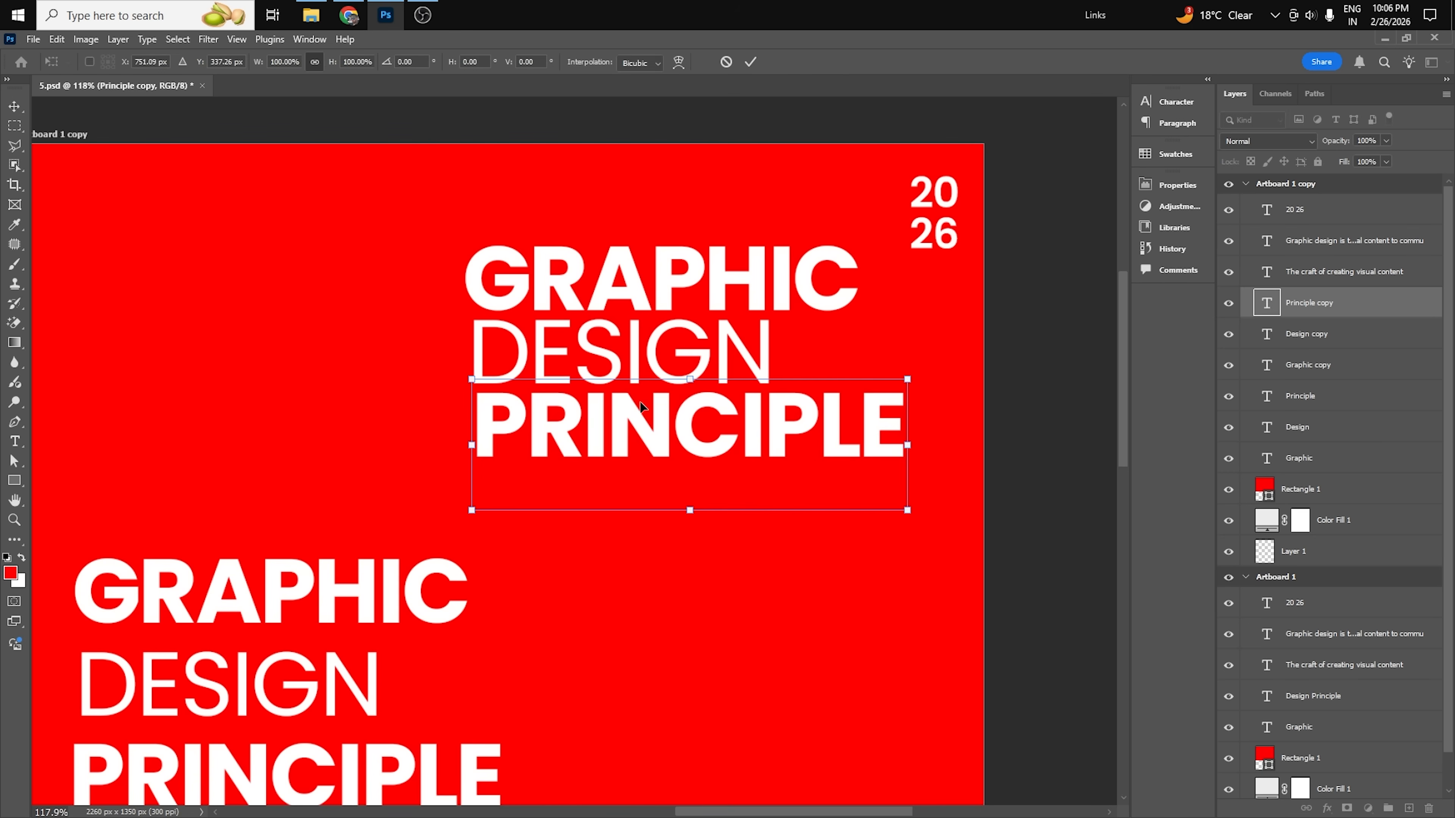
Align the left edges of the duplicated GRAPHIC, DESIGN and PRINCIPLE lines on Artboard 1 copy.
left_click(636, 327, "shift")
left_click(634, 279, "shift")
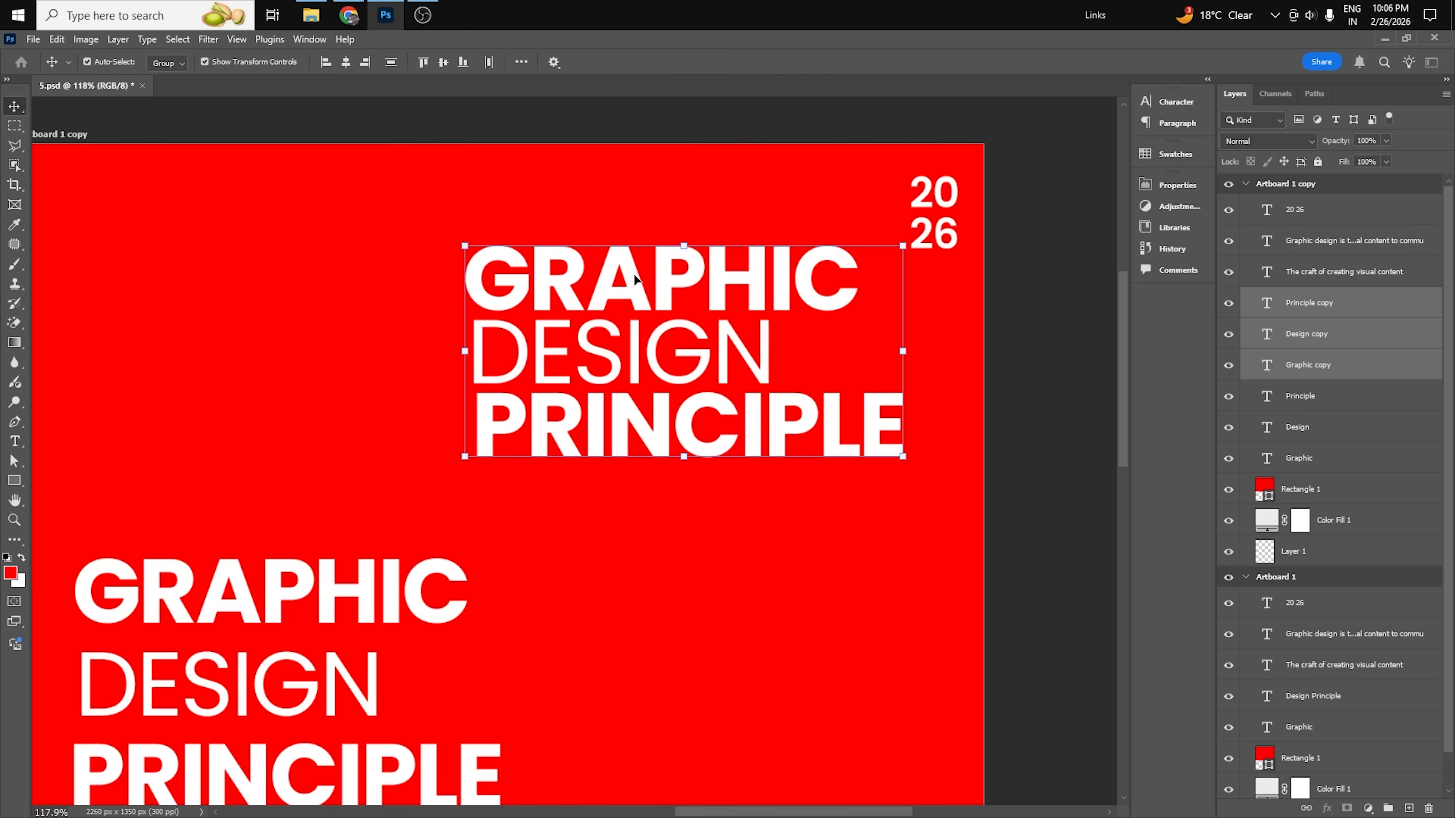
left_click(326, 62)
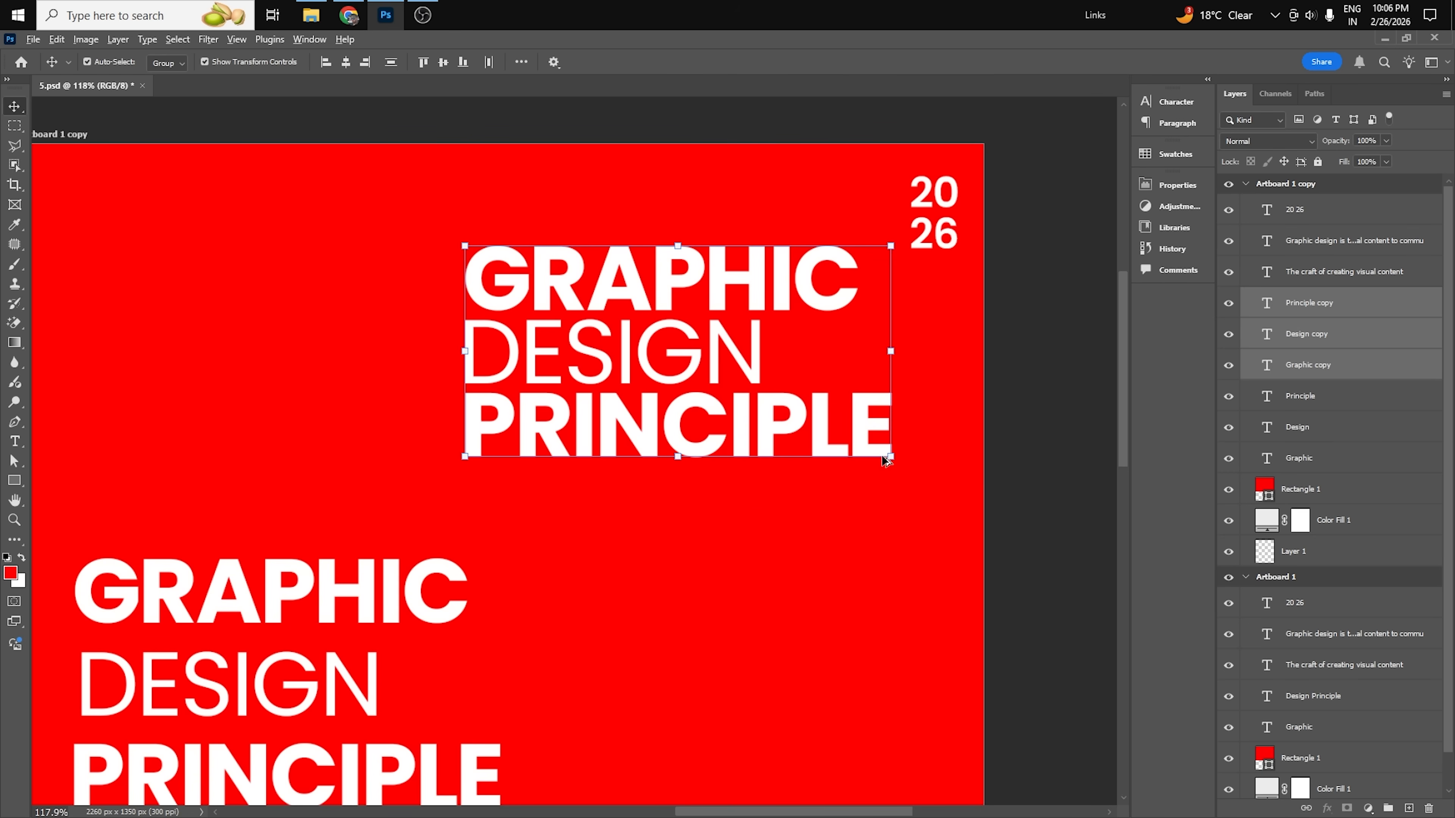
scroll(859, 405, "down", 8)
left_click(959, 475)
Delete the loosely spaced original title on Artboard 1 copy and move the tightened title to the red area's lower left.
left_click_drag(766, 517, 869, 411)
mouse_move(810, 151)
left_mouse_down()
mouse_move(930, 449)
mouse_move(901, 459)
left_mouse_up()
left_click(889, 366, "shift")
left_click_drag(564, 396, 659, 499)
key("Delete")
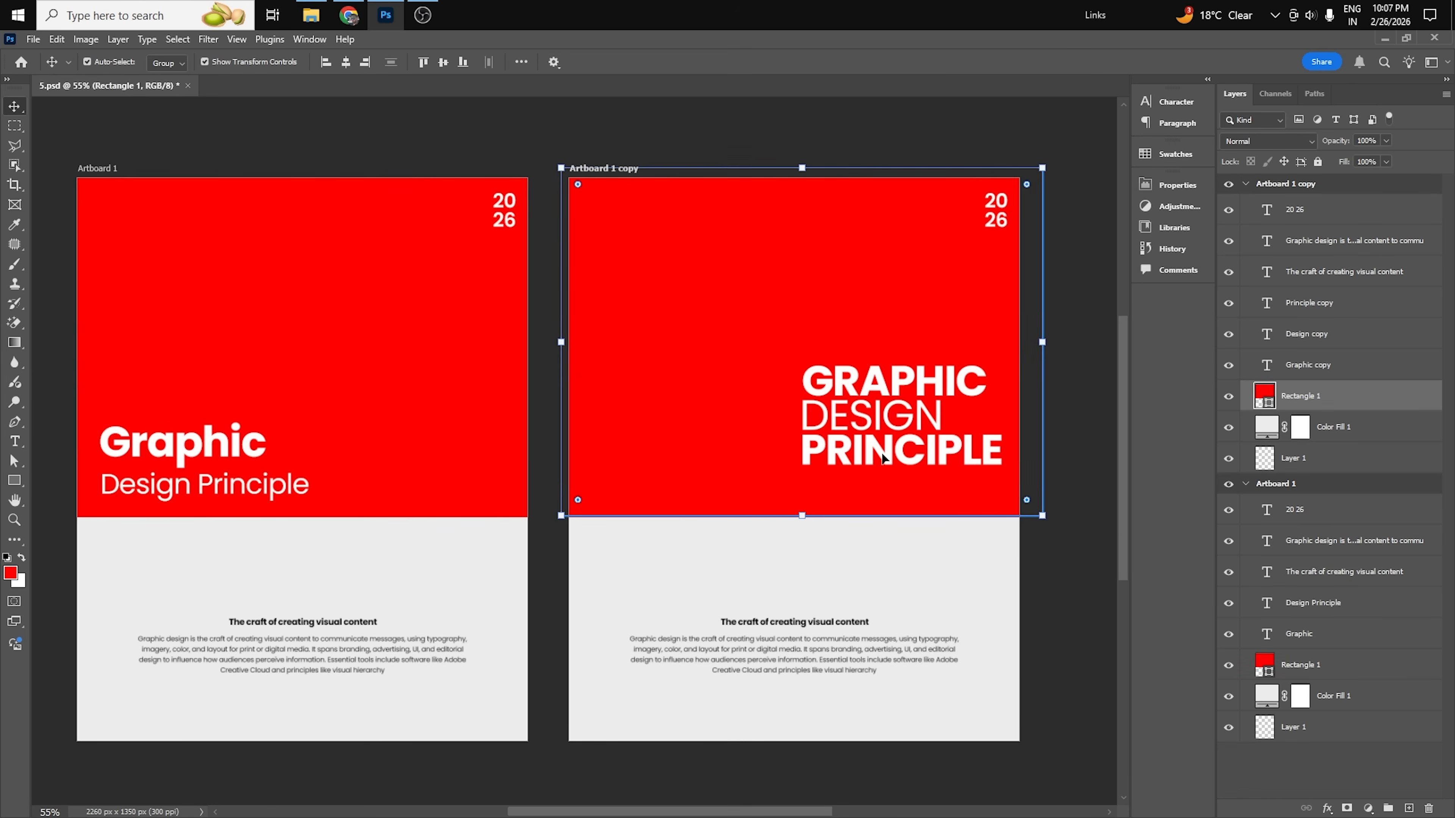
left_click_drag(1066, 361, 740, 486)
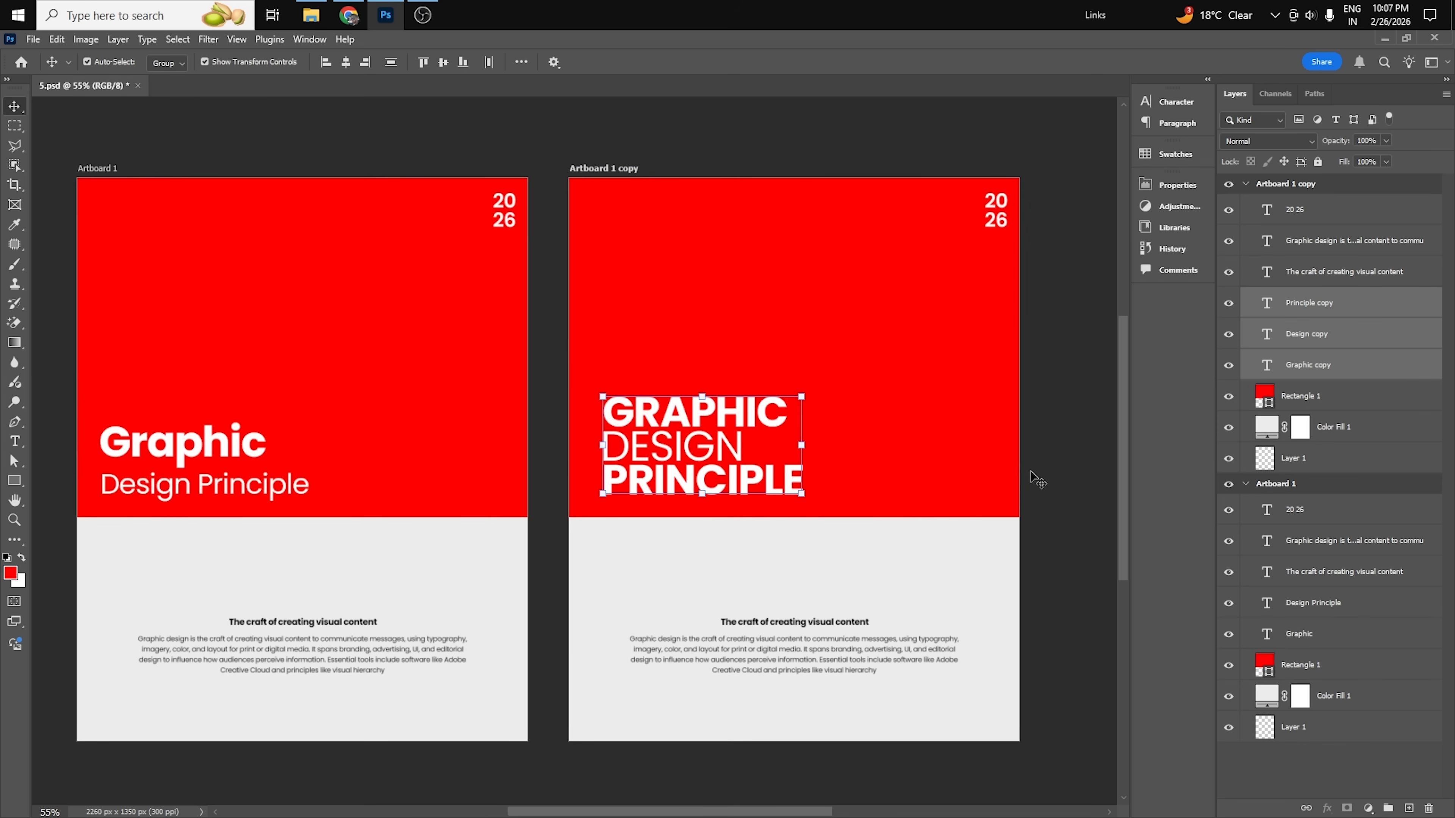
left_click(1034, 482)
Duplicate the body paragraph on Artboard 1 copy and place the duplicate directly beneath the original.
scroll(835, 394, "down", 3)
scroll(445, 487, "up", 2)
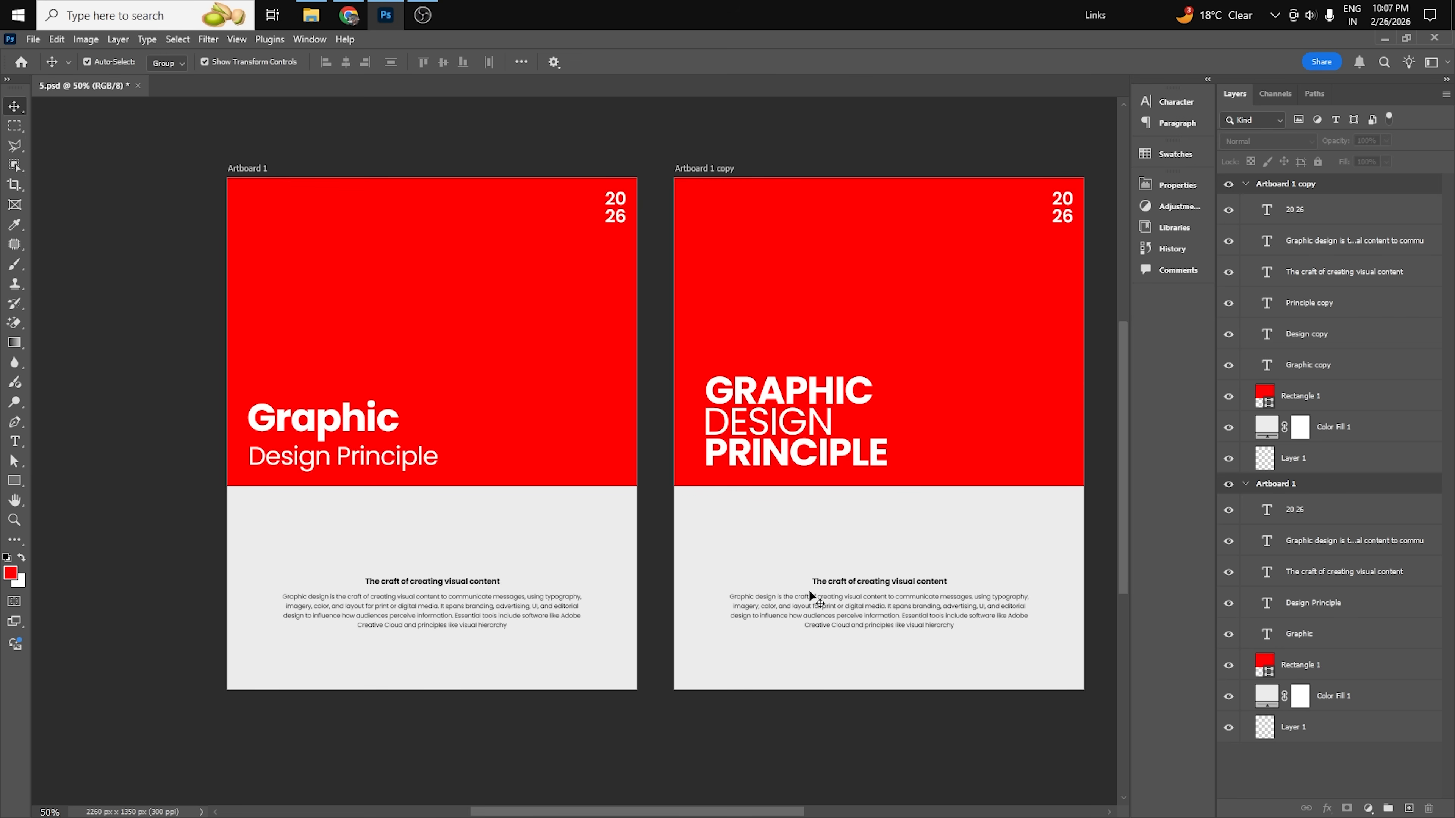
scroll(999, 635, "up", 5)
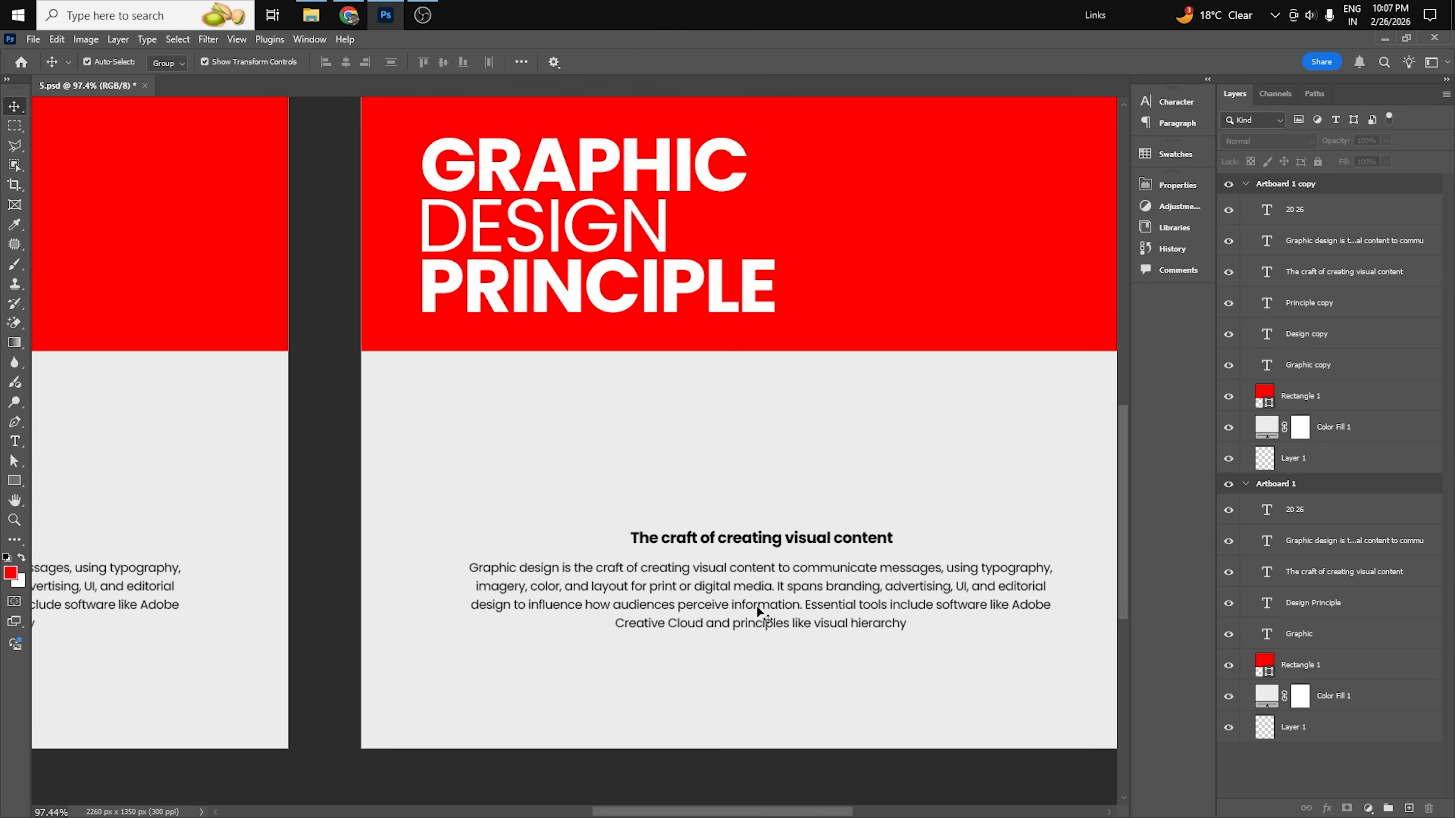
left_click(762, 614)
left_click_drag(1010, 663, 844, 626)
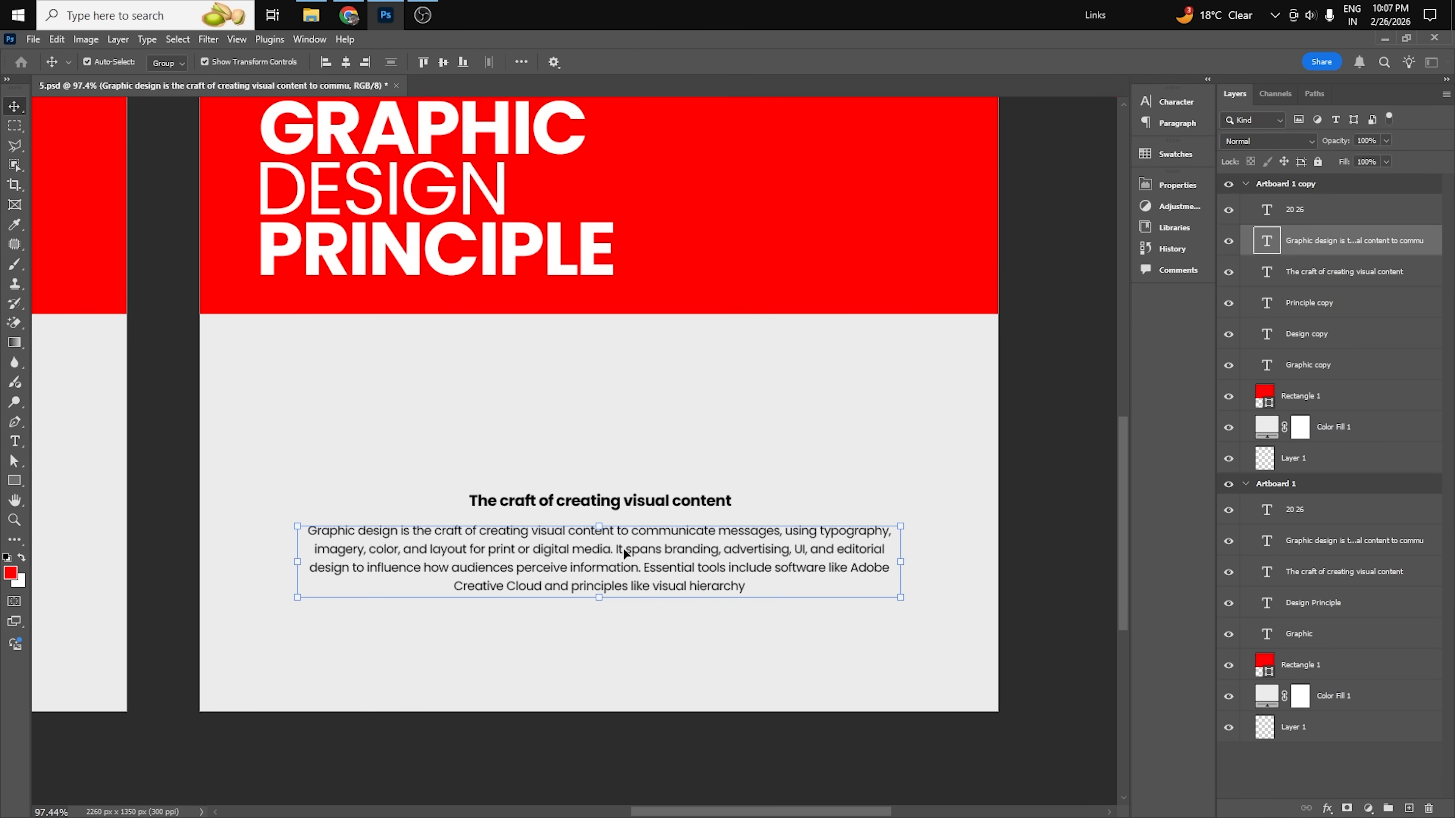
left_click_drag(644, 559, 644, 658)
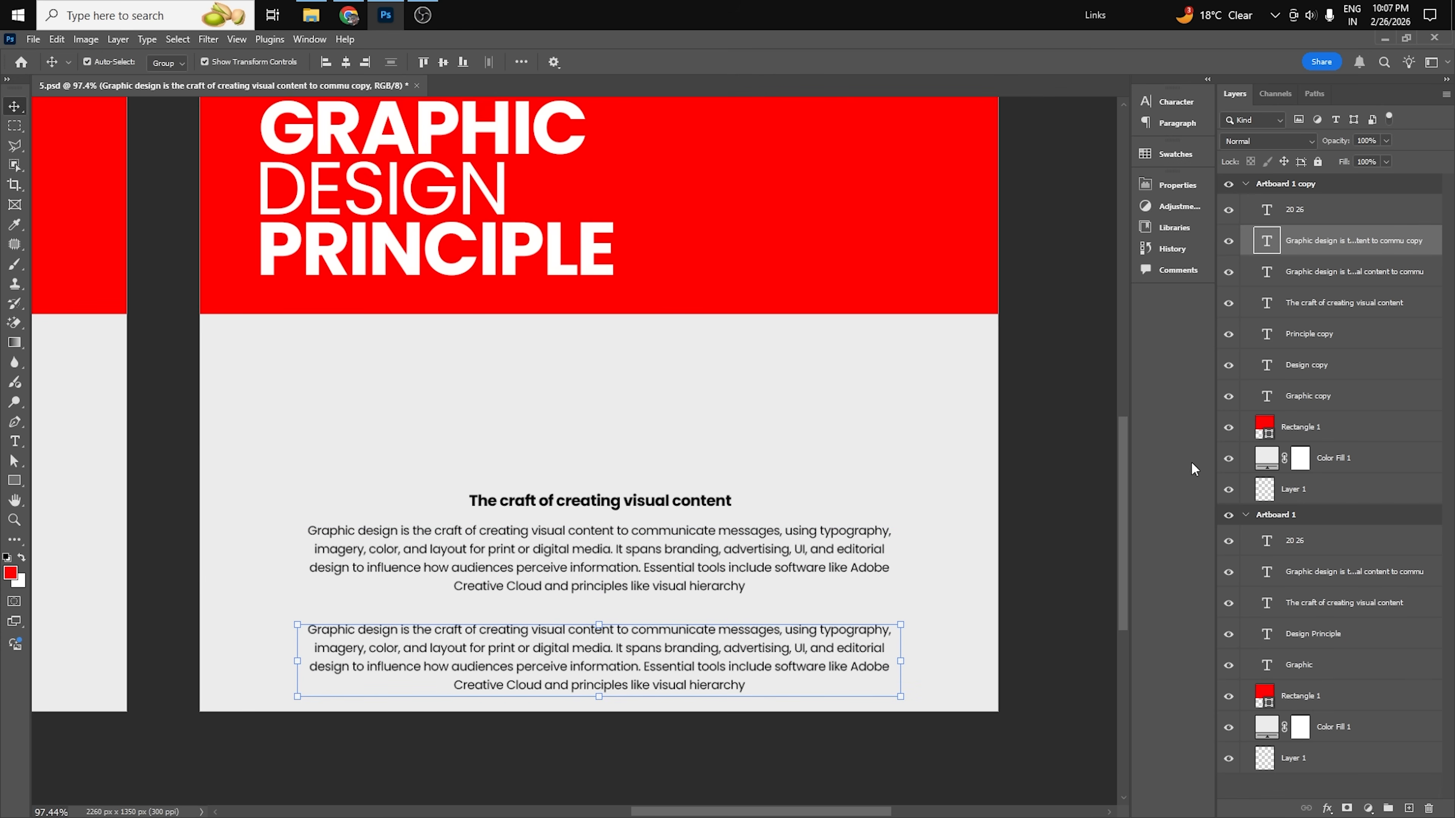
Set the duplicated paragraph in all caps and deselect it.
left_click(1176, 102)
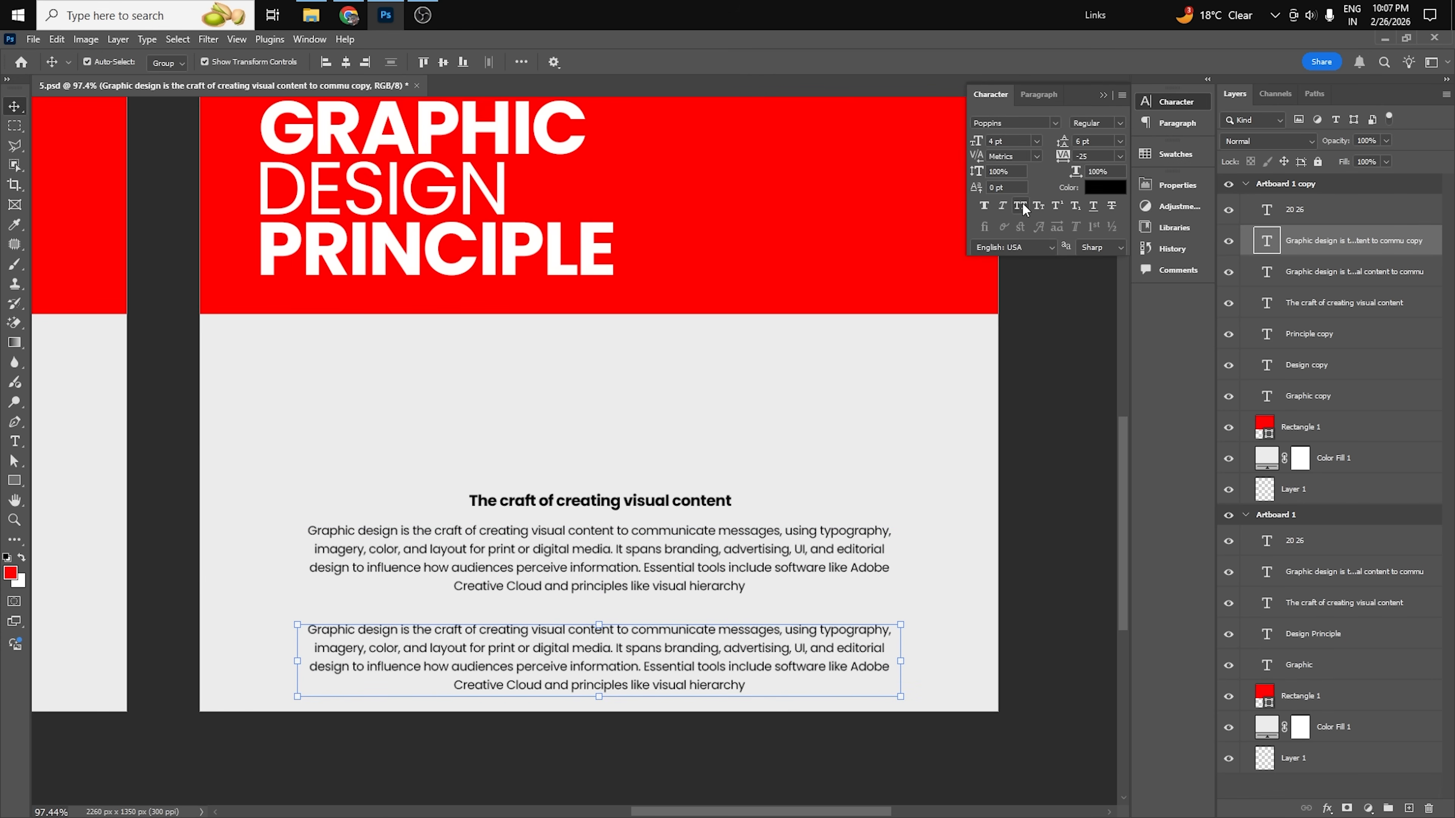
left_click(1020, 206)
left_click(1060, 598)
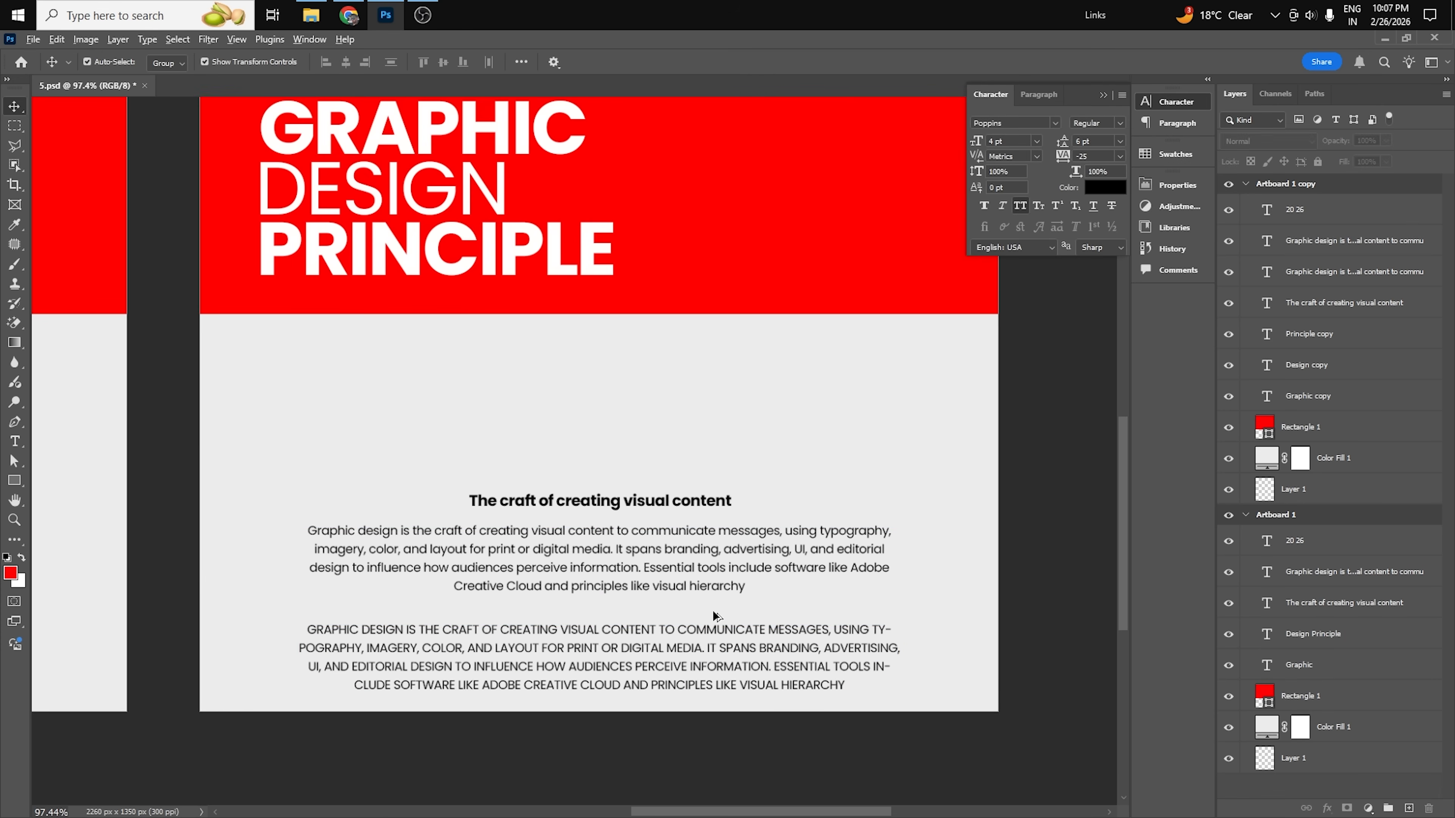
Set the all-caps paragraph's leading to 4.5 pt.
scroll(749, 577, "down", 2)
left_click(774, 652)
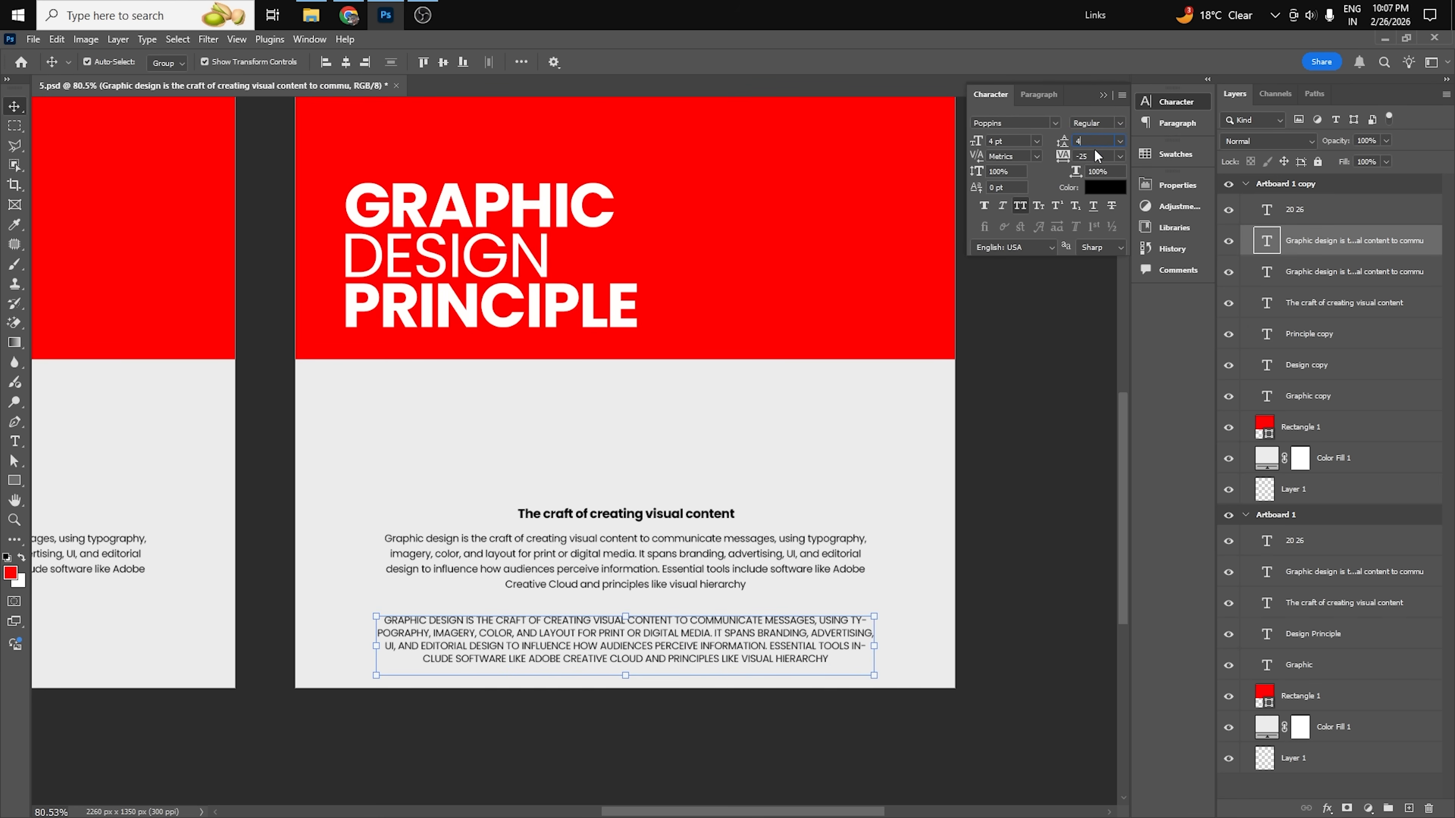
key("Return")
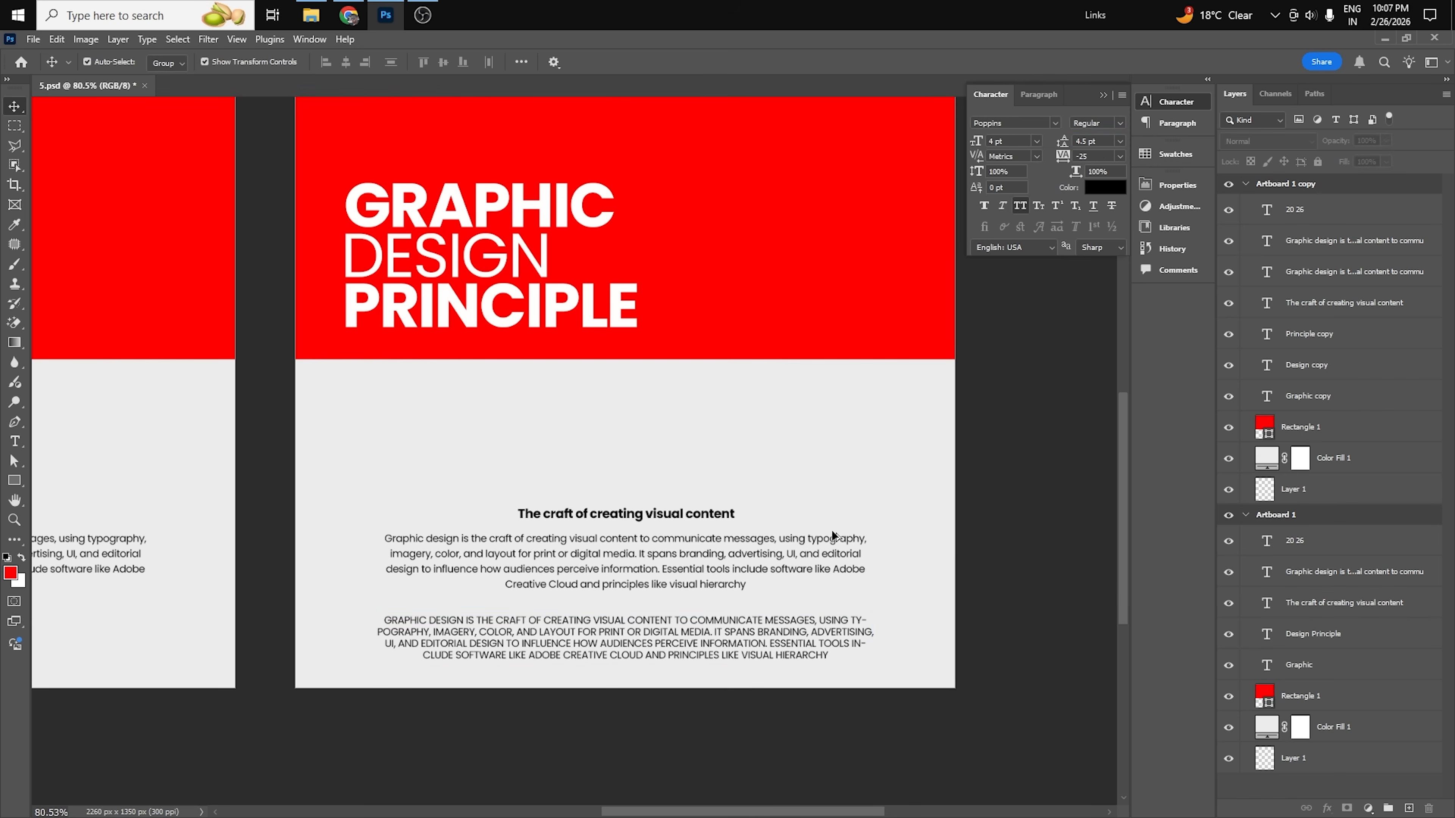
Compare the titles and body paragraphs of Artboard 1 and Artboard 1 copy for letter case and line spacing.
scroll(854, 519, "down", 3)
left_click_drag(595, 632, 680, 710)
left_click_drag(630, 361, 806, 366)
left_click_drag(175, 364, 343, 448)
left_click_drag(829, 352, 533, 375)
left_click_drag(1025, 358, 510, 418)
left_click(1015, 561)
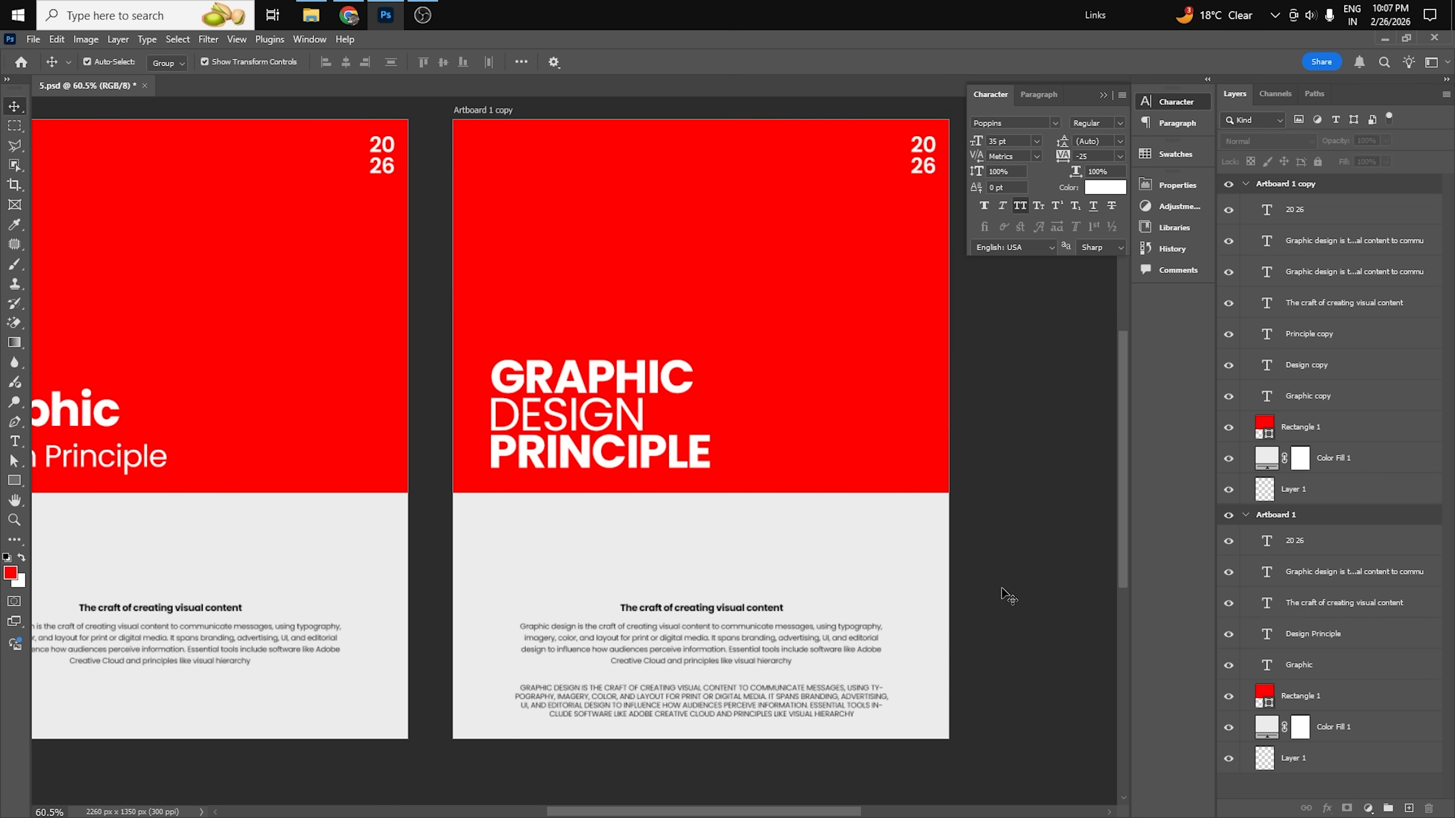
key("ctrl+0")
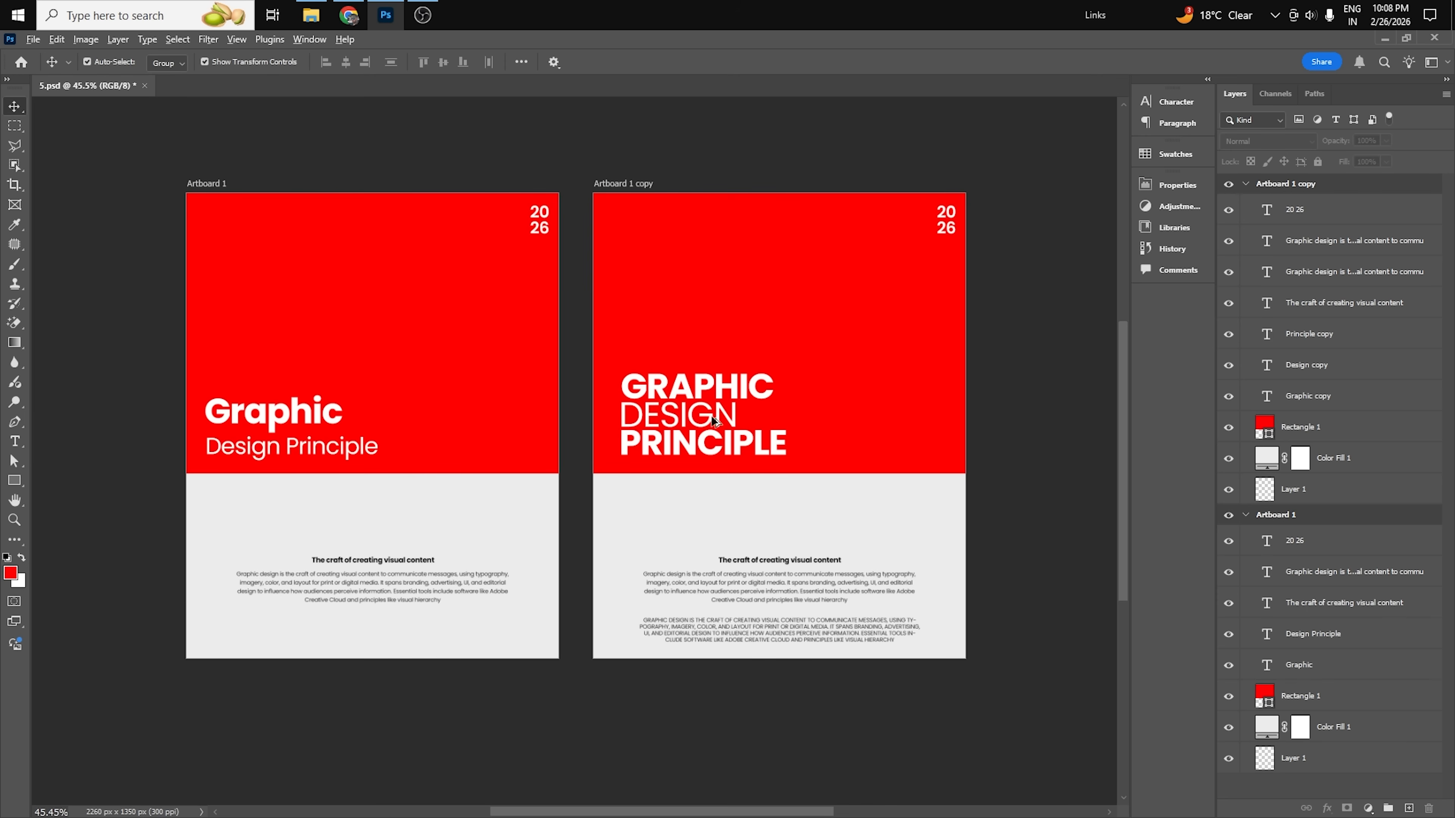
scroll(712, 415, "up", 2)
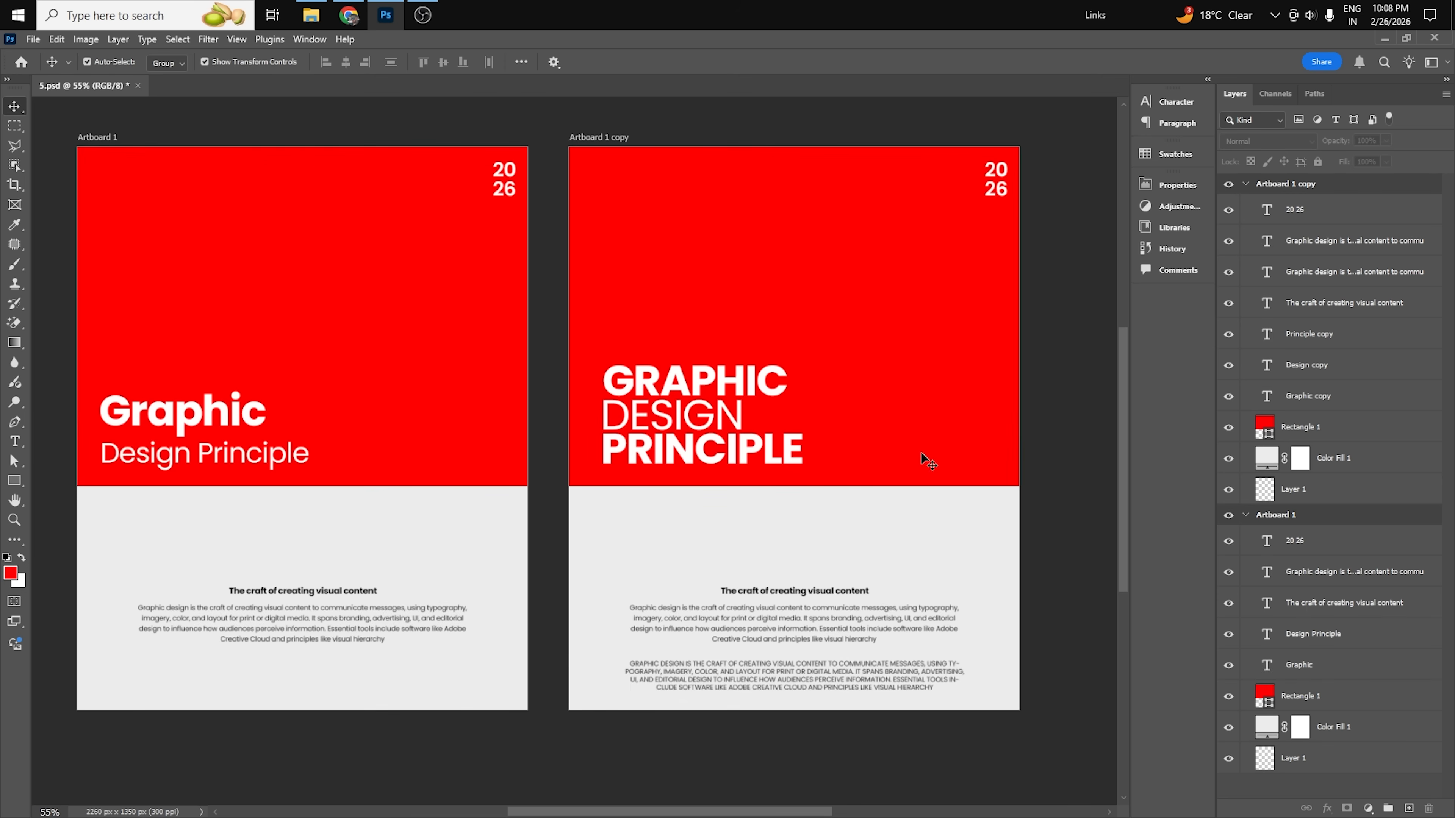